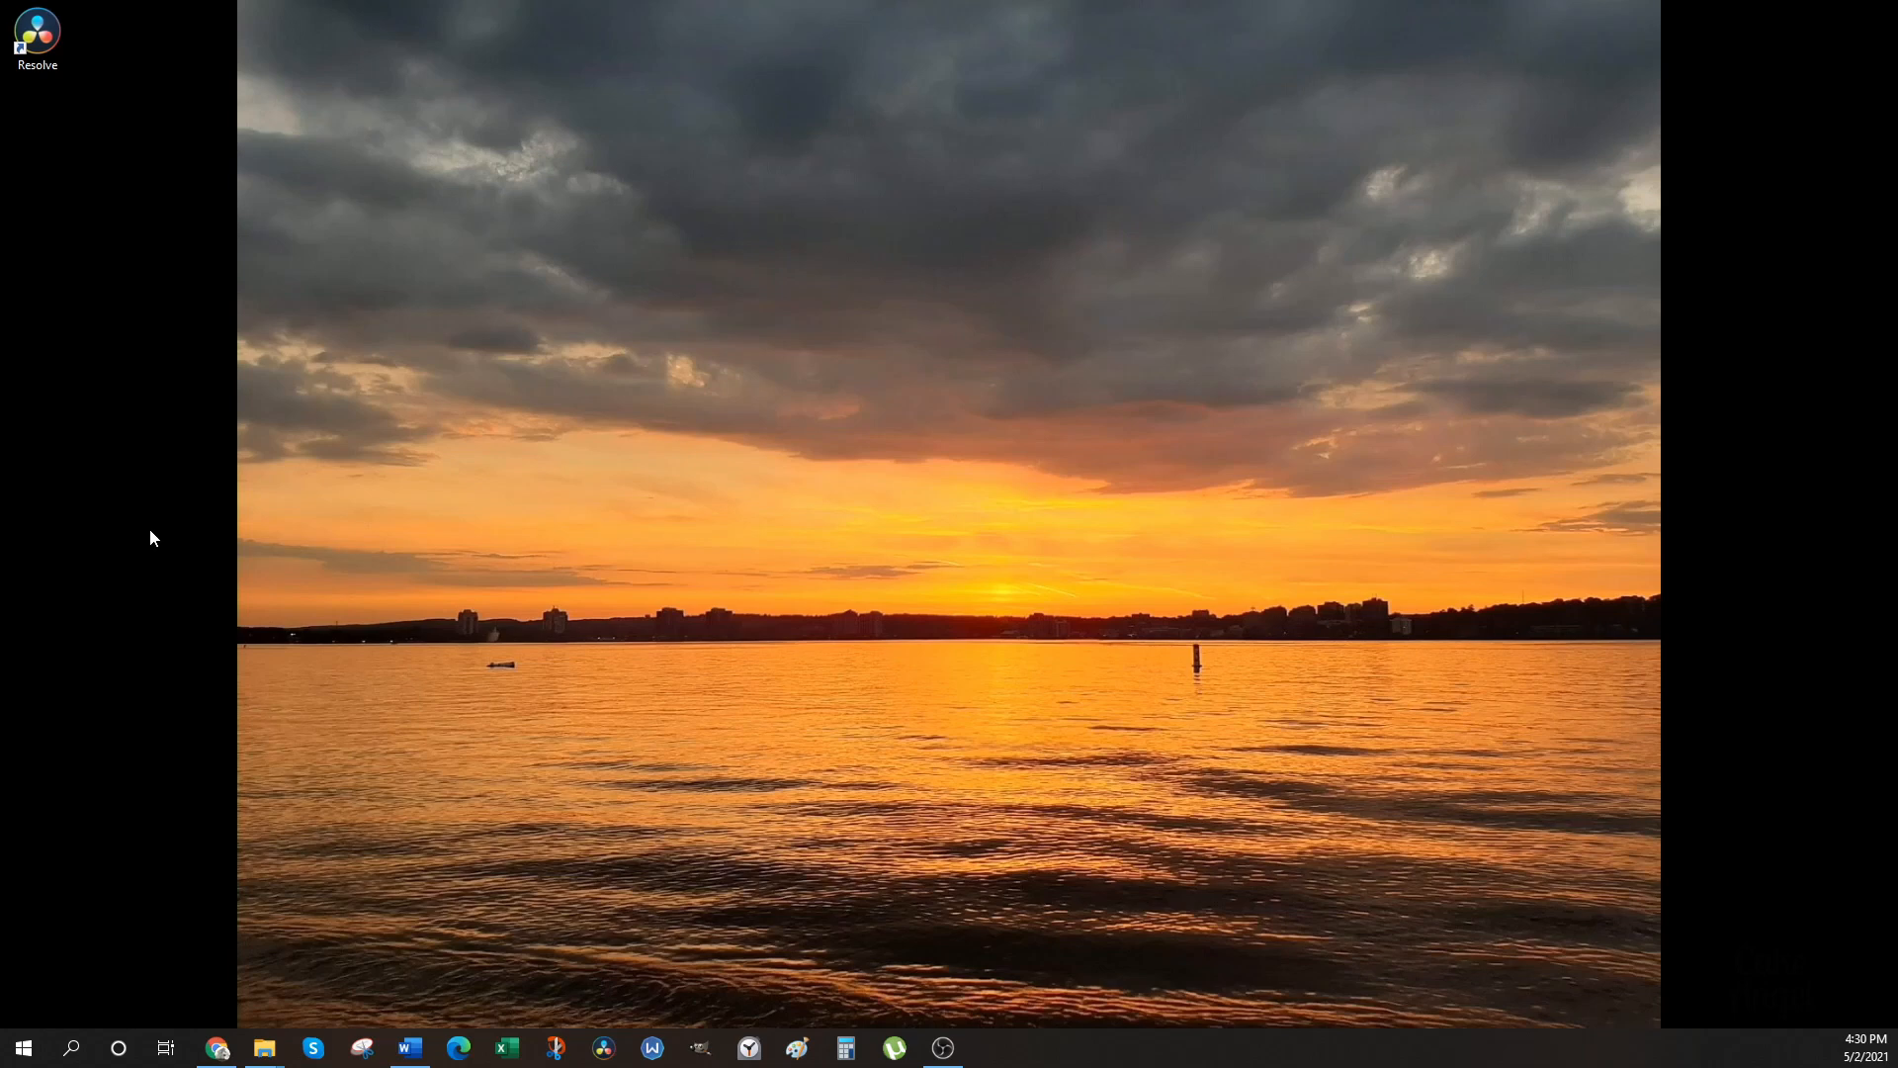
Launch DaVinci Resolve, open the Untitled Project and switch to the Edit page.
{"action": "left_click", "coordinate": [603, 1058]}
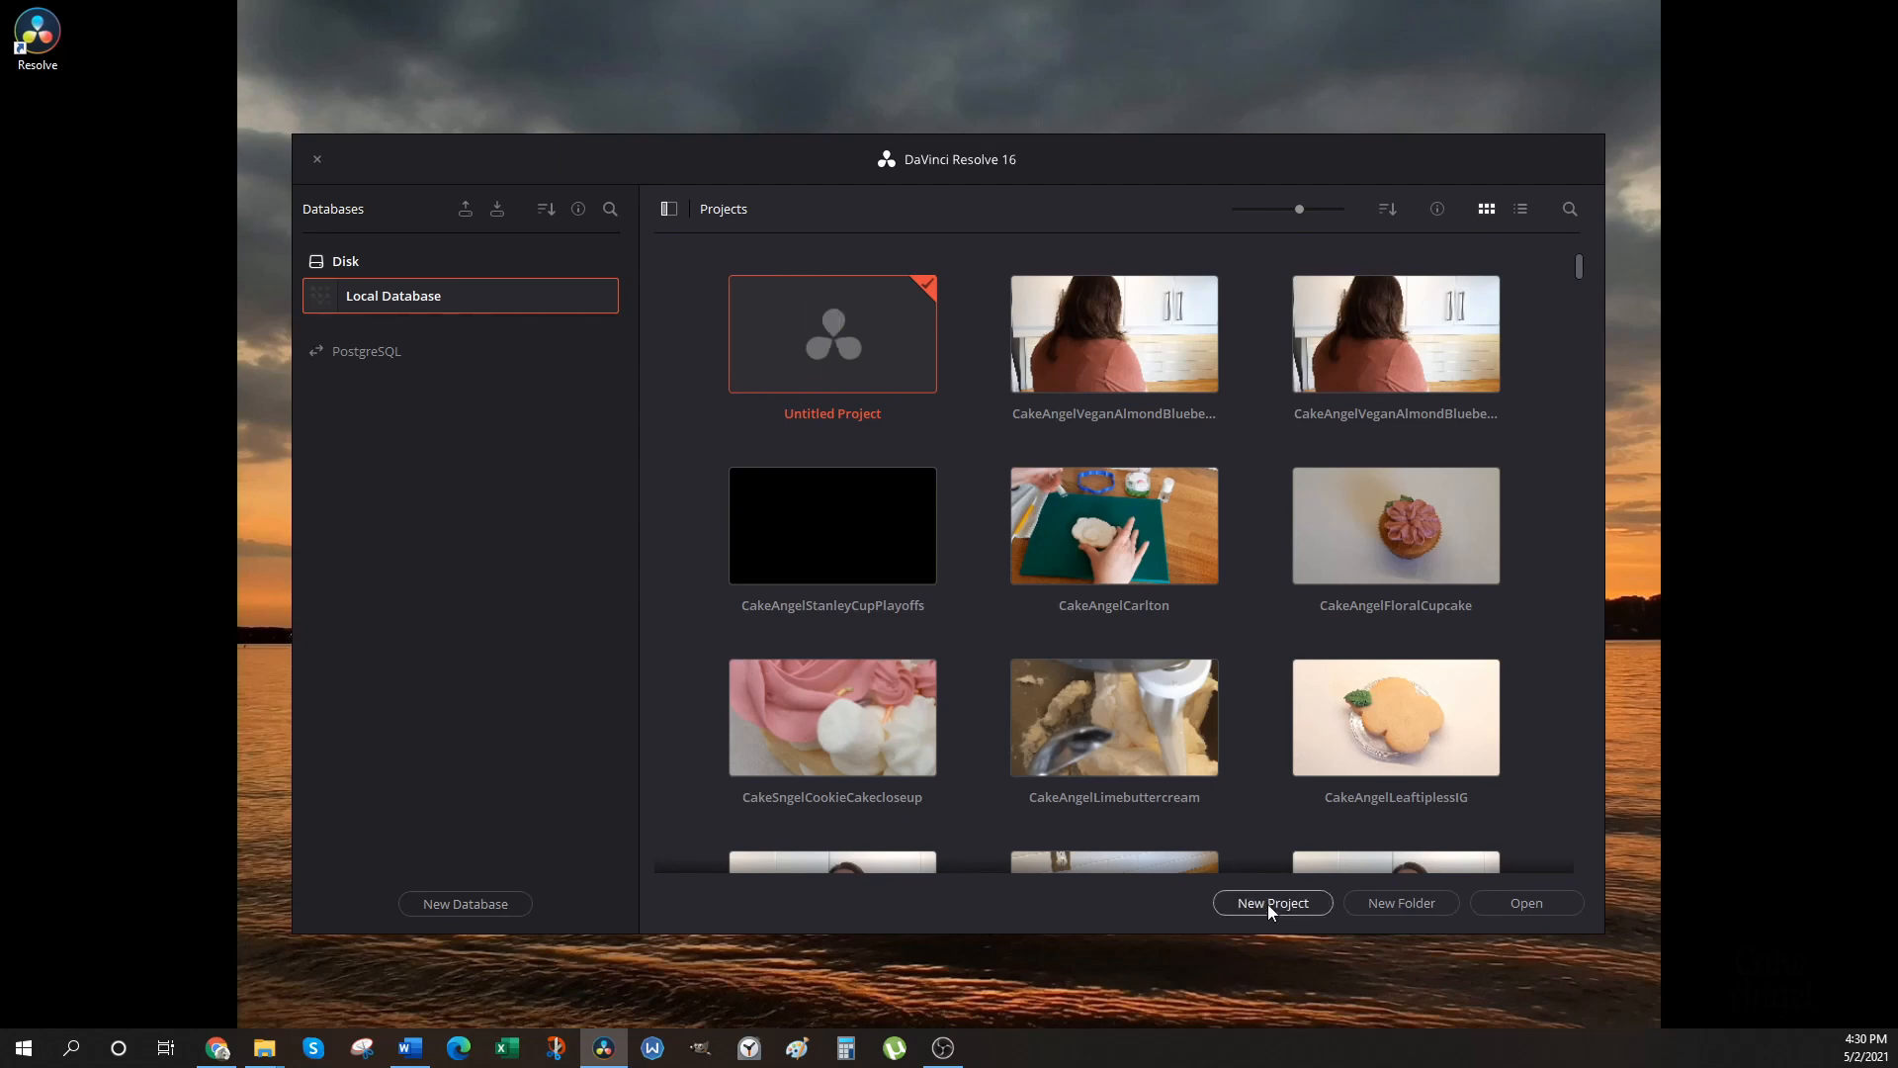
{"action": "double_click", "coordinate": [863, 352]}
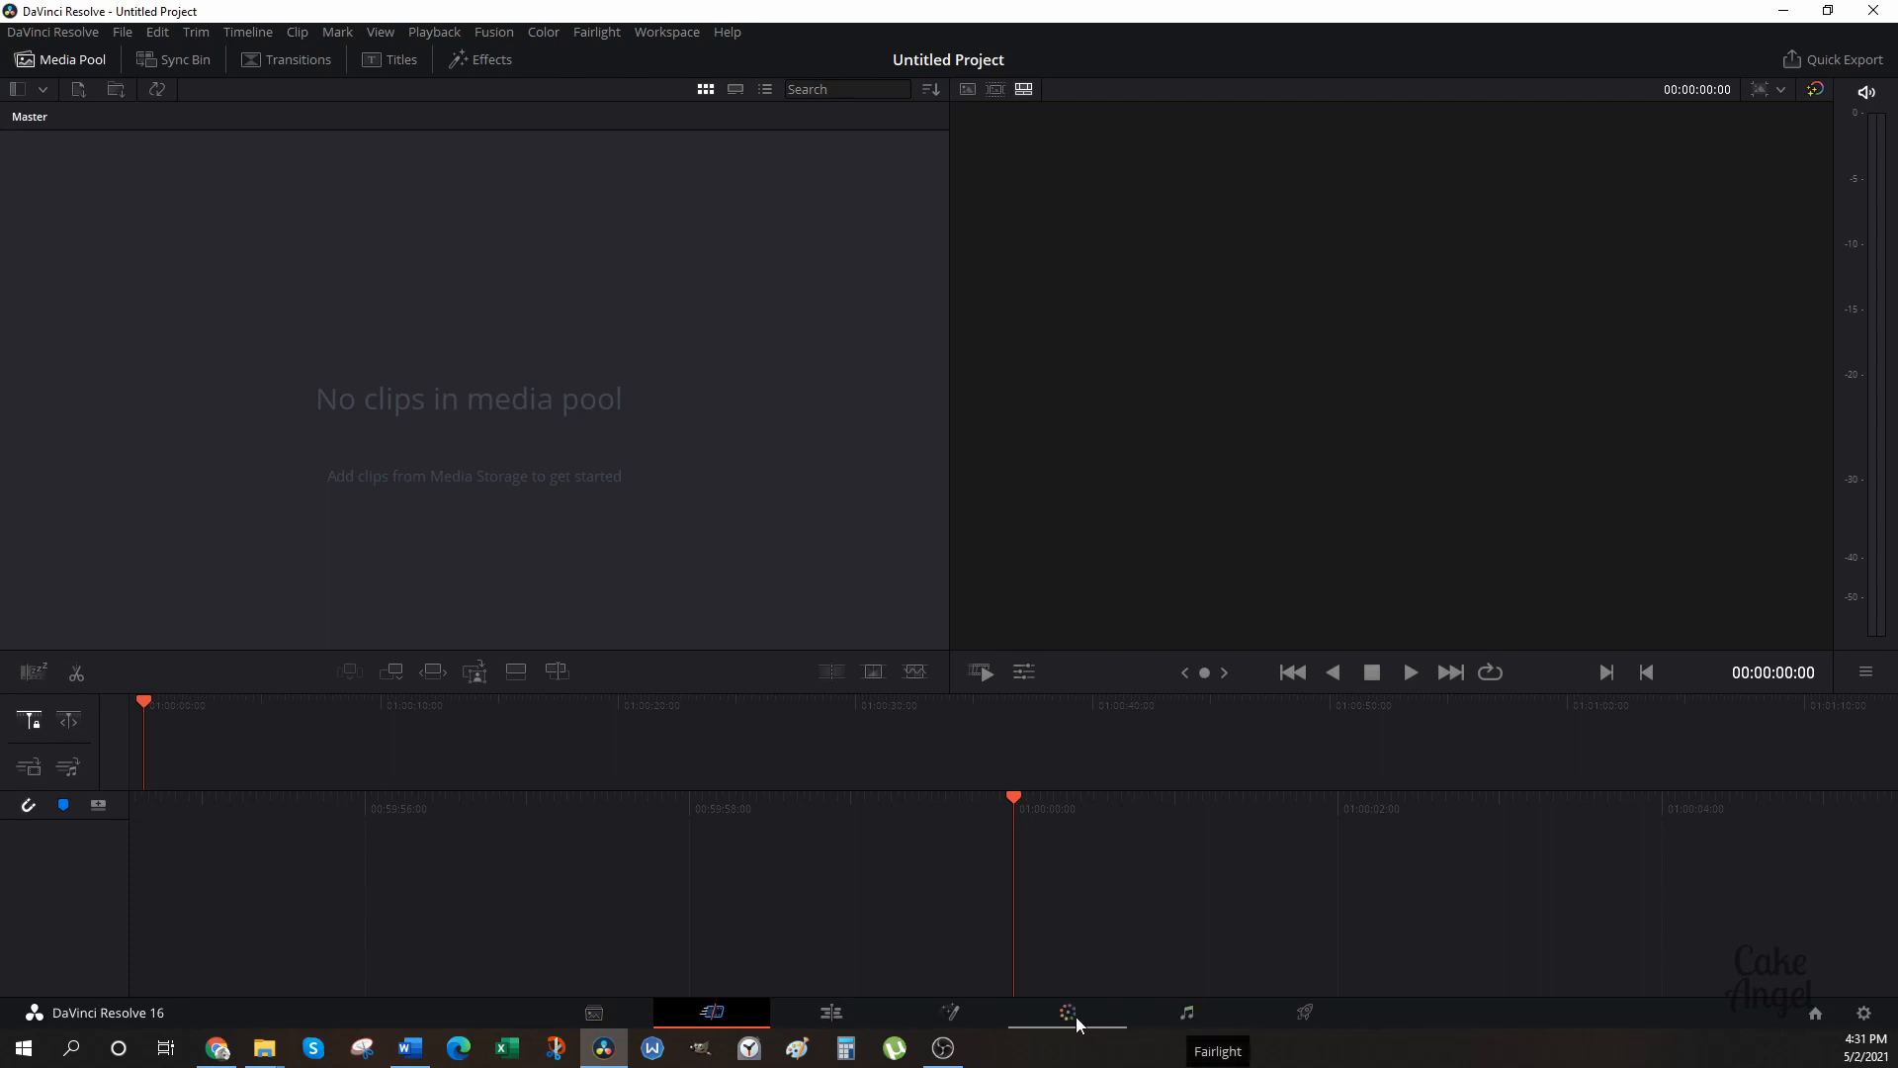
{"action": "left_click", "coordinate": [828, 1019]}
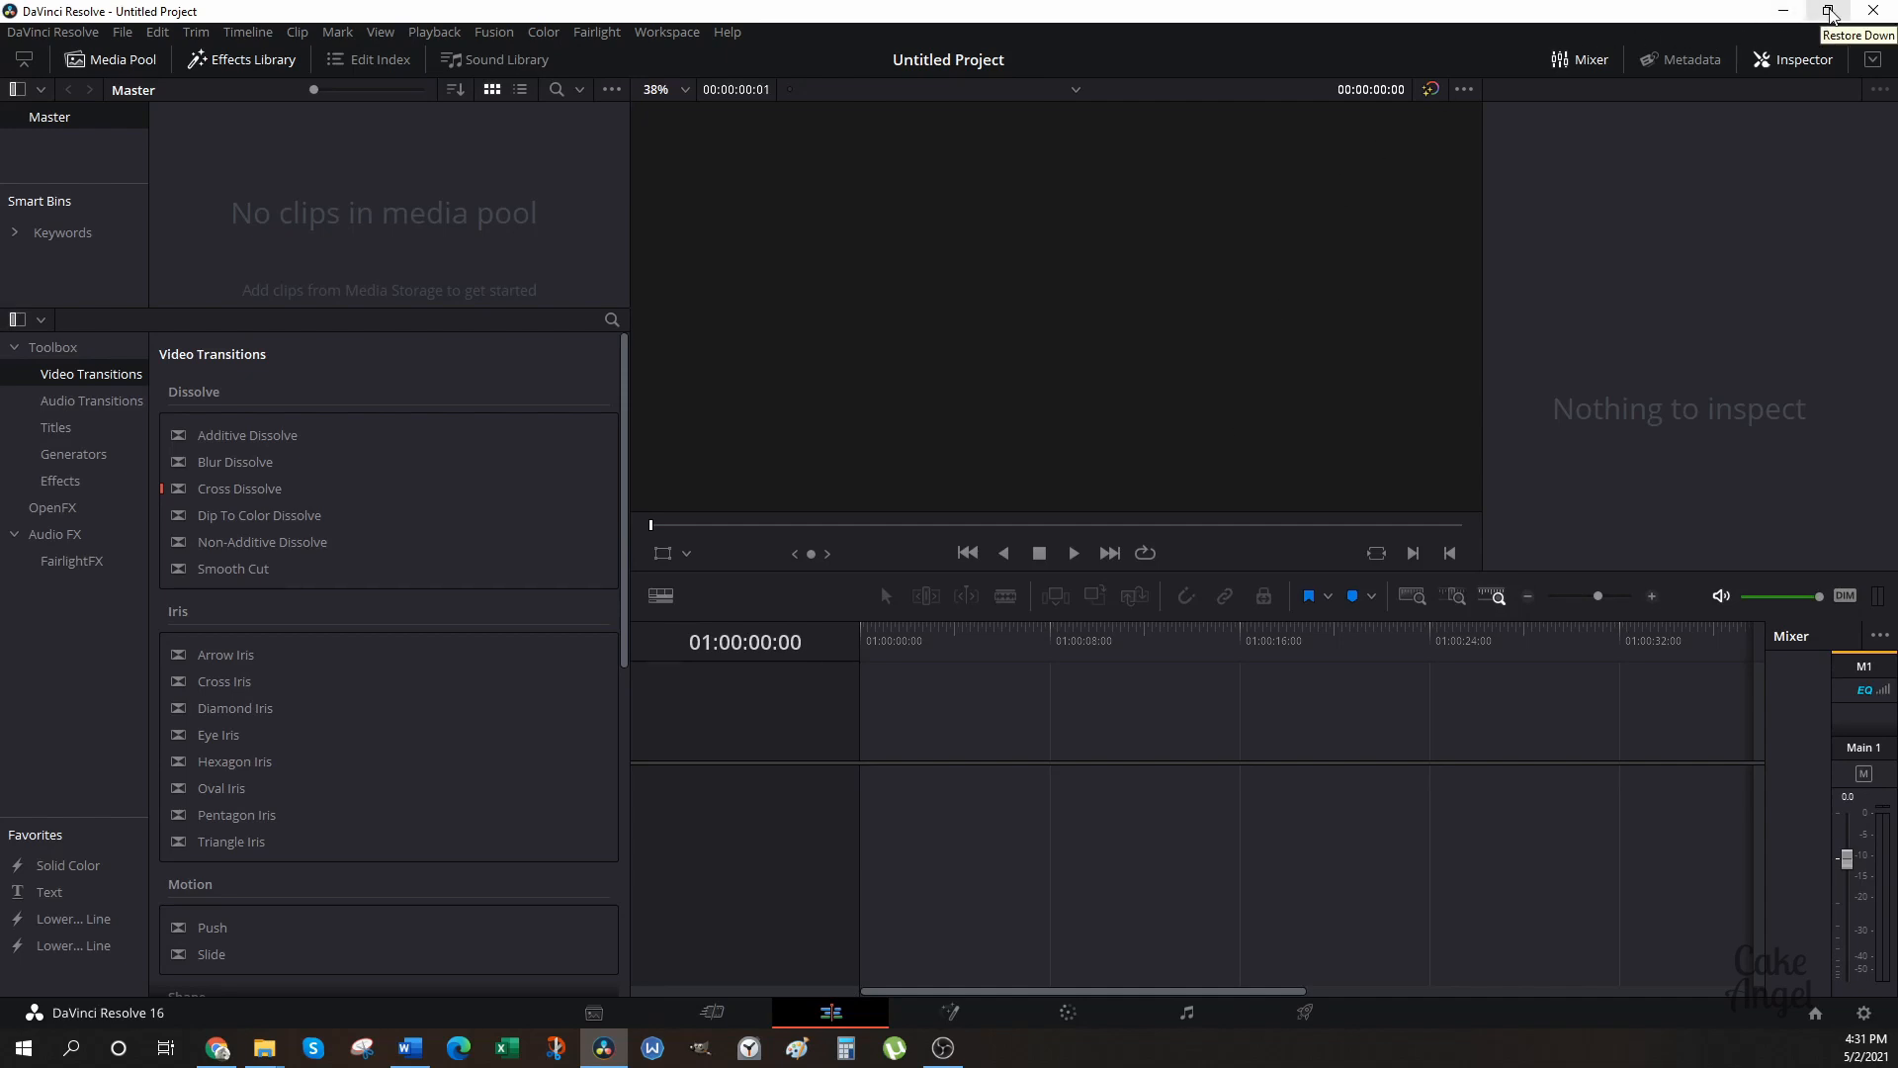
Shrink the editor window and arrange it beside the Cookie Cake folder window so the source files and the timeline are both reachable.
{"action": "left_click", "coordinate": [1830, 12]}
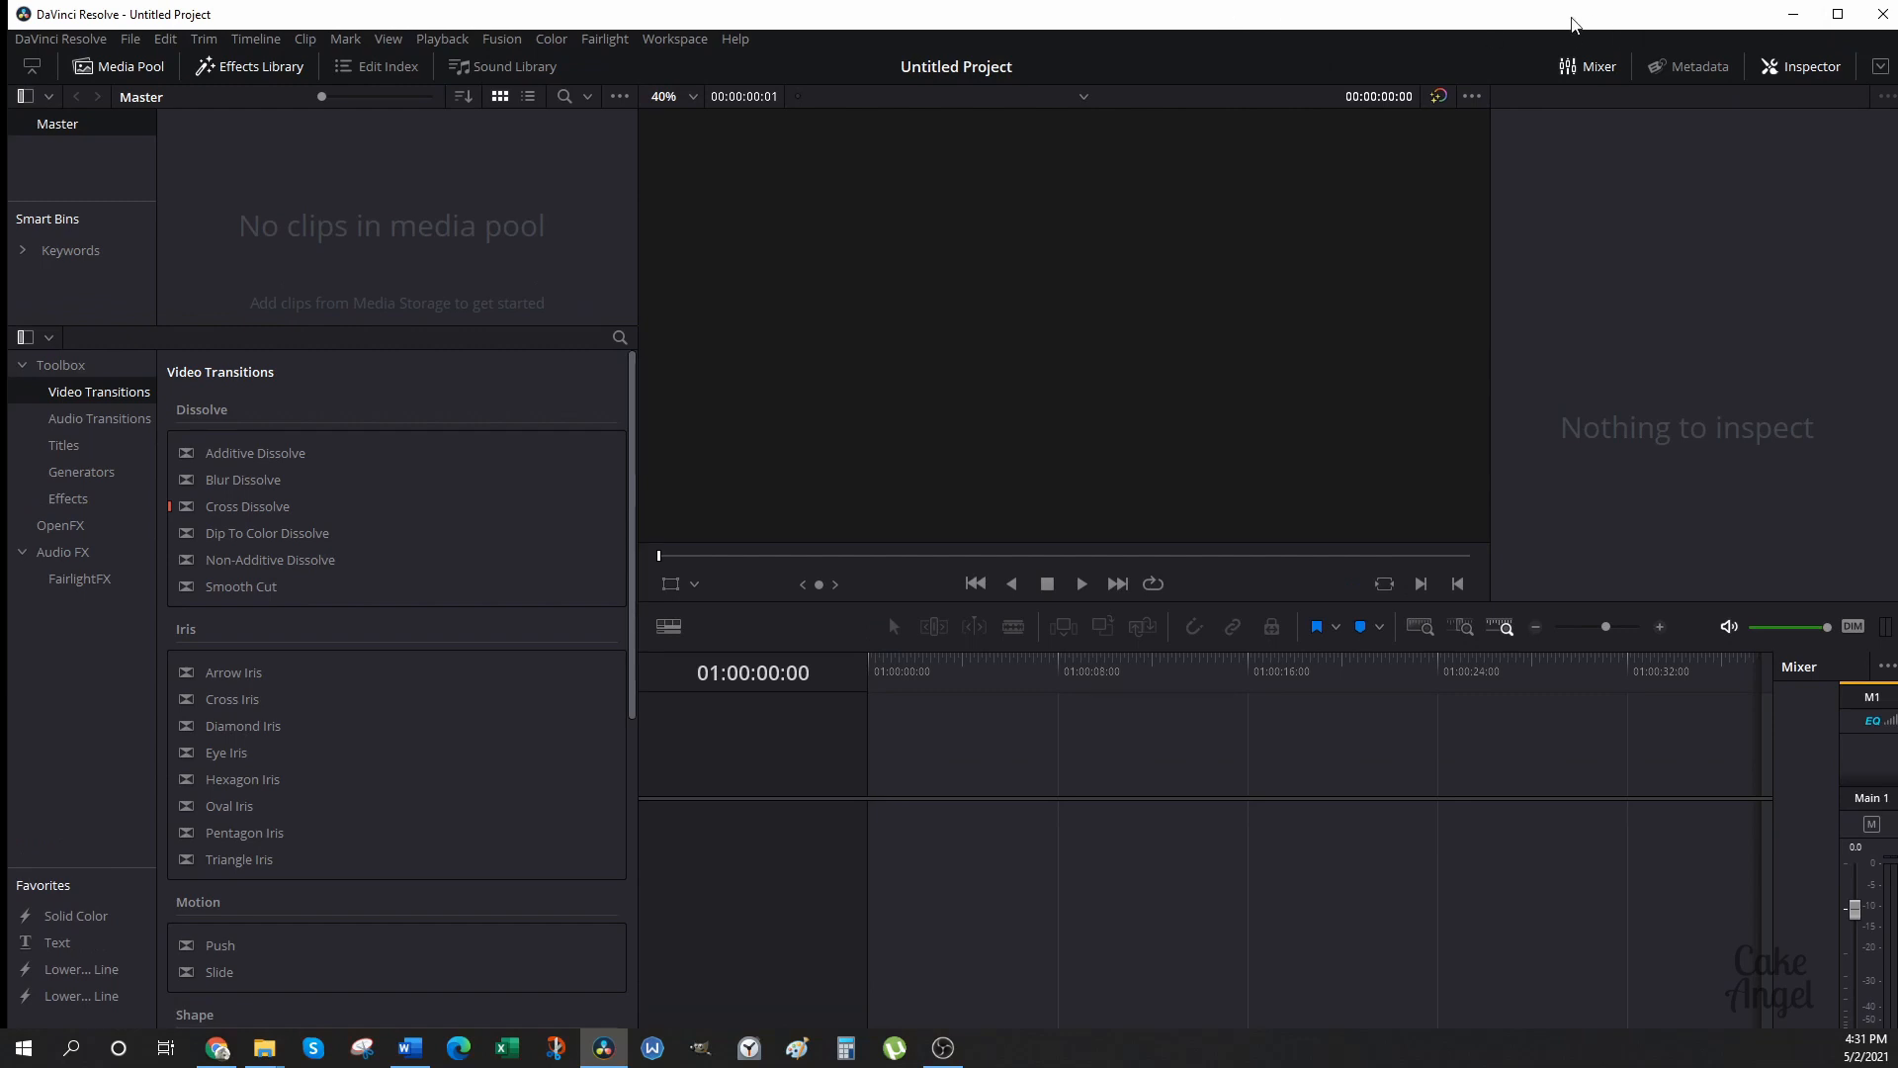
{"action": "left_click_drag", "start_coordinate": [1512, 2], "coordinate": [1512, 66]}
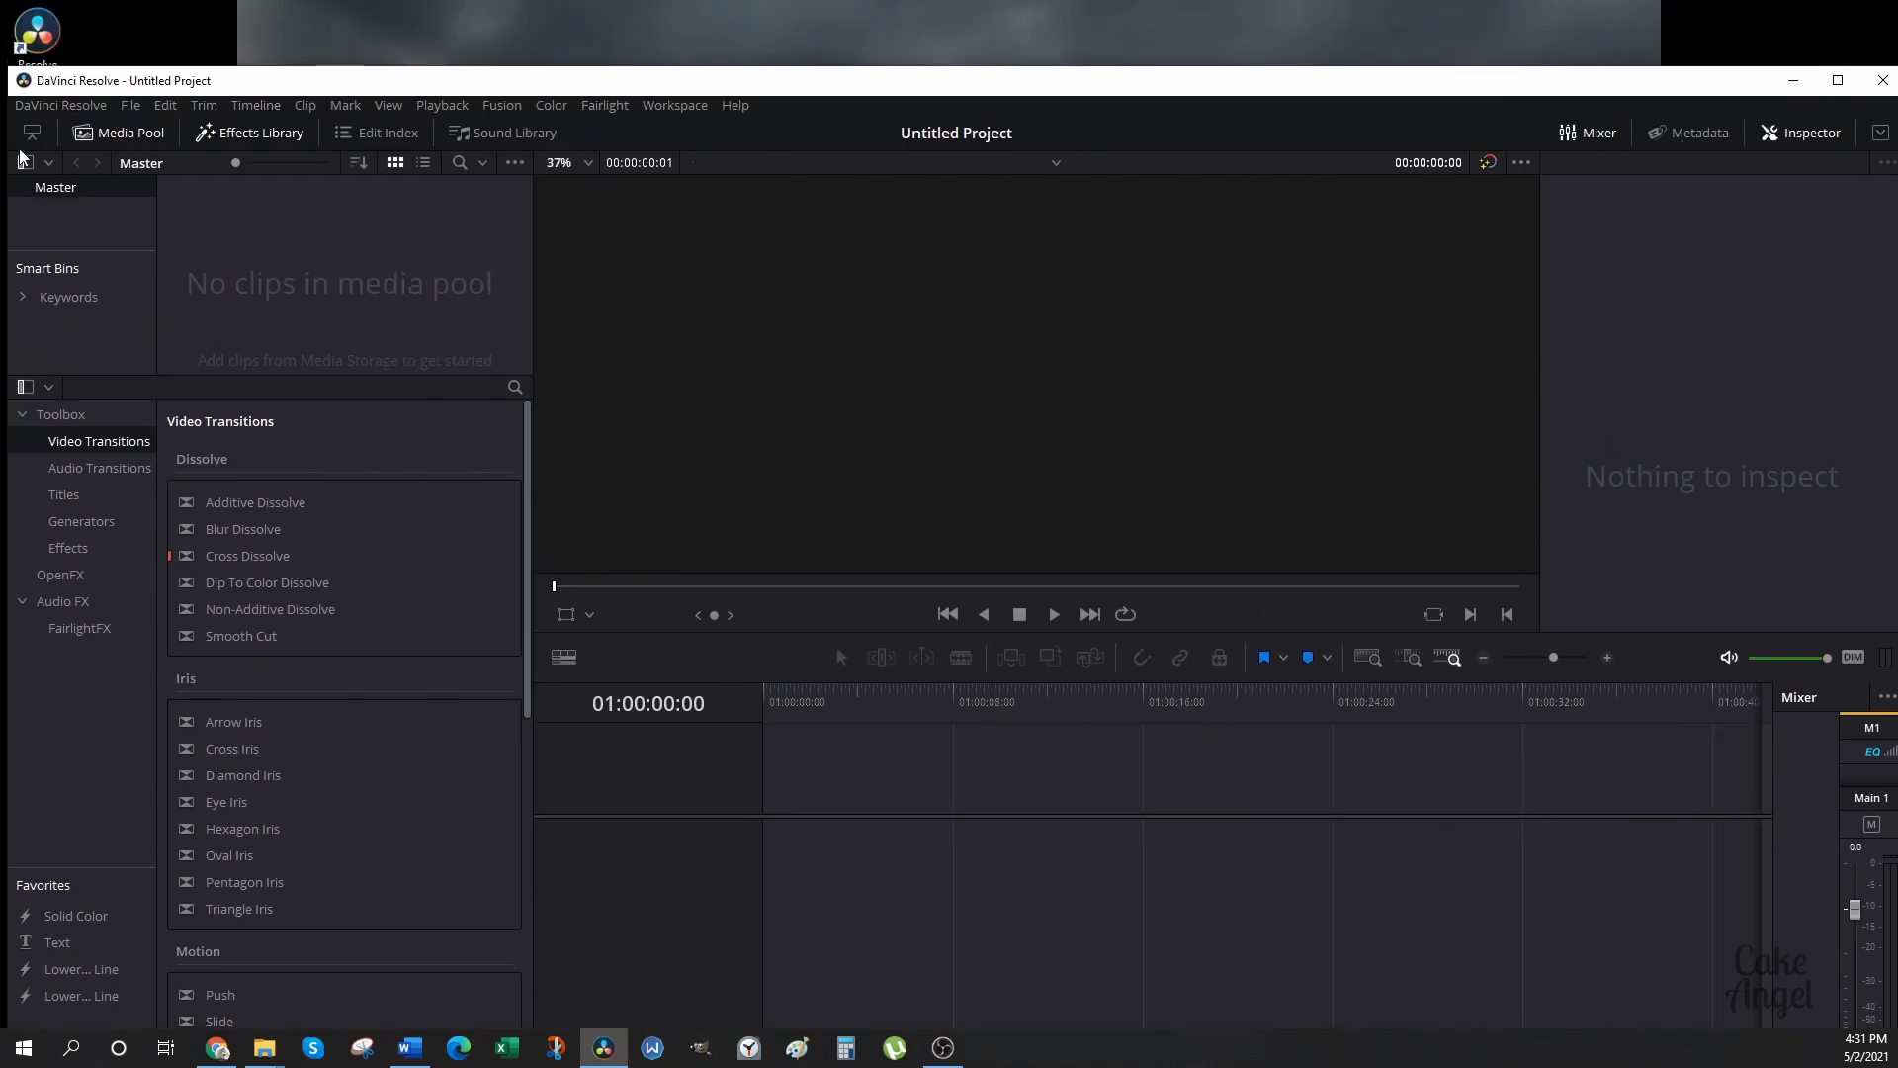
{"action": "left_click_drag", "start_coordinate": [12, 136], "coordinate": [576, 139]}
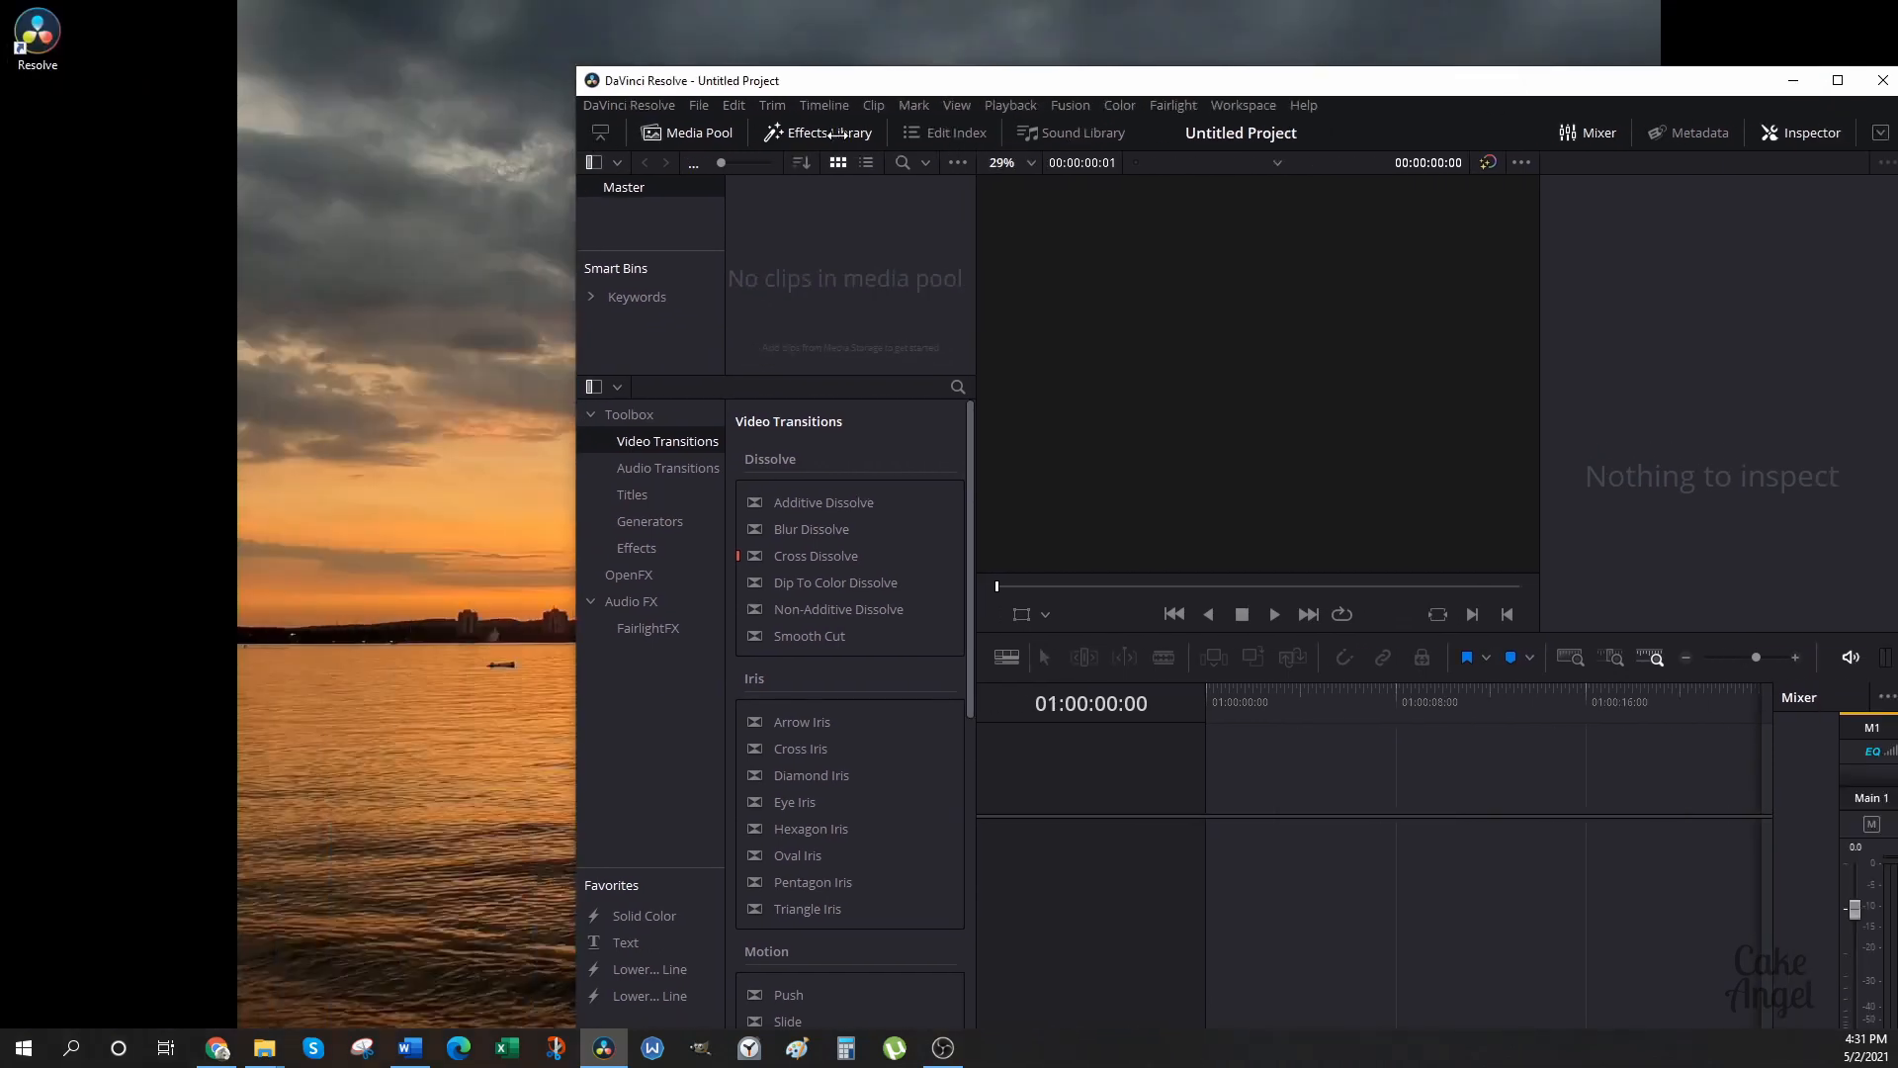
{"action": "mouse_move", "coordinate": [264, 1047]}
{"action": "left_click", "coordinate": [322, 947]}
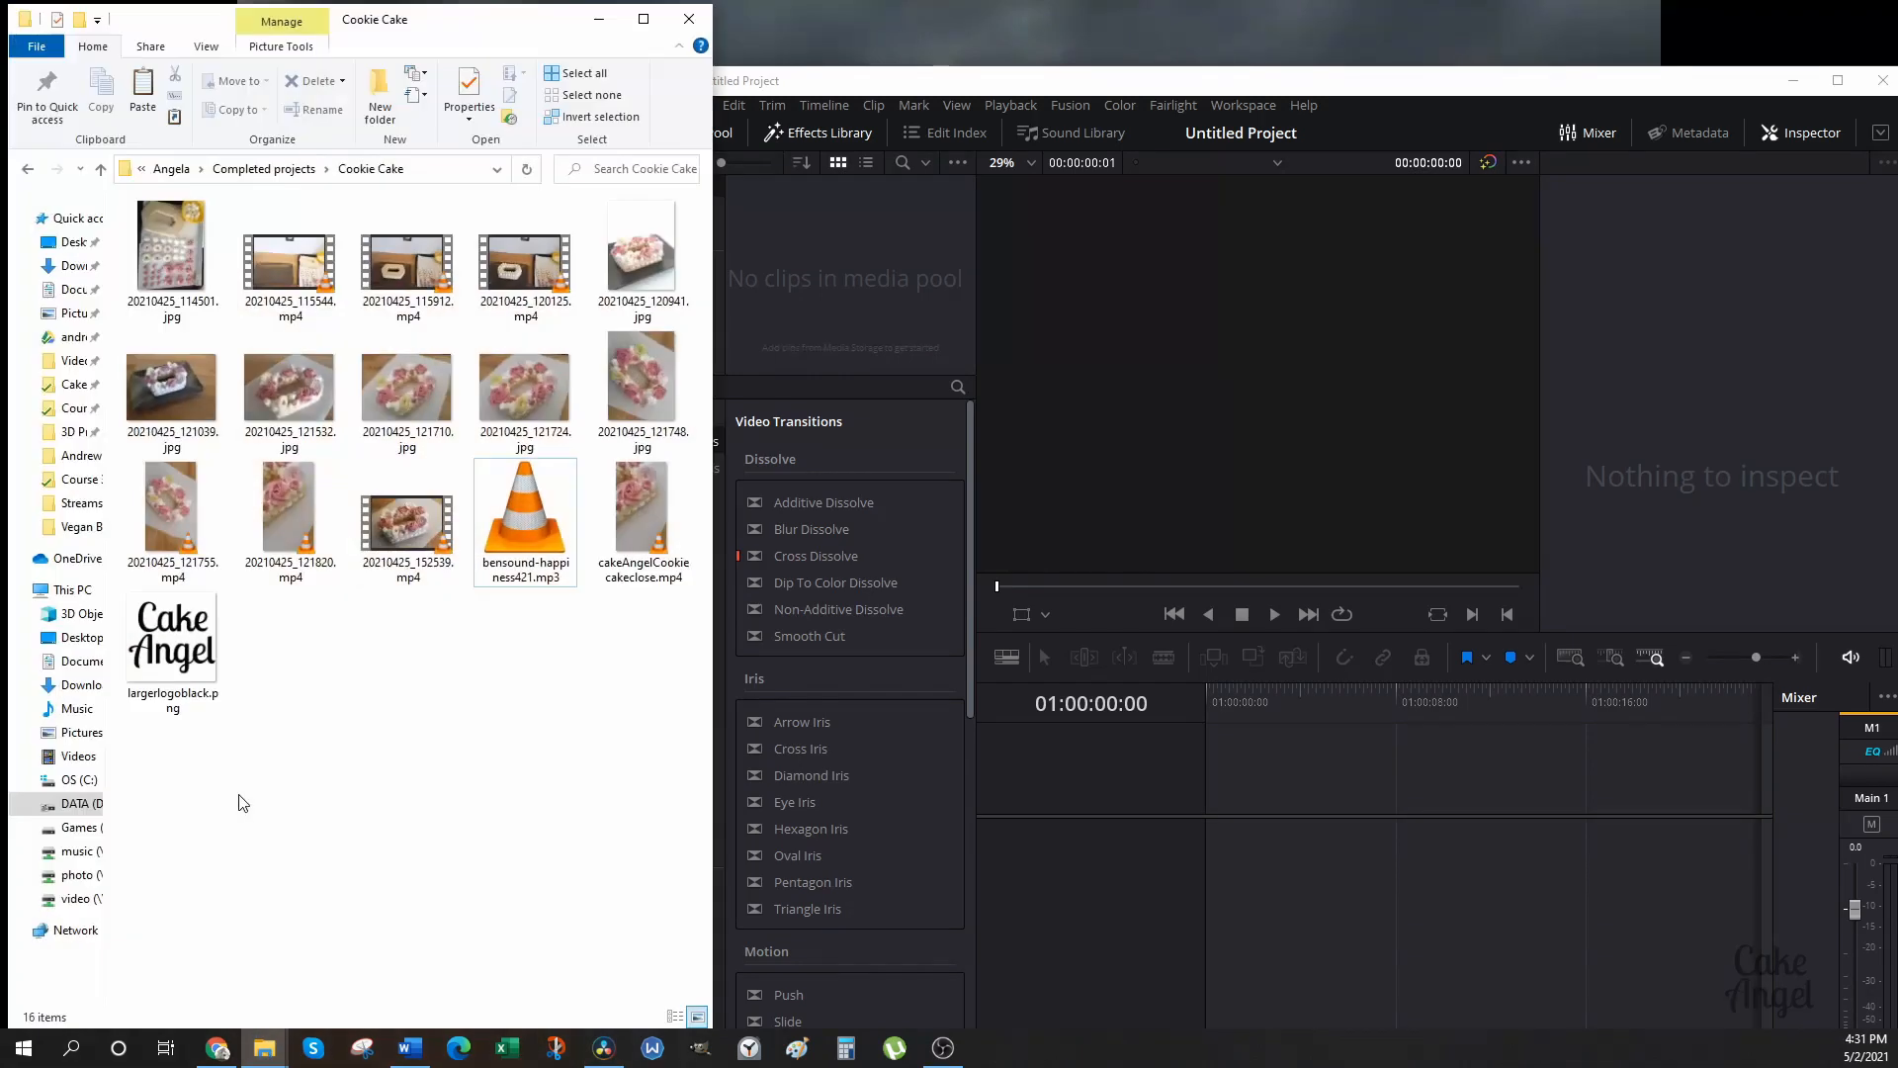
{"action": "left_click_drag", "start_coordinate": [1048, 83], "coordinate": [1049, 27]}
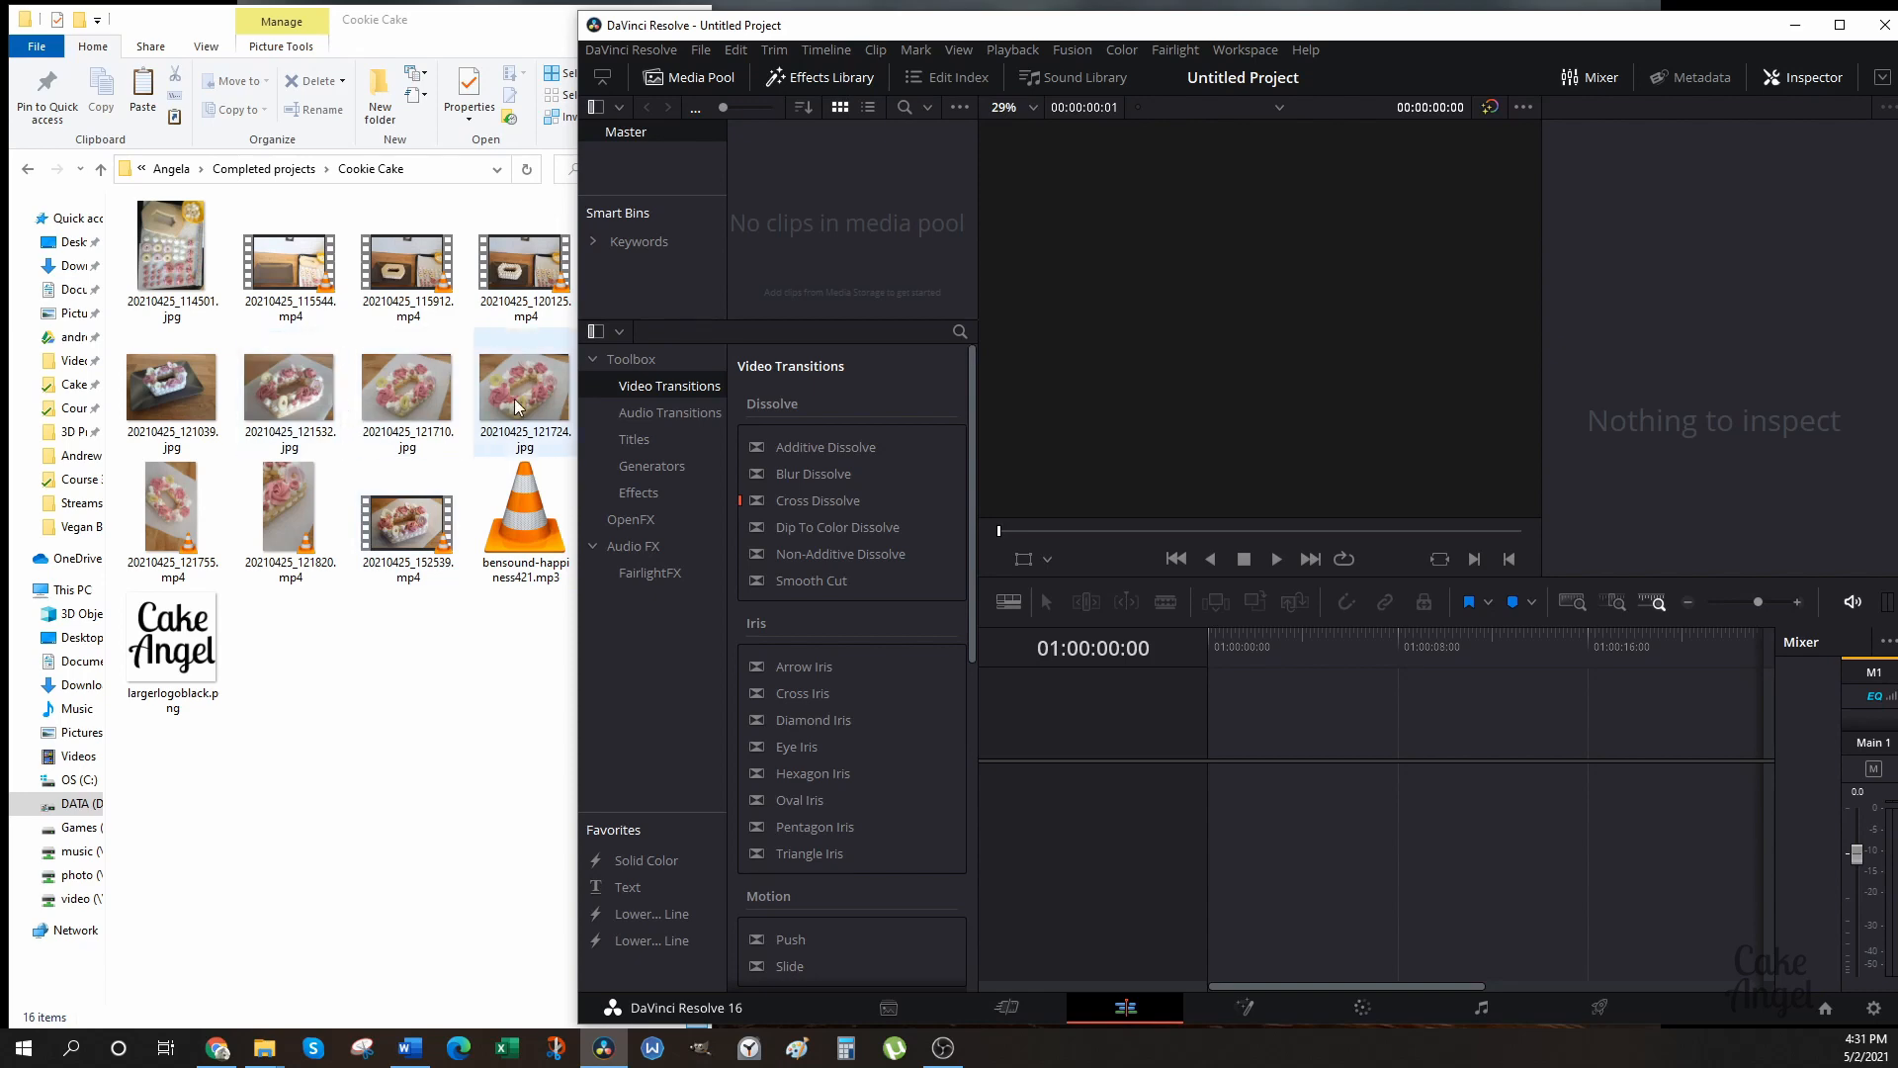
Place 20210425_115544.mp4 from the Cookie Cake folder at the timeline start and change the timeline frame rate to match the clip.
{"action": "left_click", "coordinate": [293, 281]}
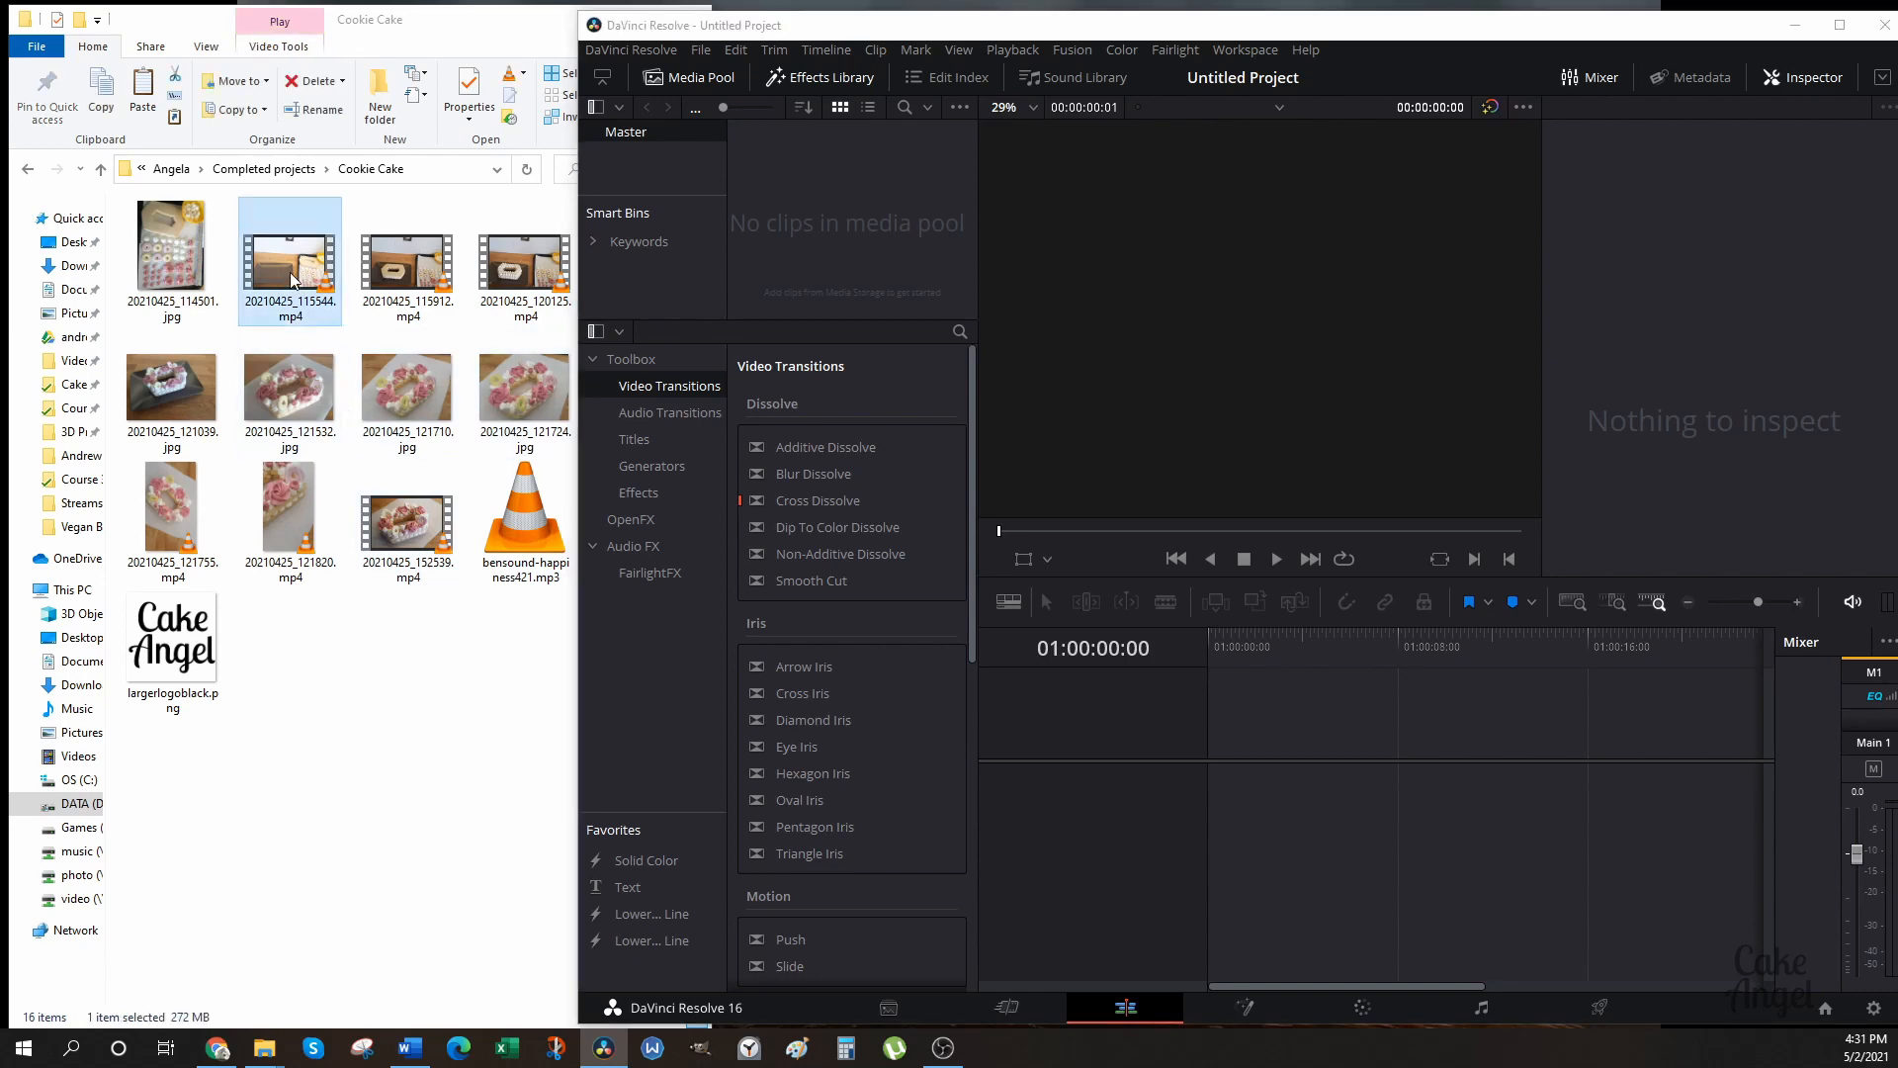
{"action": "left_click_drag", "start_coordinate": [293, 282], "coordinate": [1213, 807]}
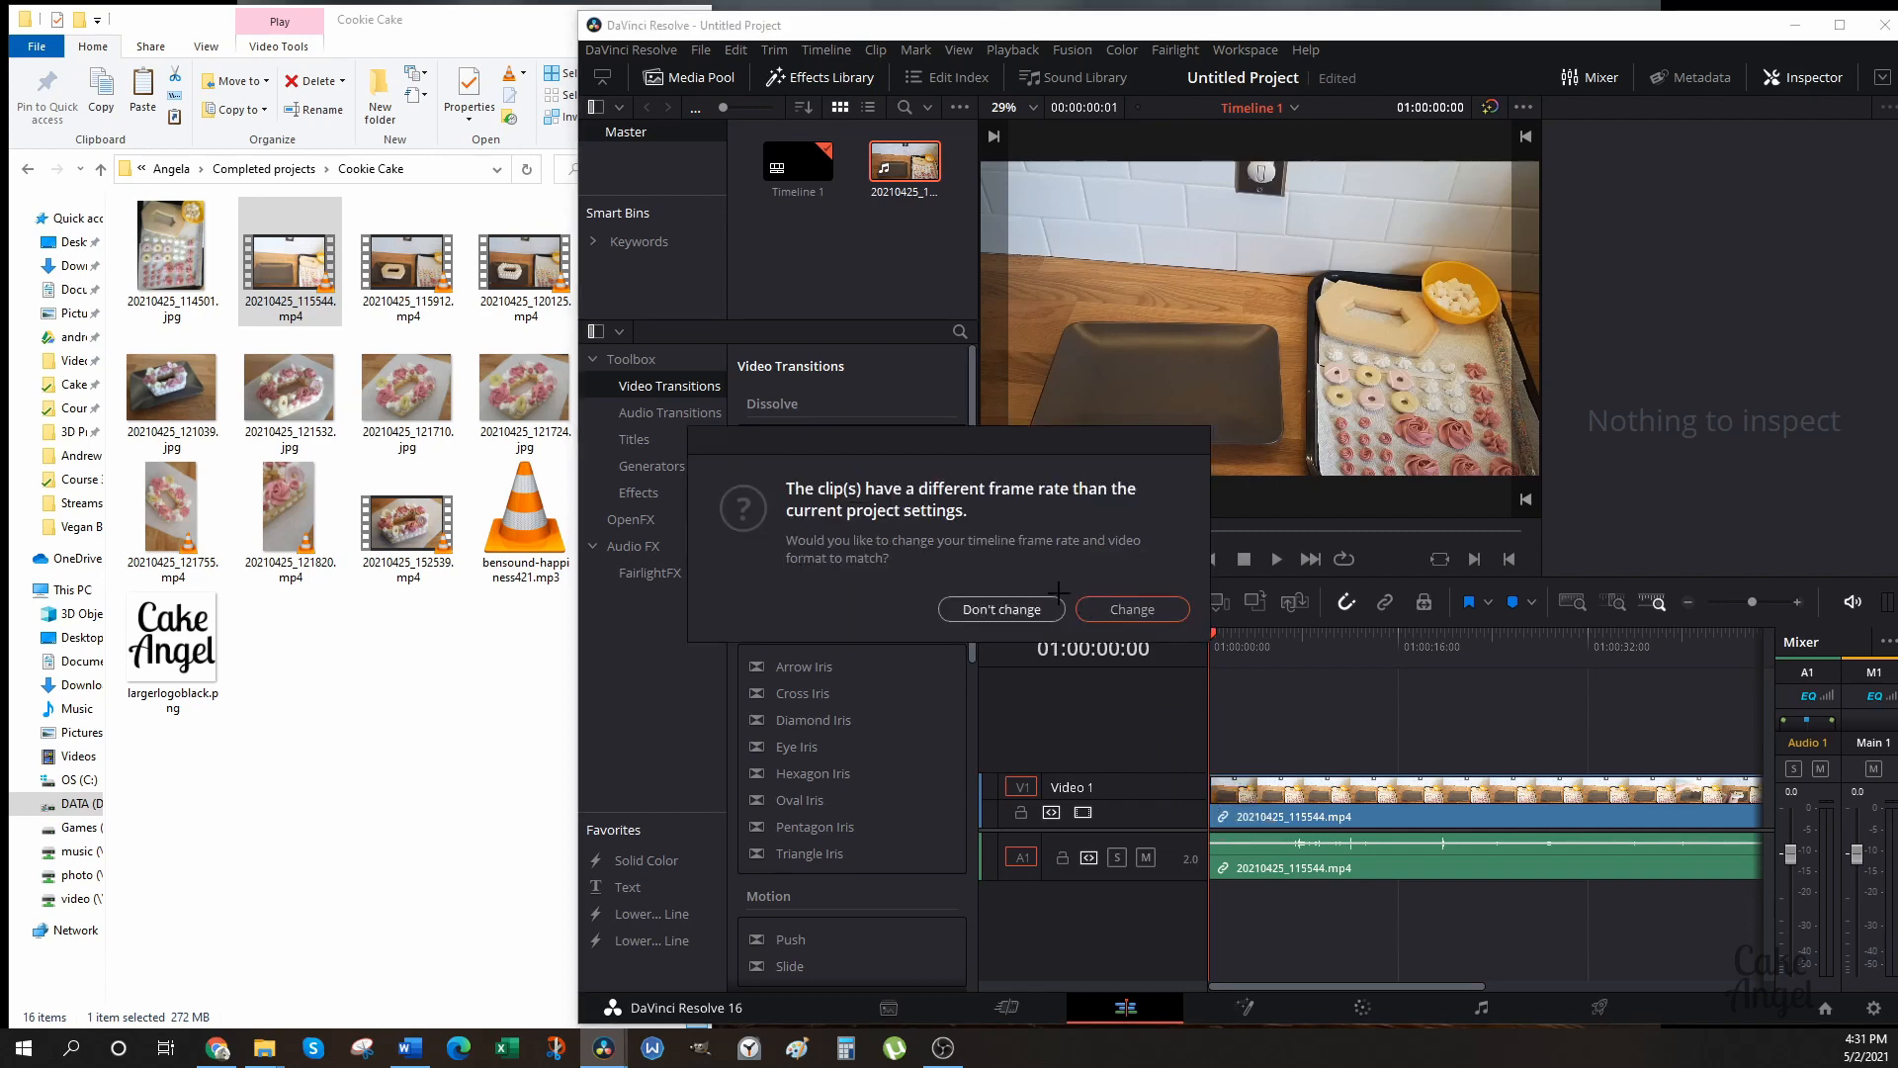
{"action": "left_click", "coordinate": [1132, 608]}
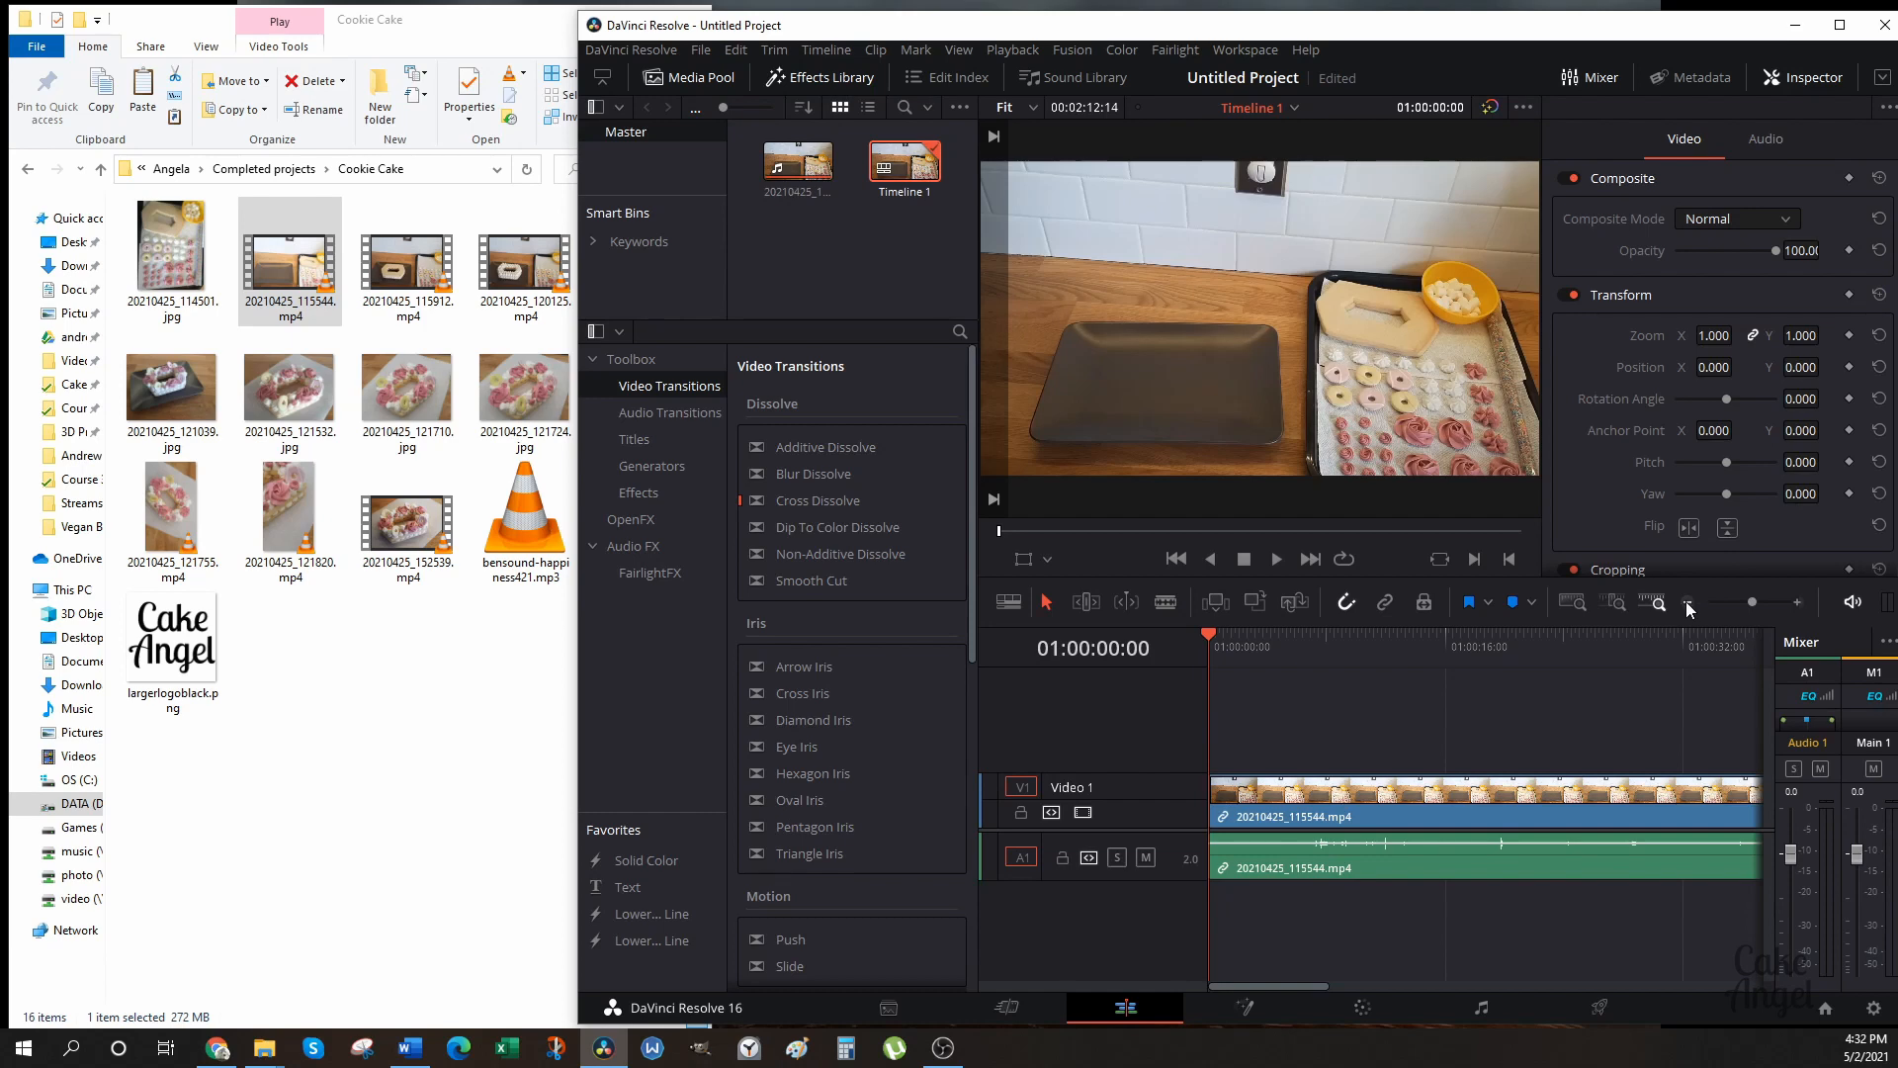
Append 20210425_115912.mp4 and 20210425_120125.mp4 from the folder end to end after the first clip on Video 1.
{"action": "left_click", "coordinate": [1687, 604]}
{"action": "left_click_drag", "start_coordinate": [1734, 602], "coordinate": [1729, 607]}
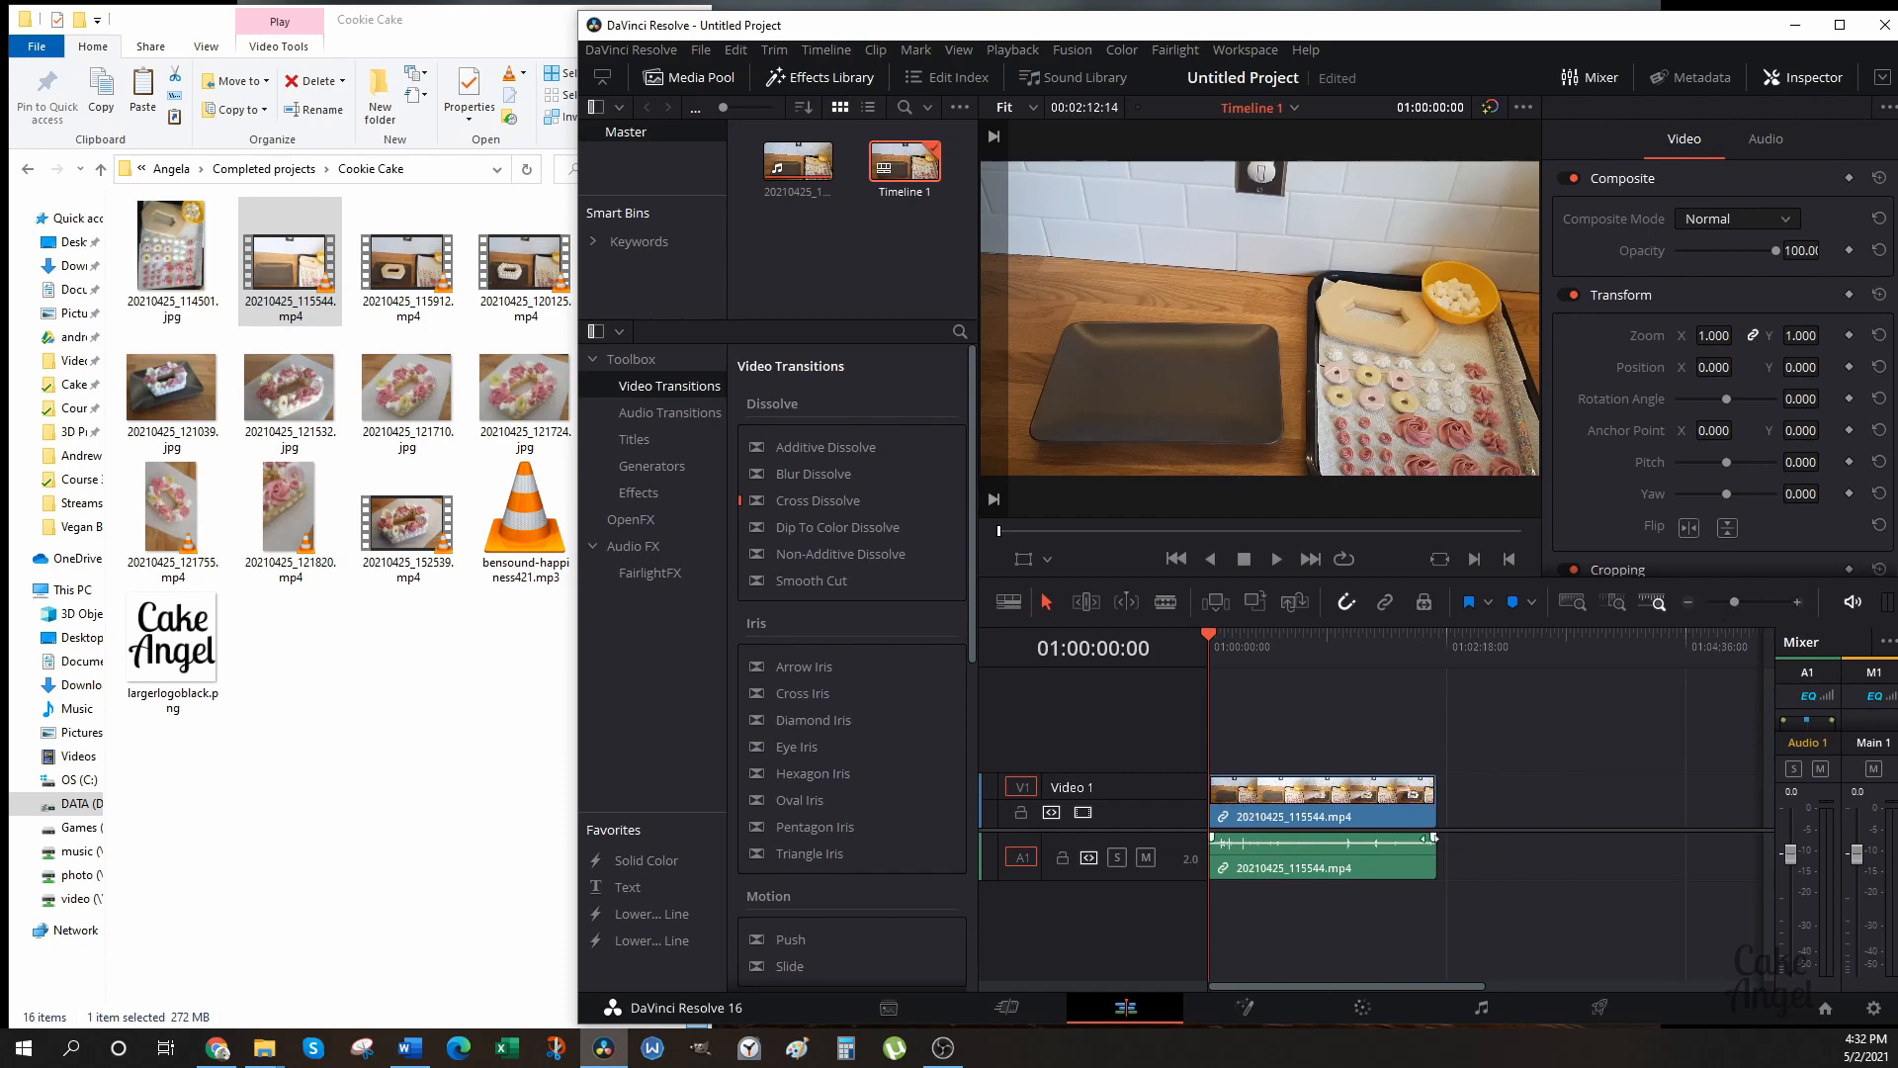
{"action": "mouse_move", "coordinate": [1343, 850]}
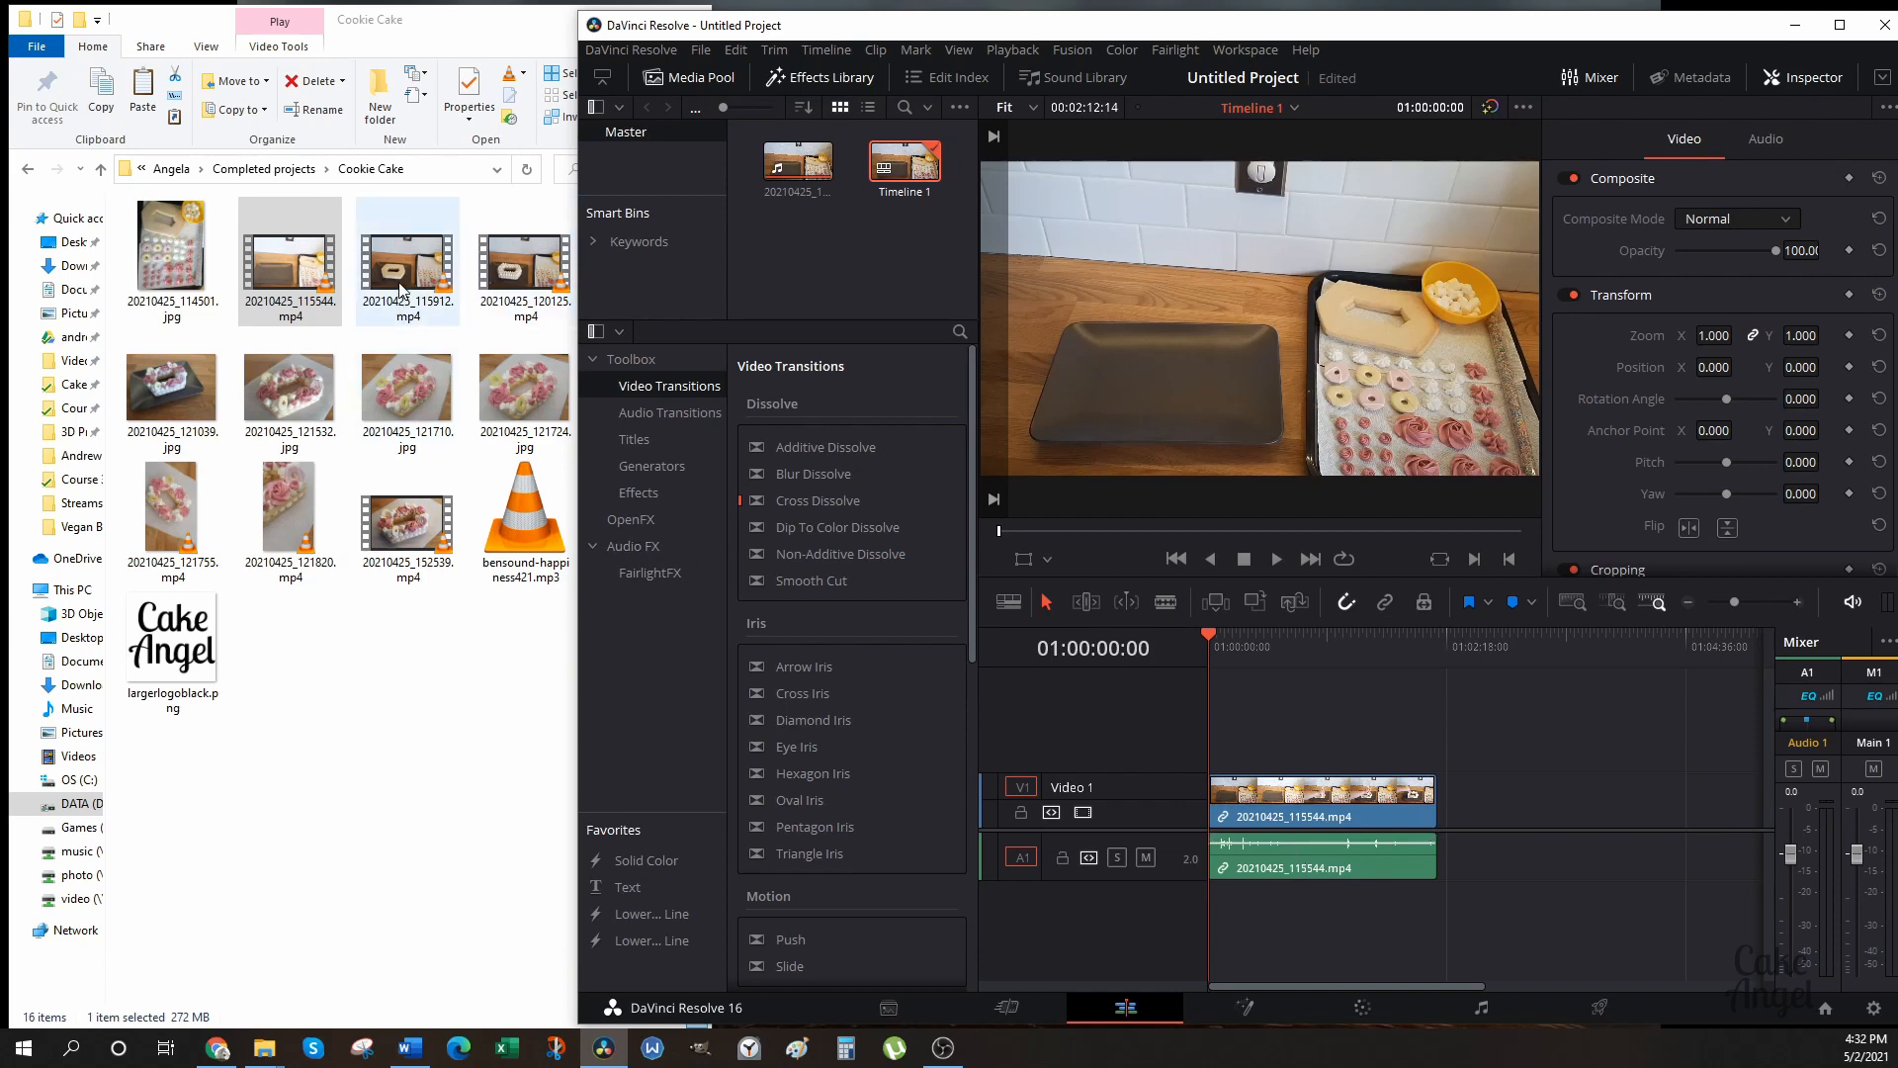
{"action": "left_click_drag", "start_coordinate": [400, 289], "coordinate": [1440, 816]}
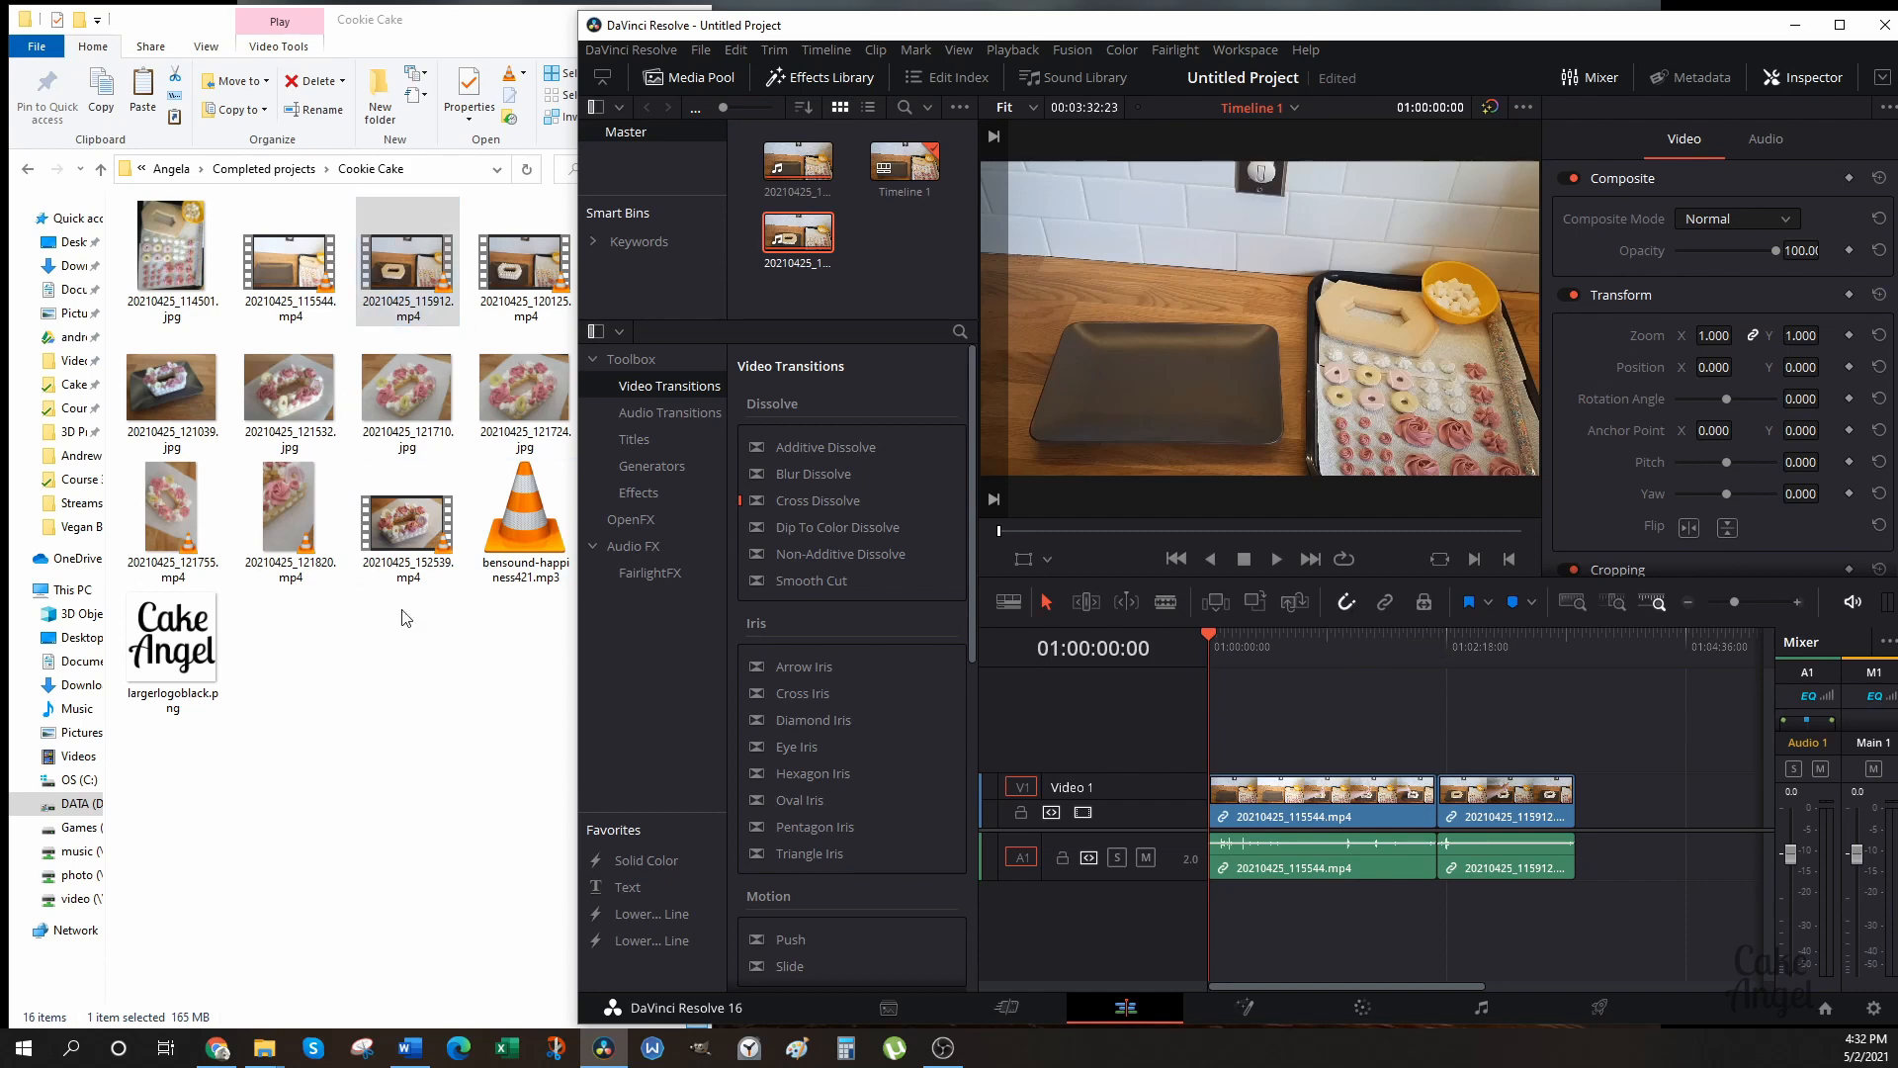
{"action": "double_click", "coordinate": [835, 175]}
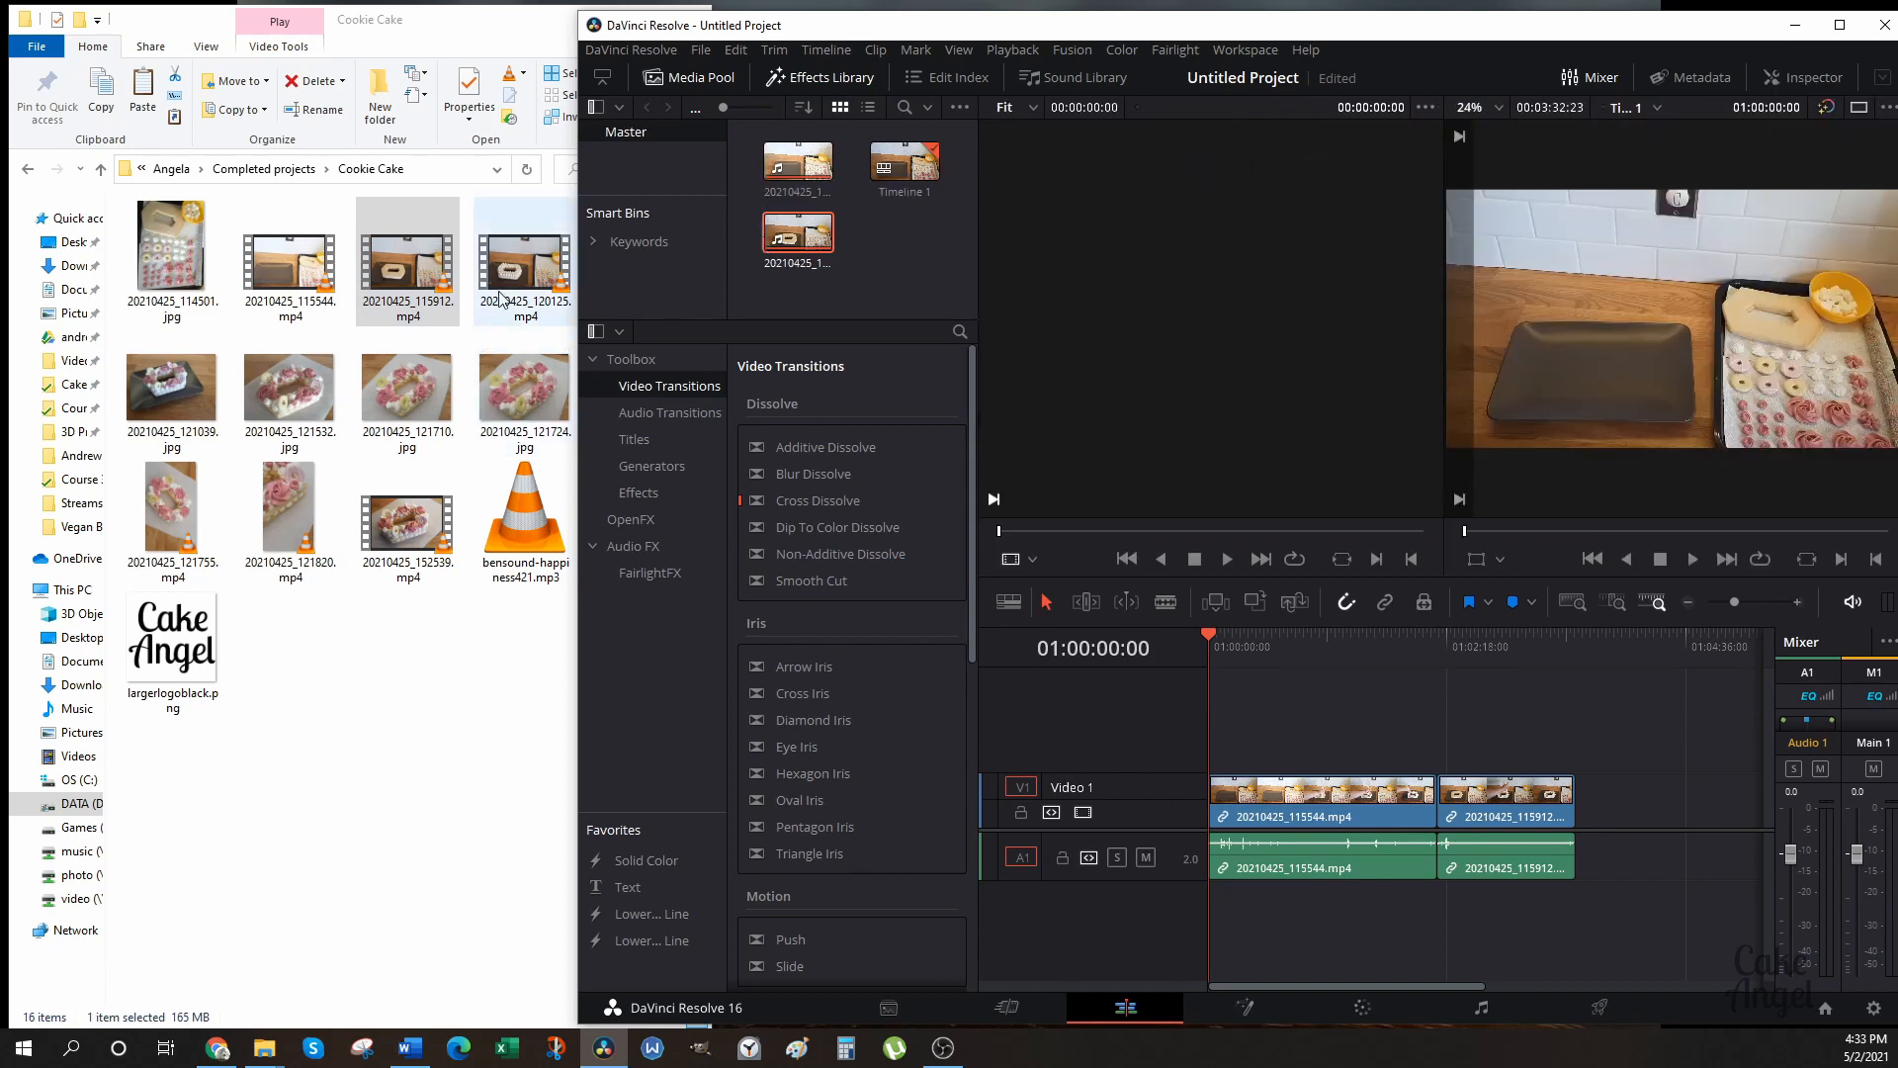
{"action": "left_click_drag", "start_coordinate": [513, 279], "coordinate": [1580, 807]}
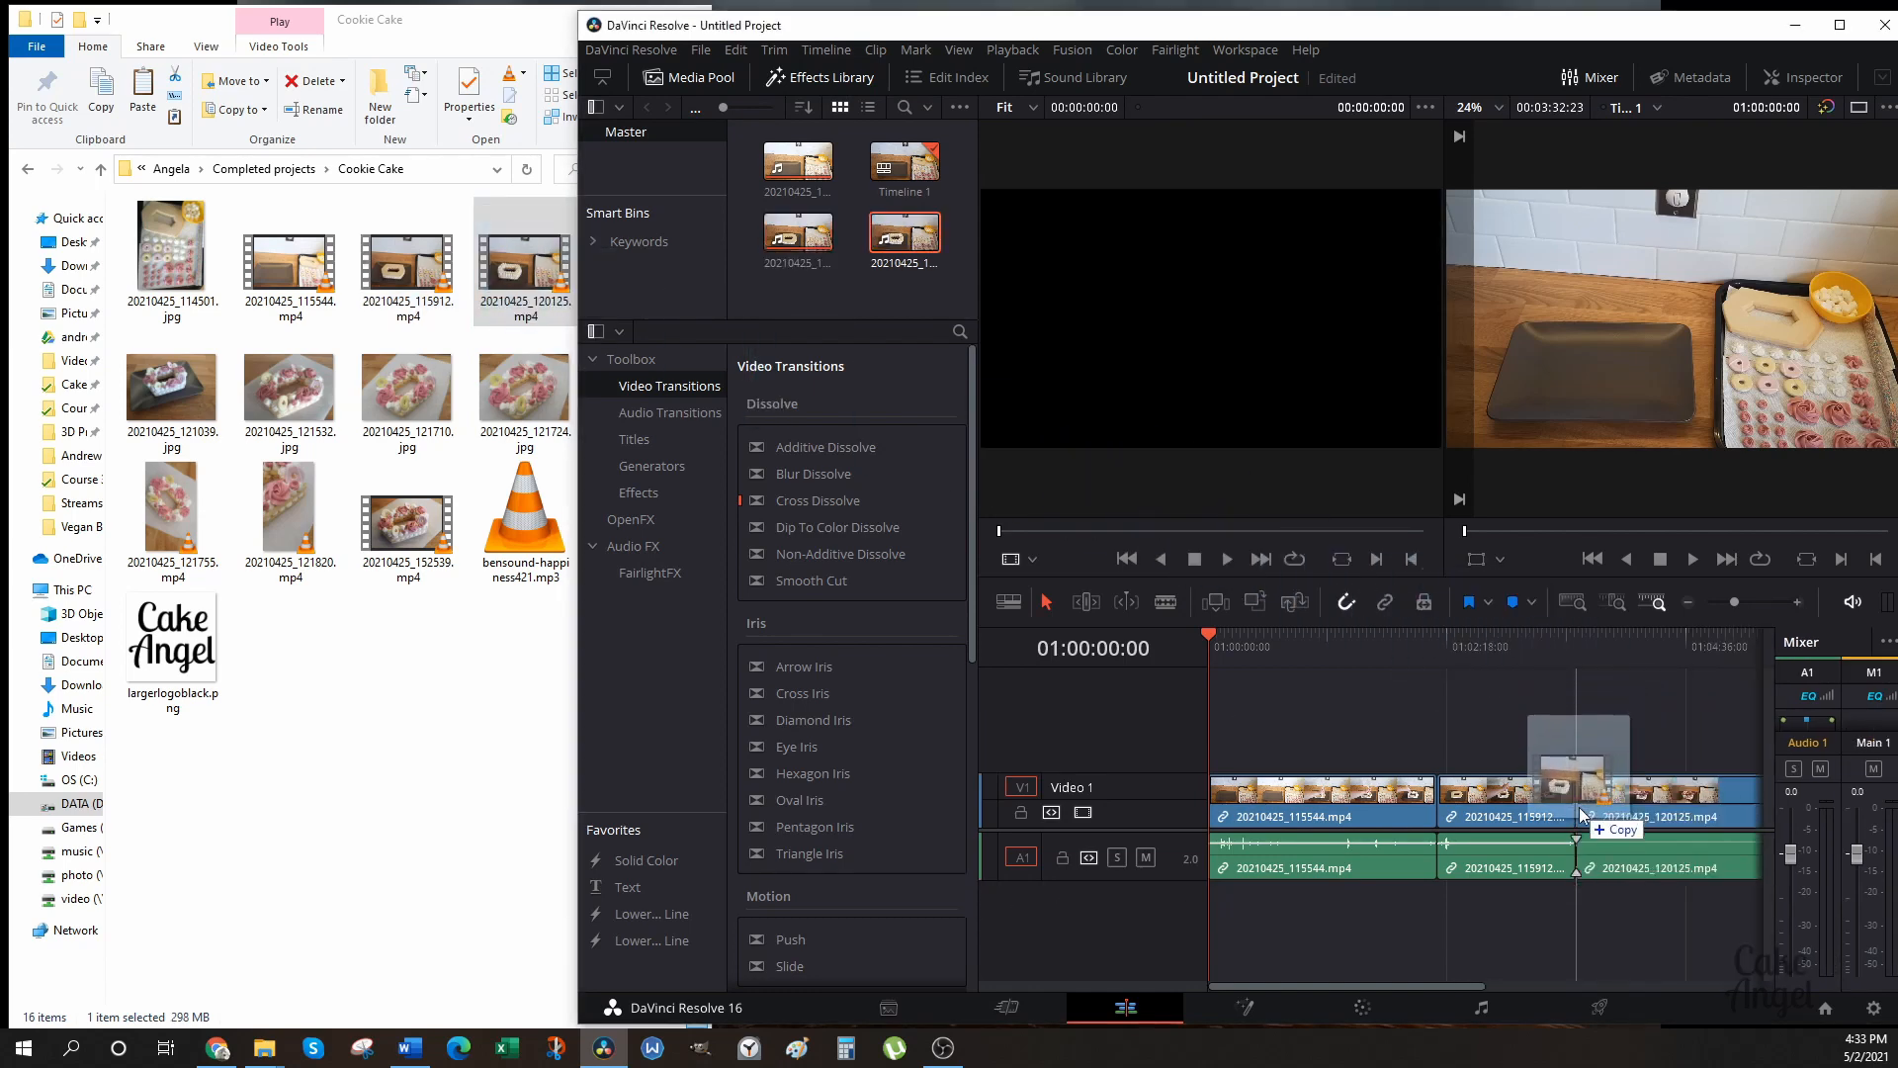
Place the logo image largerlogoblack.png from the folder on a new video track above the clips, starting at the timeline start.
{"action": "left_click", "coordinate": [1686, 603]}
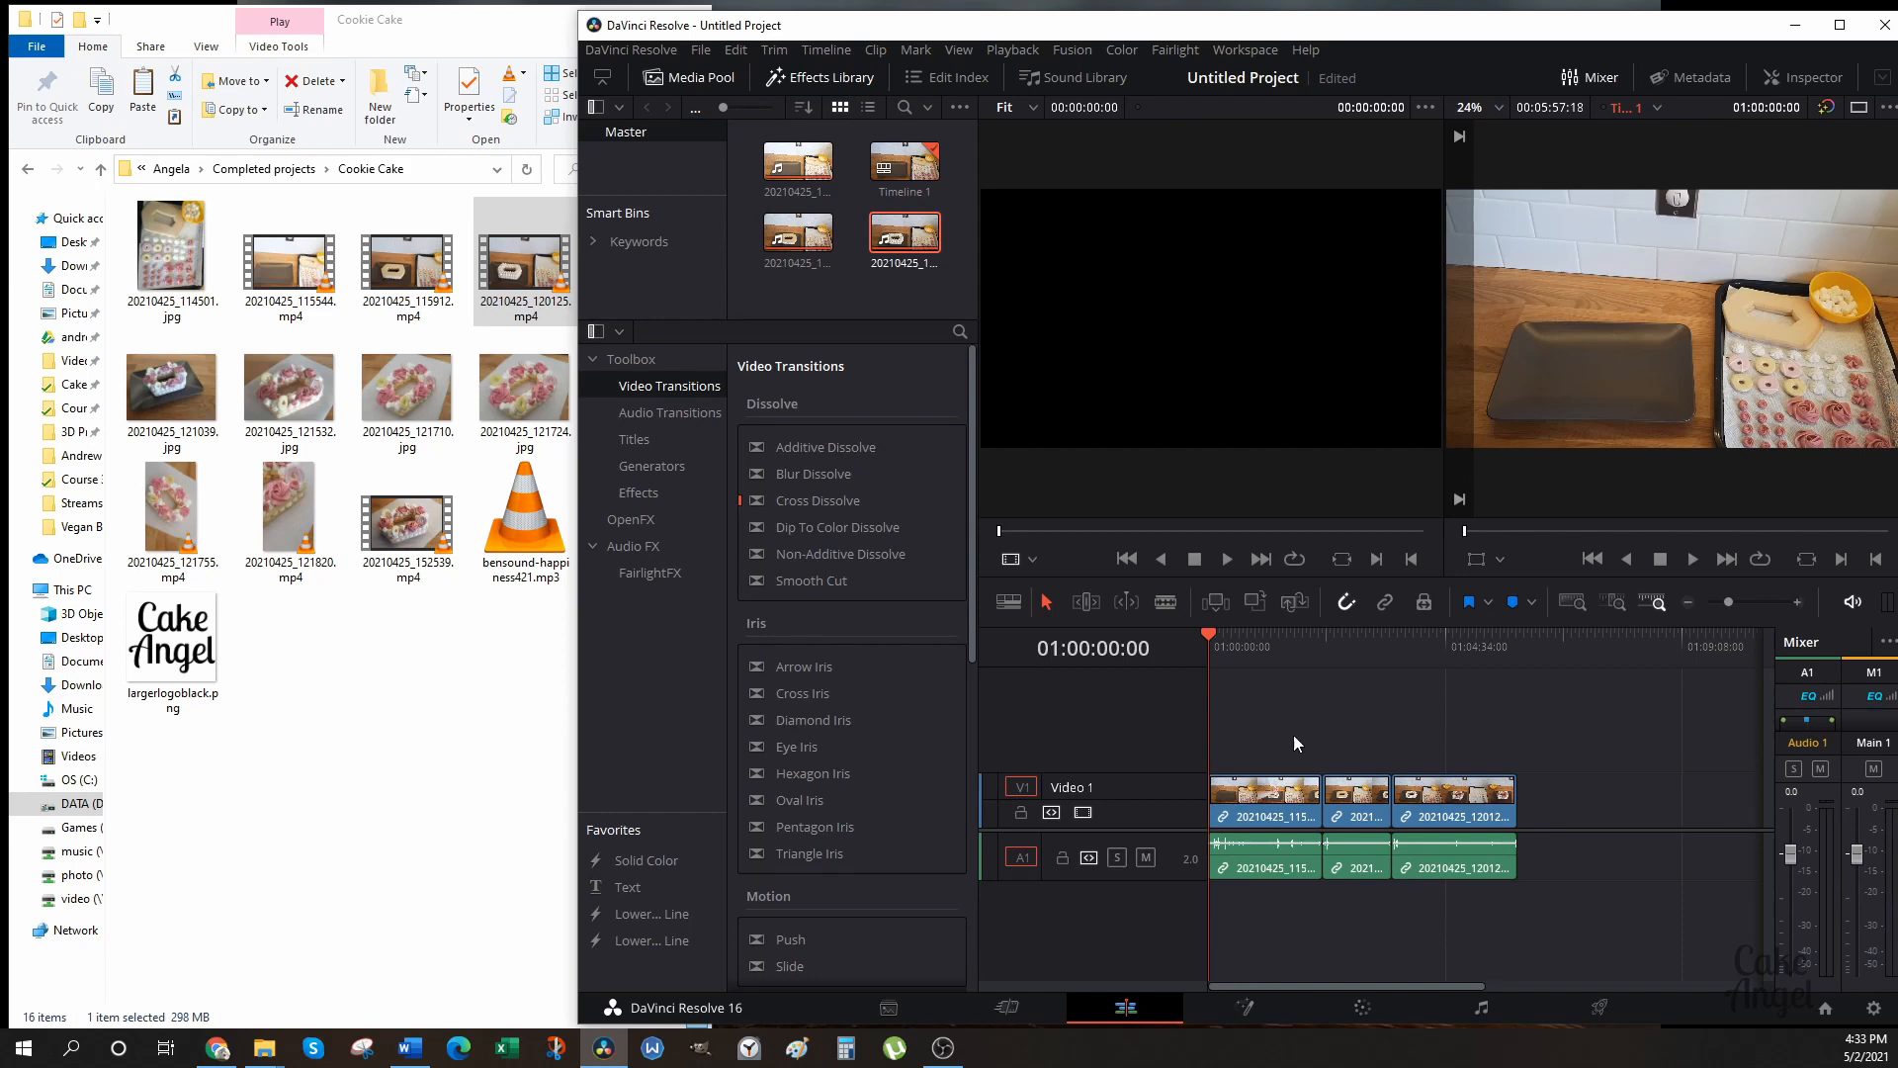
{"action": "left_click", "coordinate": [178, 646]}
{"action": "left_click_drag", "start_coordinate": [179, 647], "coordinate": [1230, 767]}
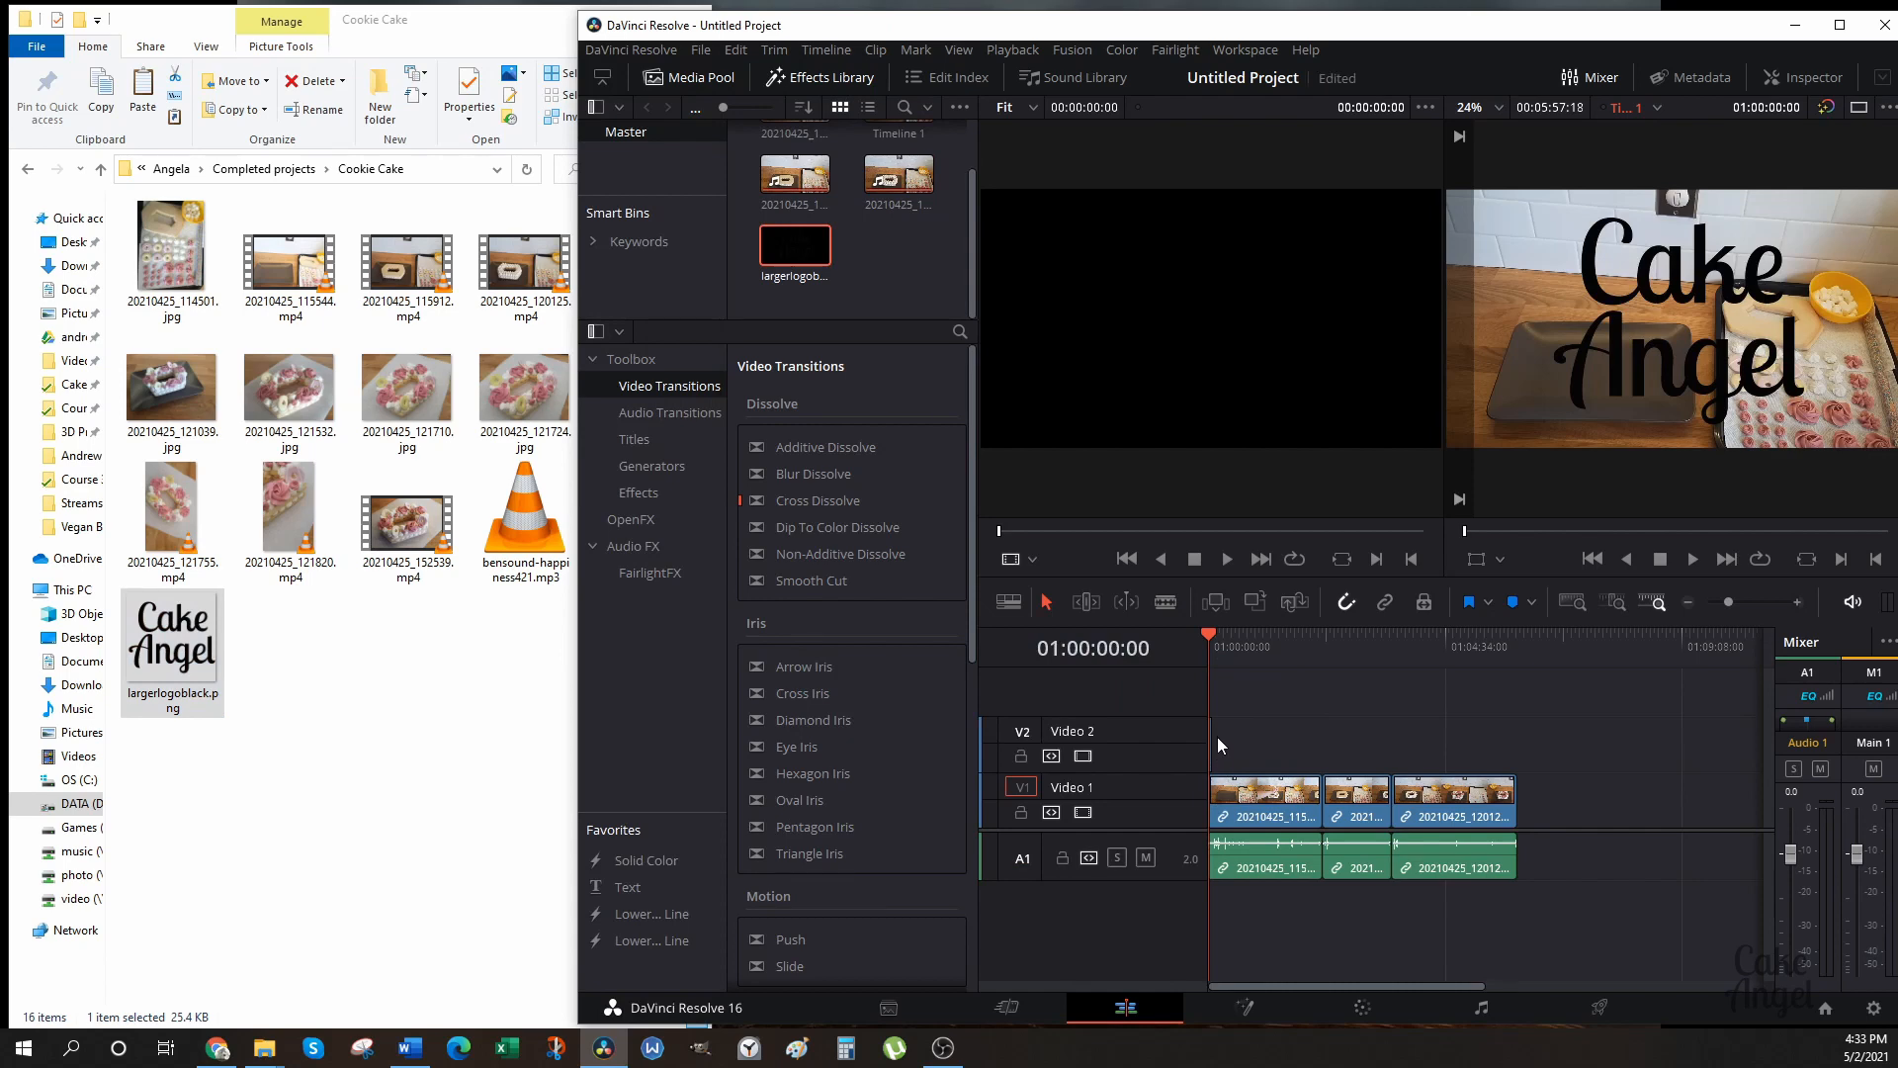
Extend the logo clip on Video 2 until it ends level with the last video clip on Video 1.
{"action": "left_click", "coordinate": [1797, 602]}
{"action": "left_click", "coordinate": [1797, 602]}
{"action": "left_click", "coordinate": [1797, 602]}
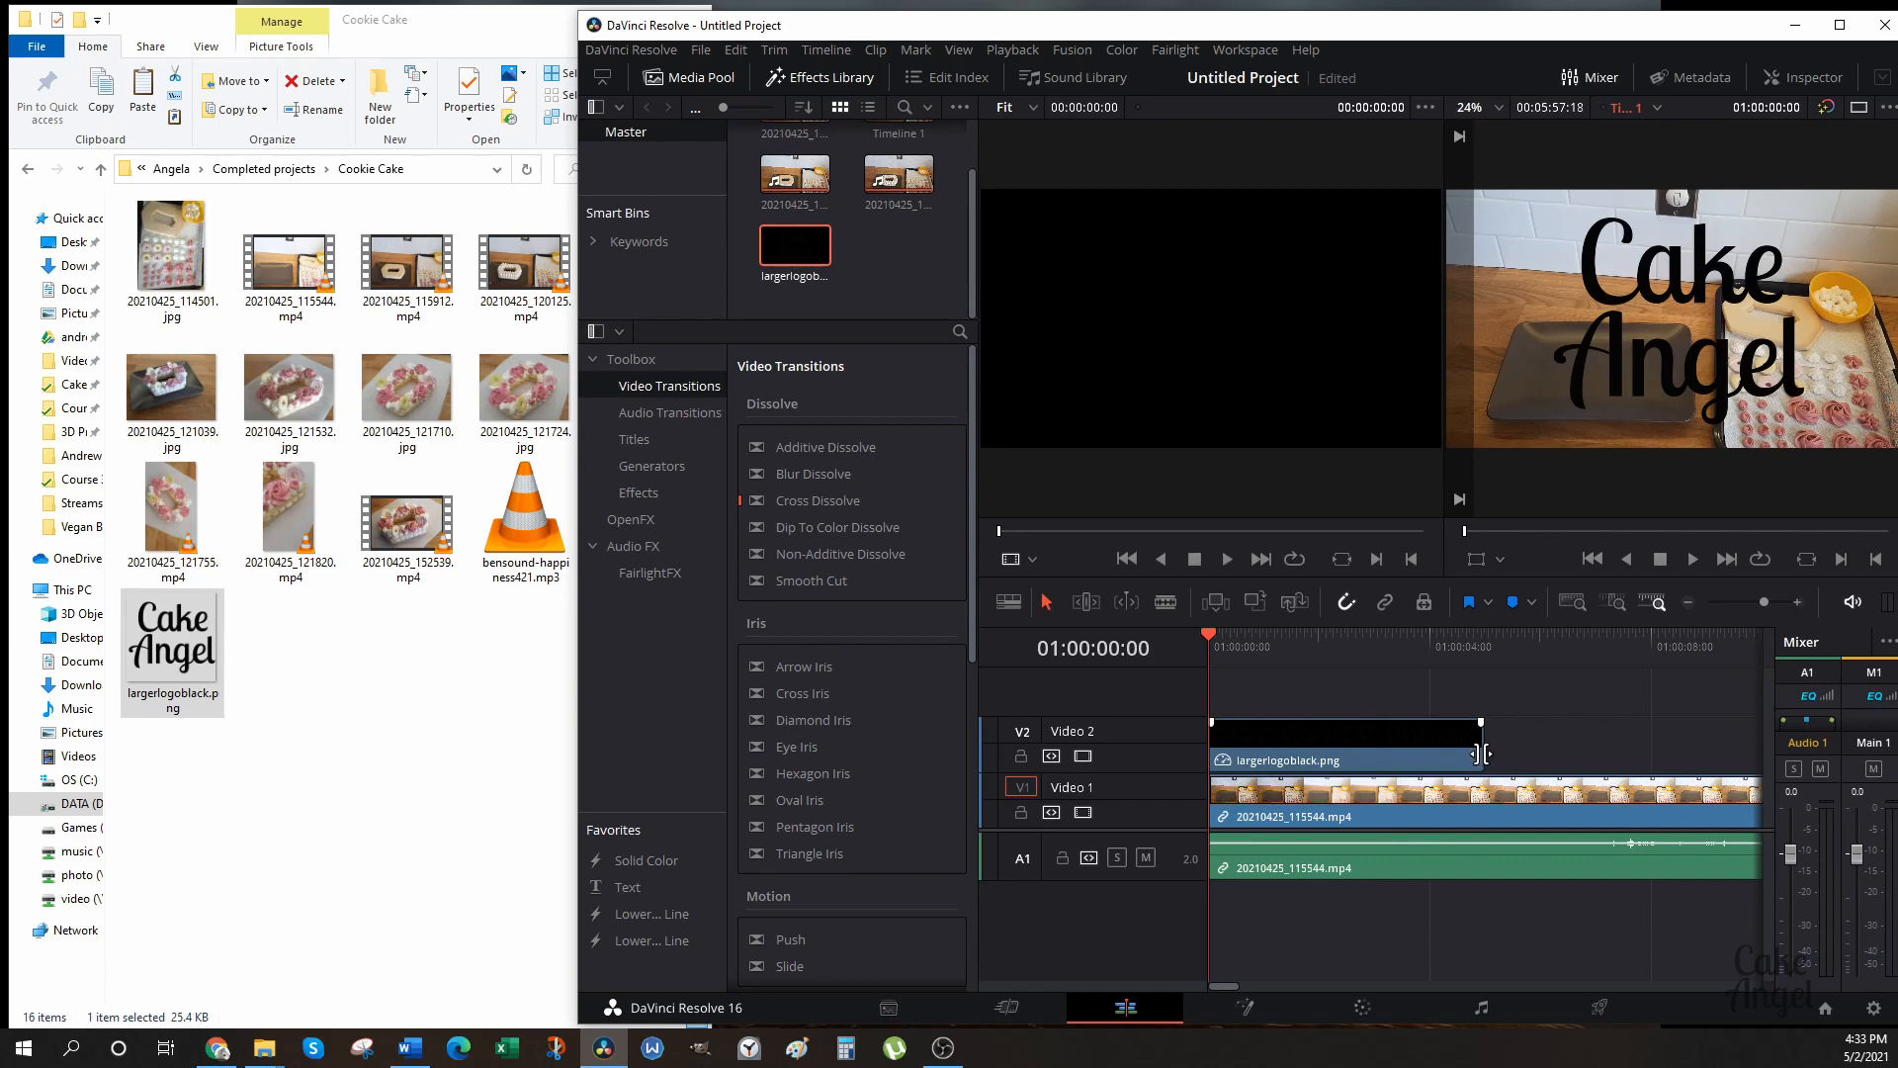
{"action": "left_click", "coordinate": [1687, 602]}
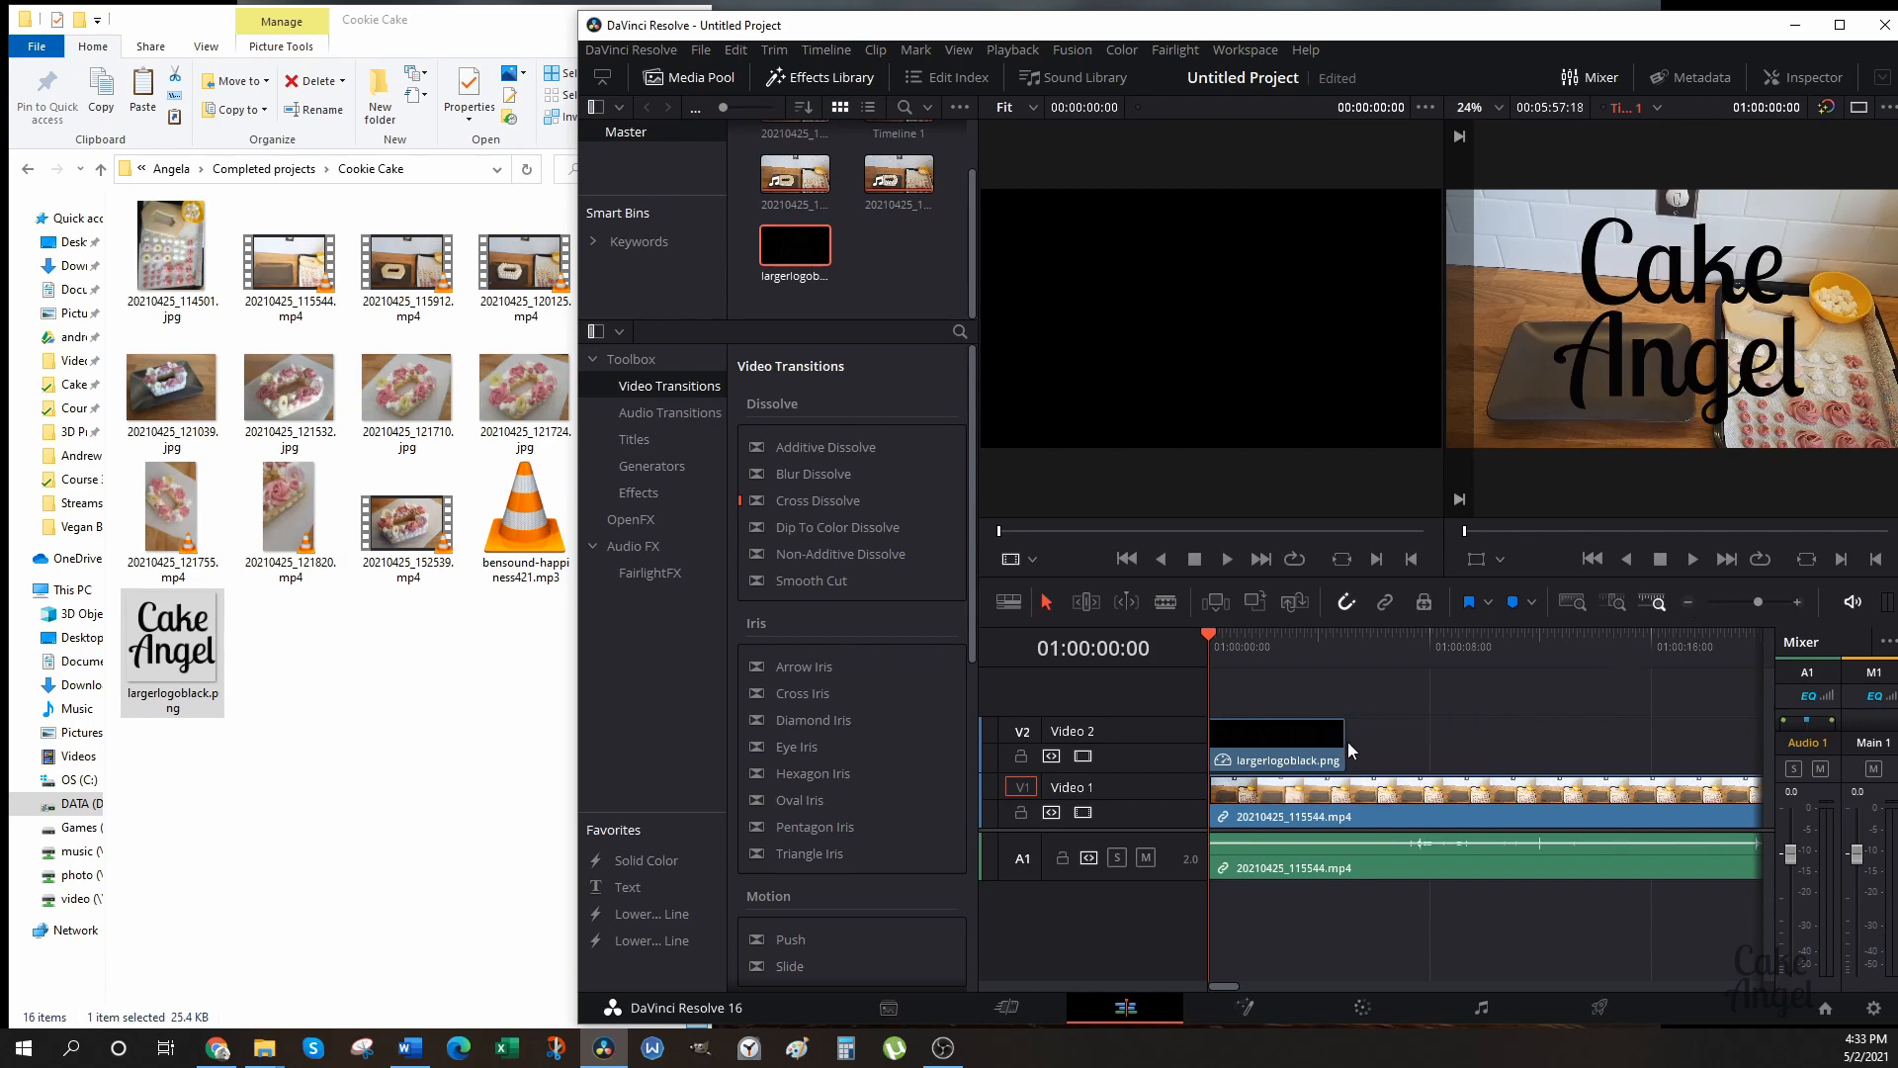
{"action": "left_click_drag", "start_coordinate": [1349, 741], "coordinate": [1717, 744]}
{"action": "left_click", "coordinate": [1688, 603]}
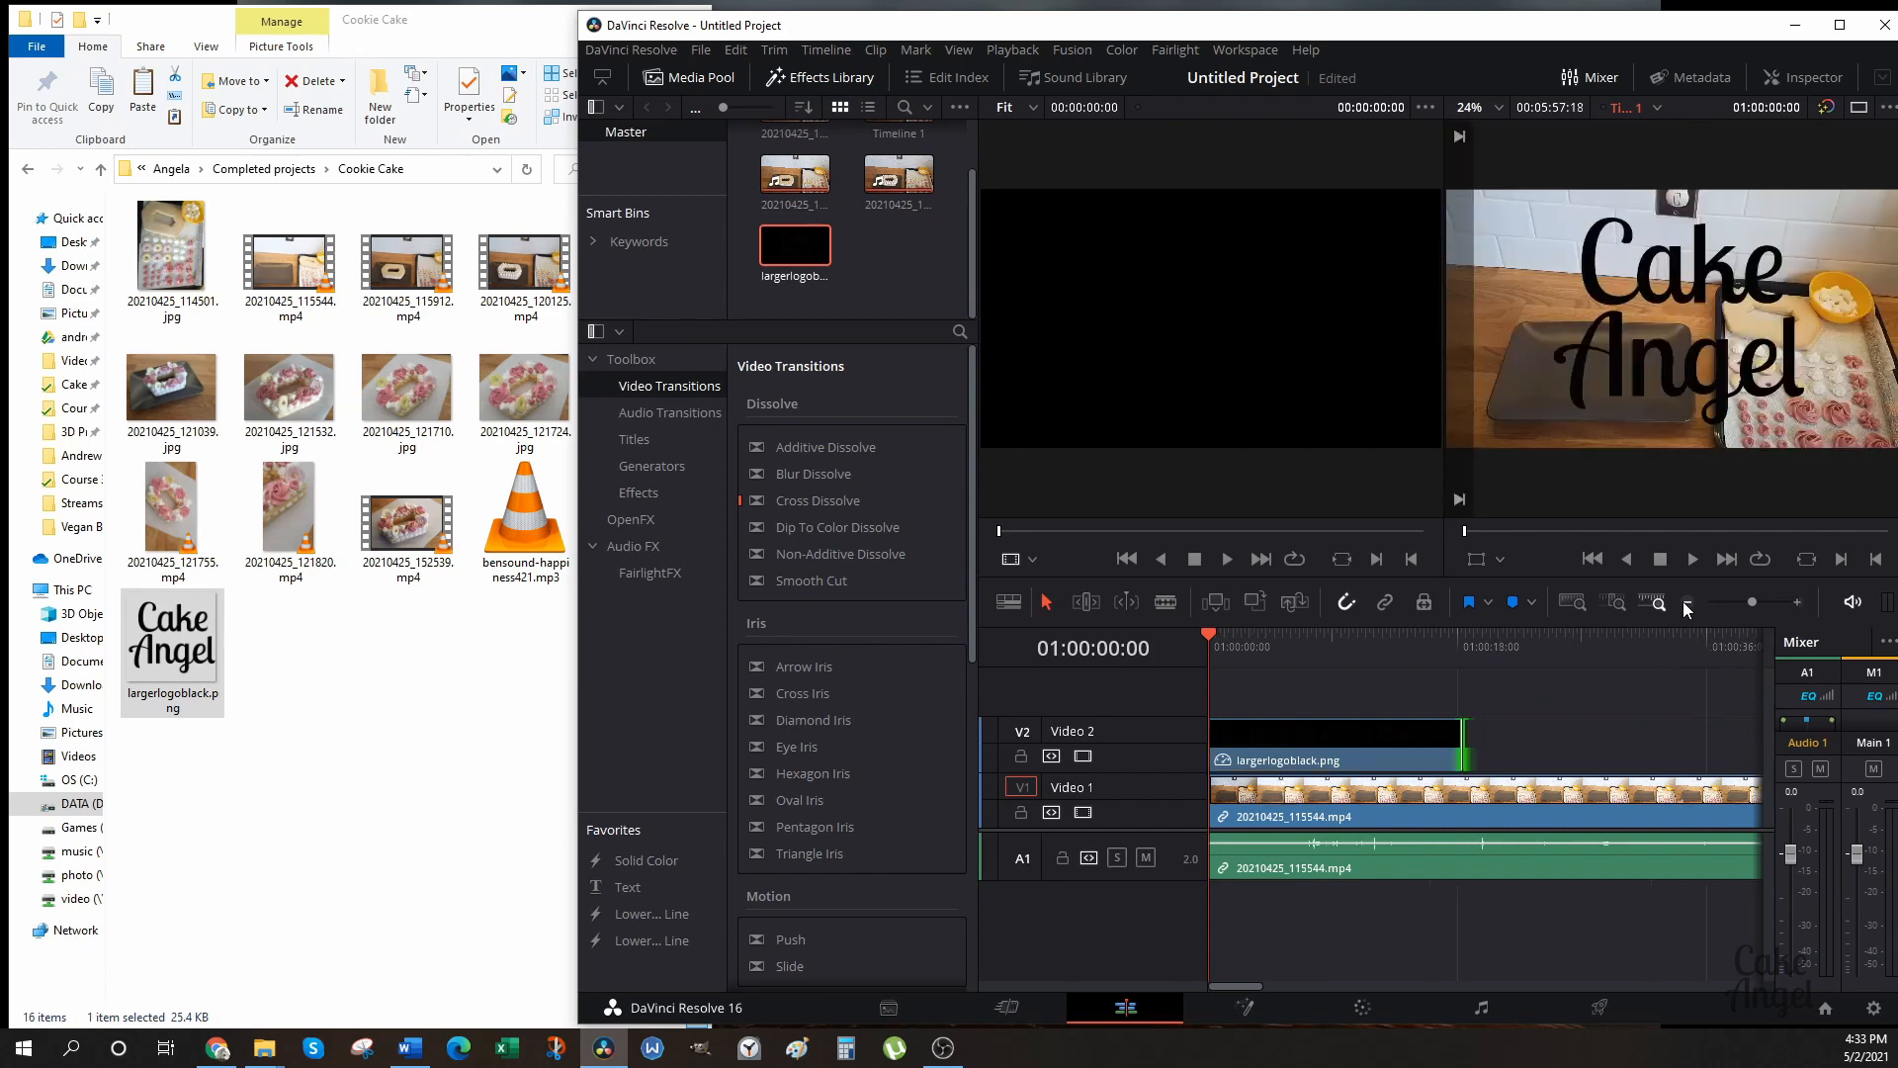
{"action": "left_click", "coordinate": [1687, 603]}
{"action": "left_click", "coordinate": [1687, 603]}
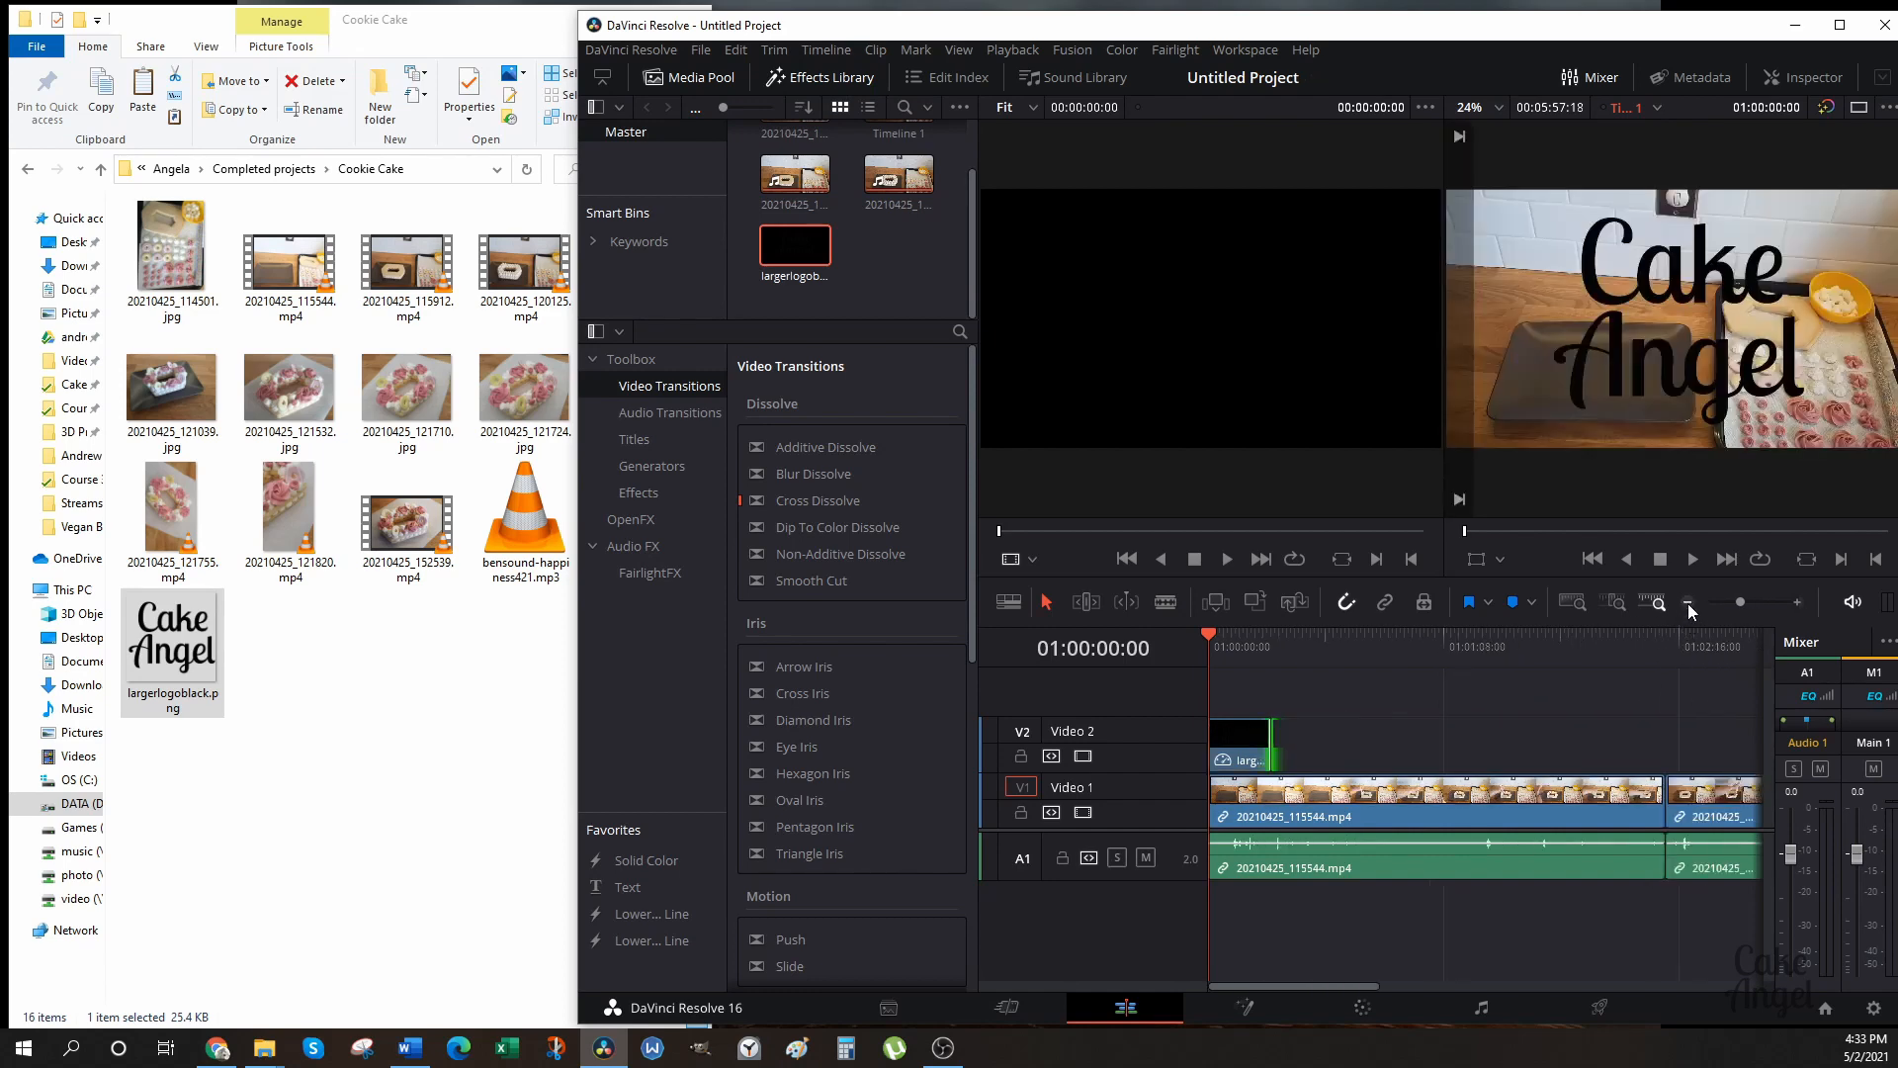
{"action": "left_click", "coordinate": [1687, 603]}
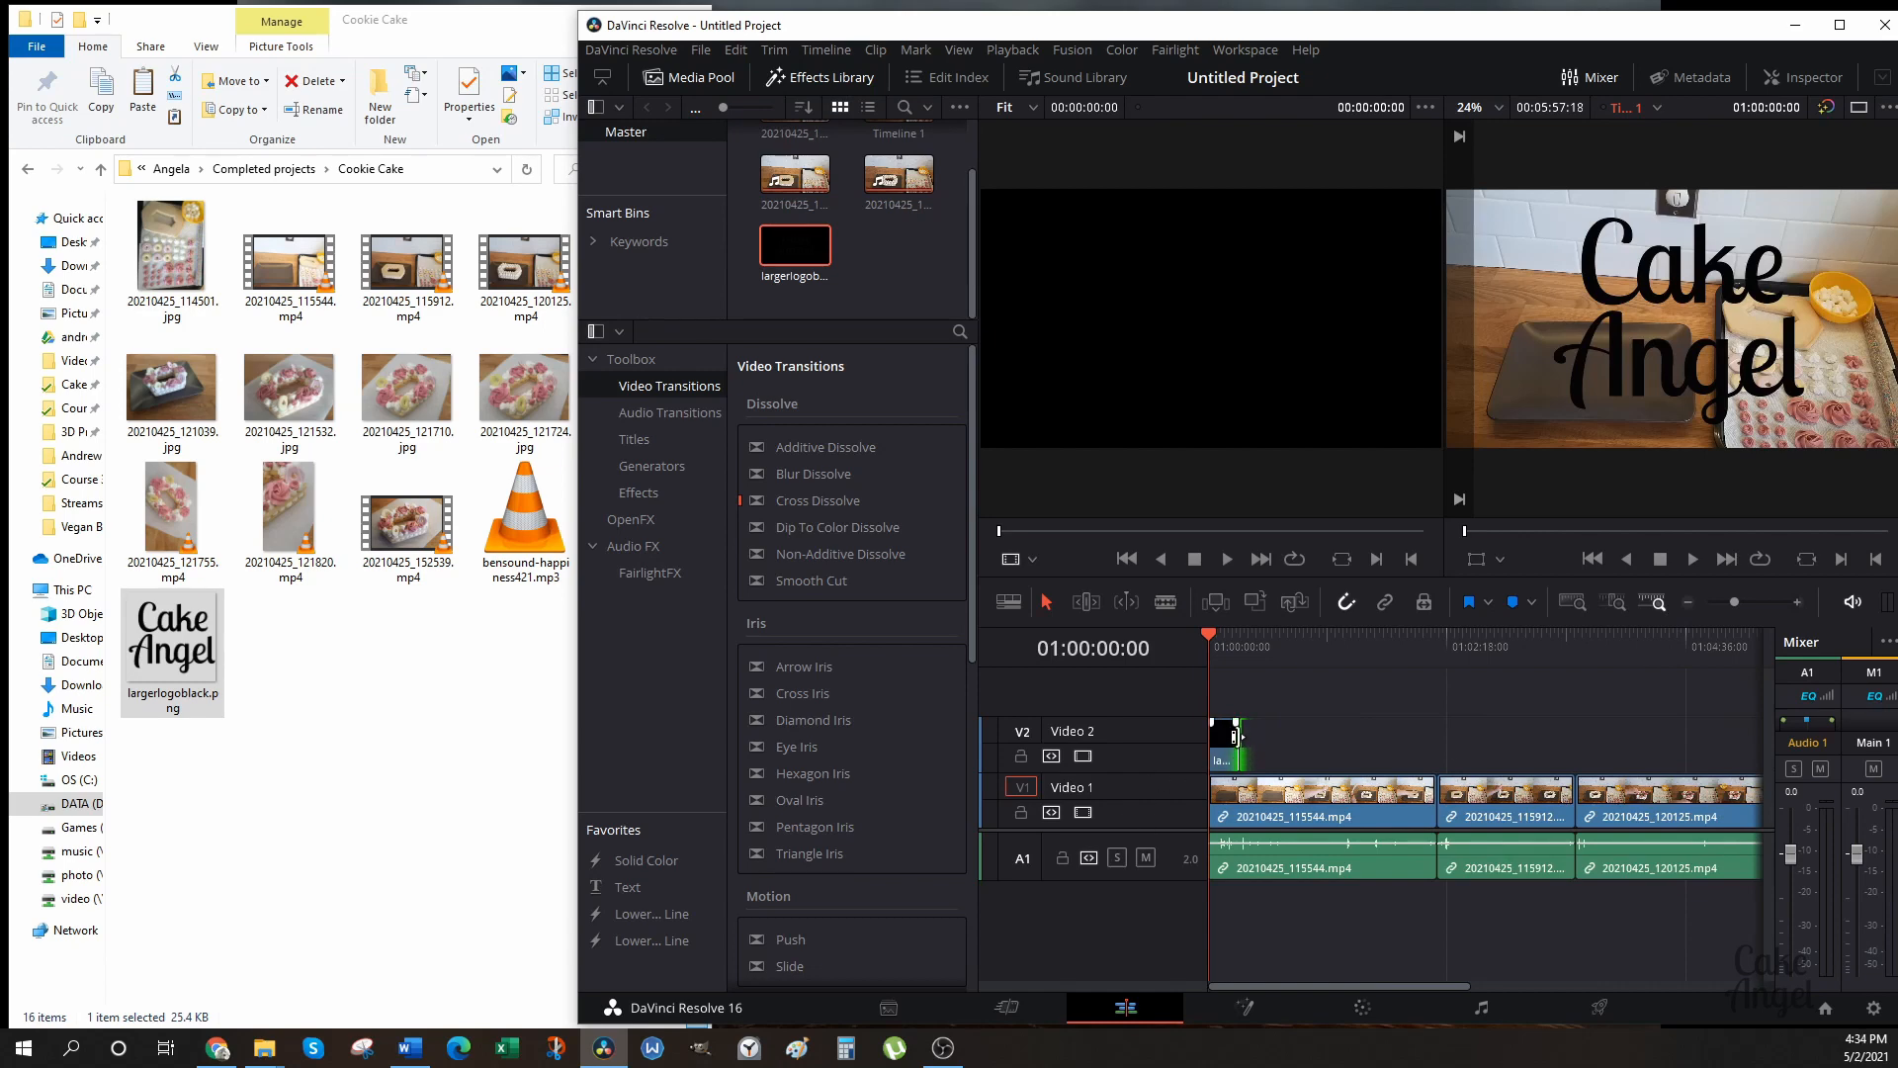
{"action": "left_click_drag", "start_coordinate": [1235, 734], "coordinate": [1728, 735]}
{"action": "left_click", "coordinate": [1688, 601]}
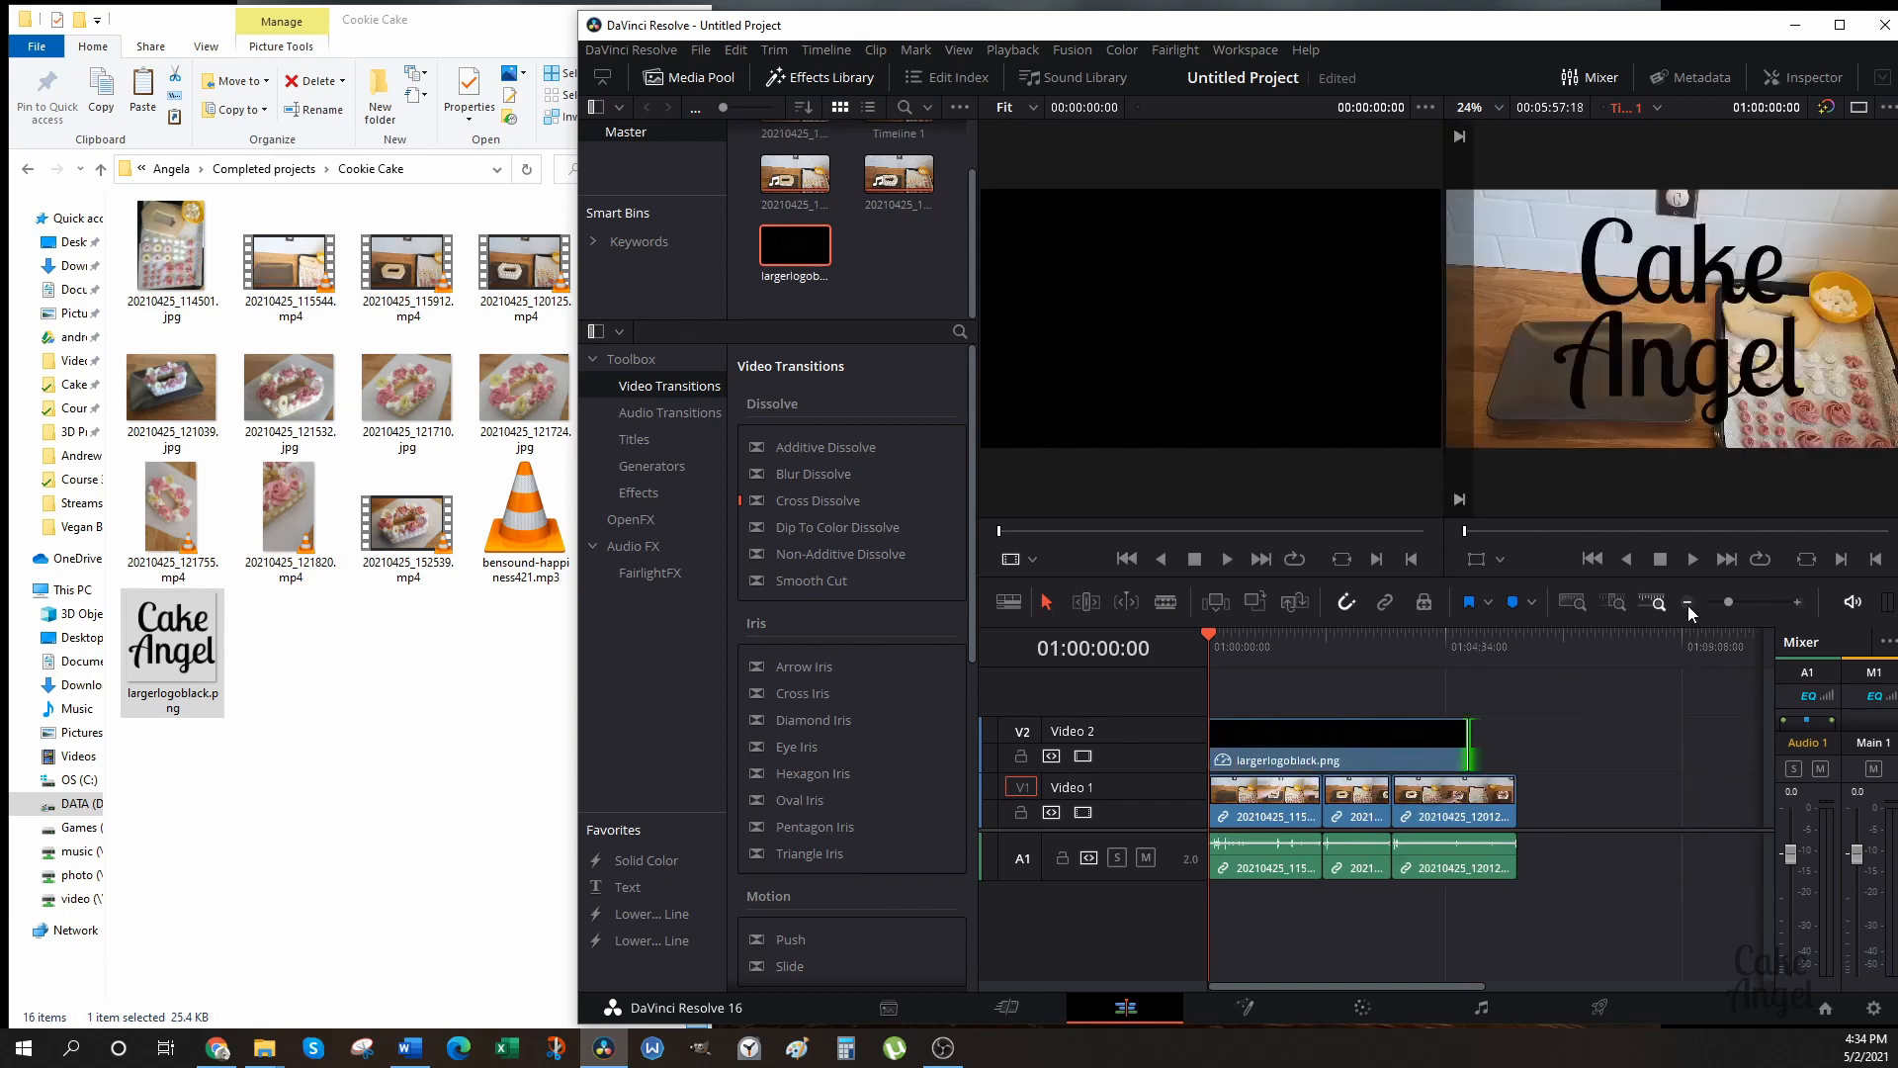
{"action": "left_click_drag", "start_coordinate": [1466, 743], "coordinate": [1516, 743]}
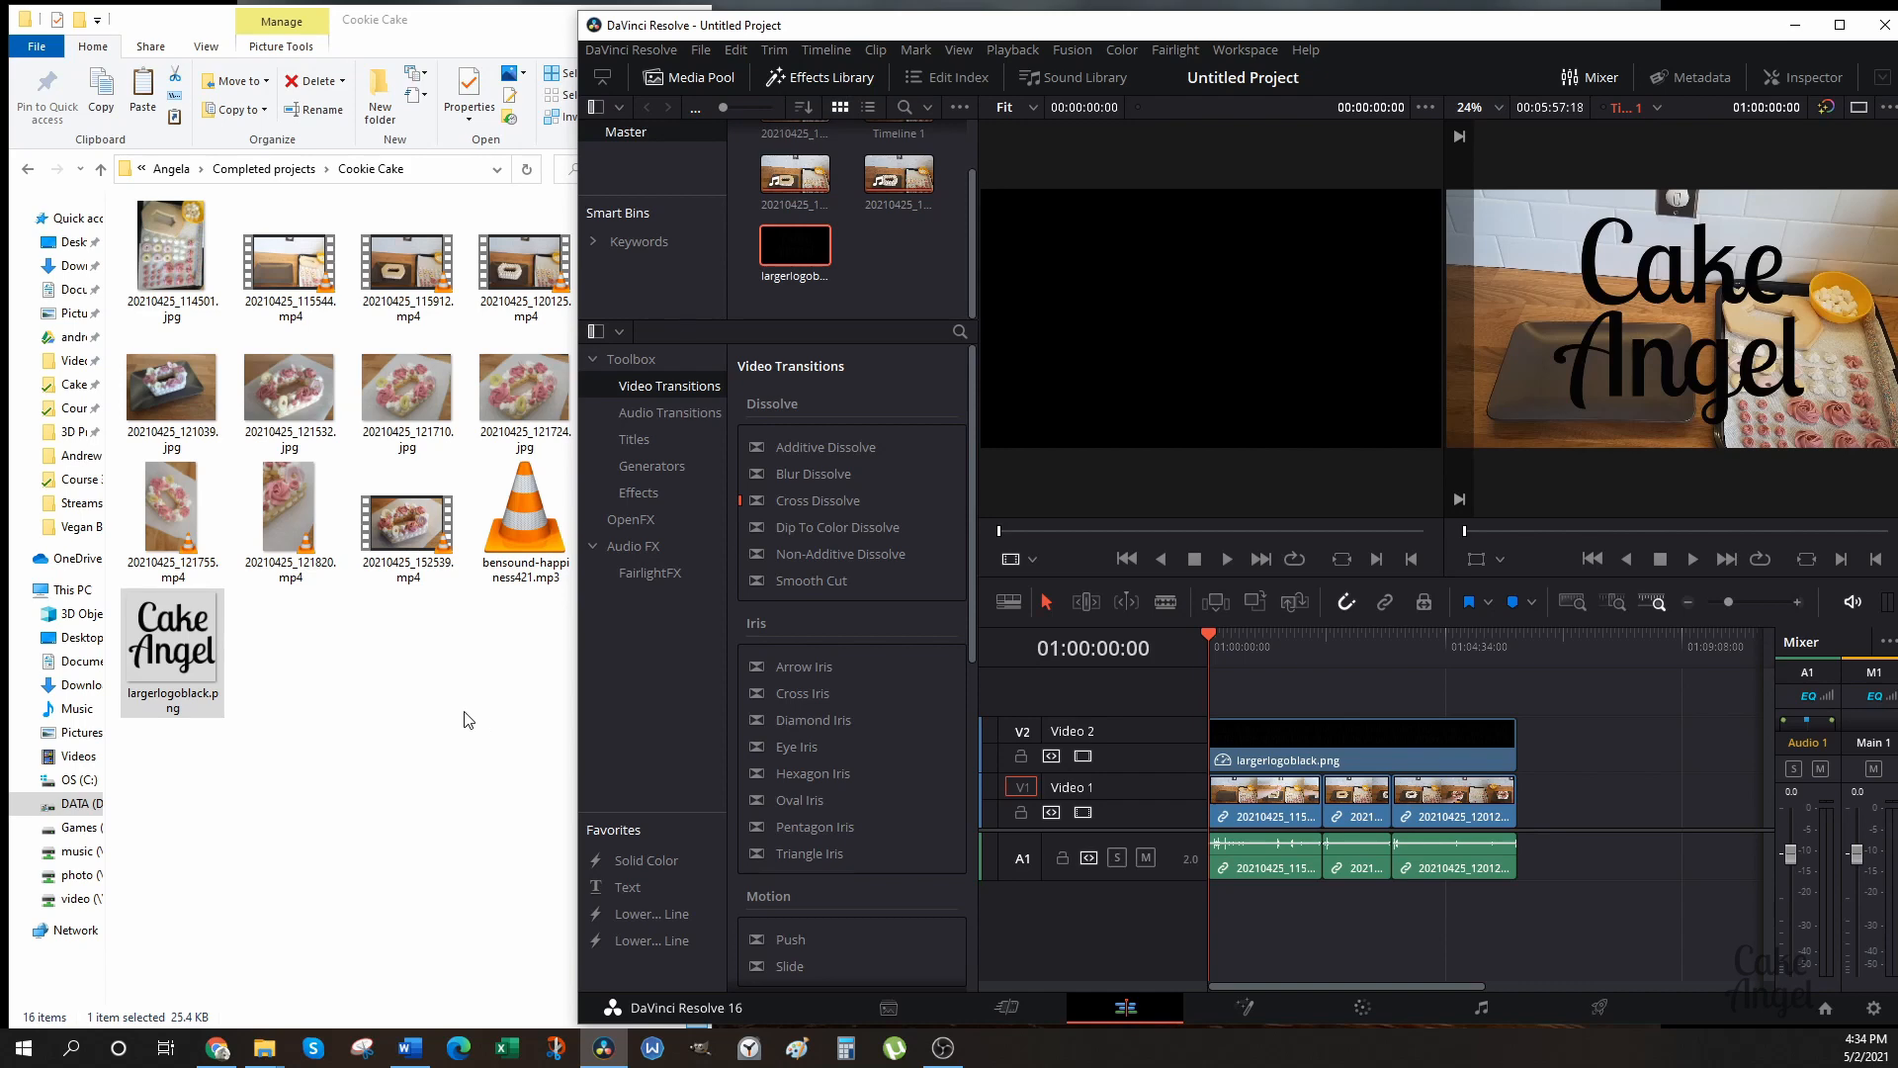
Place bensound-happiness421.mp3 on a new audio track at the timeline start, and put away the folder window to maximize the editor.
{"action": "left_click", "coordinate": [512, 529]}
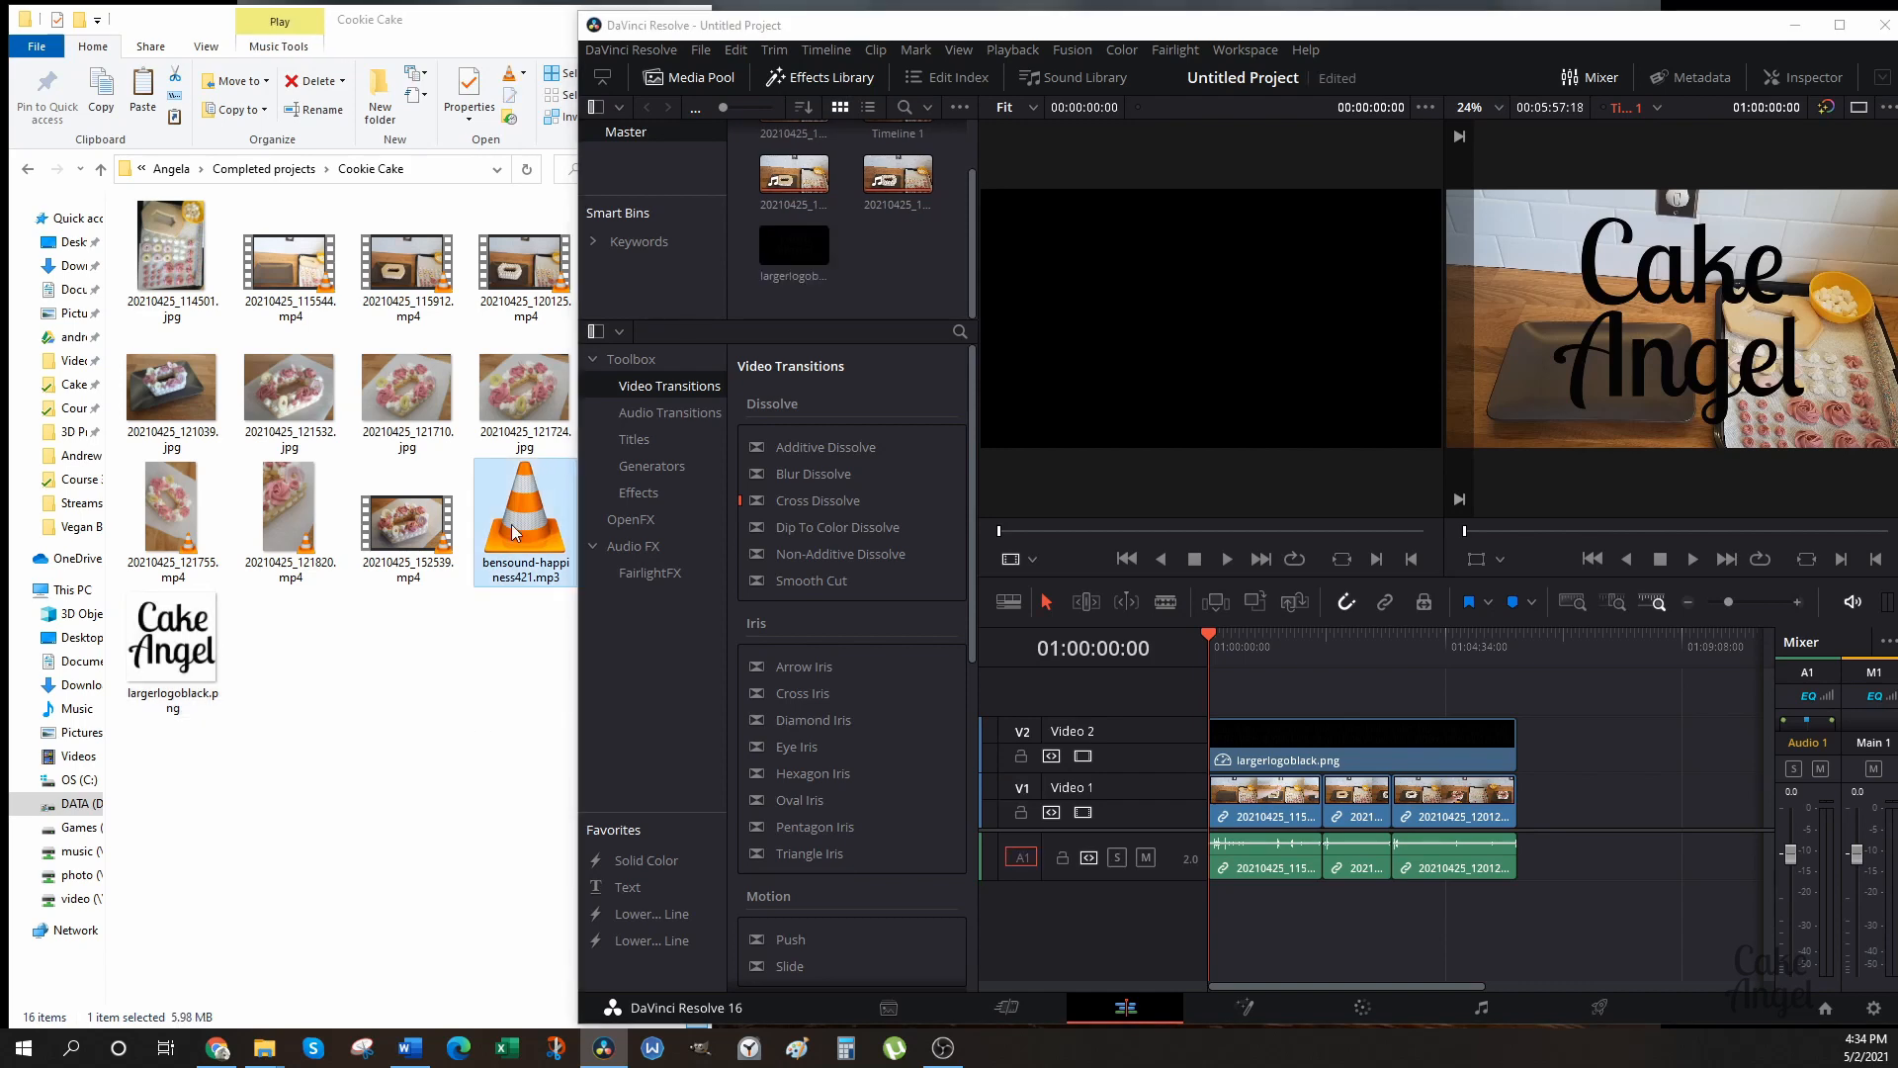
{"action": "left_click_drag", "start_coordinate": [512, 524], "coordinate": [1223, 917]}
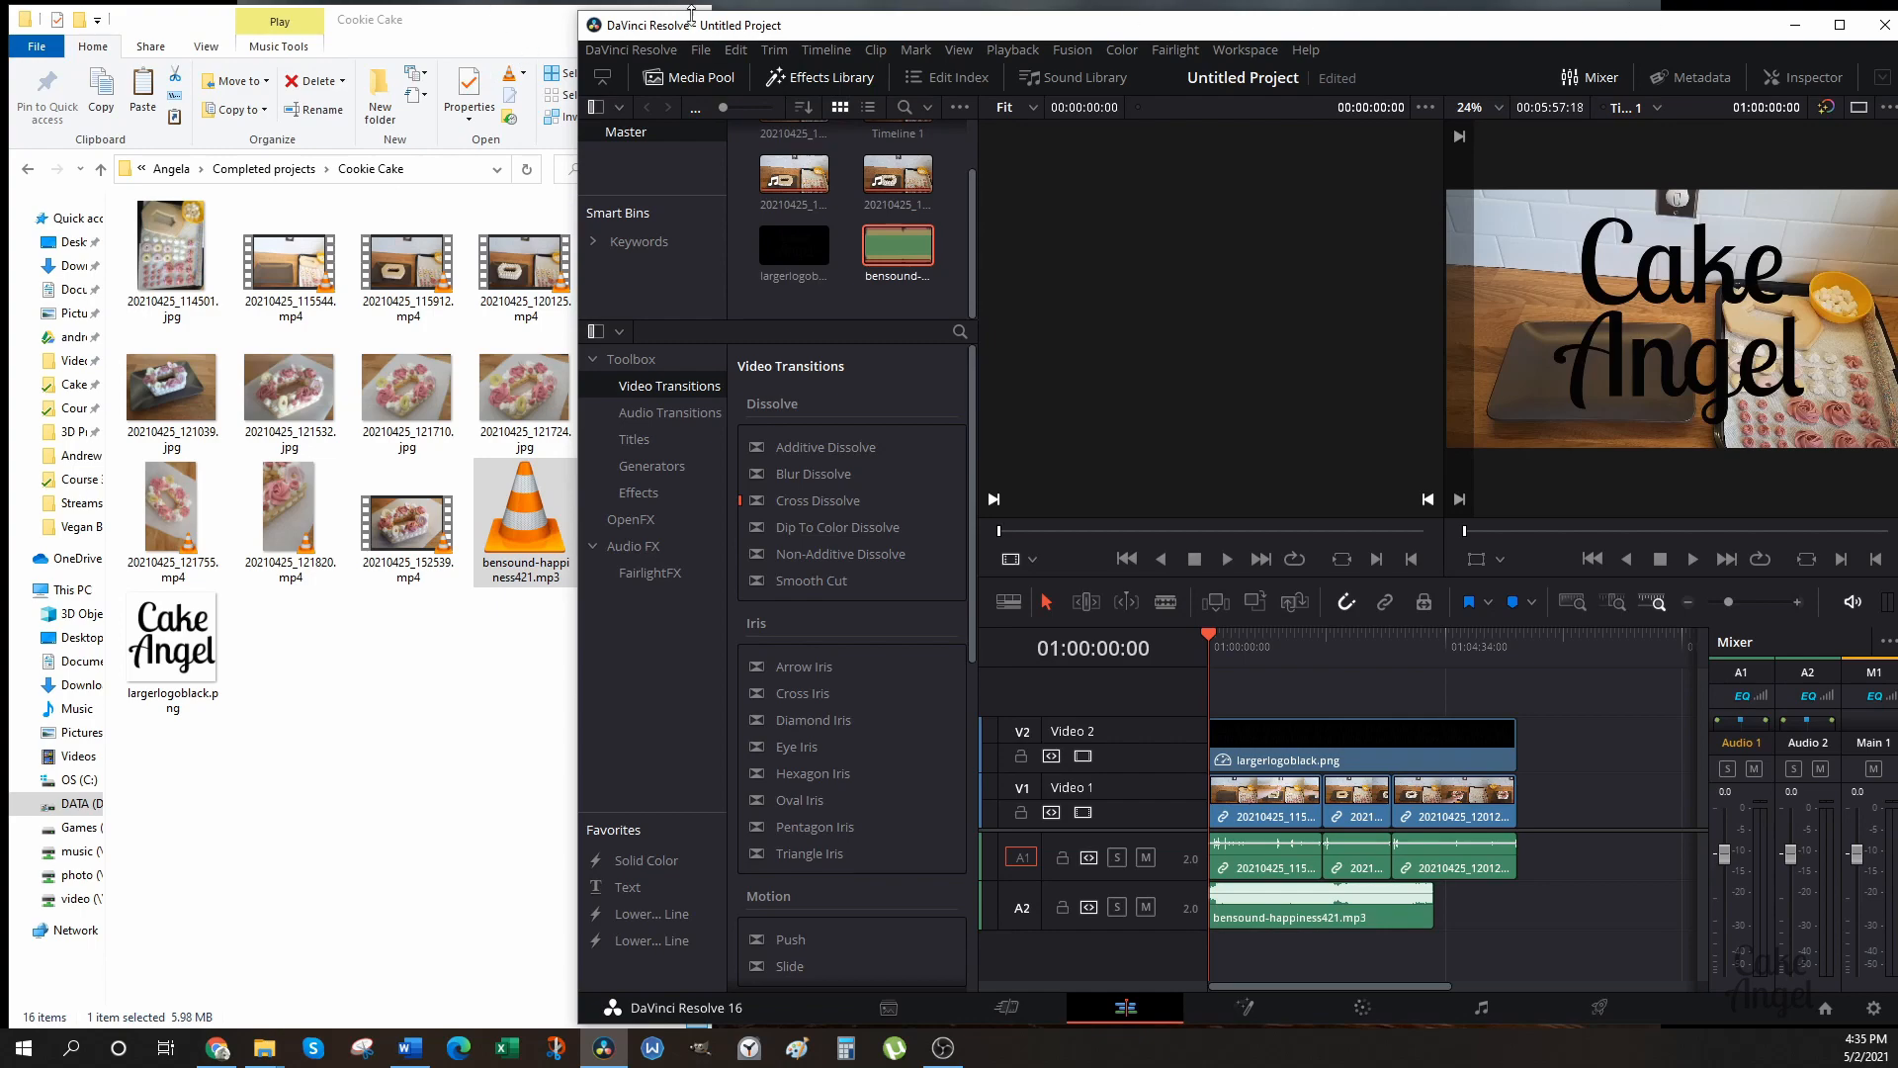
{"action": "left_click", "coordinate": [481, 35]}
{"action": "left_click", "coordinate": [607, 22]}
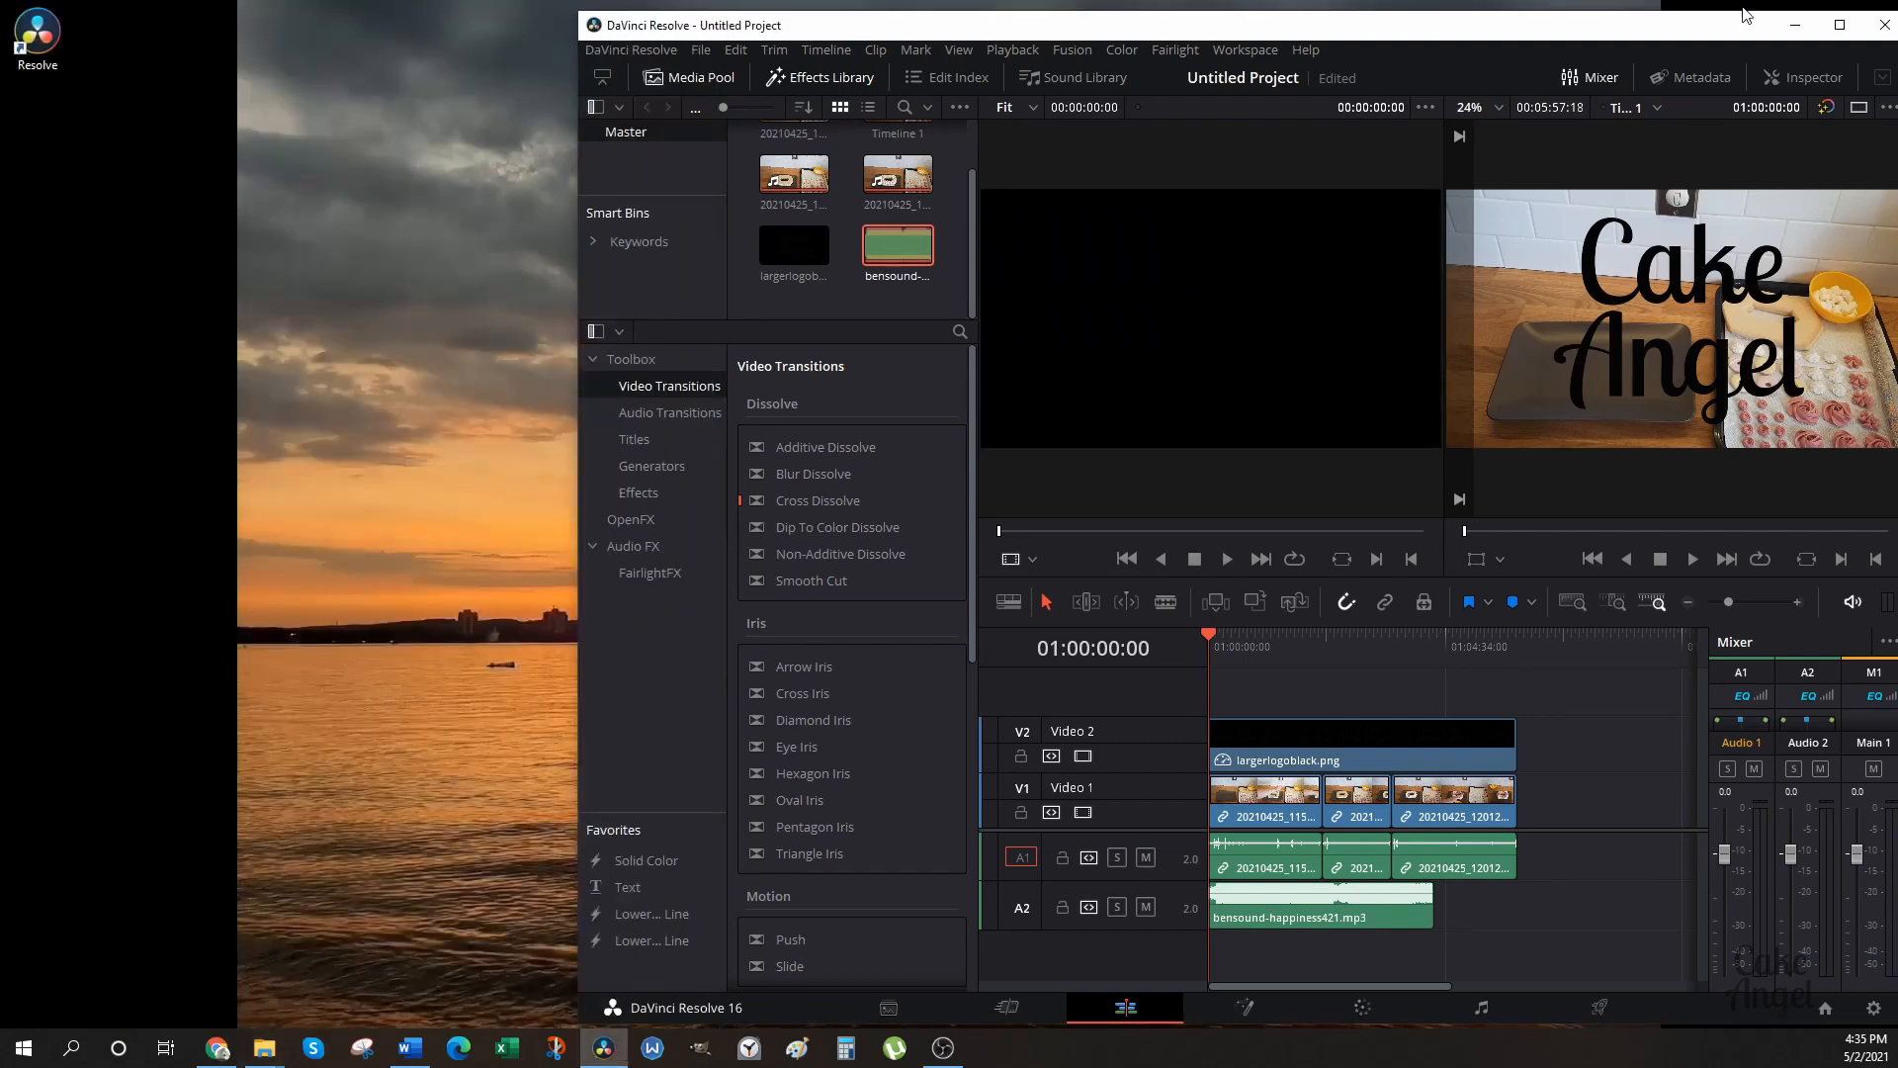
{"action": "left_click", "coordinate": [1838, 25]}
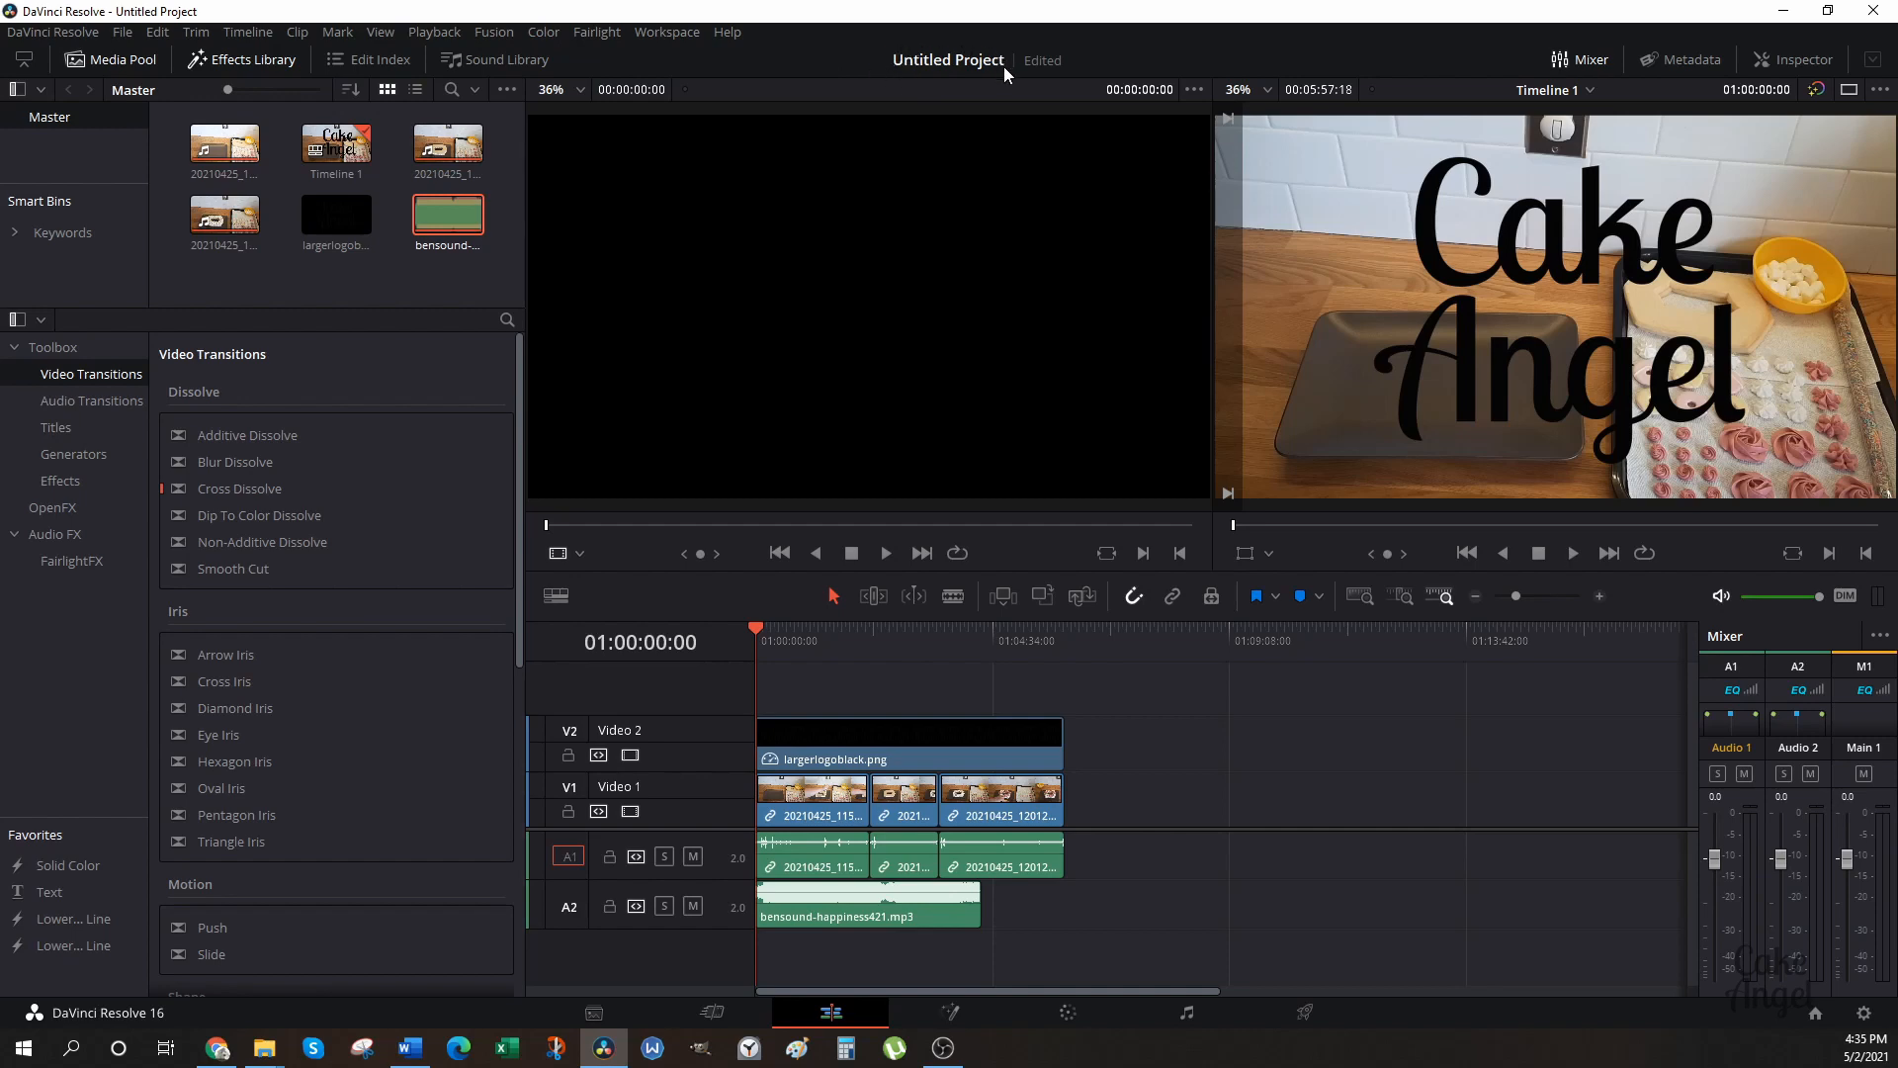
Save the project under the name CakeAngelCookieCake.
{"action": "left_click", "coordinate": [121, 34]}
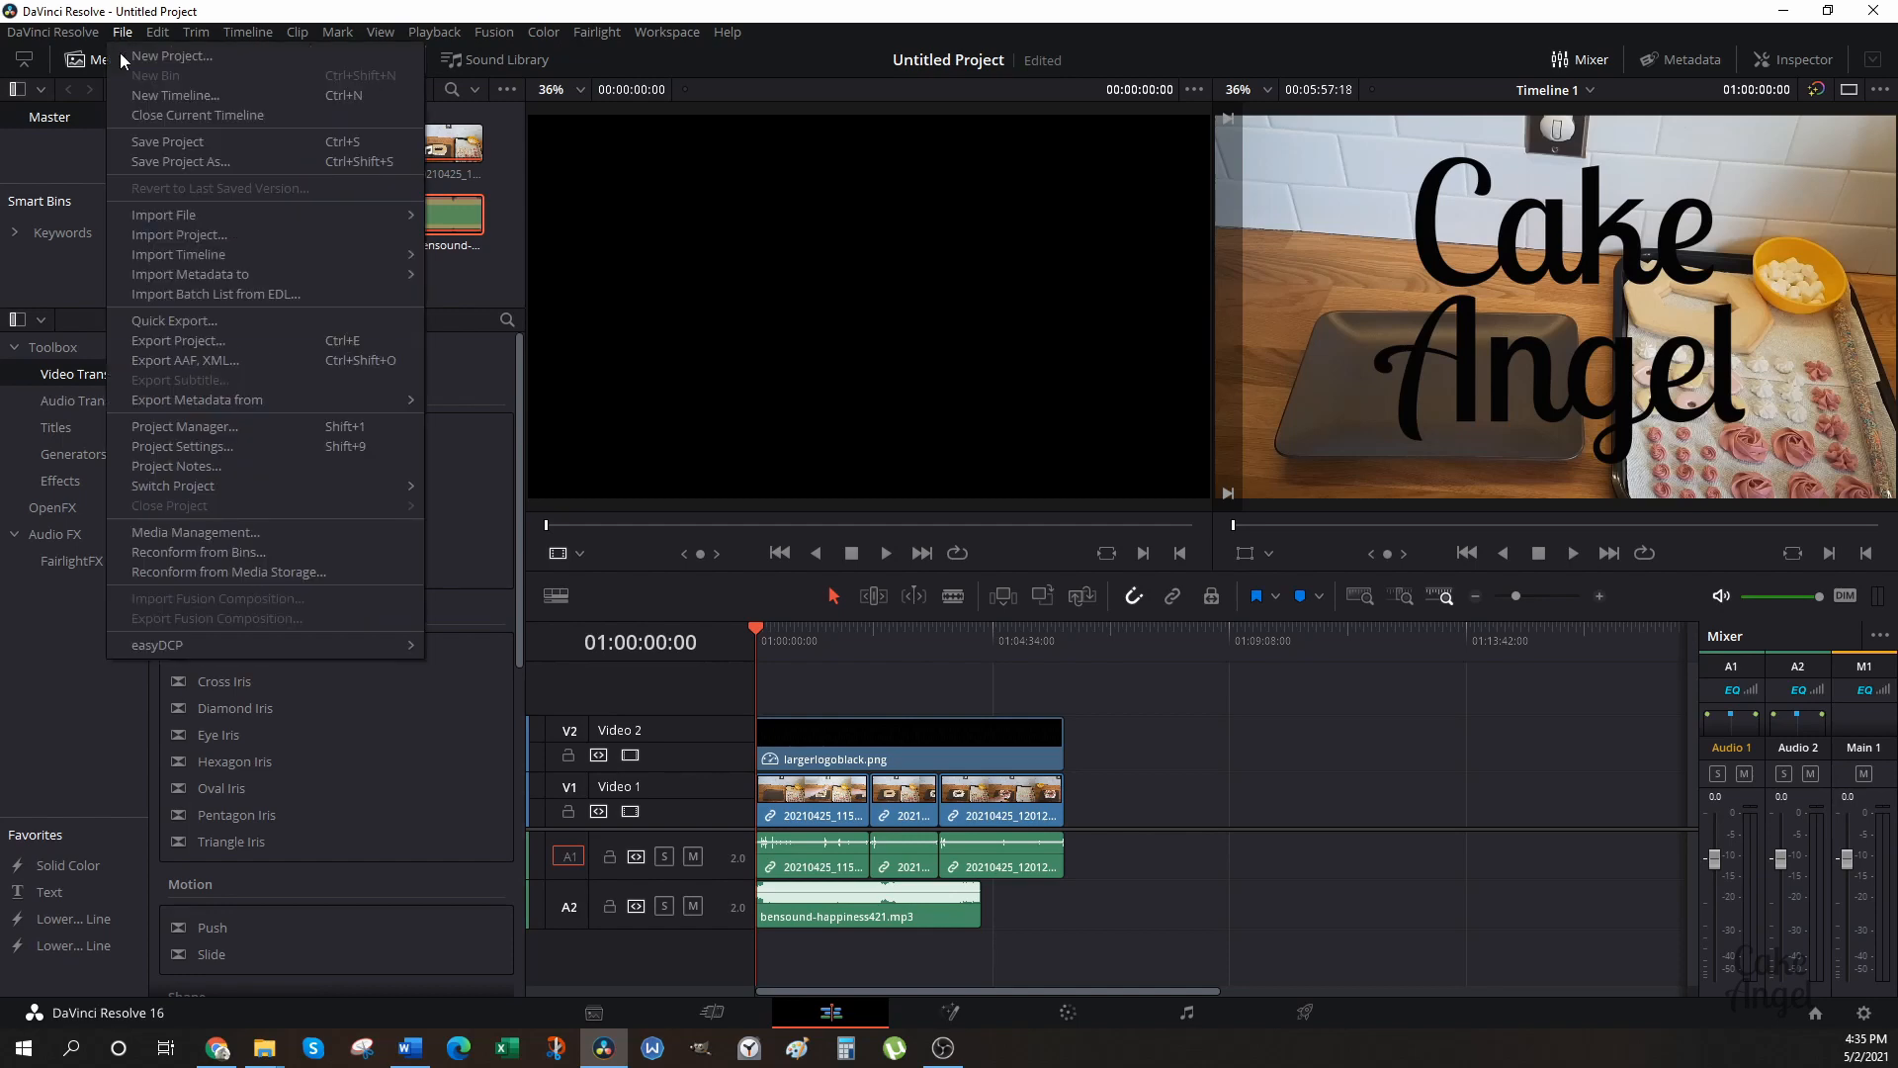
{"action": "left_click", "coordinate": [140, 160]}
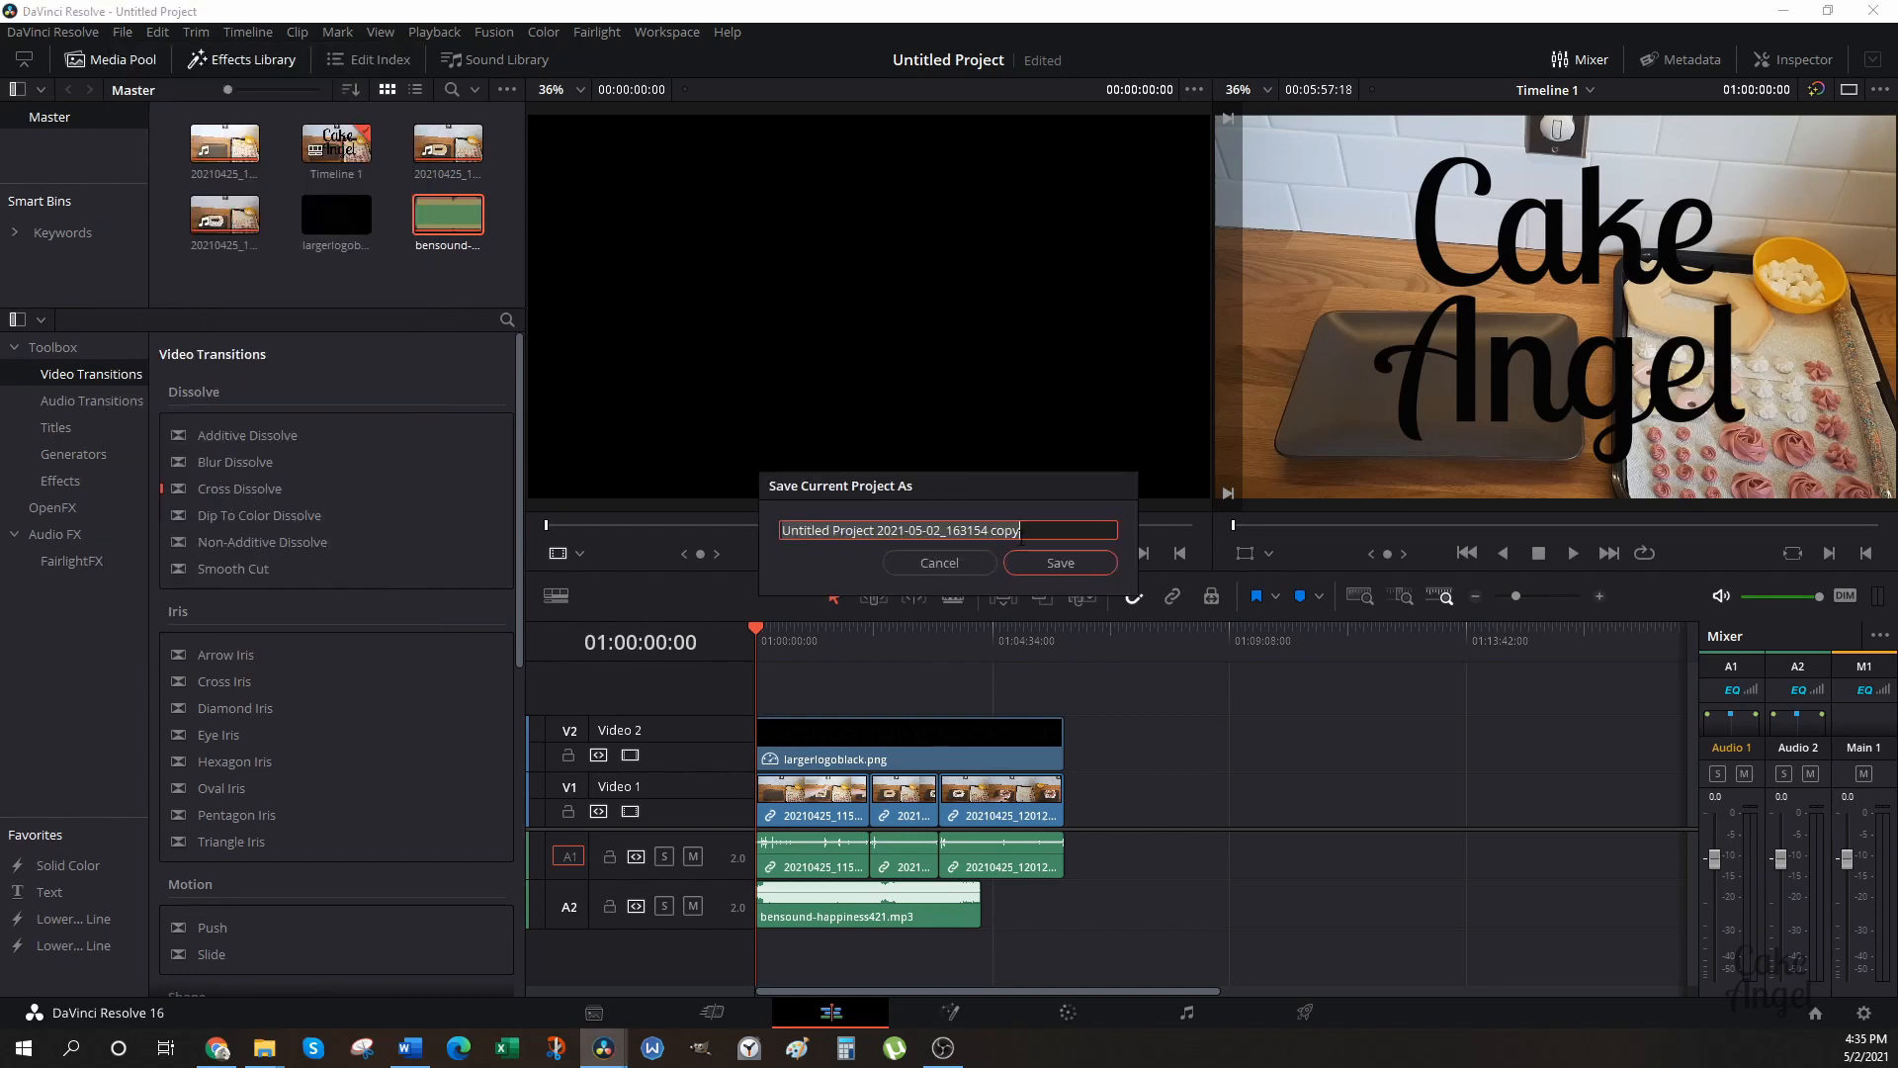
{"action": "type", "text": "CakeAn"}
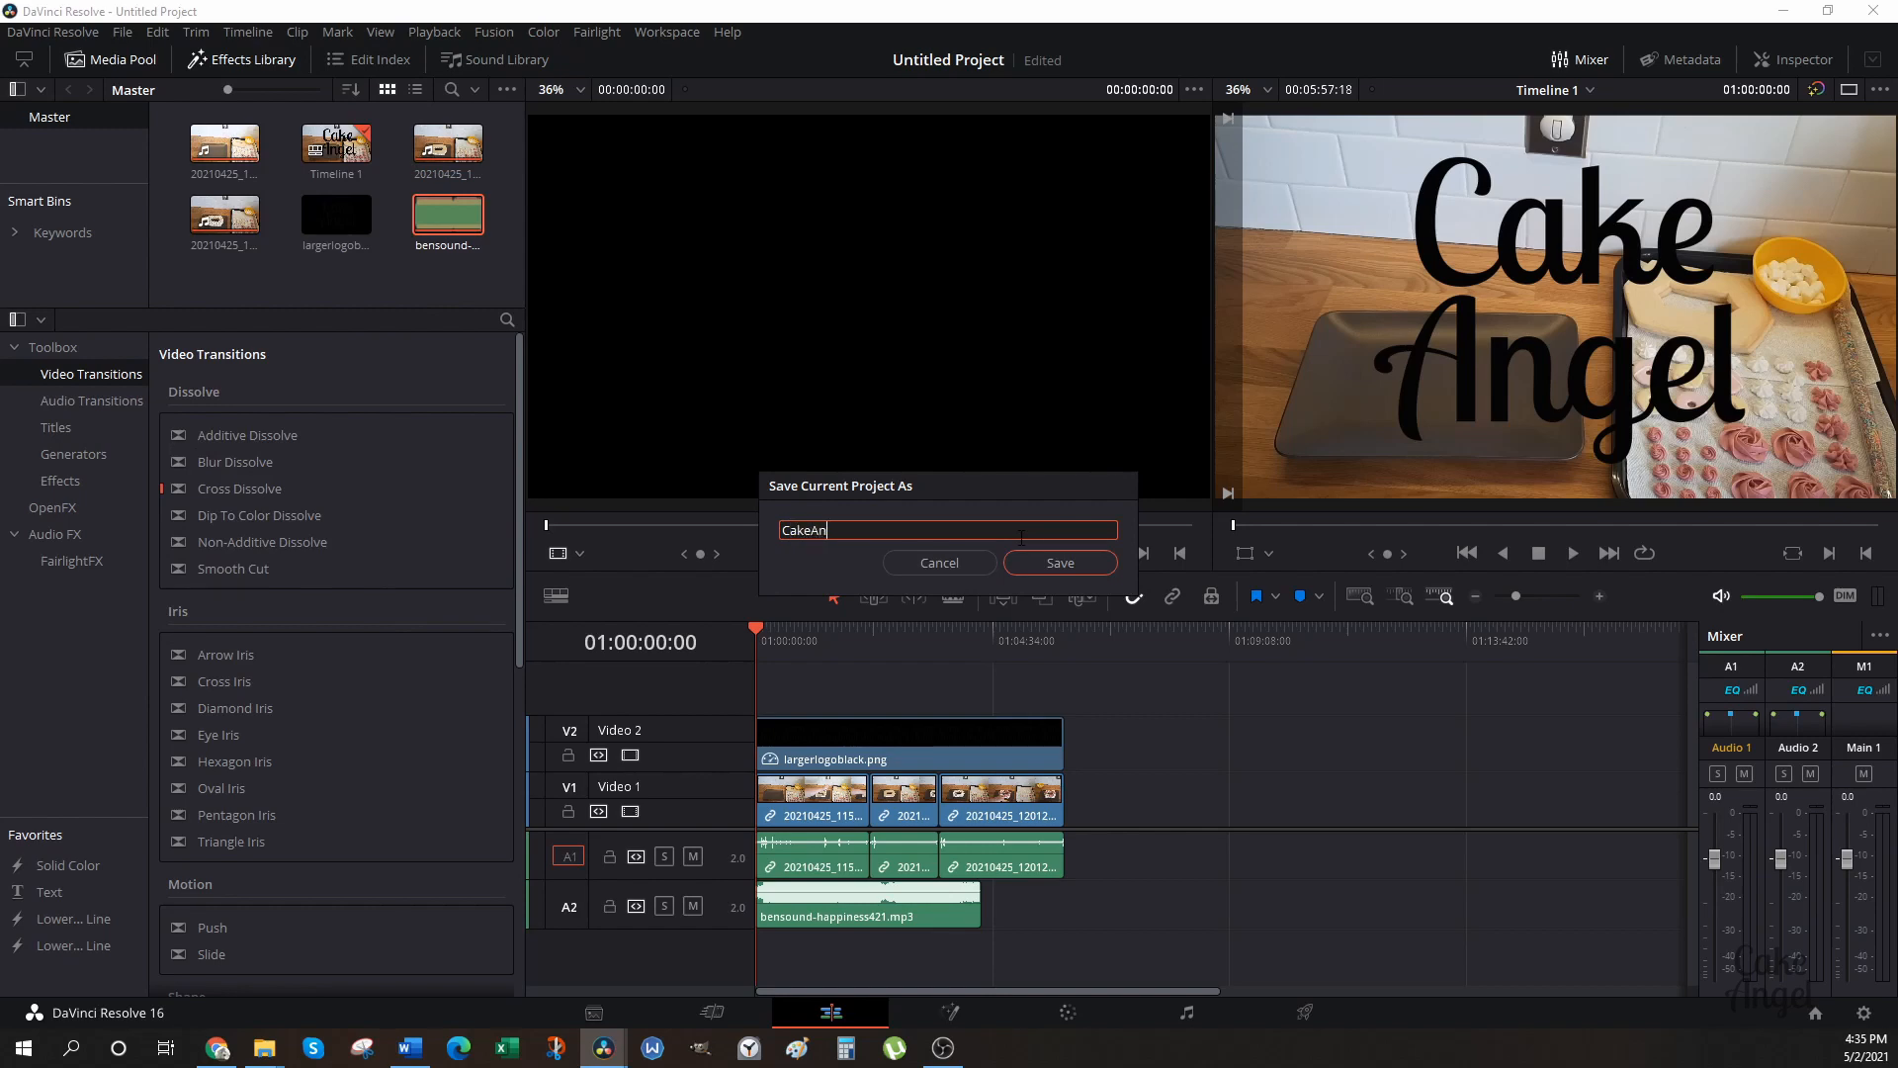
{"action": "type", "text": "gelCookieCake"}
{"action": "left_click", "coordinate": [1078, 564]}
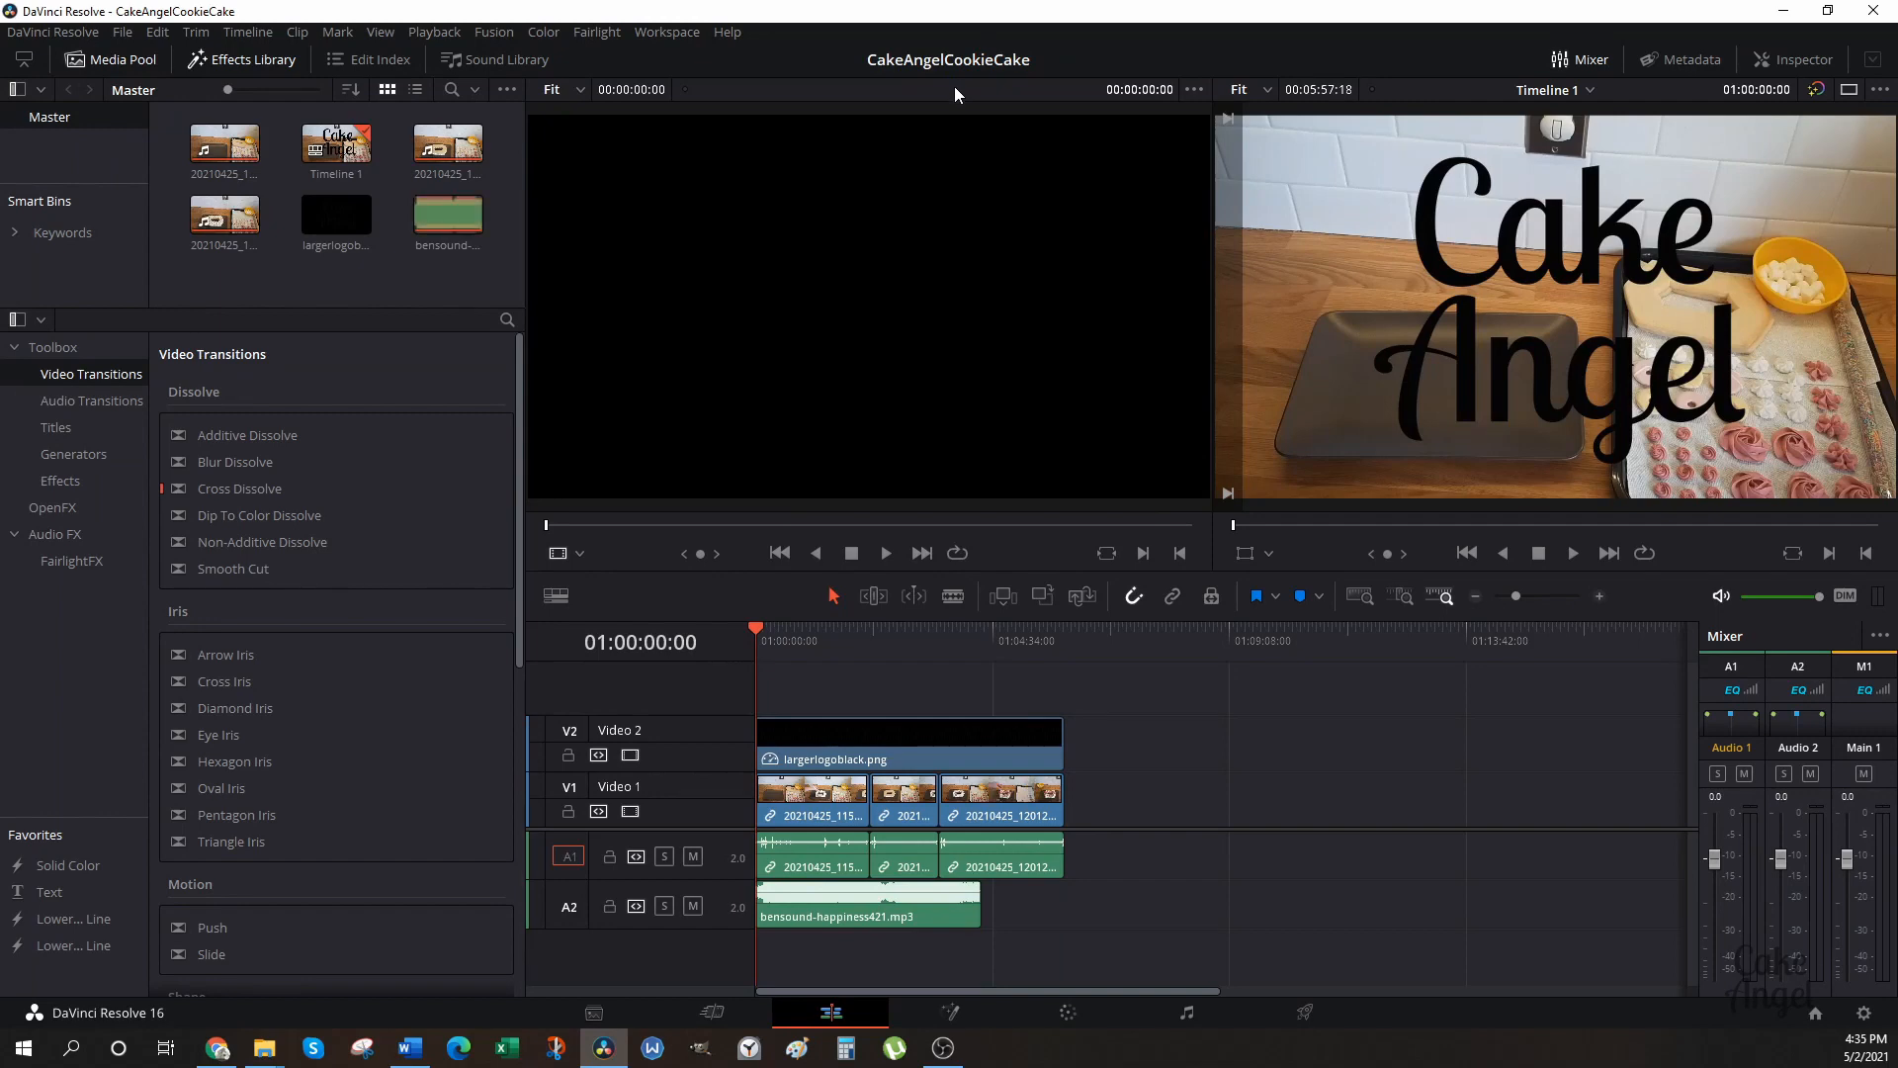
Shrink the logo overlay on Video 2 to a zoom of about 0.126 and move it into the frame's lower-right corner.
{"action": "left_click", "coordinate": [955, 746]}
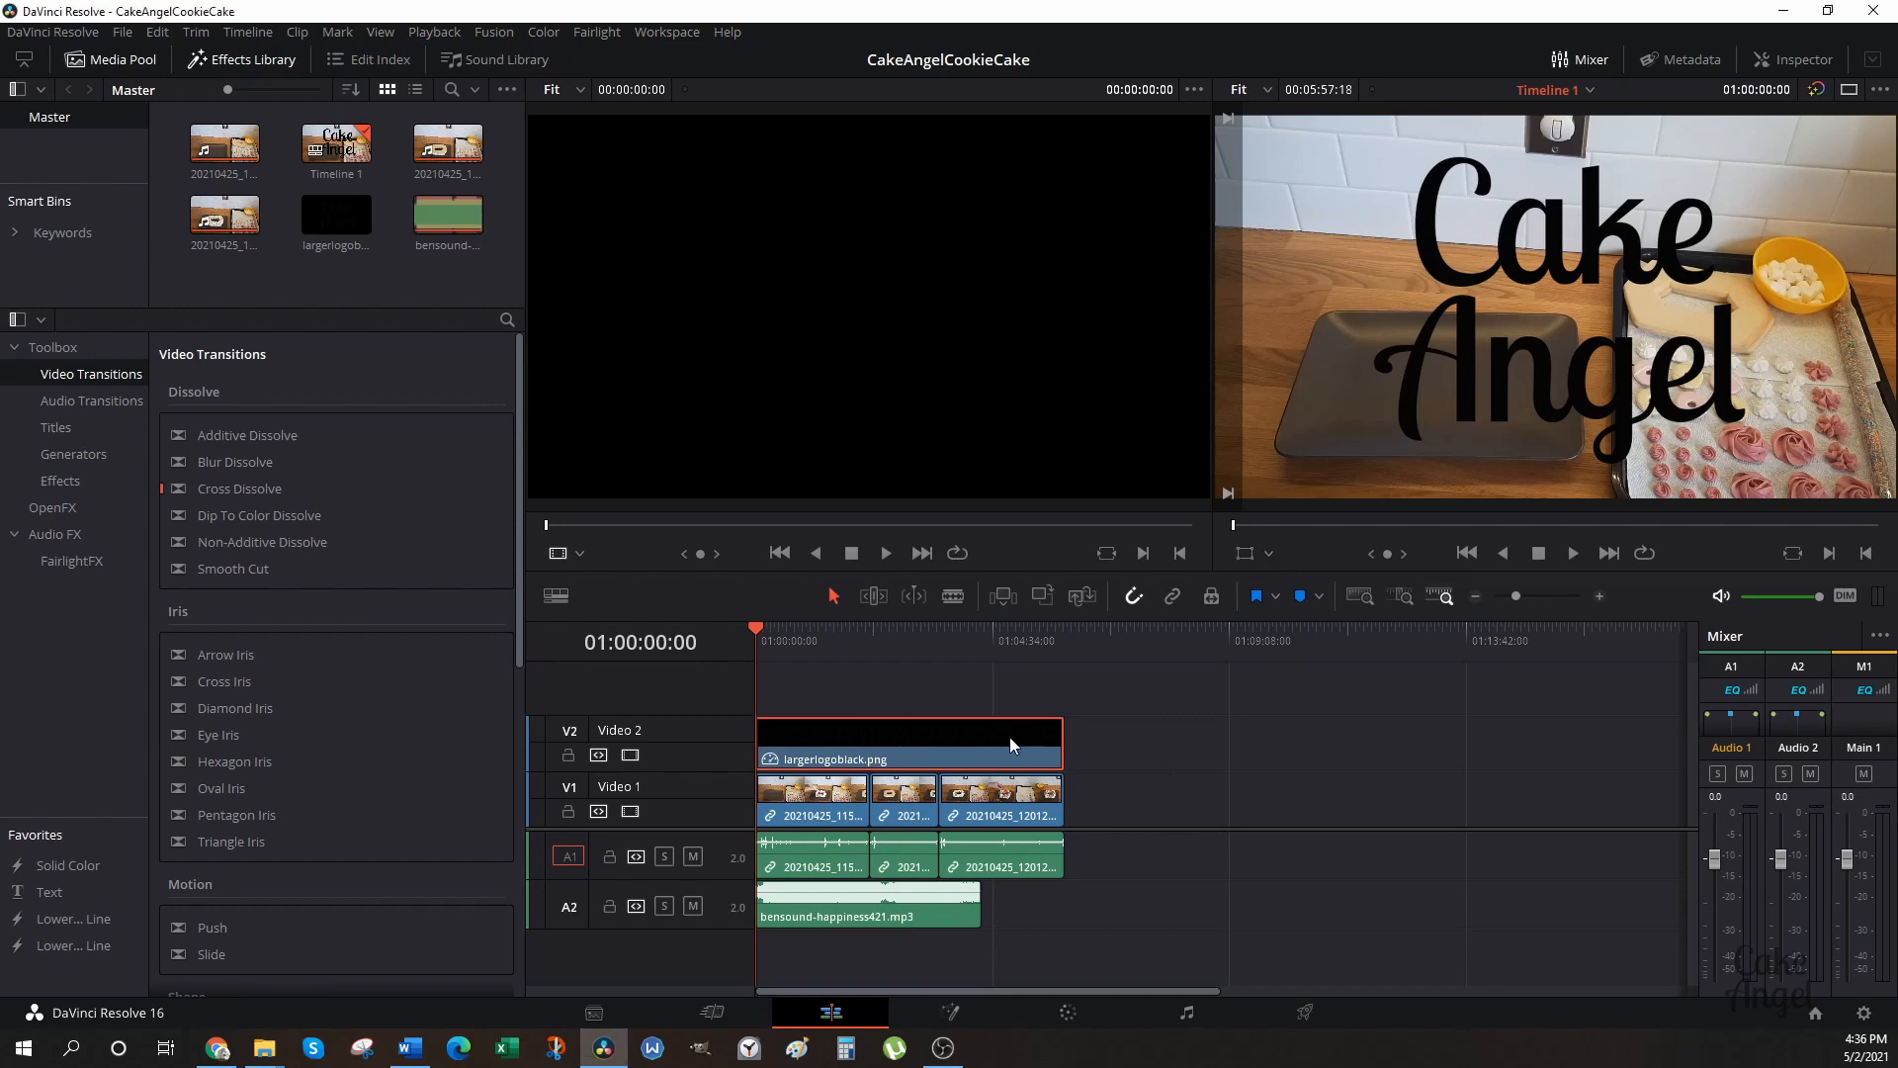
{"action": "left_click", "coordinate": [1010, 799]}
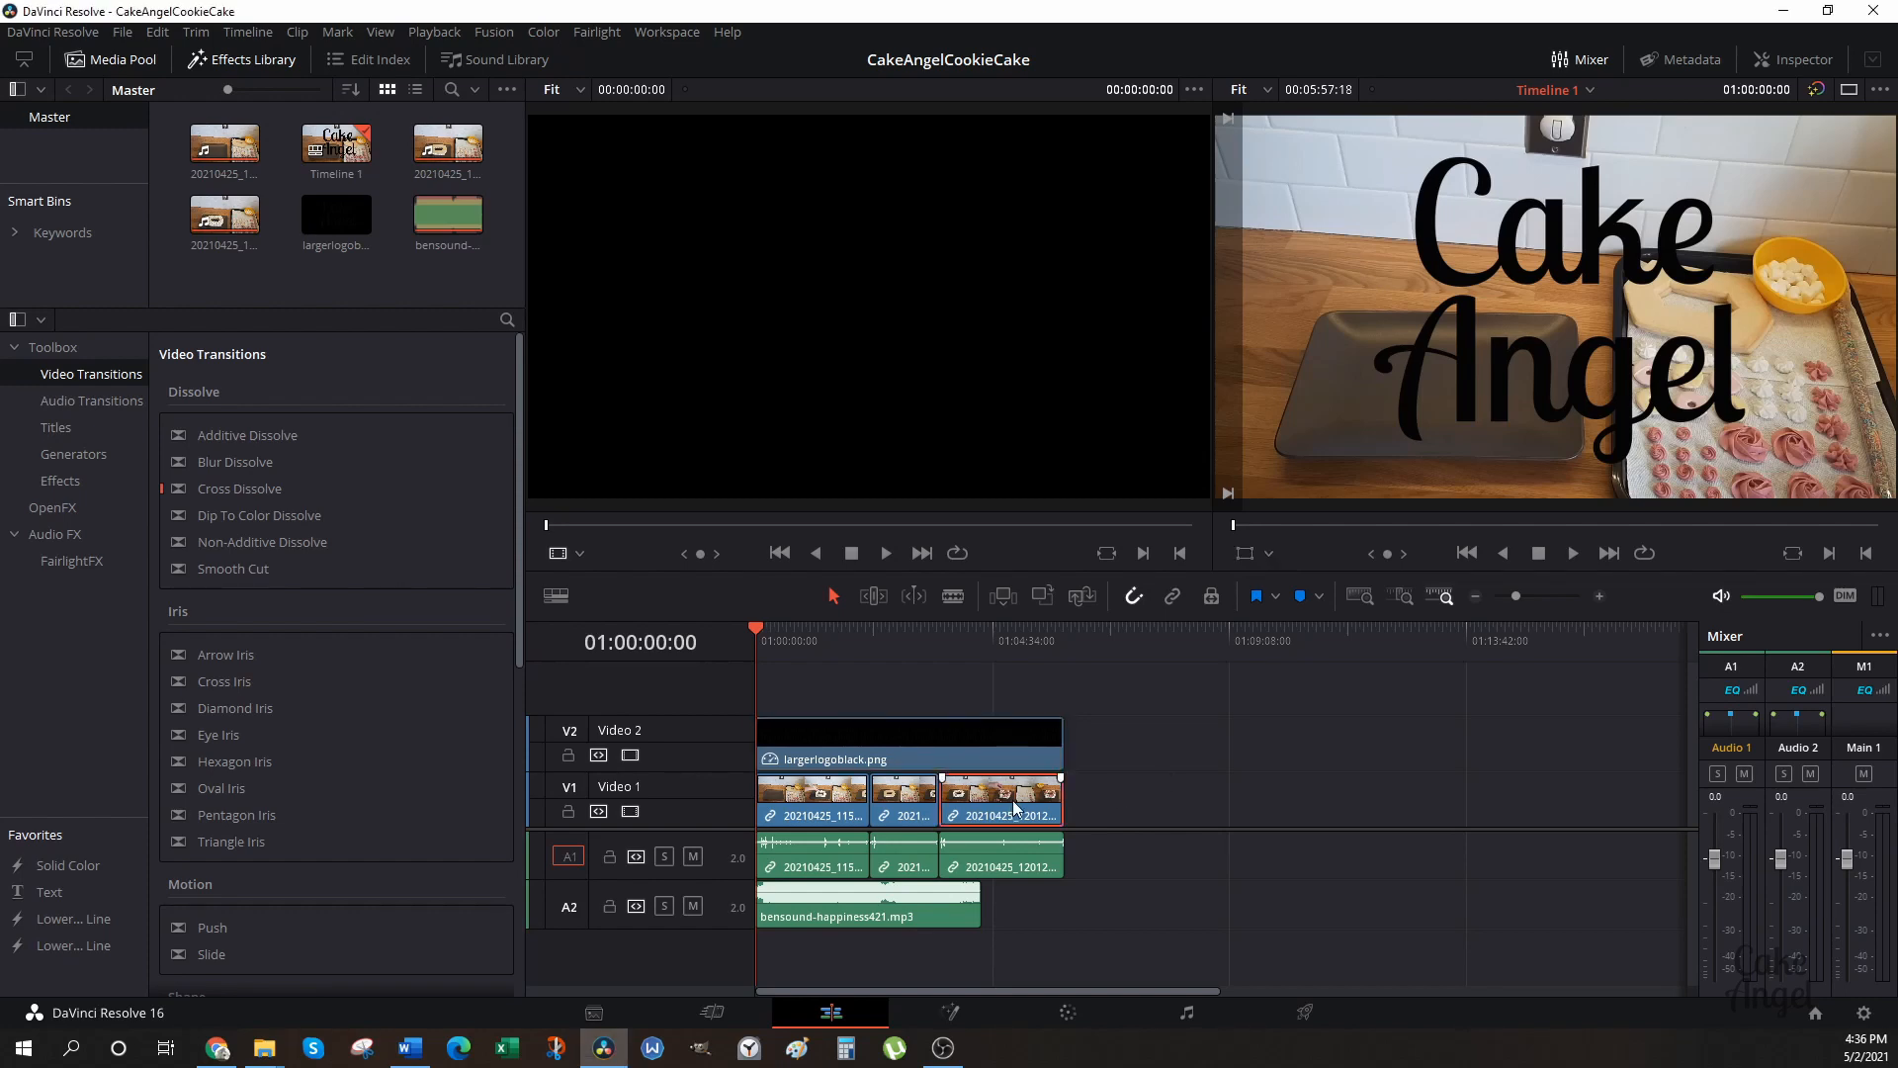
{"action": "left_click", "coordinate": [821, 812]}
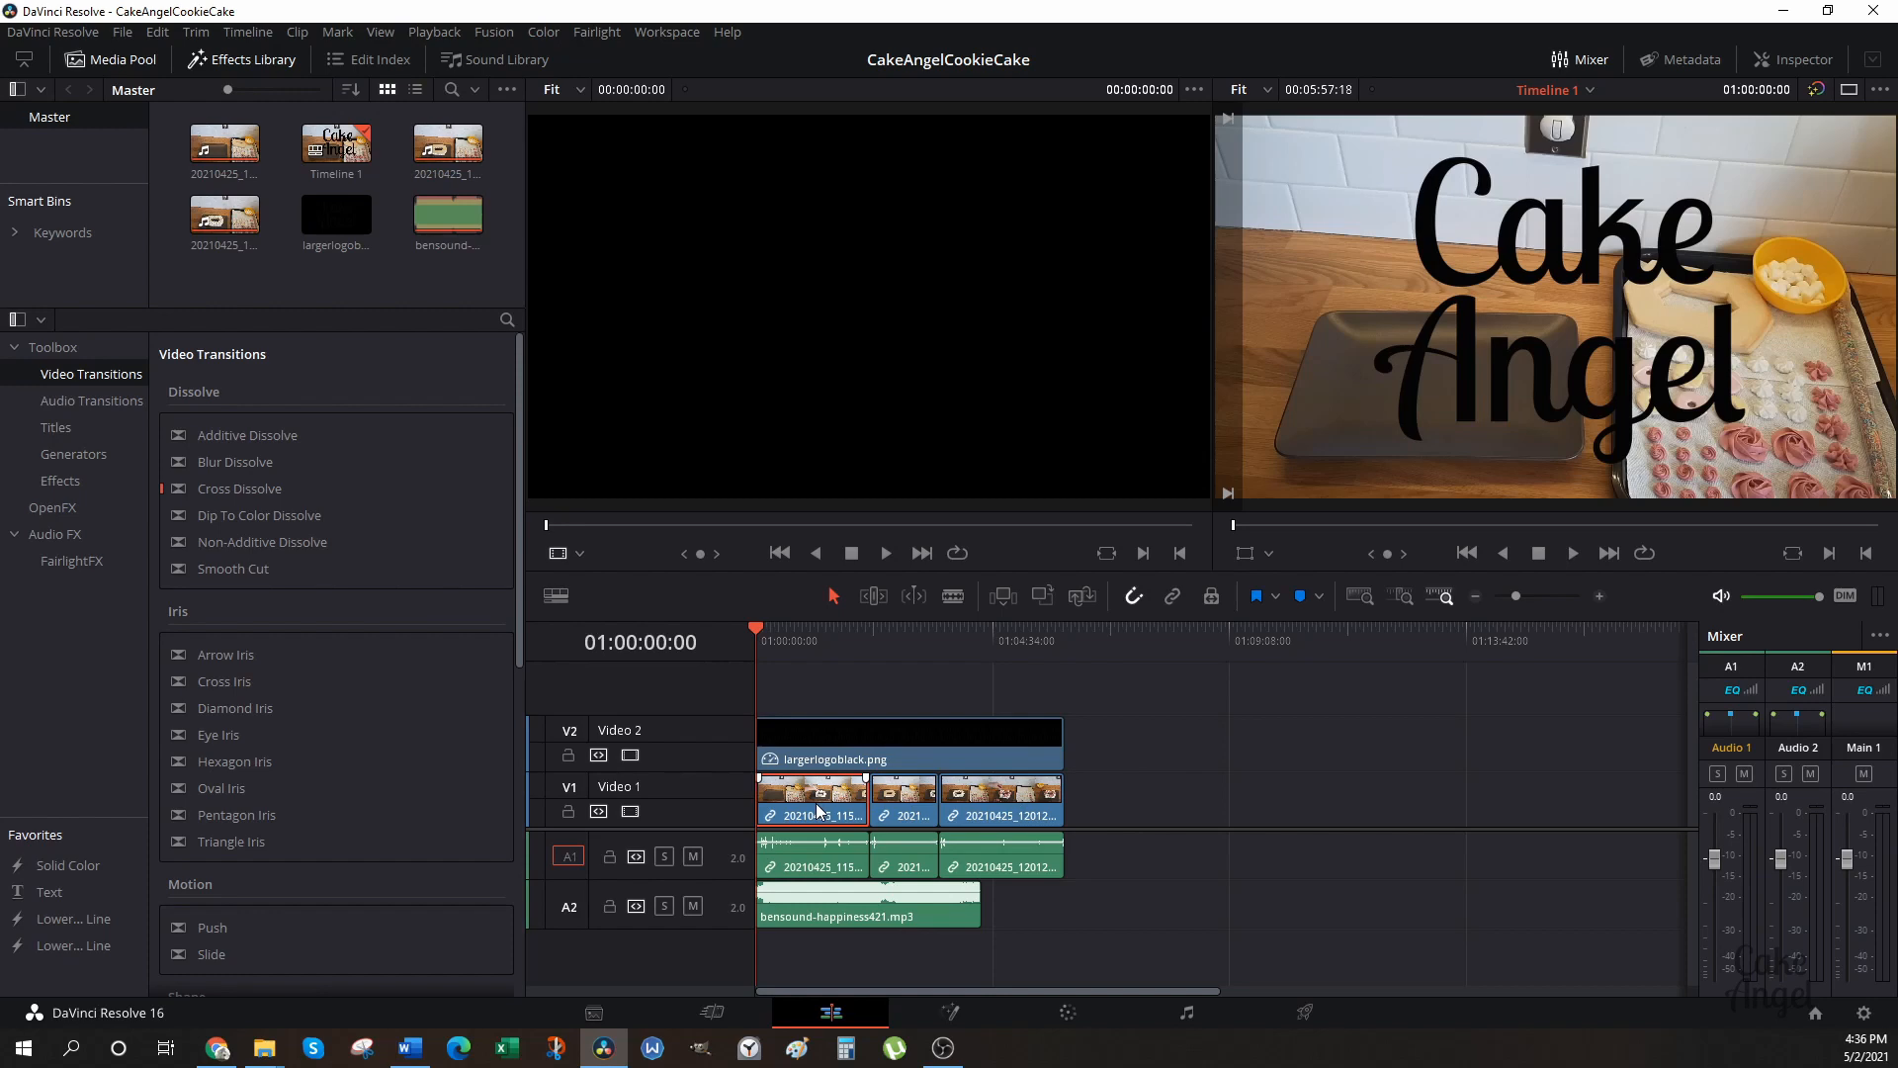
{"action": "left_click", "coordinate": [843, 757]}
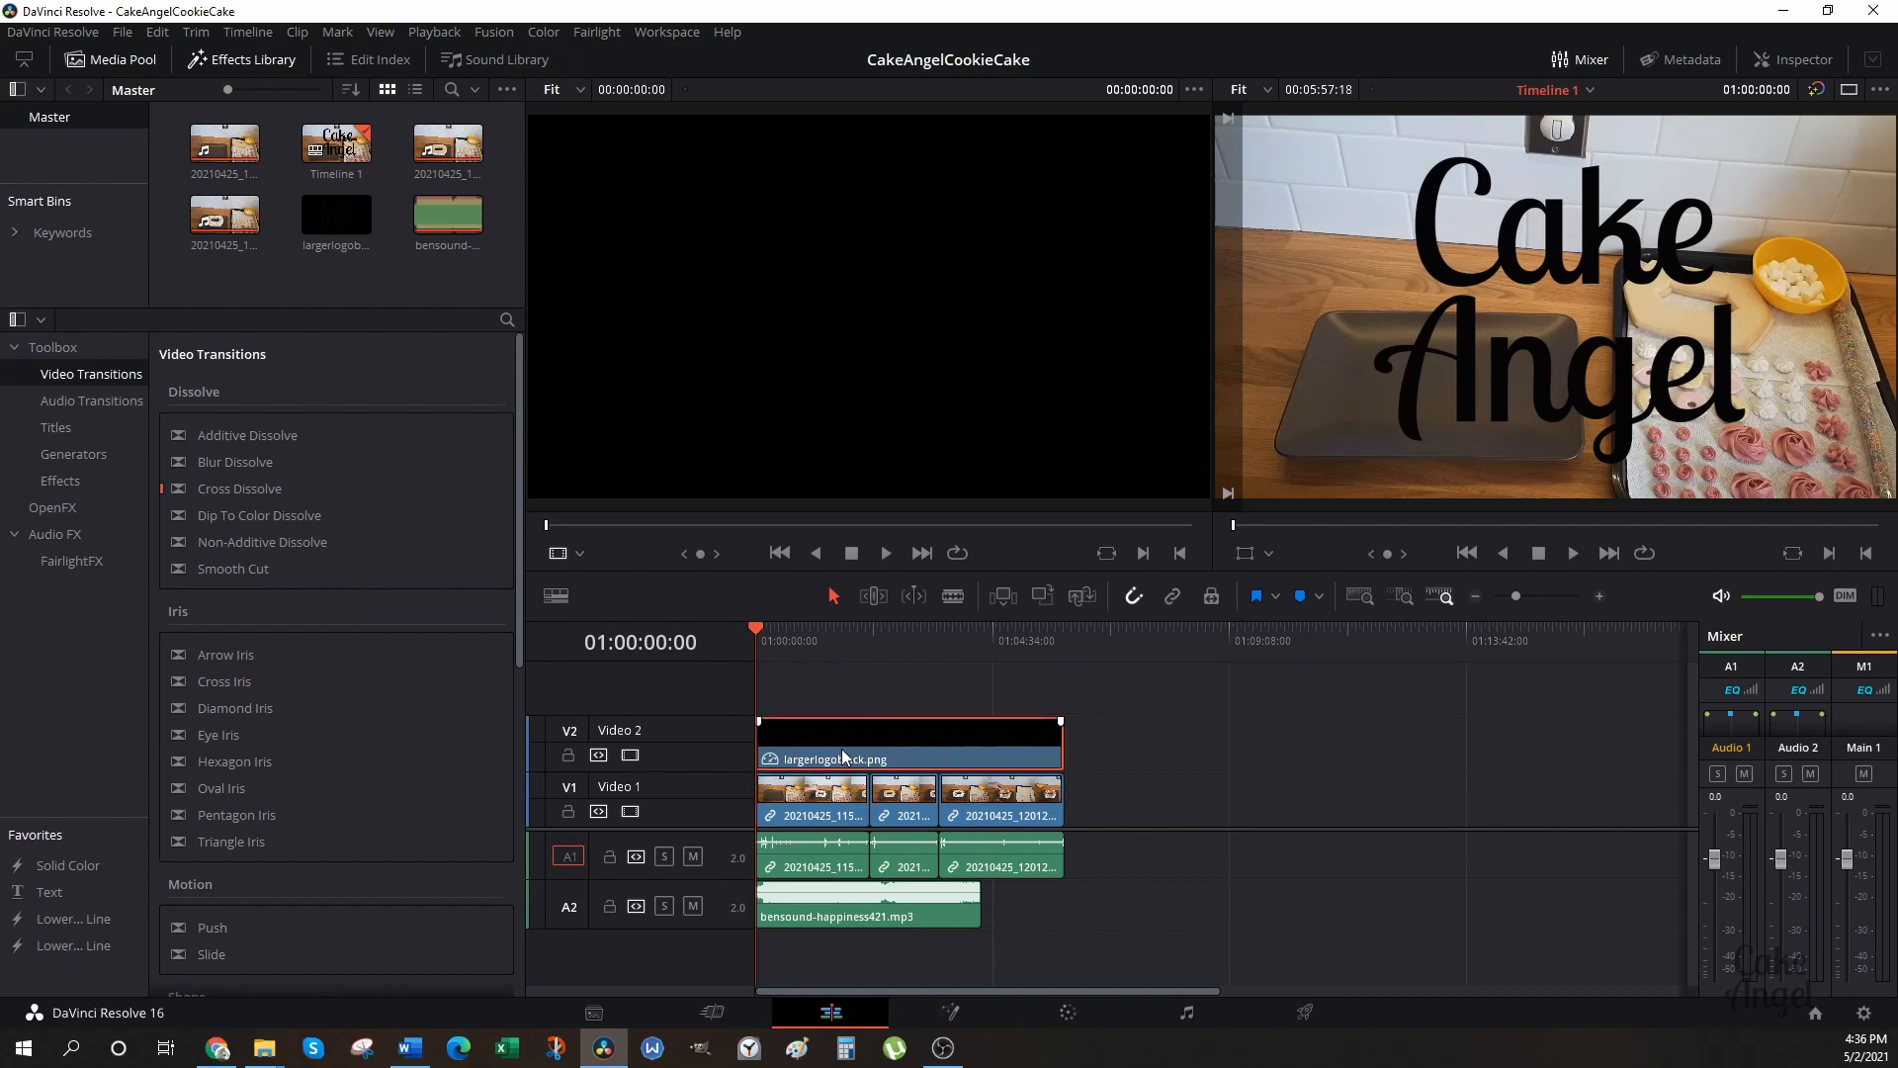
{"action": "left_click", "coordinate": [1243, 554]}
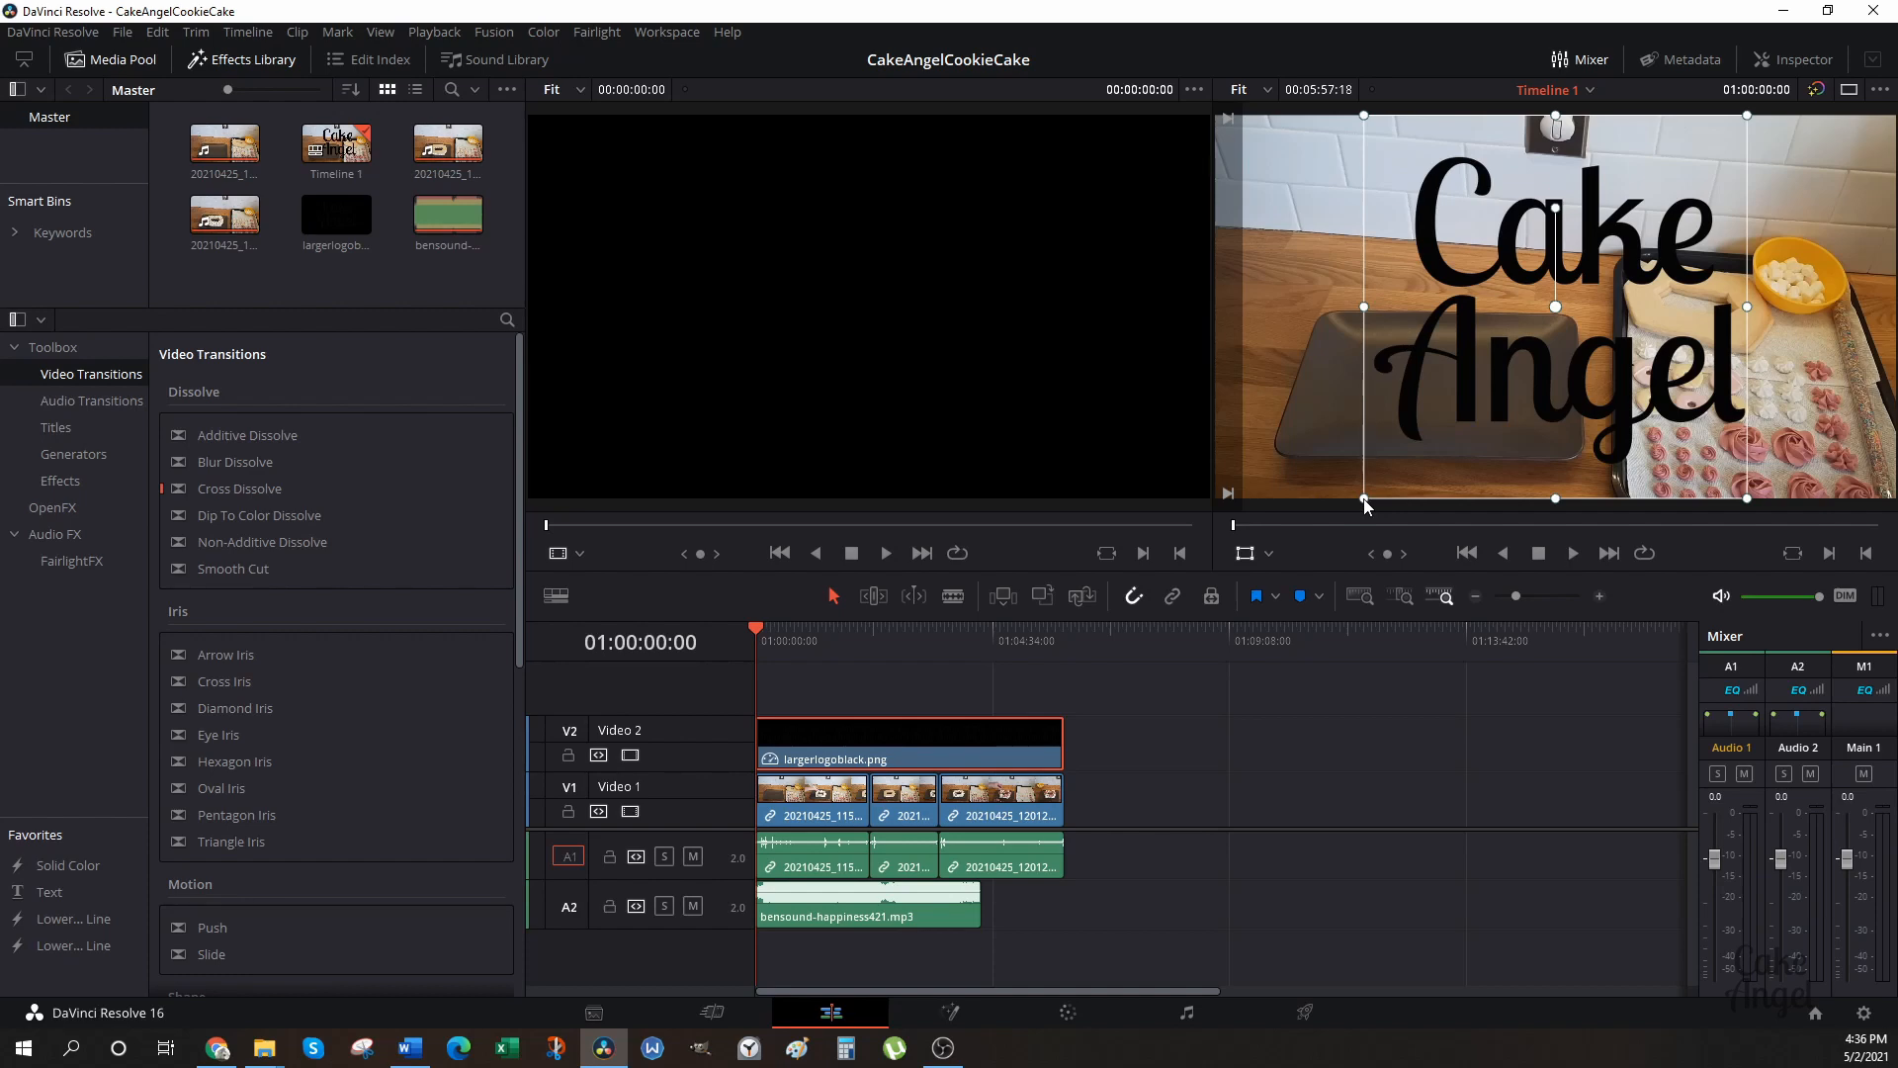
{"action": "left_click_drag", "start_coordinate": [1365, 505], "coordinate": [1536, 371]}
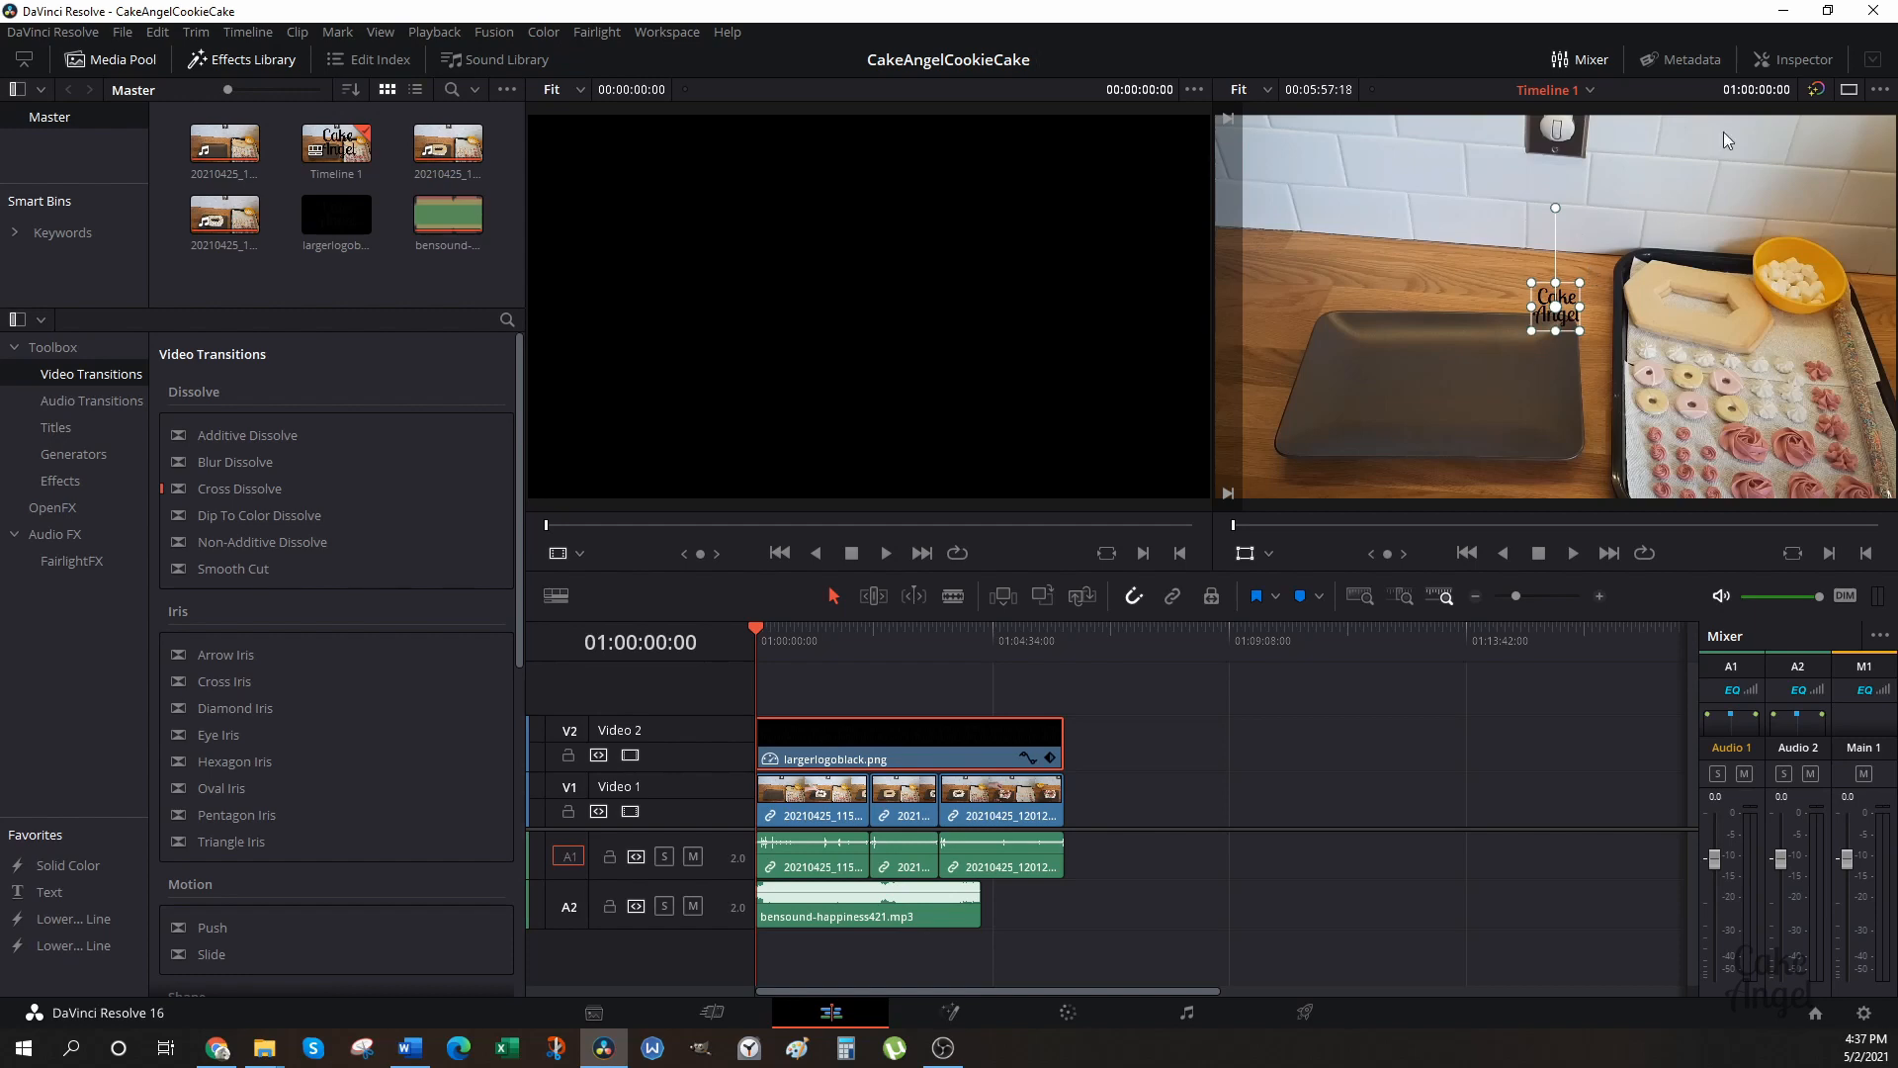
{"action": "left_click", "coordinate": [1793, 61]}
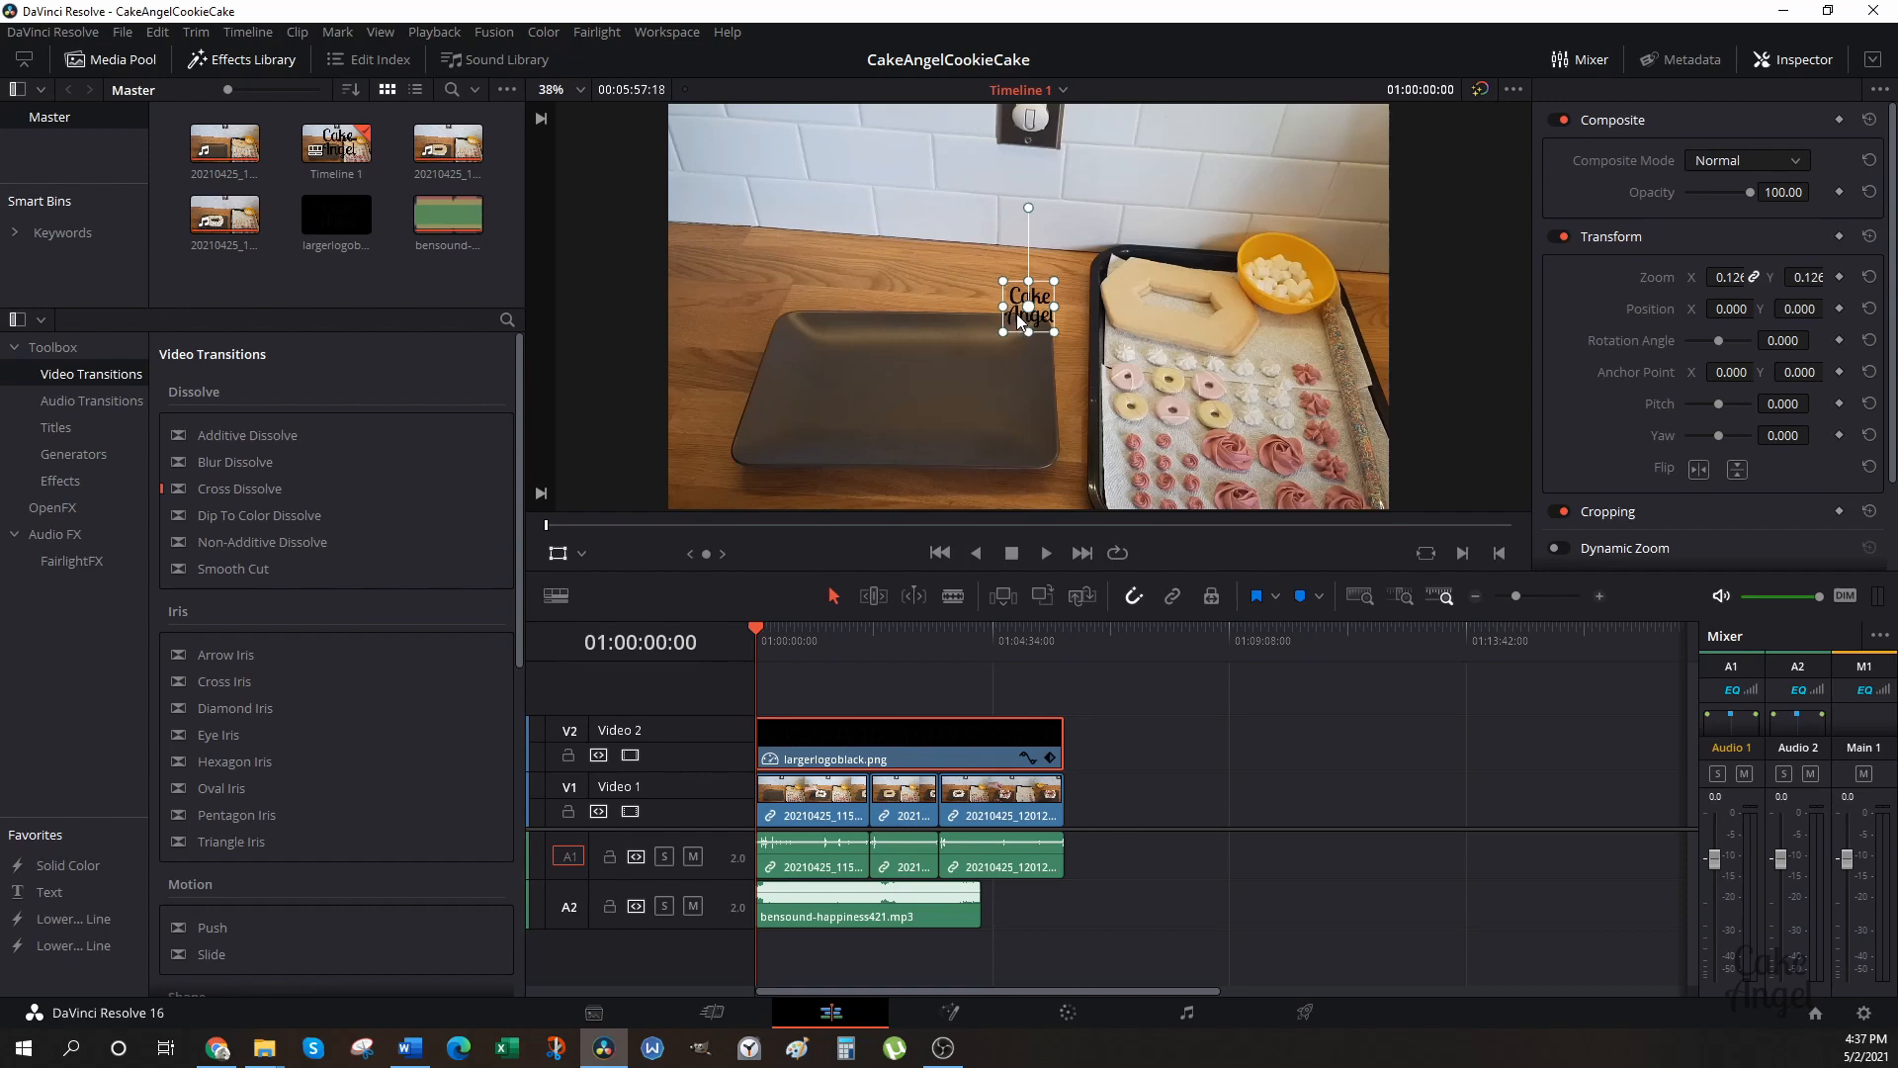
{"action": "left_click_drag", "start_coordinate": [1017, 315], "coordinate": [1327, 480]}
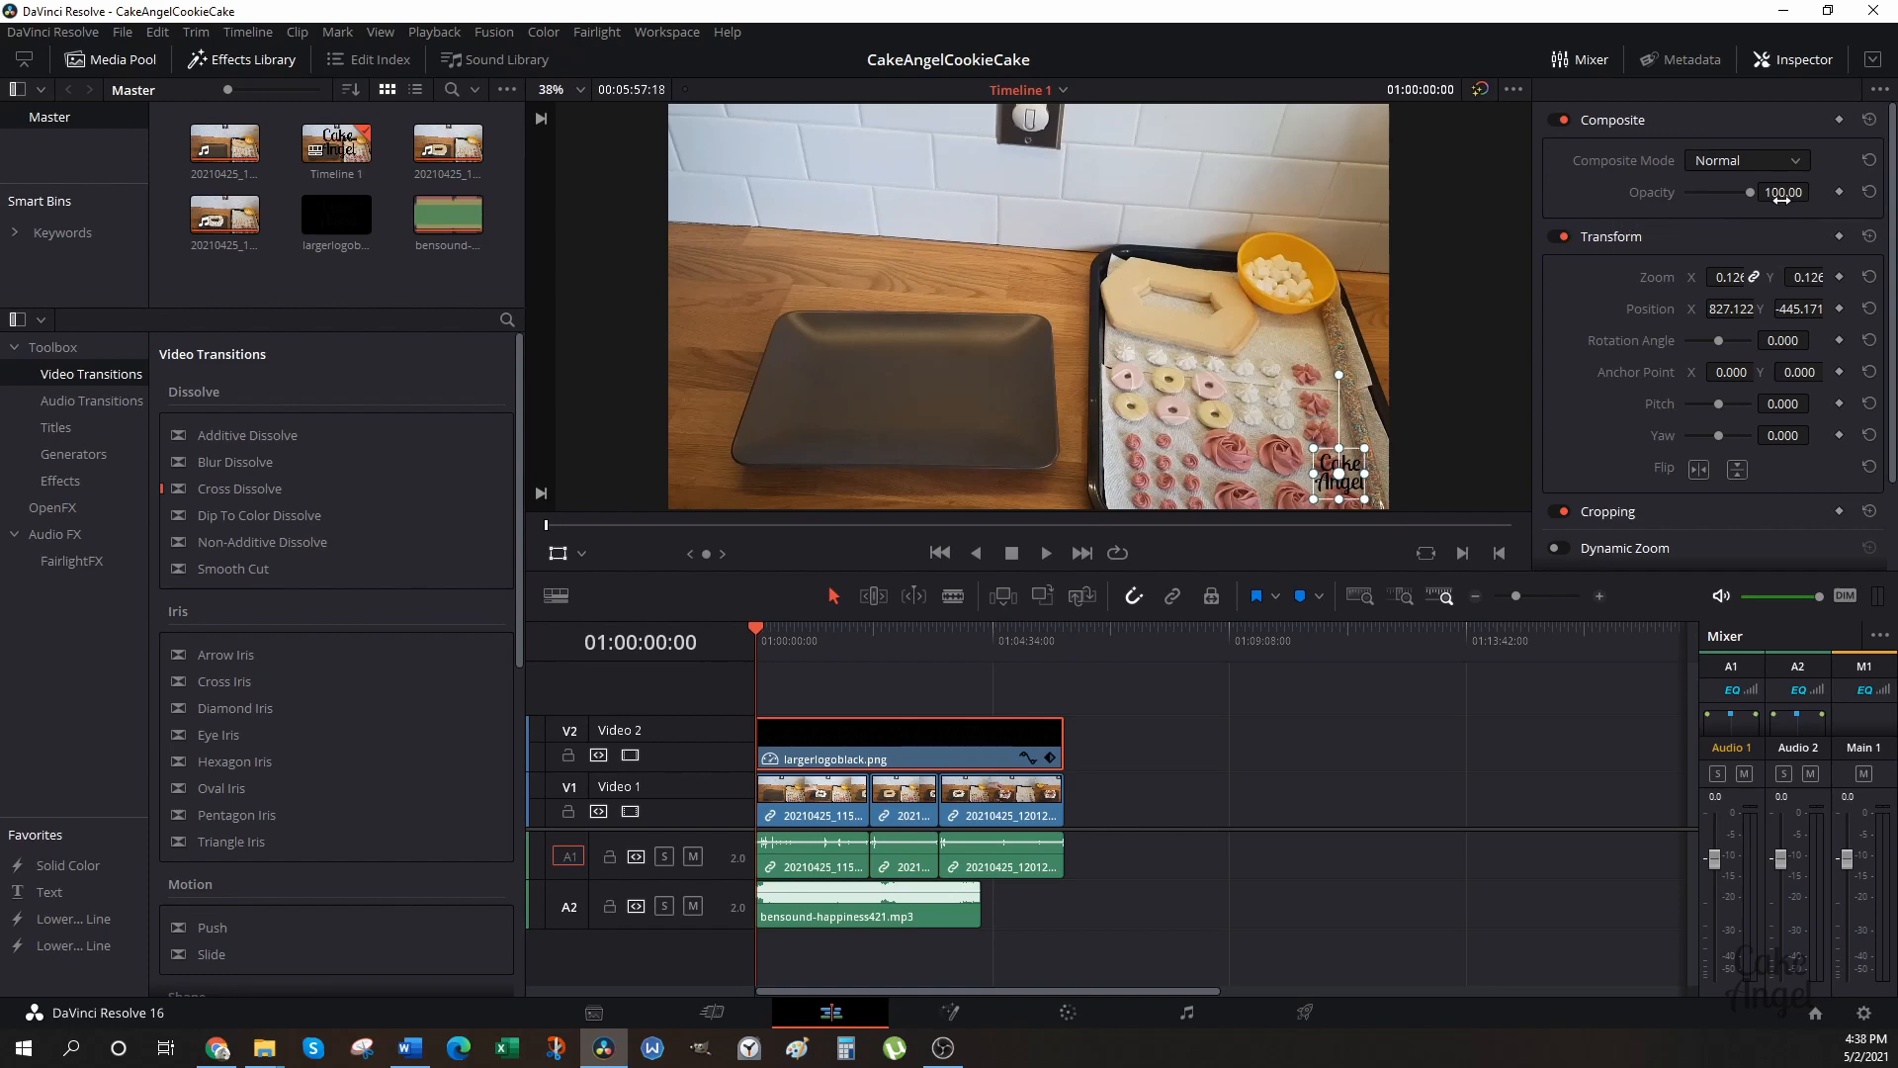
Set the opacity of the logo overlay to 50.
{"action": "left_click", "coordinate": [1747, 194]}
{"action": "mouse_move", "coordinate": [1750, 199]}
{"action": "left_mouse_down"}
{"action": "mouse_move", "coordinate": [1668, 200]}
{"action": "mouse_move", "coordinate": [1722, 198]}
{"action": "left_mouse_up"}
{"action": "left_click", "coordinate": [1790, 193]}
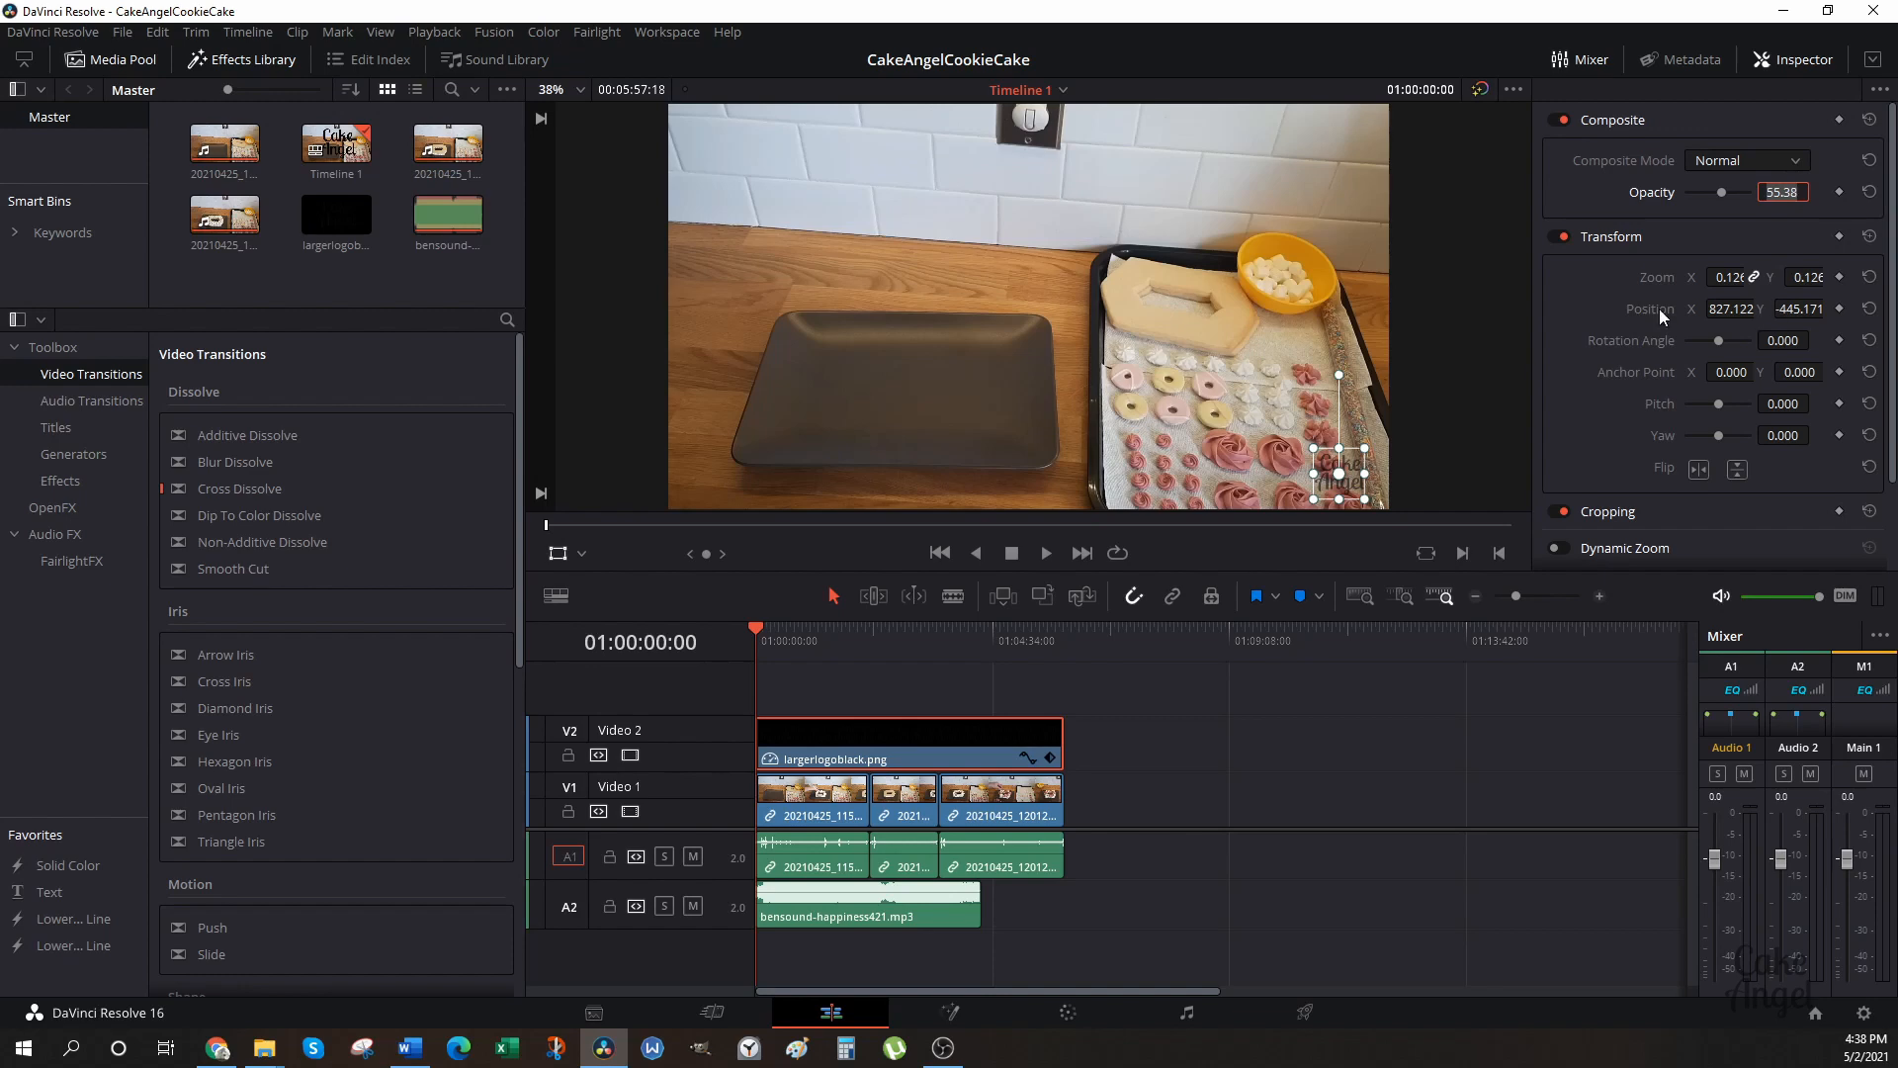
{"action": "type", "text": "50"}
{"action": "key", "text": "Return"}
Save the project and clear the selection of the logo clip.
{"action": "left_click", "coordinate": [127, 38]}
{"action": "left_click", "coordinate": [163, 155]}
{"action": "left_click", "coordinate": [1171, 735]}
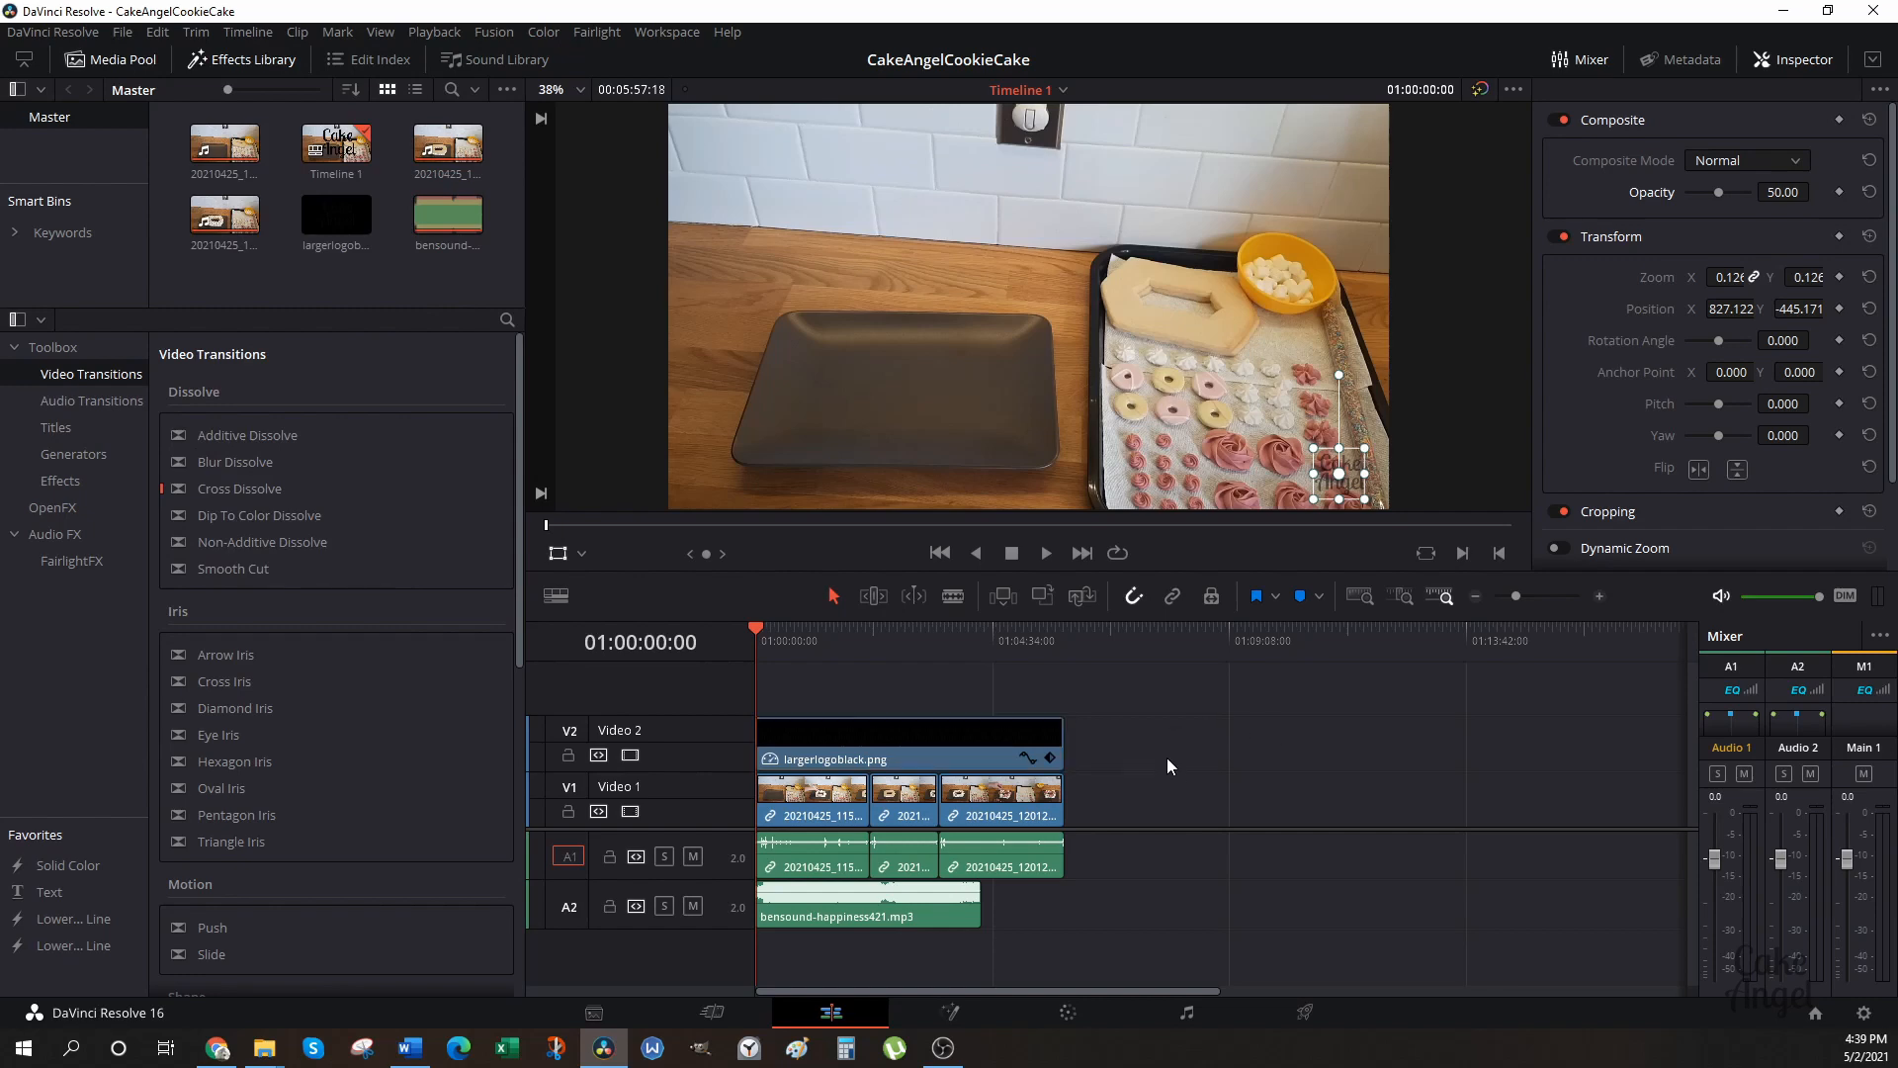
Play about the first nine seconds of the timeline to check the faded logo, the clip sound and the music.
{"action": "left_click", "coordinate": [826, 814]}
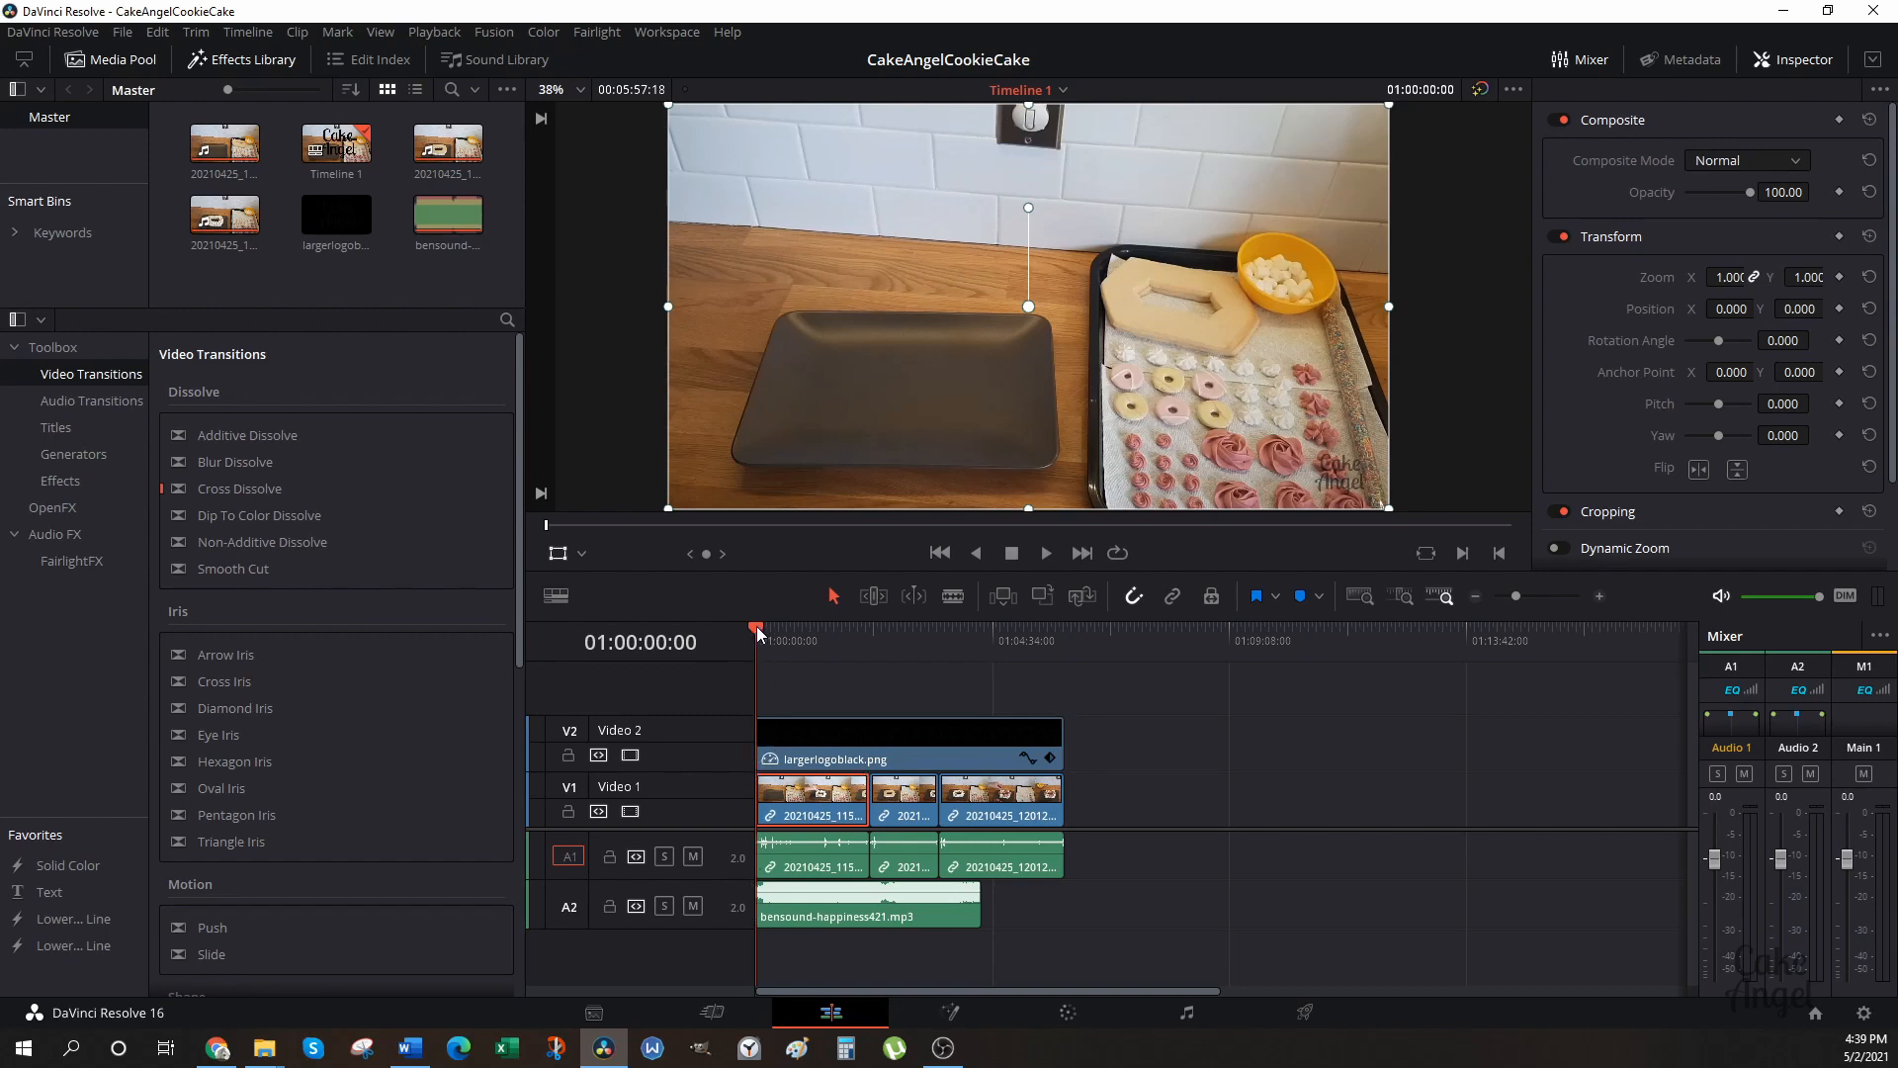
{"action": "left_click", "coordinate": [1045, 553]}
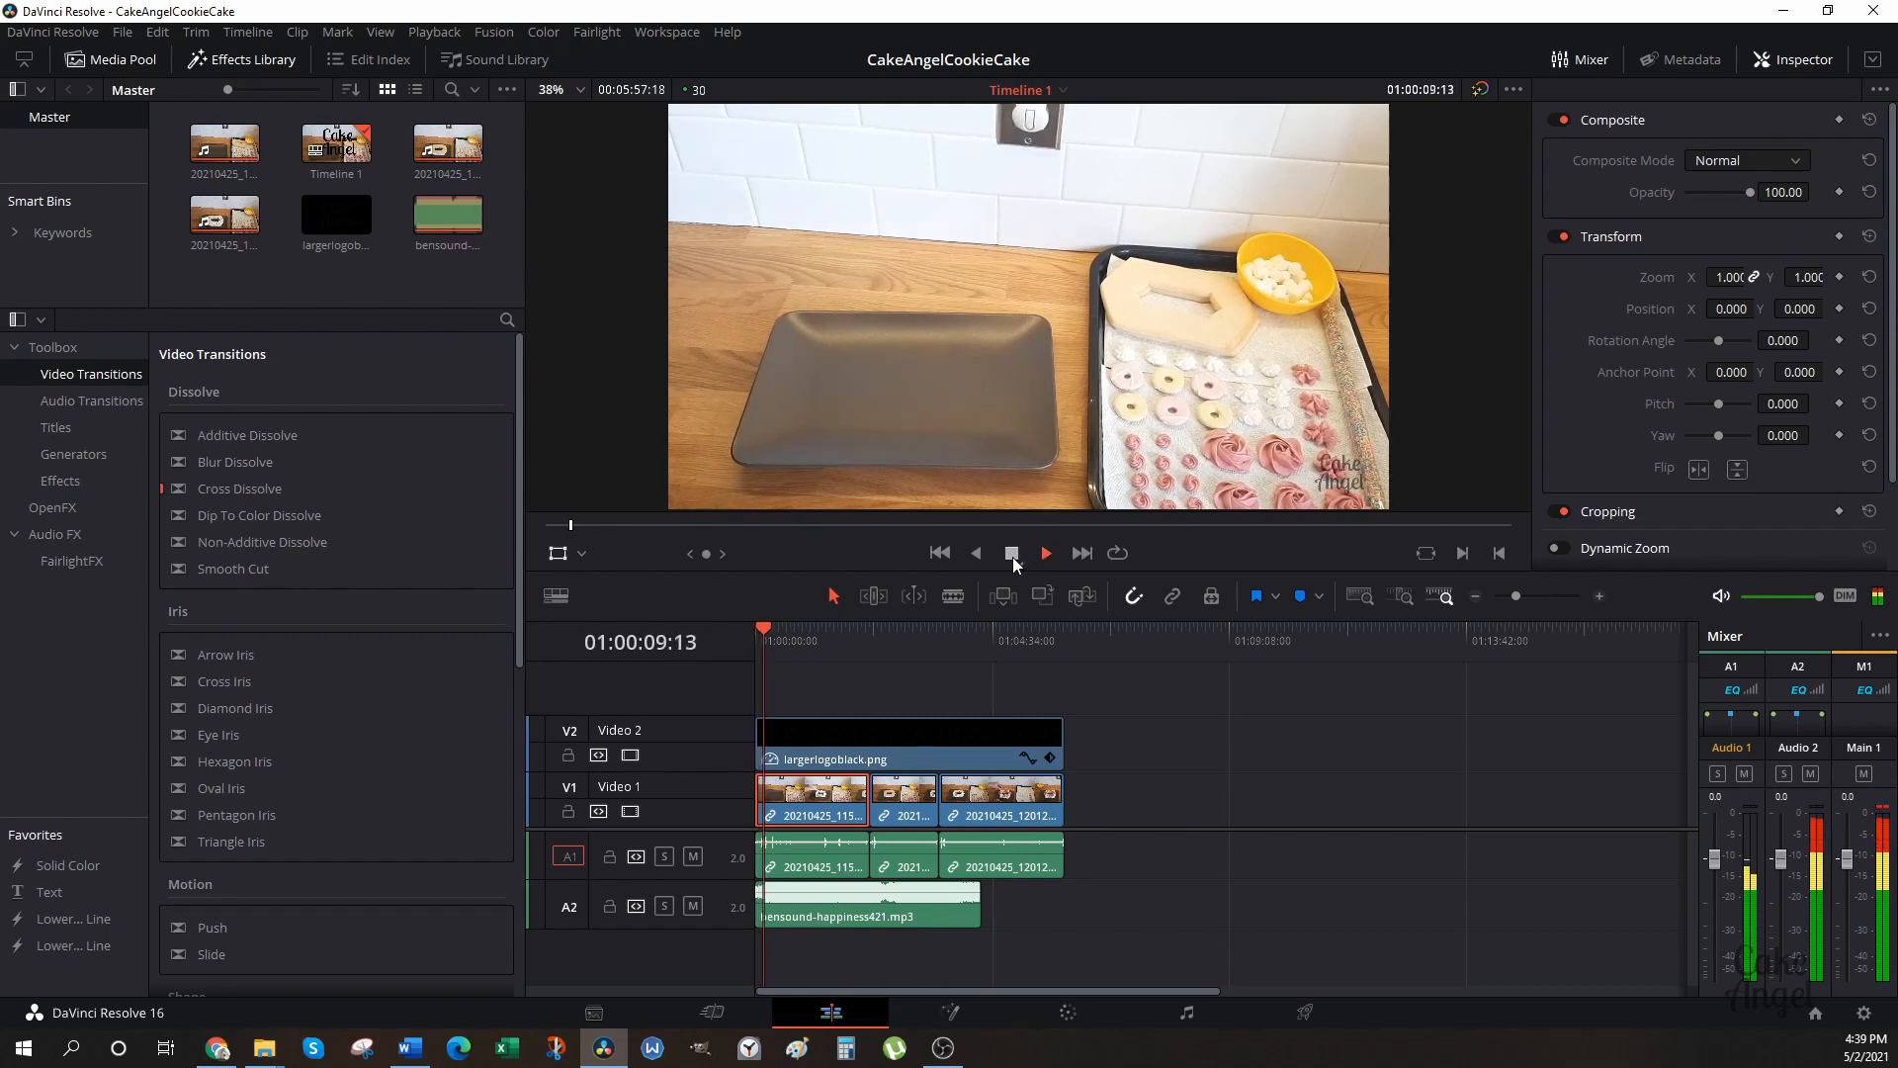
{"action": "left_click", "coordinate": [1012, 556]}
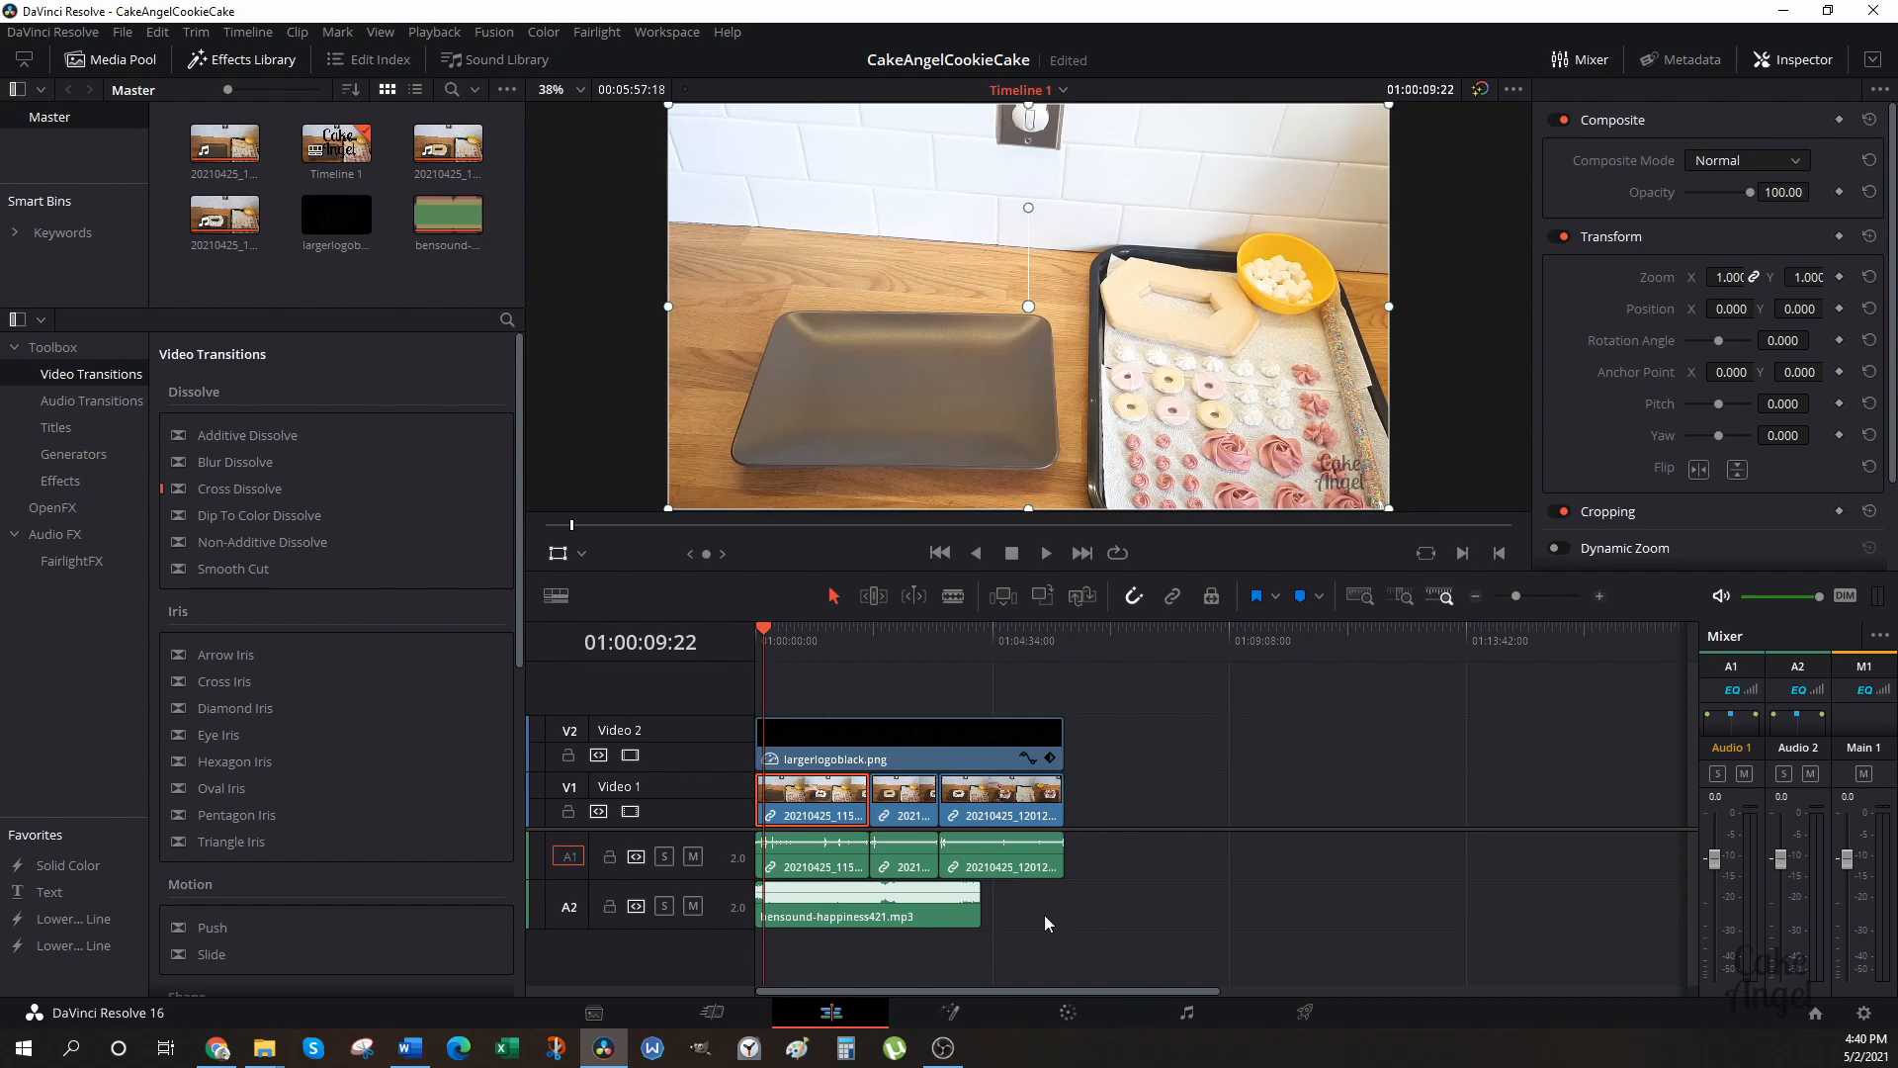
Try deleting audio track A1 with the clips' original sound, and undo the deletion.
{"action": "left_click", "coordinate": [1099, 864]}
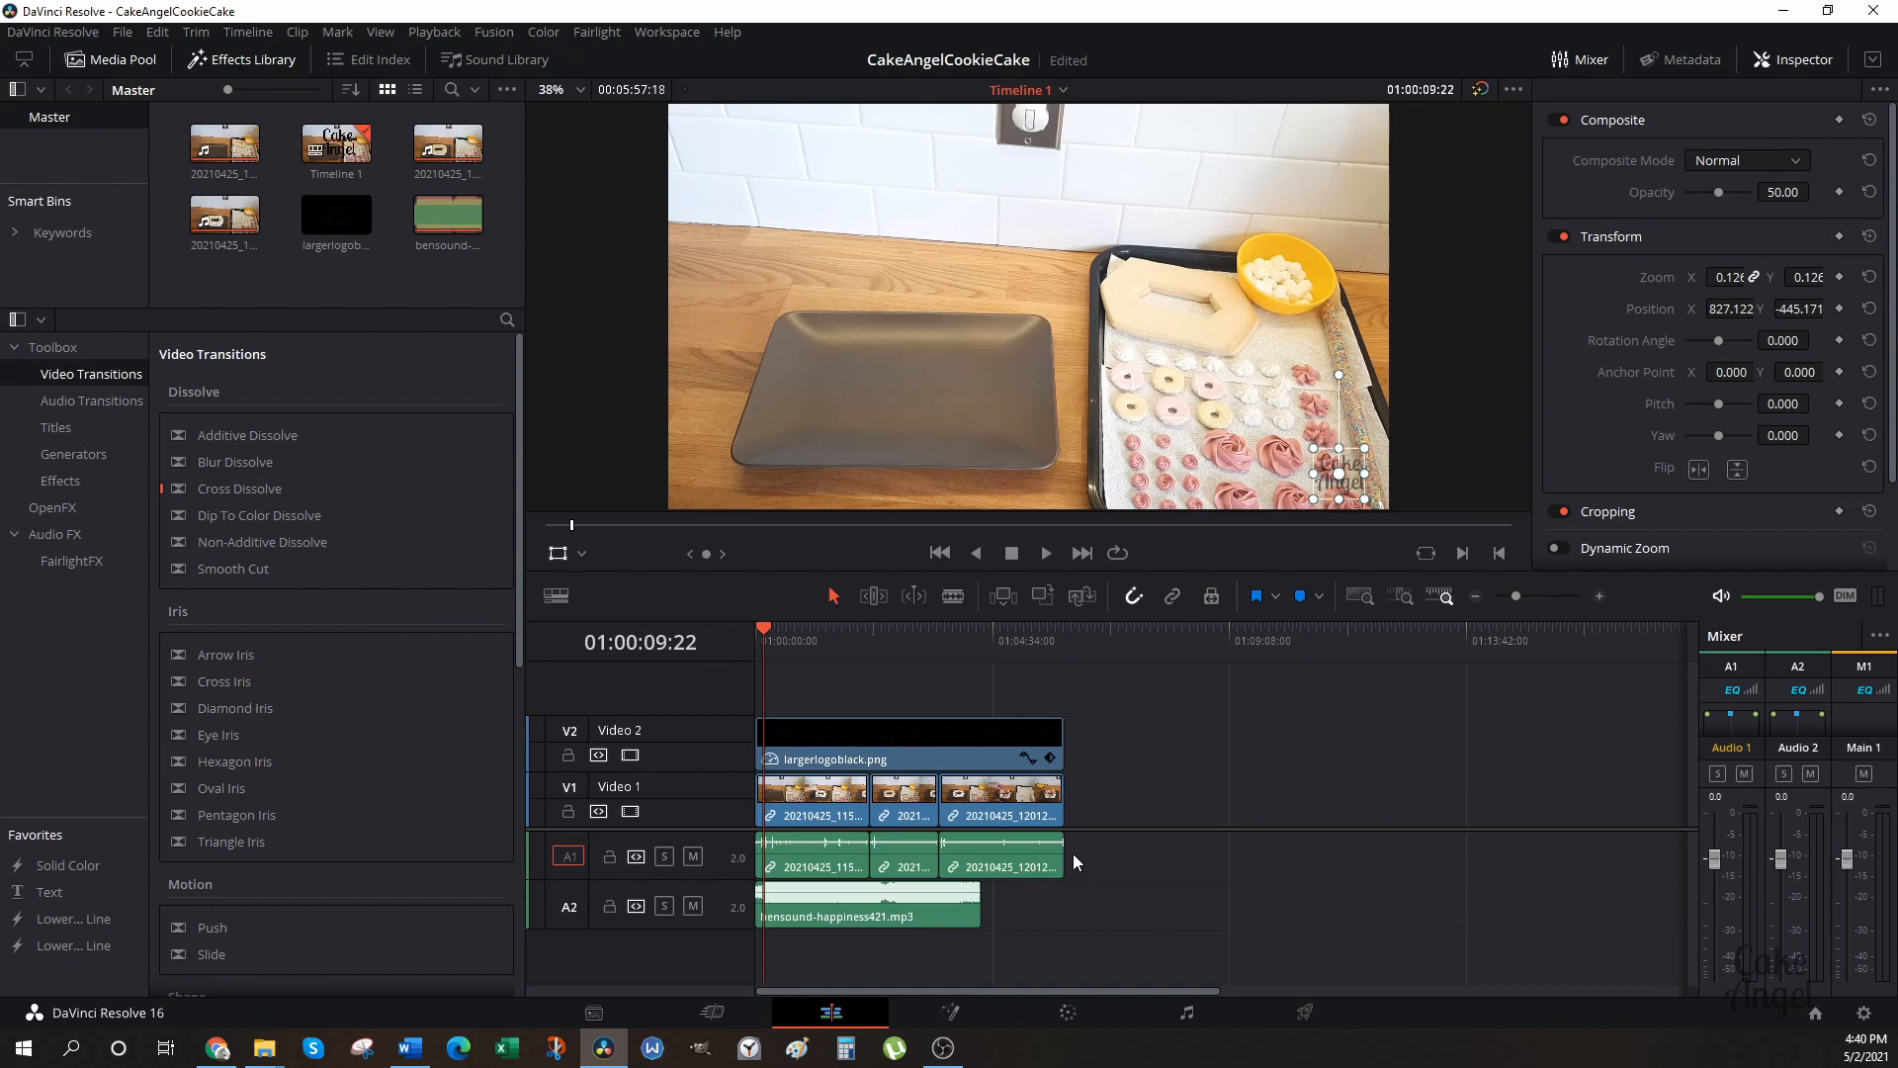
{"action": "right_click", "coordinate": [732, 856]}
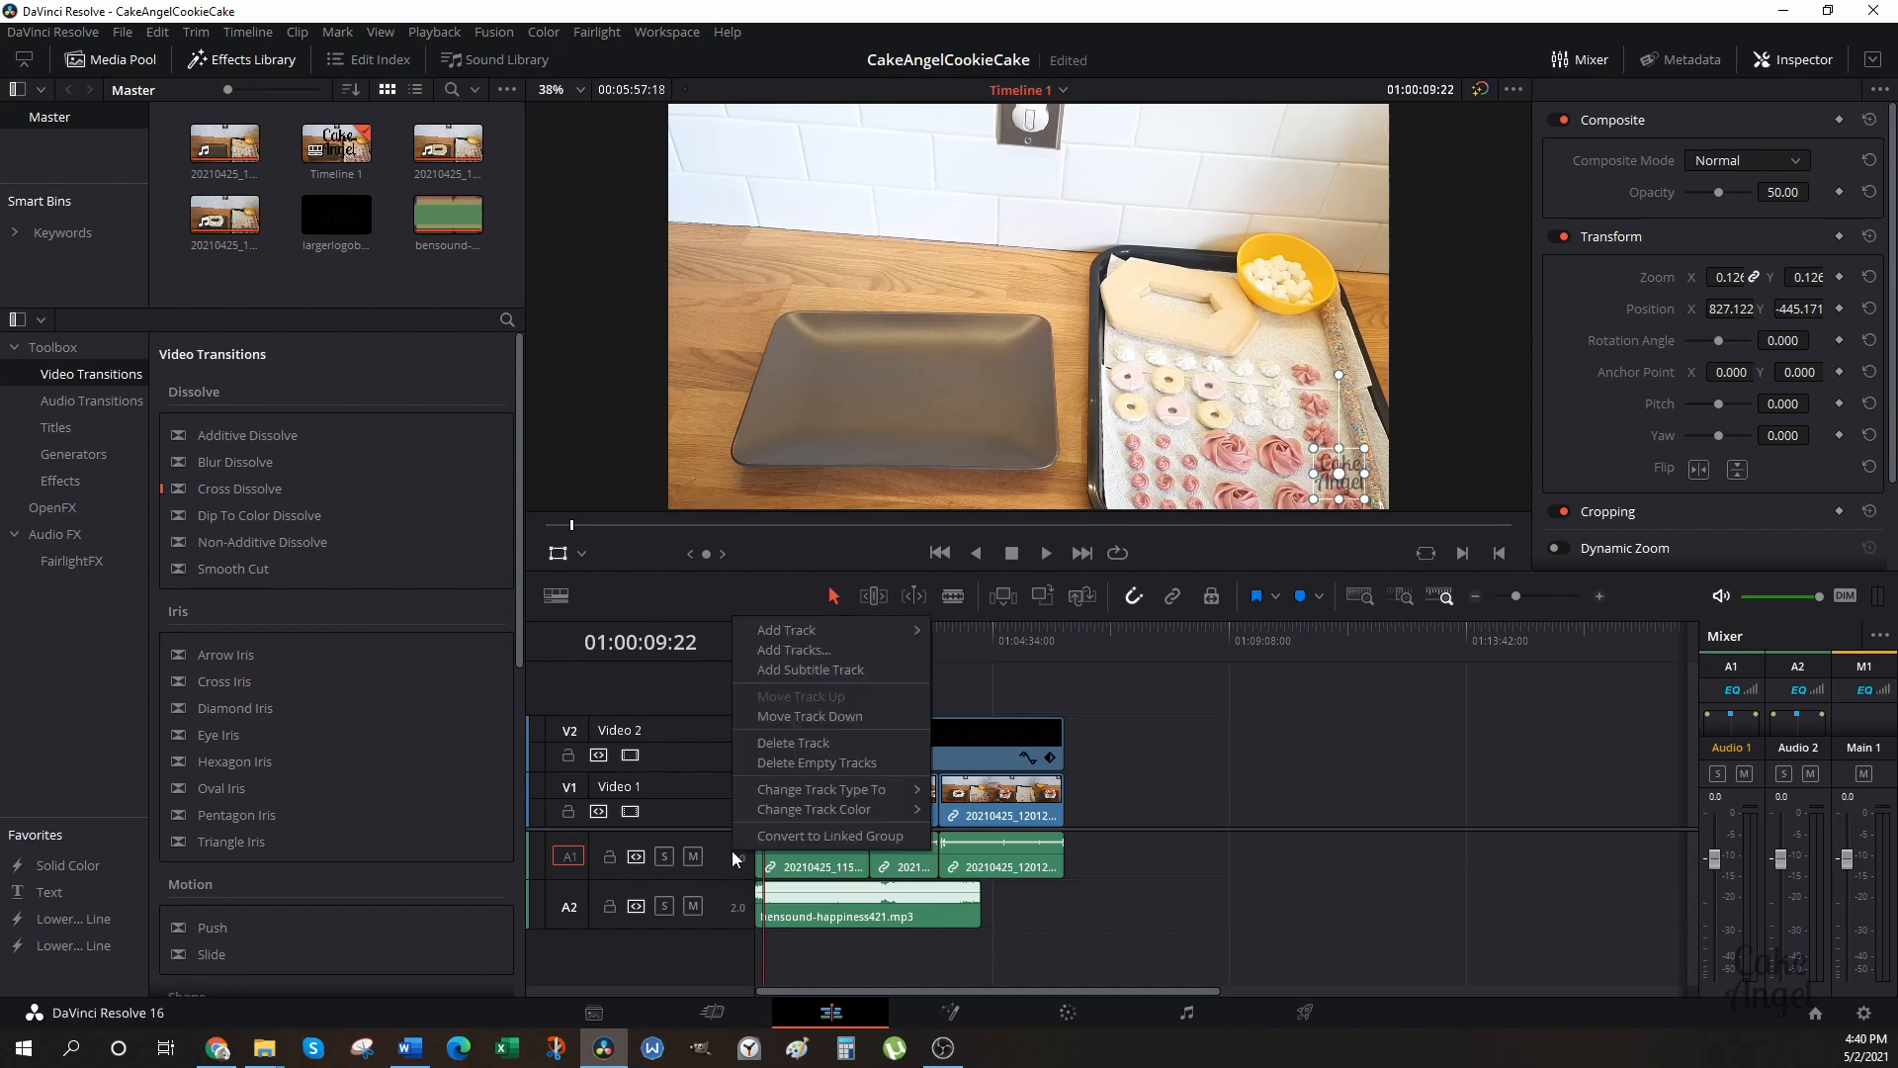
{"action": "left_click", "coordinate": [799, 743]}
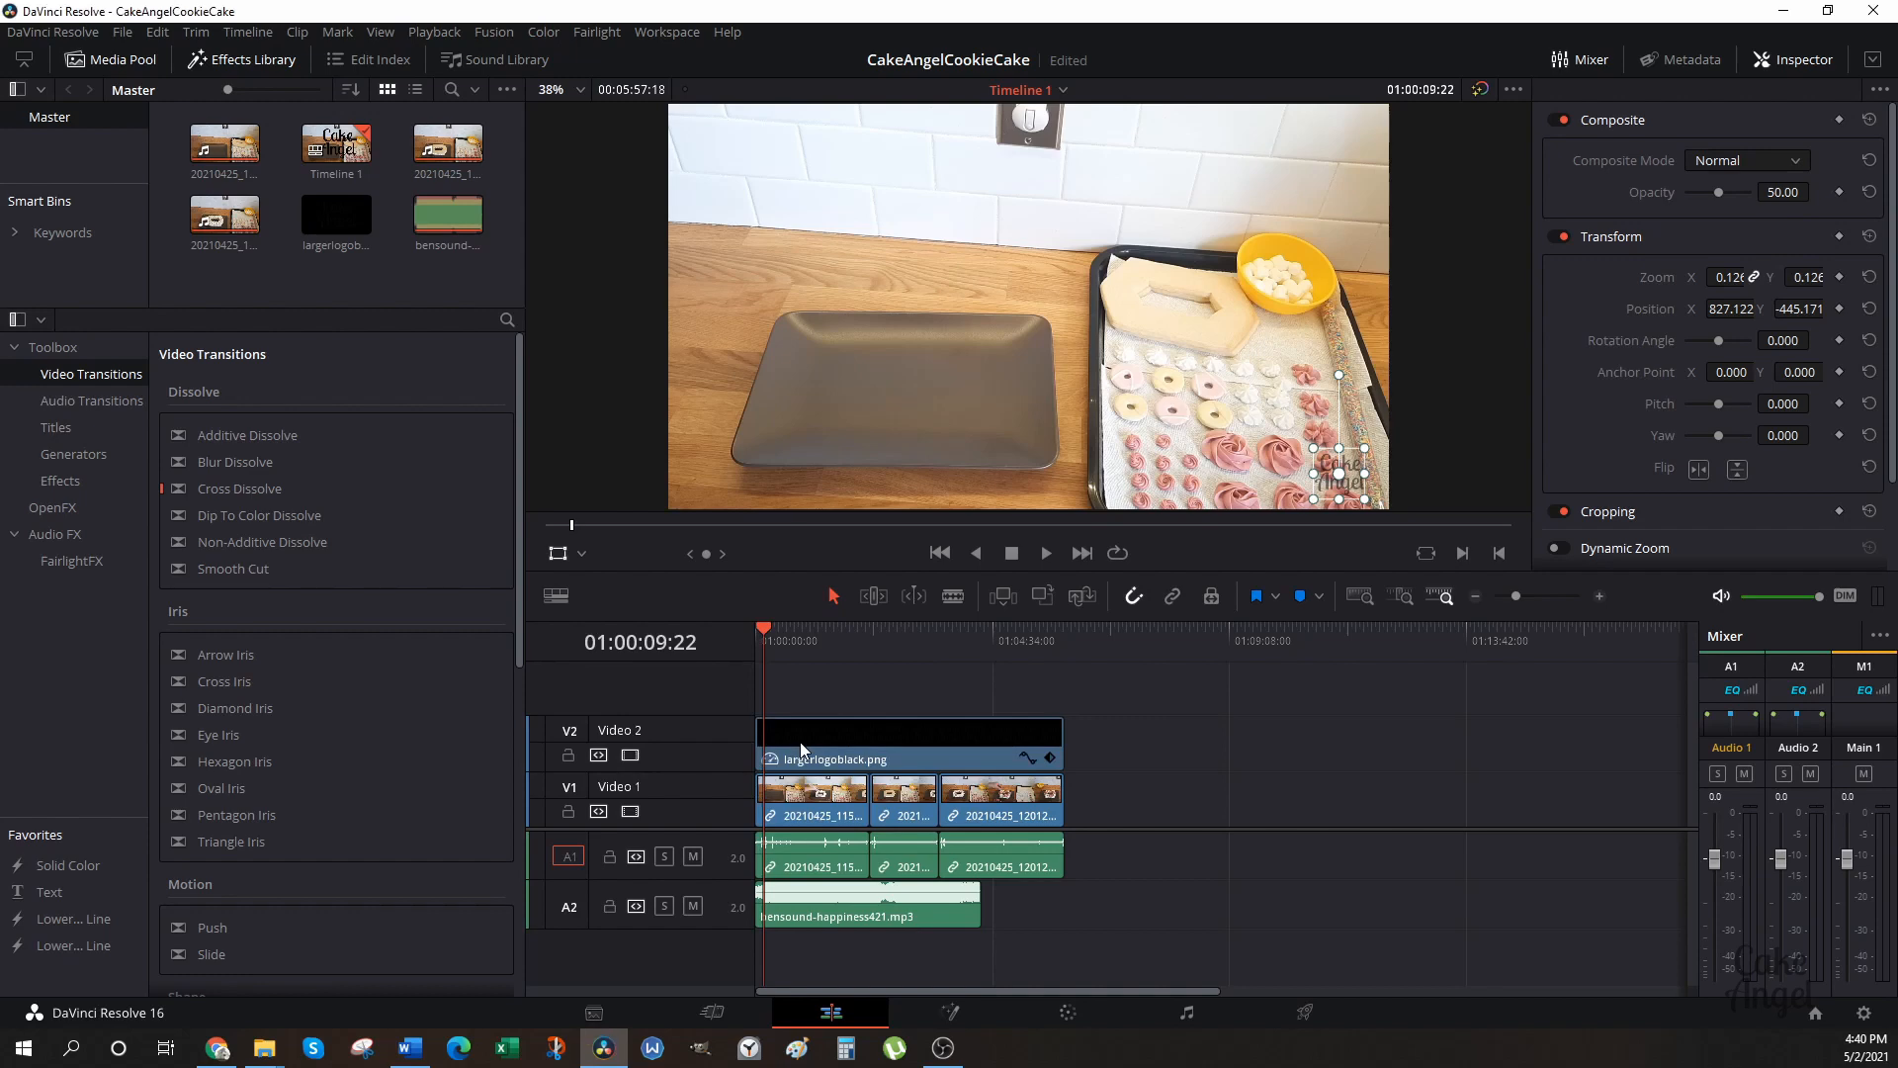
{"action": "right_click", "coordinate": [731, 862]}
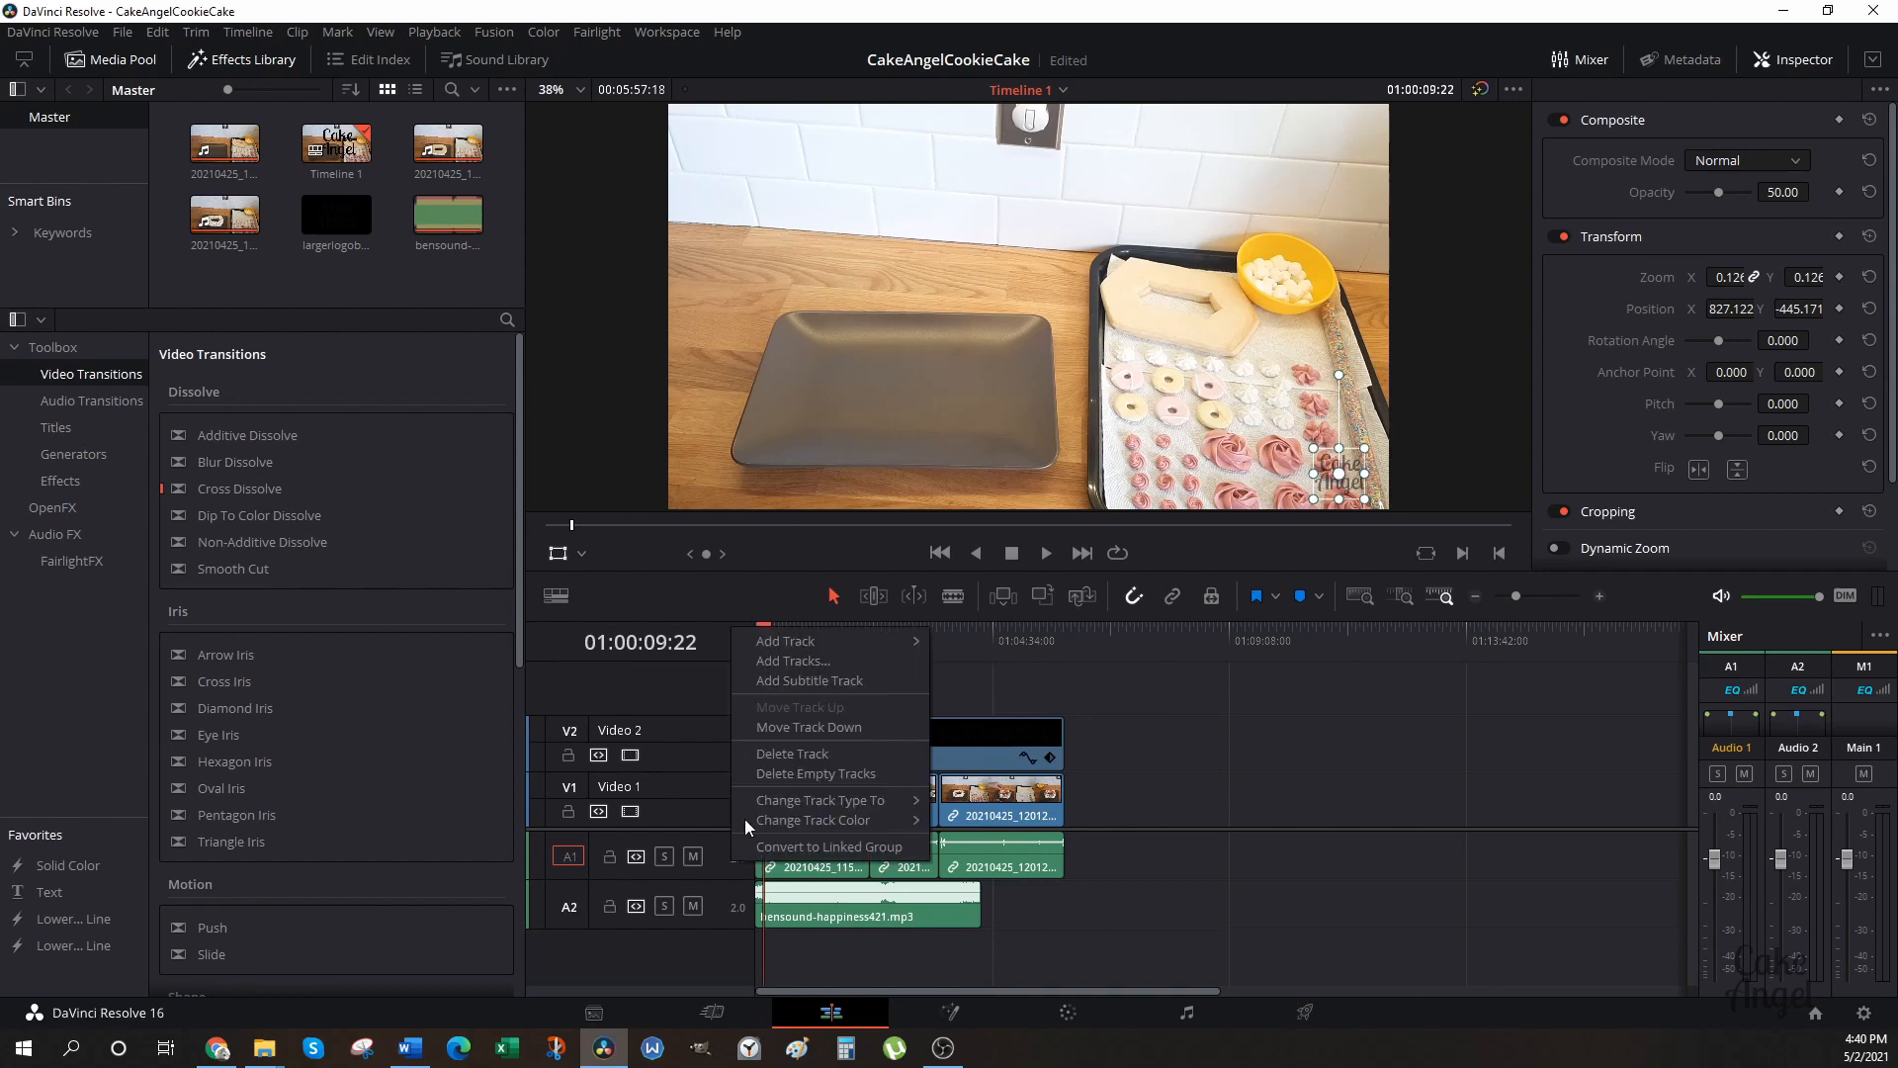
{"action": "left_click", "coordinate": [785, 757]}
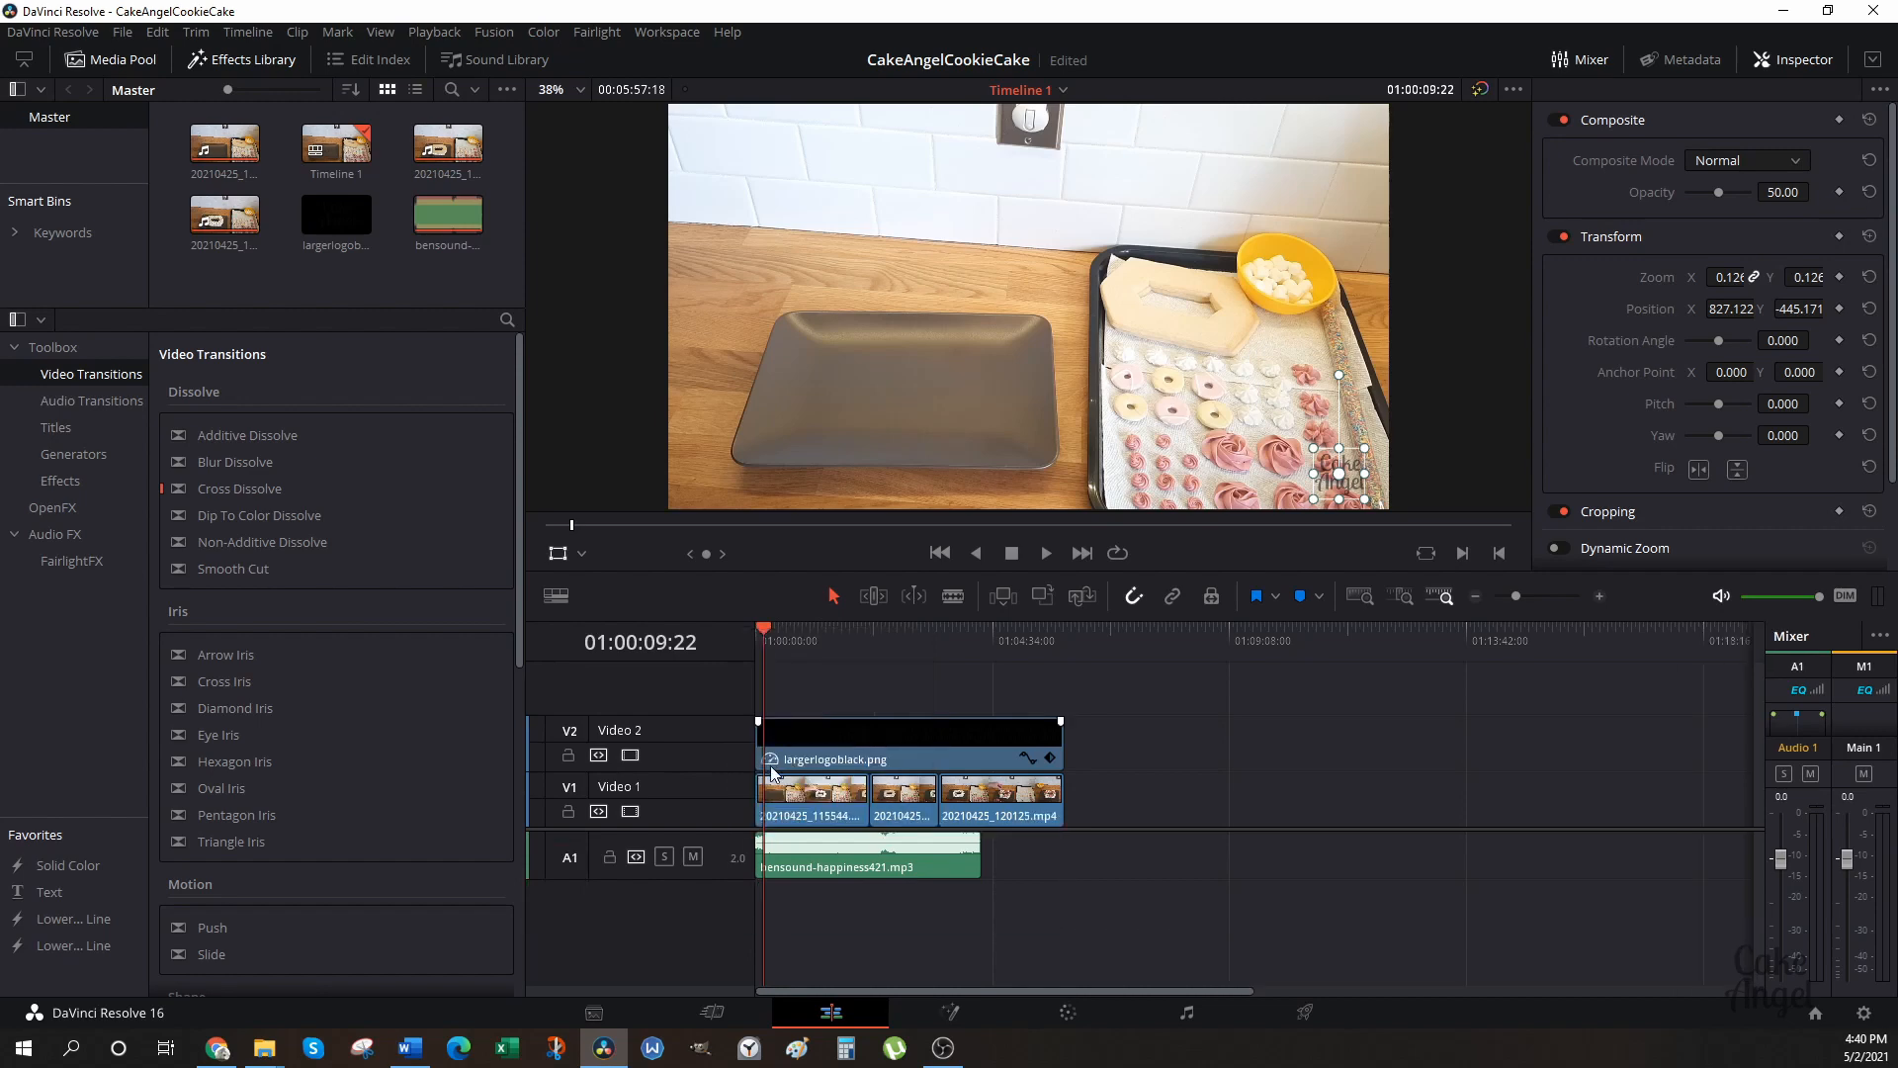
{"action": "key", "text": "ctrl+s"}
{"action": "key", "text": "ctrl+z"}
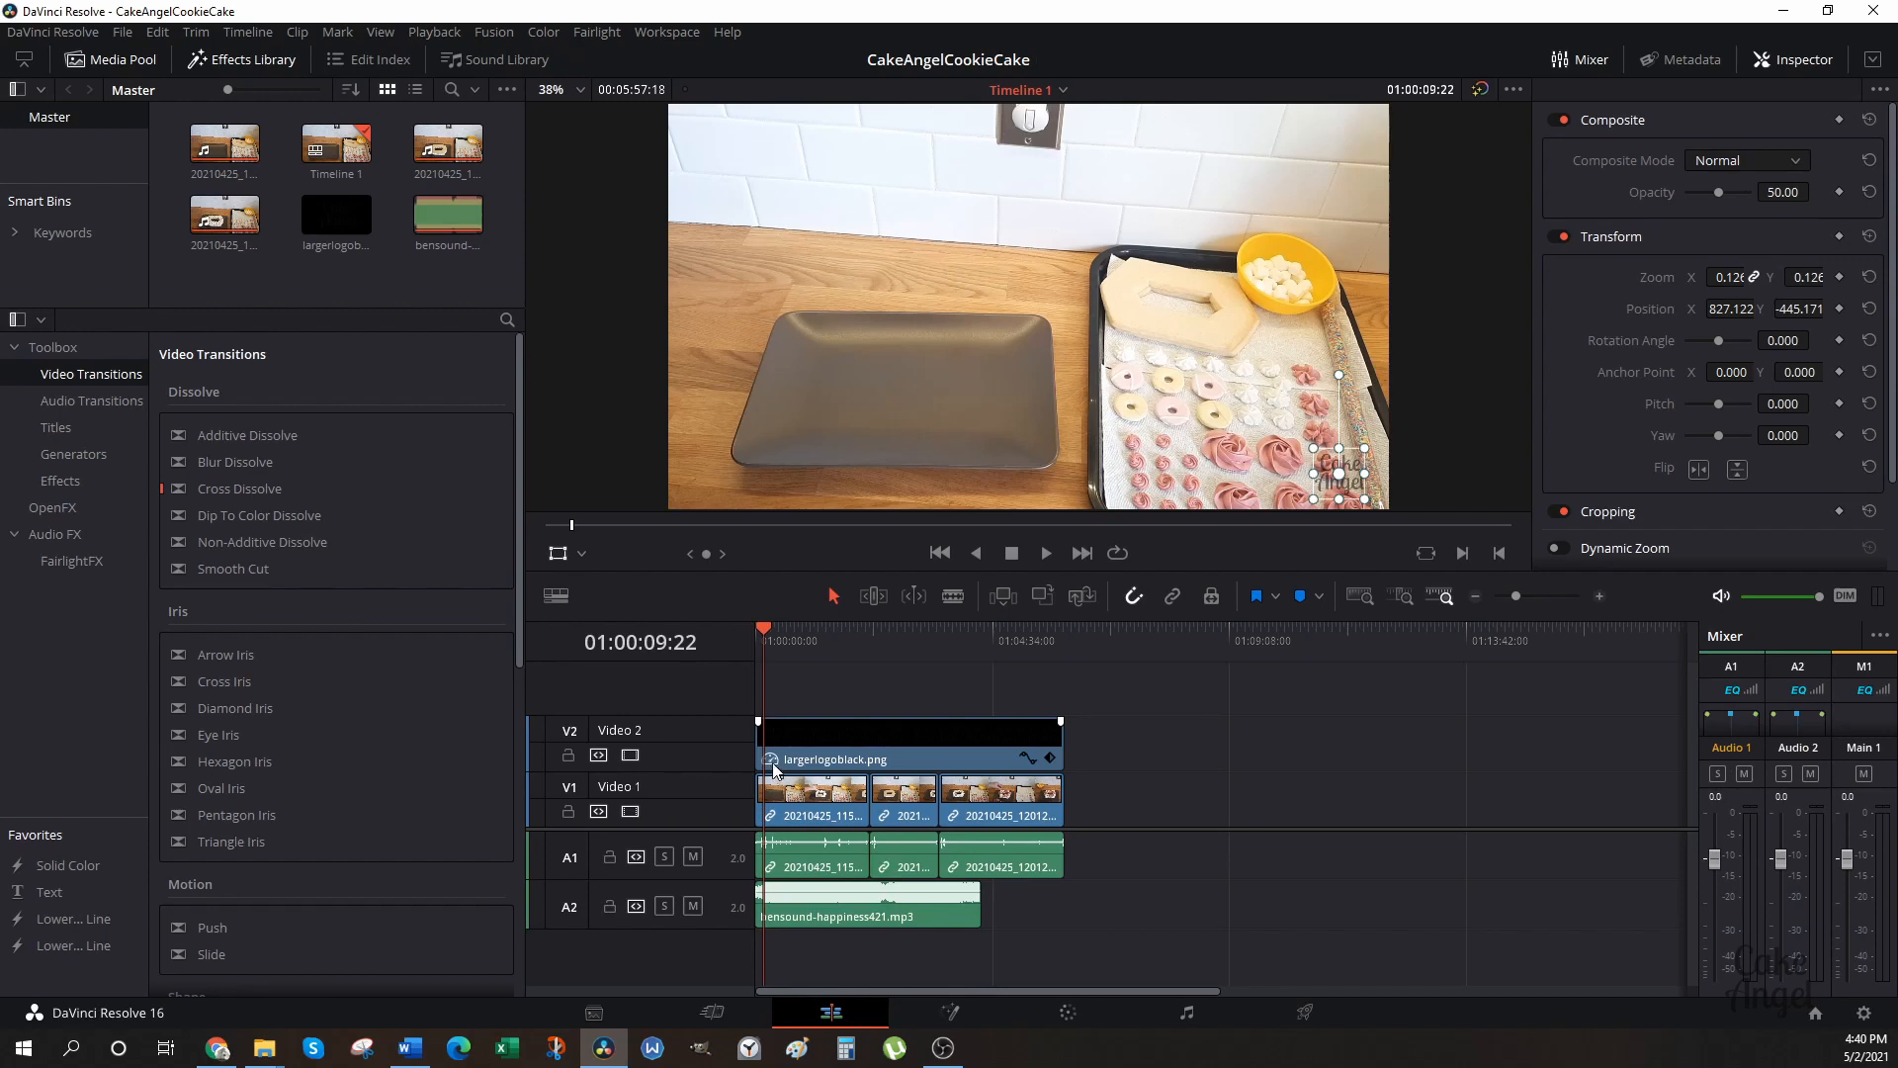
Delete the audio track holding the video clips' original sound, keeping the bensound-happiness421.mp3 music track.
{"action": "left_click", "coordinate": [776, 781]}
{"action": "left_click", "coordinate": [158, 33]}
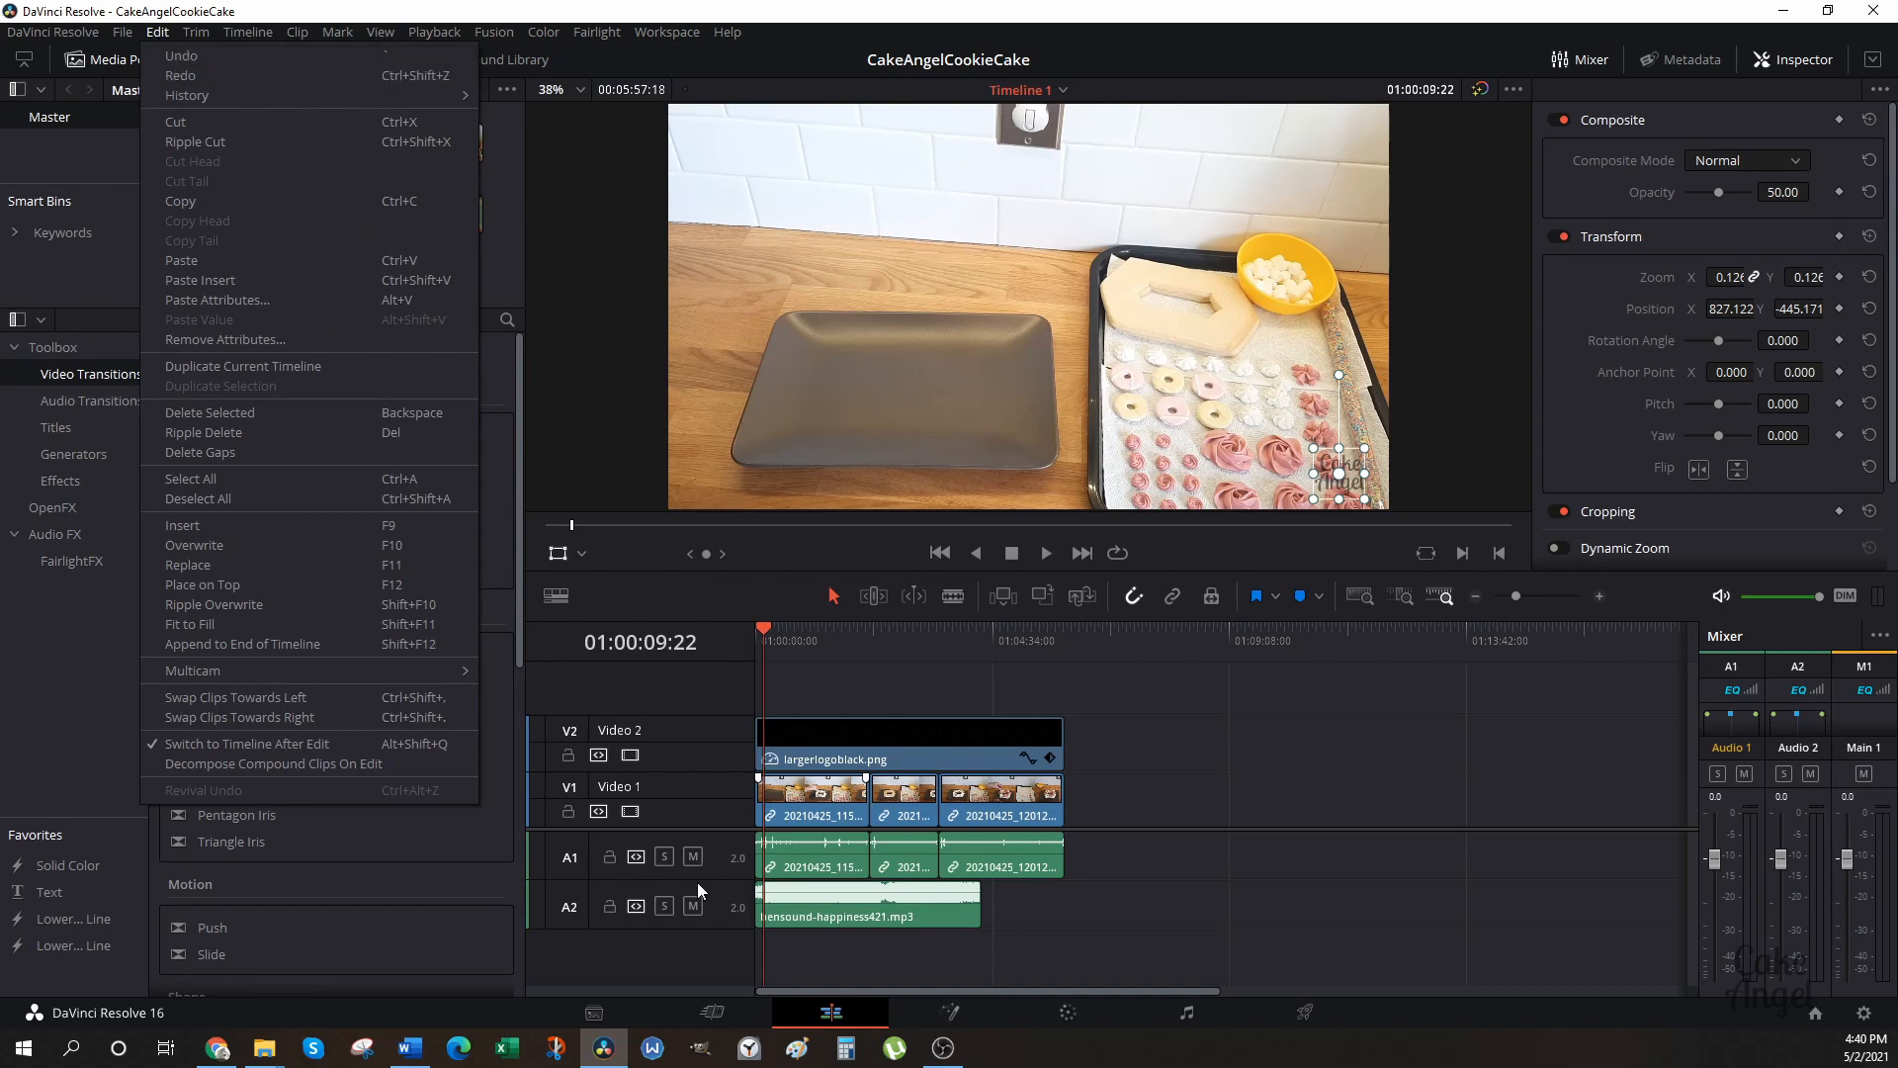
{"action": "right_click", "coordinate": [726, 850]}
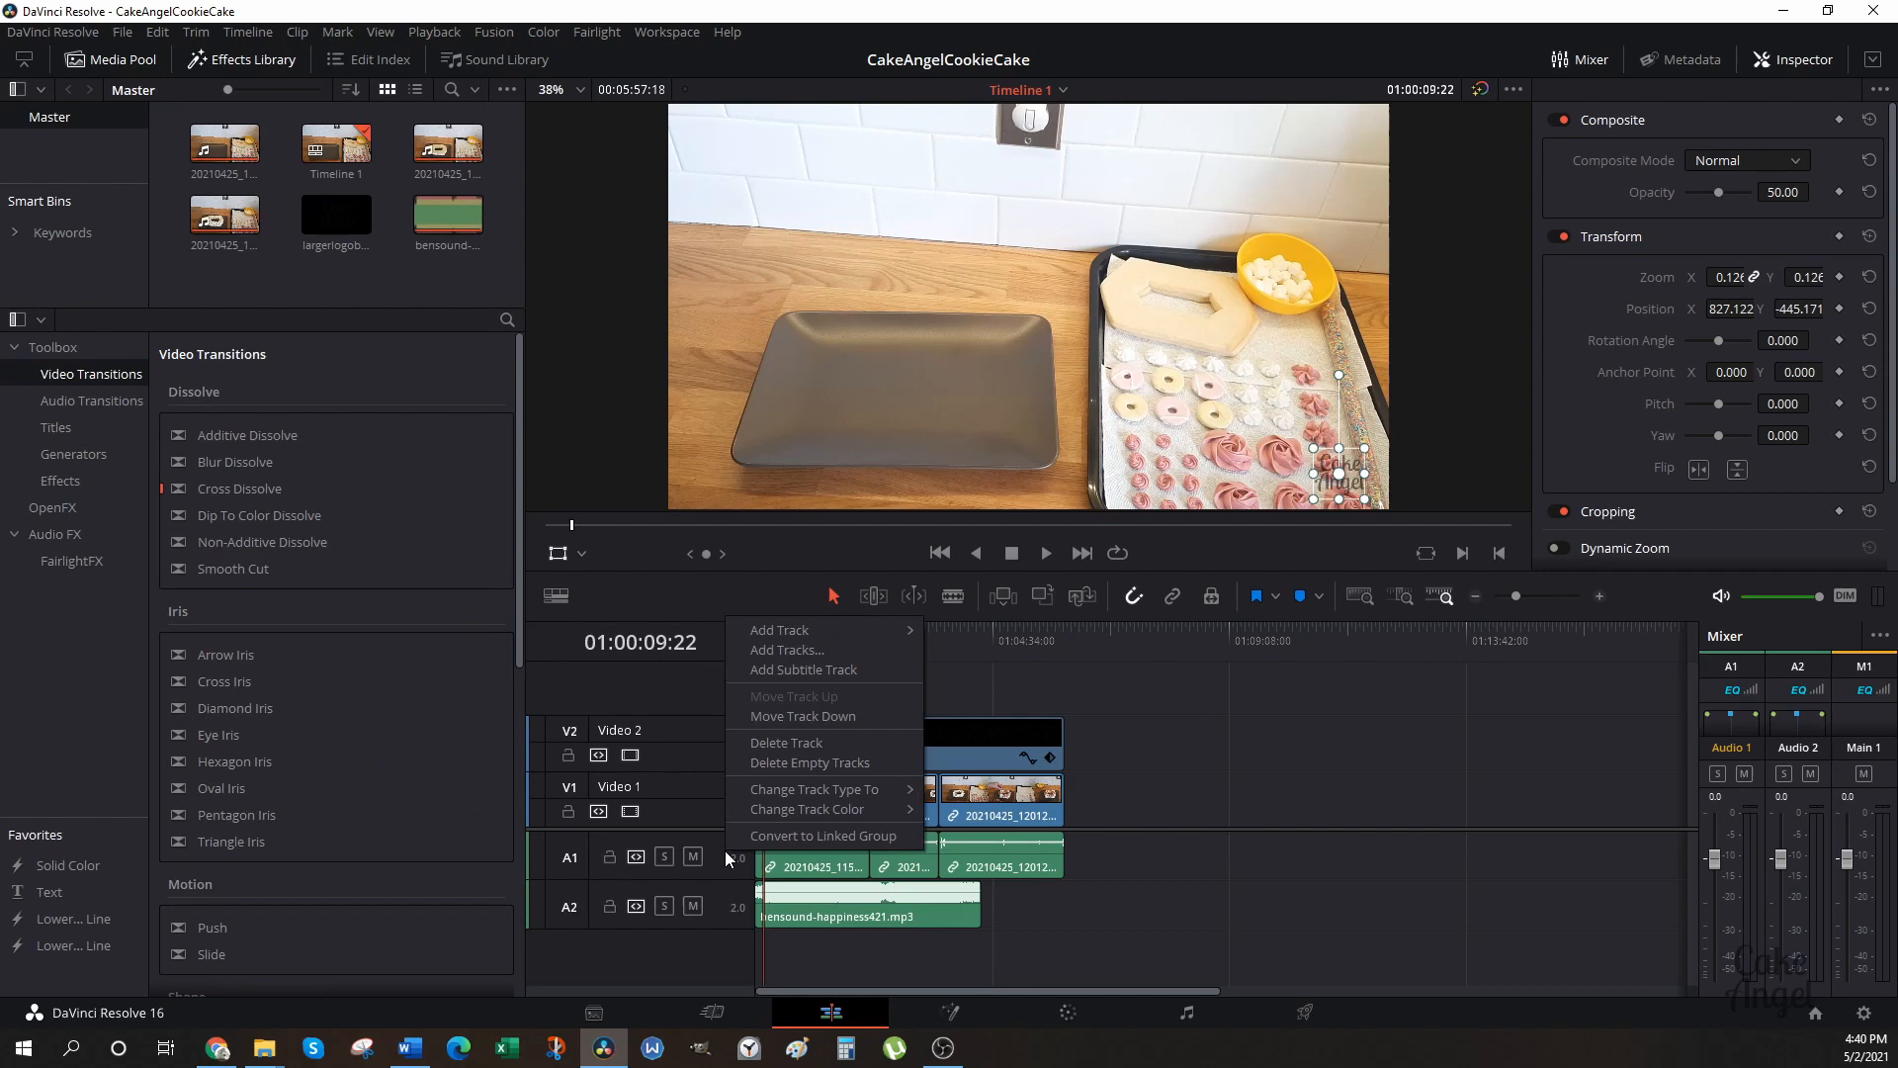
{"action": "left_click", "coordinate": [760, 742]}
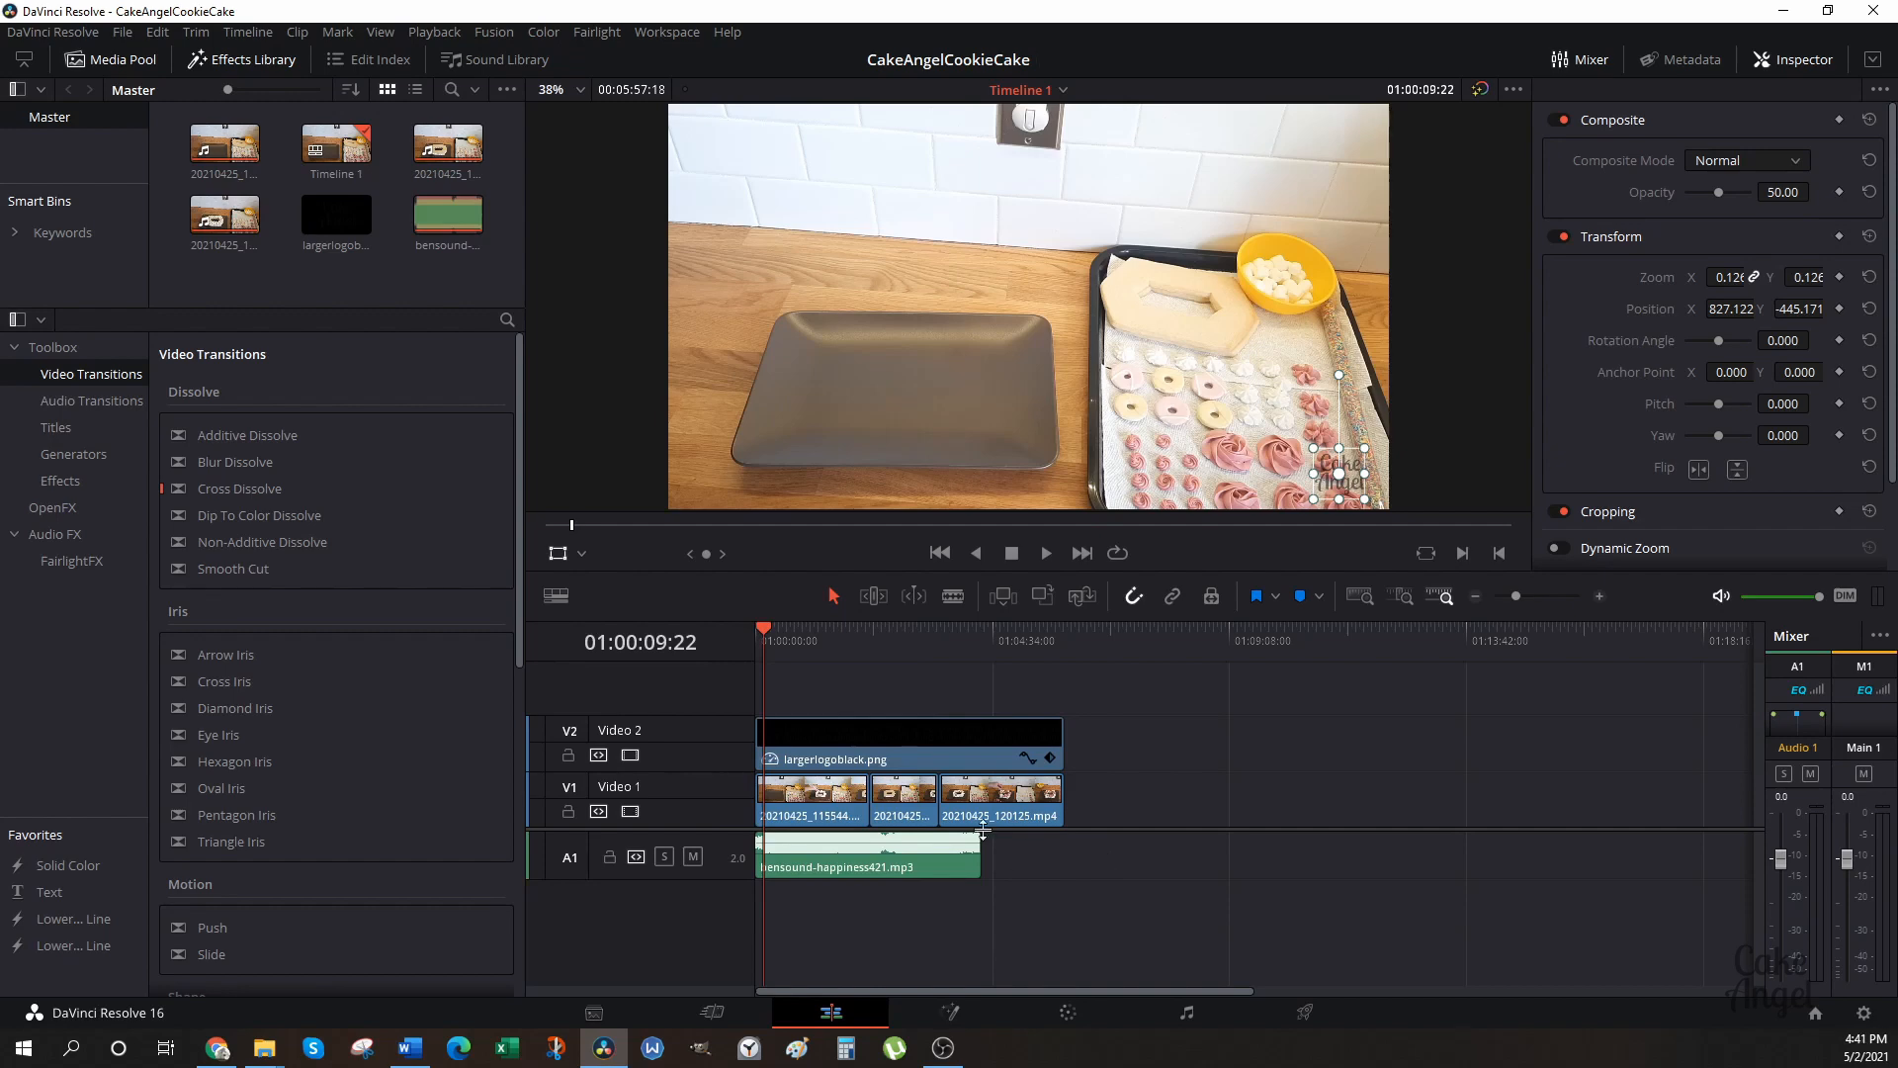
Split the first clip on Video 1 with the blade at 01:00:34:08.
{"action": "left_click", "coordinate": [762, 629]}
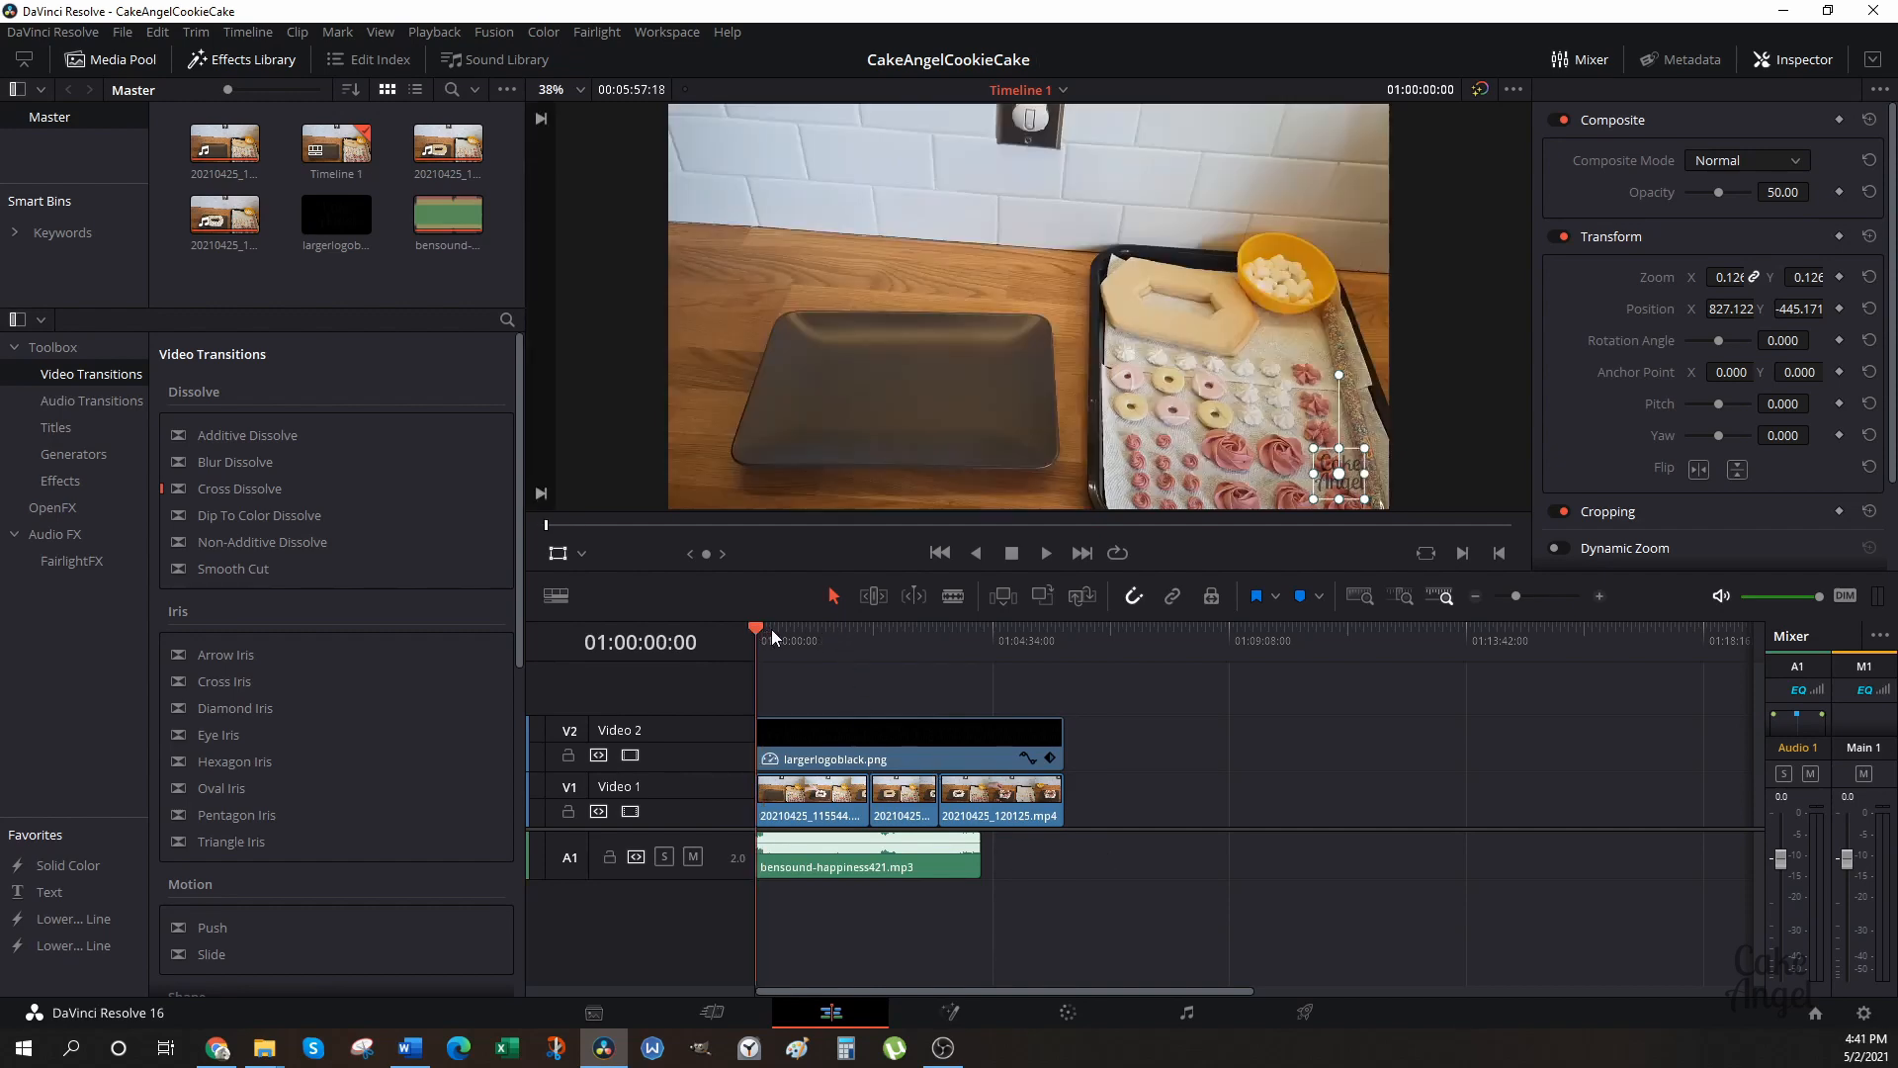
{"action": "mouse_move", "coordinate": [771, 628]}
{"action": "left_mouse_down"}
{"action": "mouse_move", "coordinate": [1041, 633]}
{"action": "mouse_move", "coordinate": [767, 638]}
{"action": "mouse_move", "coordinate": [785, 639]}
{"action": "left_mouse_up"}
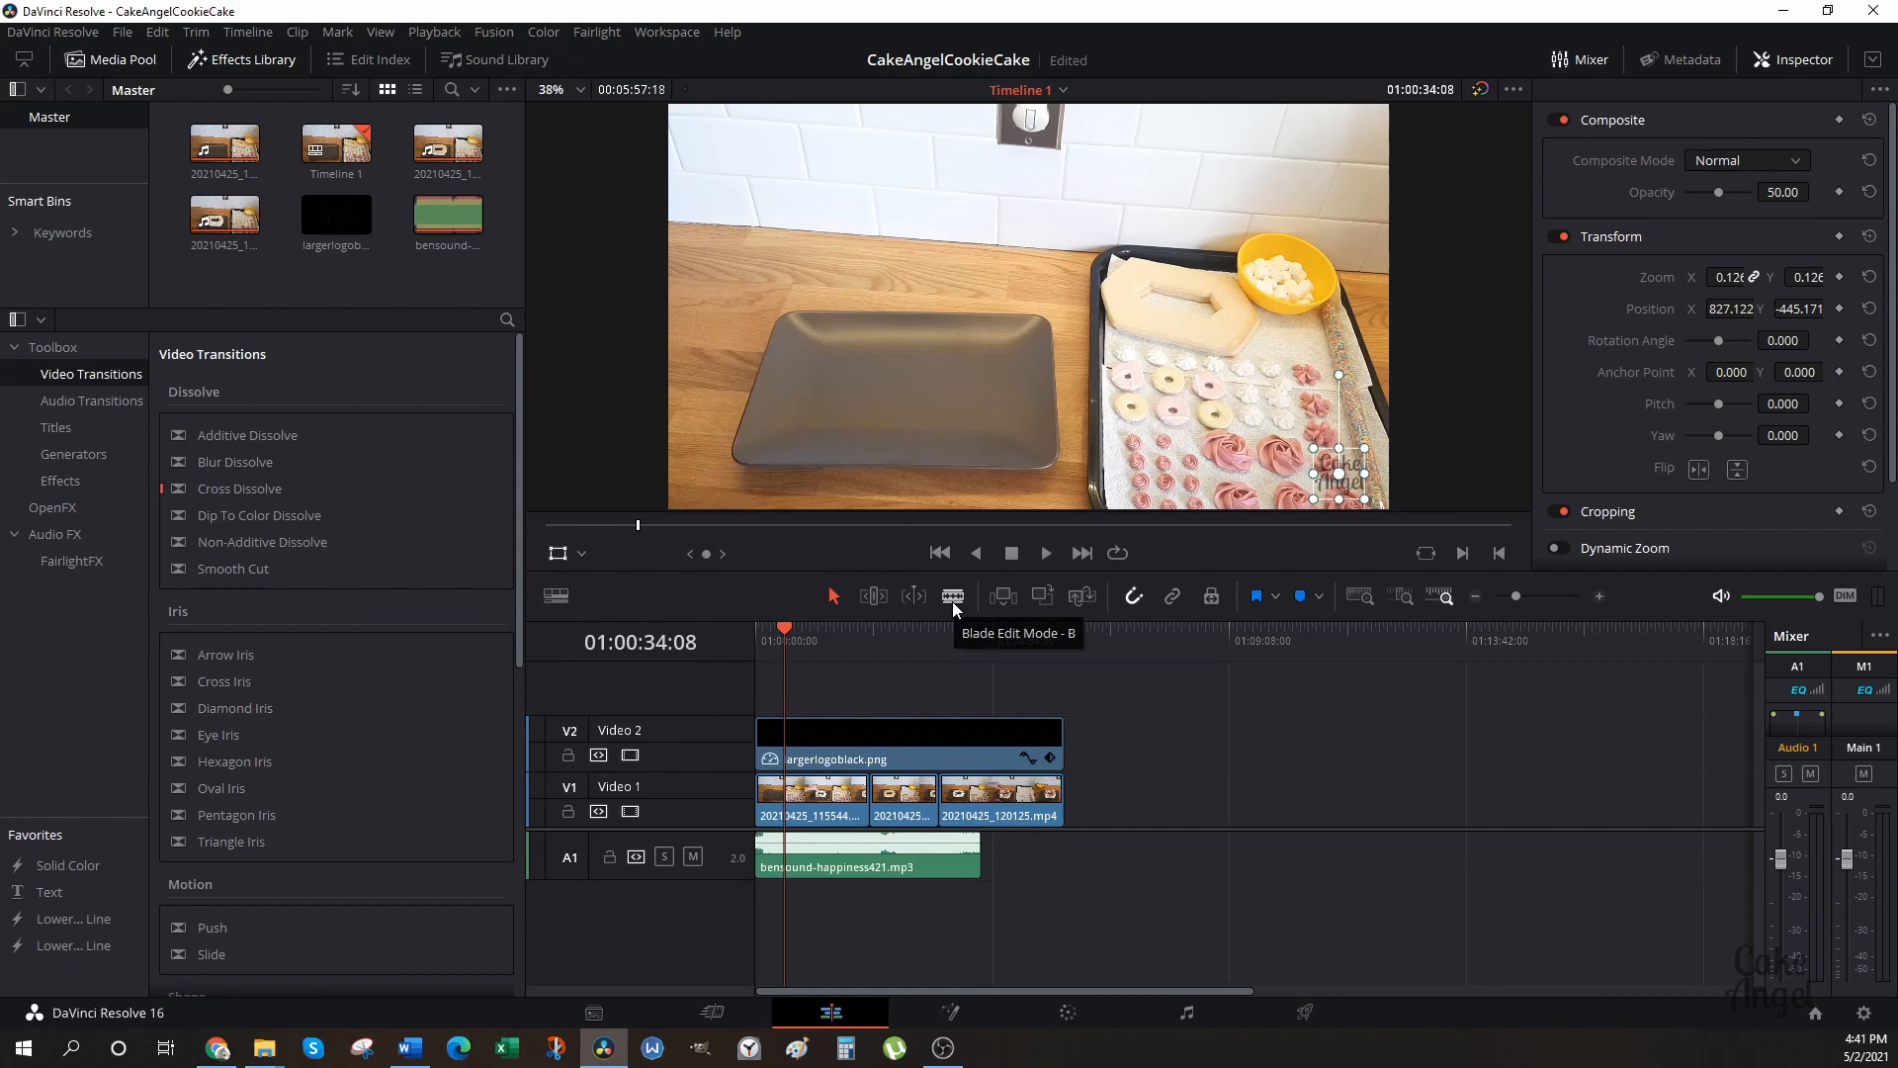
{"action": "left_click", "coordinate": [953, 596]}
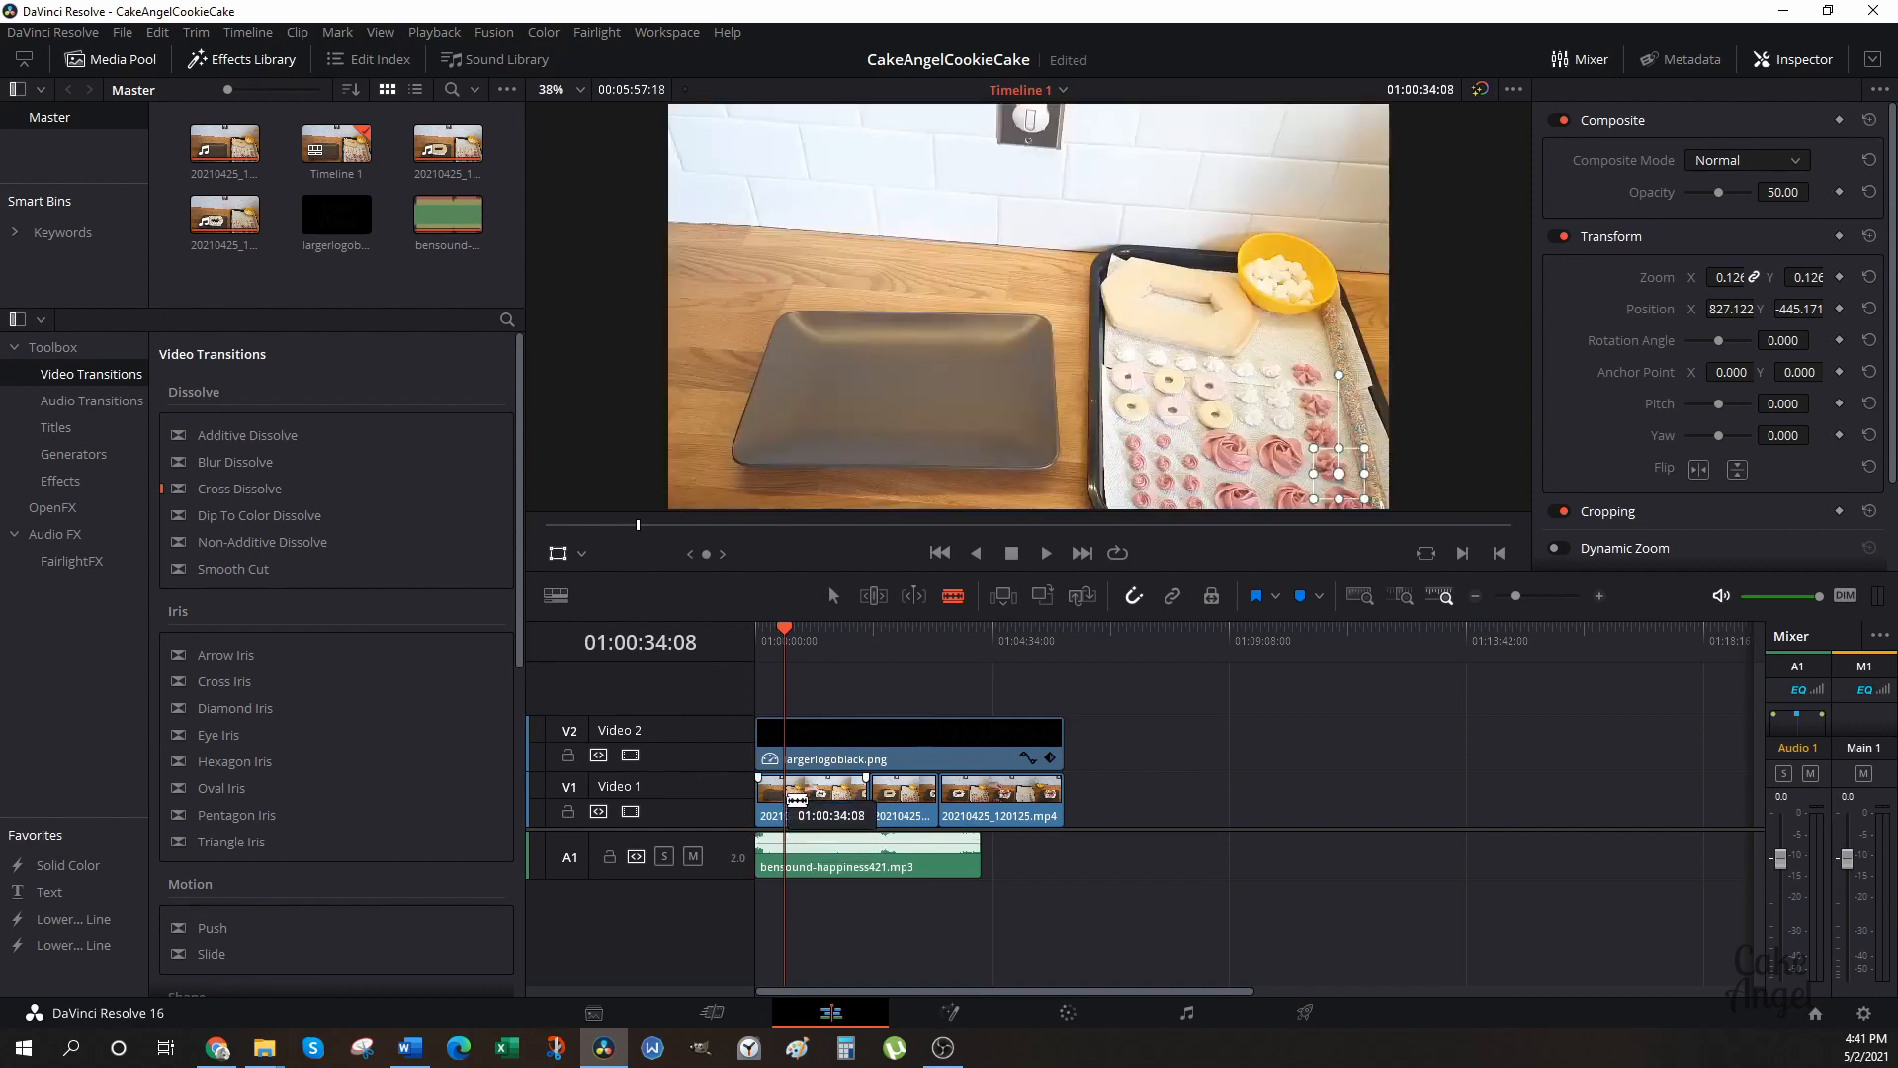
{"action": "left_click", "coordinate": [797, 798]}
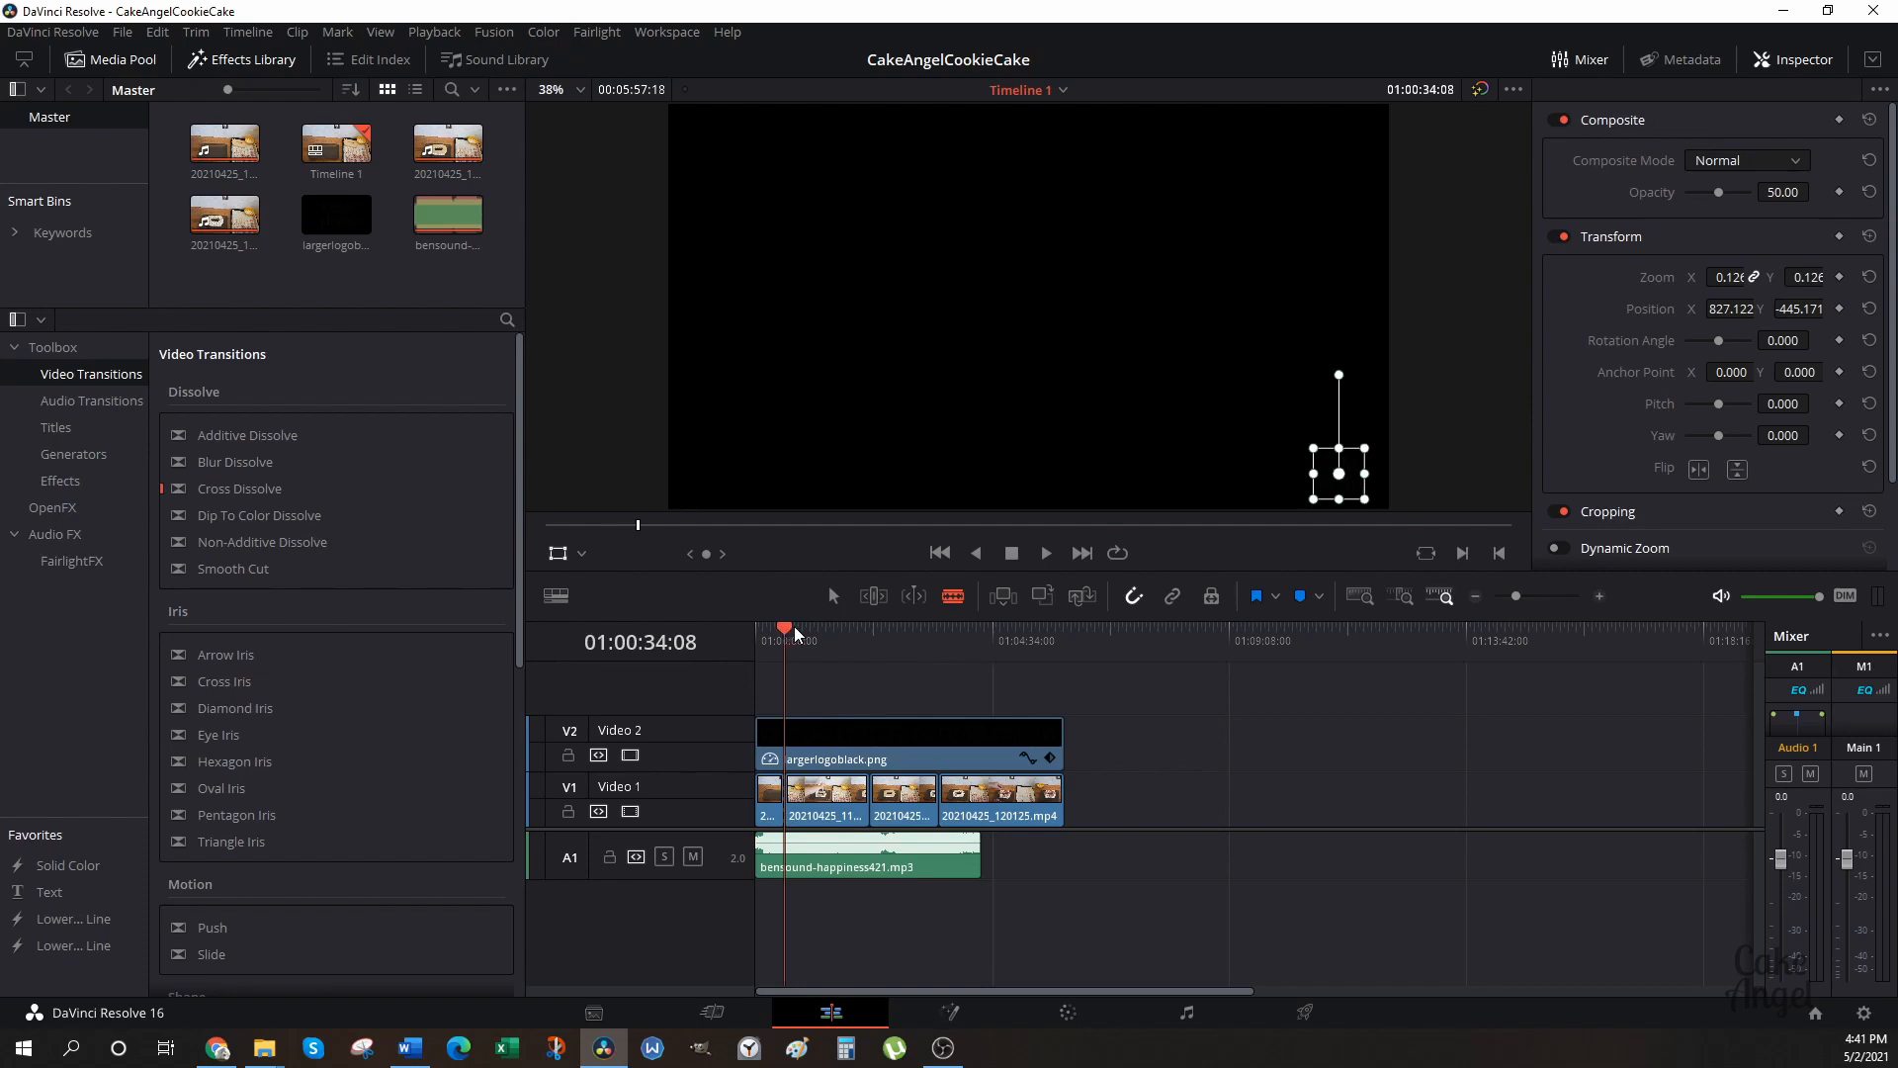
Delete the short opening piece of the split clip on Video 1, leaving a gap at the start.
{"action": "left_click_drag", "start_coordinate": [785, 630], "coordinate": [824, 640]}
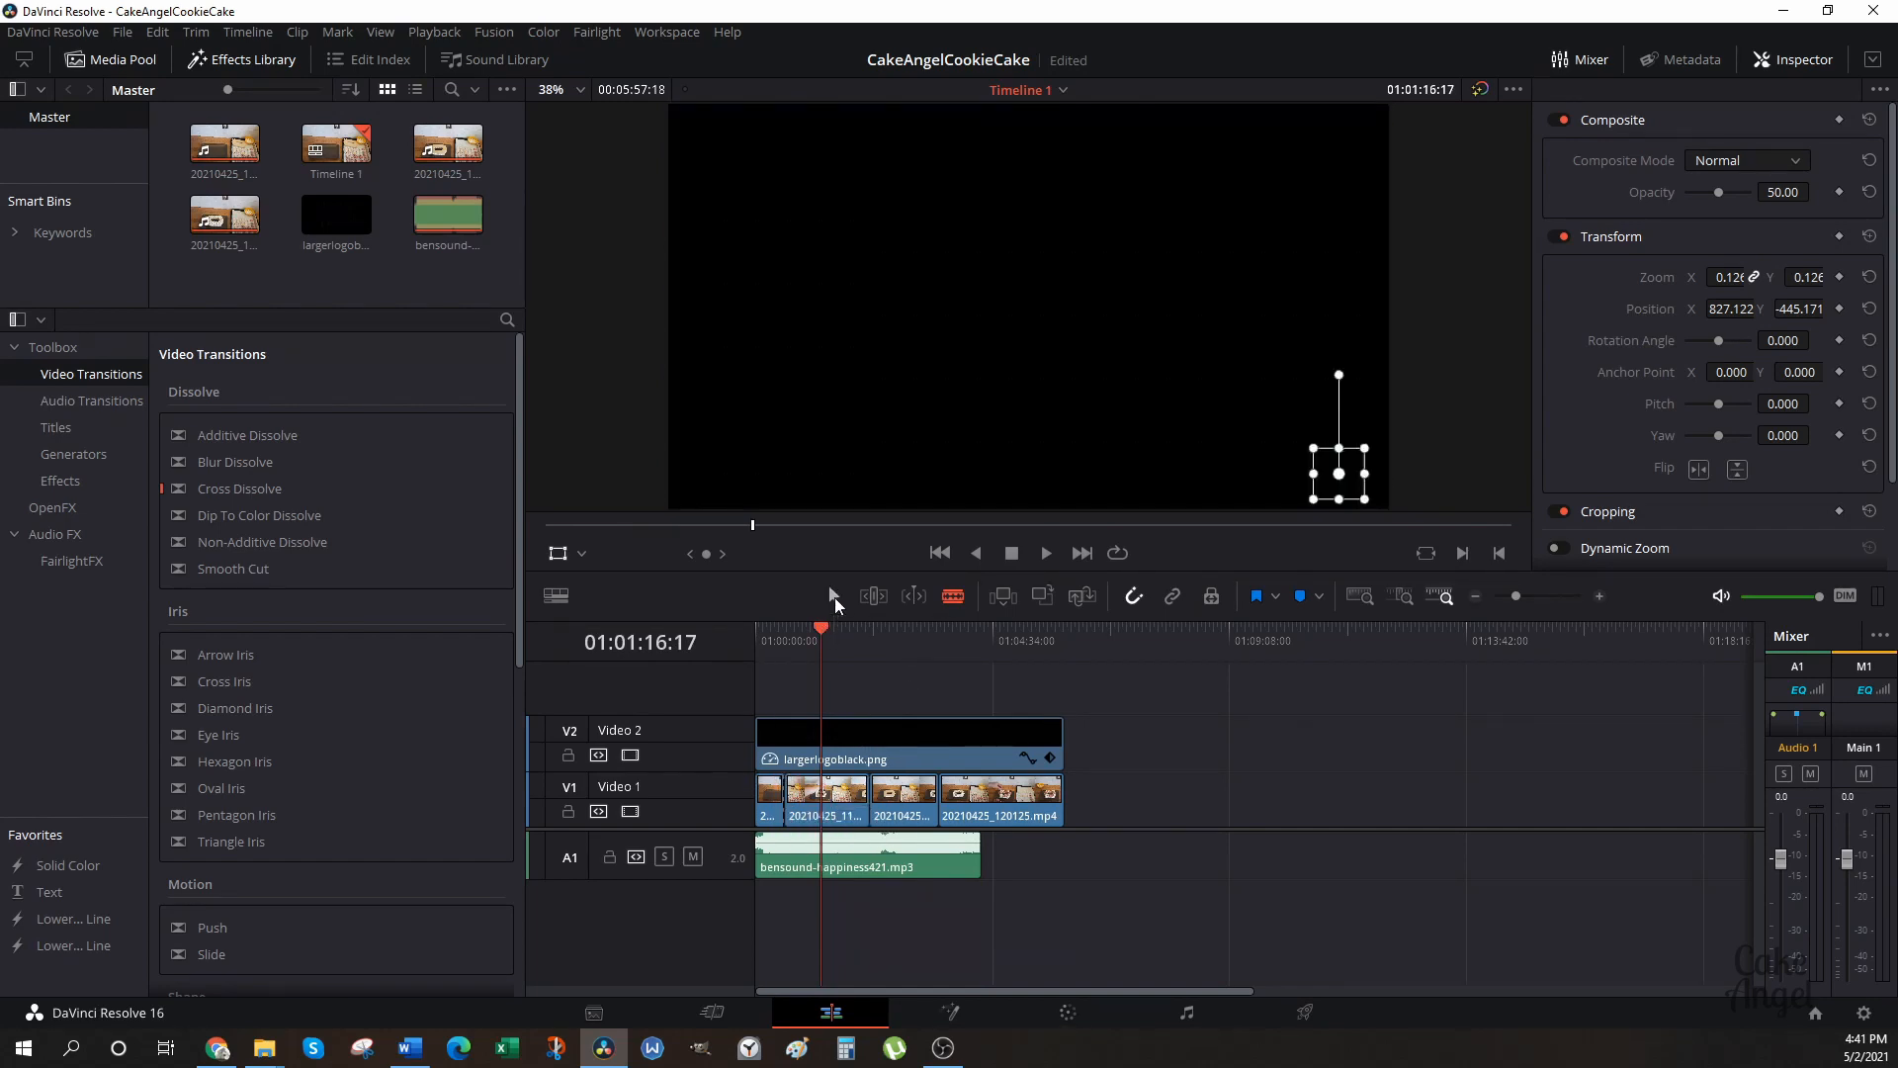
{"action": "left_click", "coordinate": [833, 596]}
{"action": "right_click", "coordinate": [773, 805]}
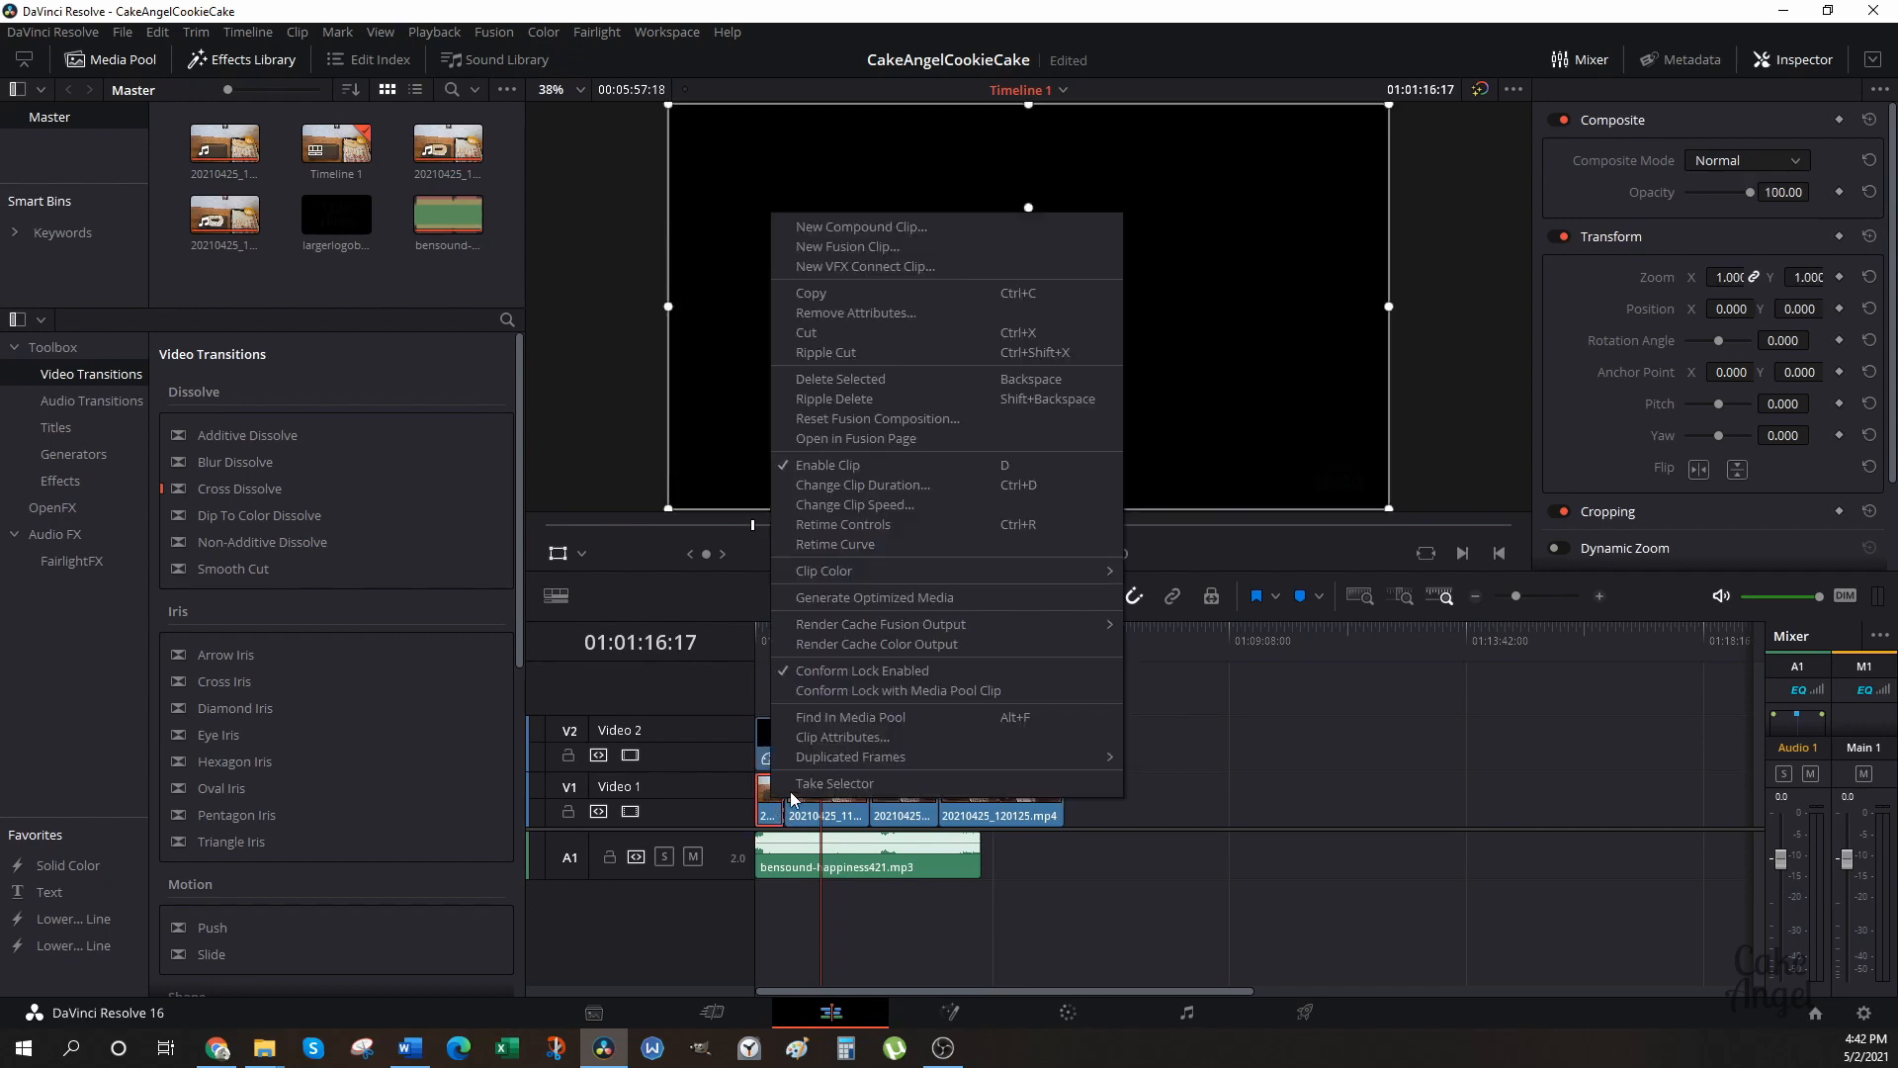
{"action": "left_click", "coordinate": [821, 380]}
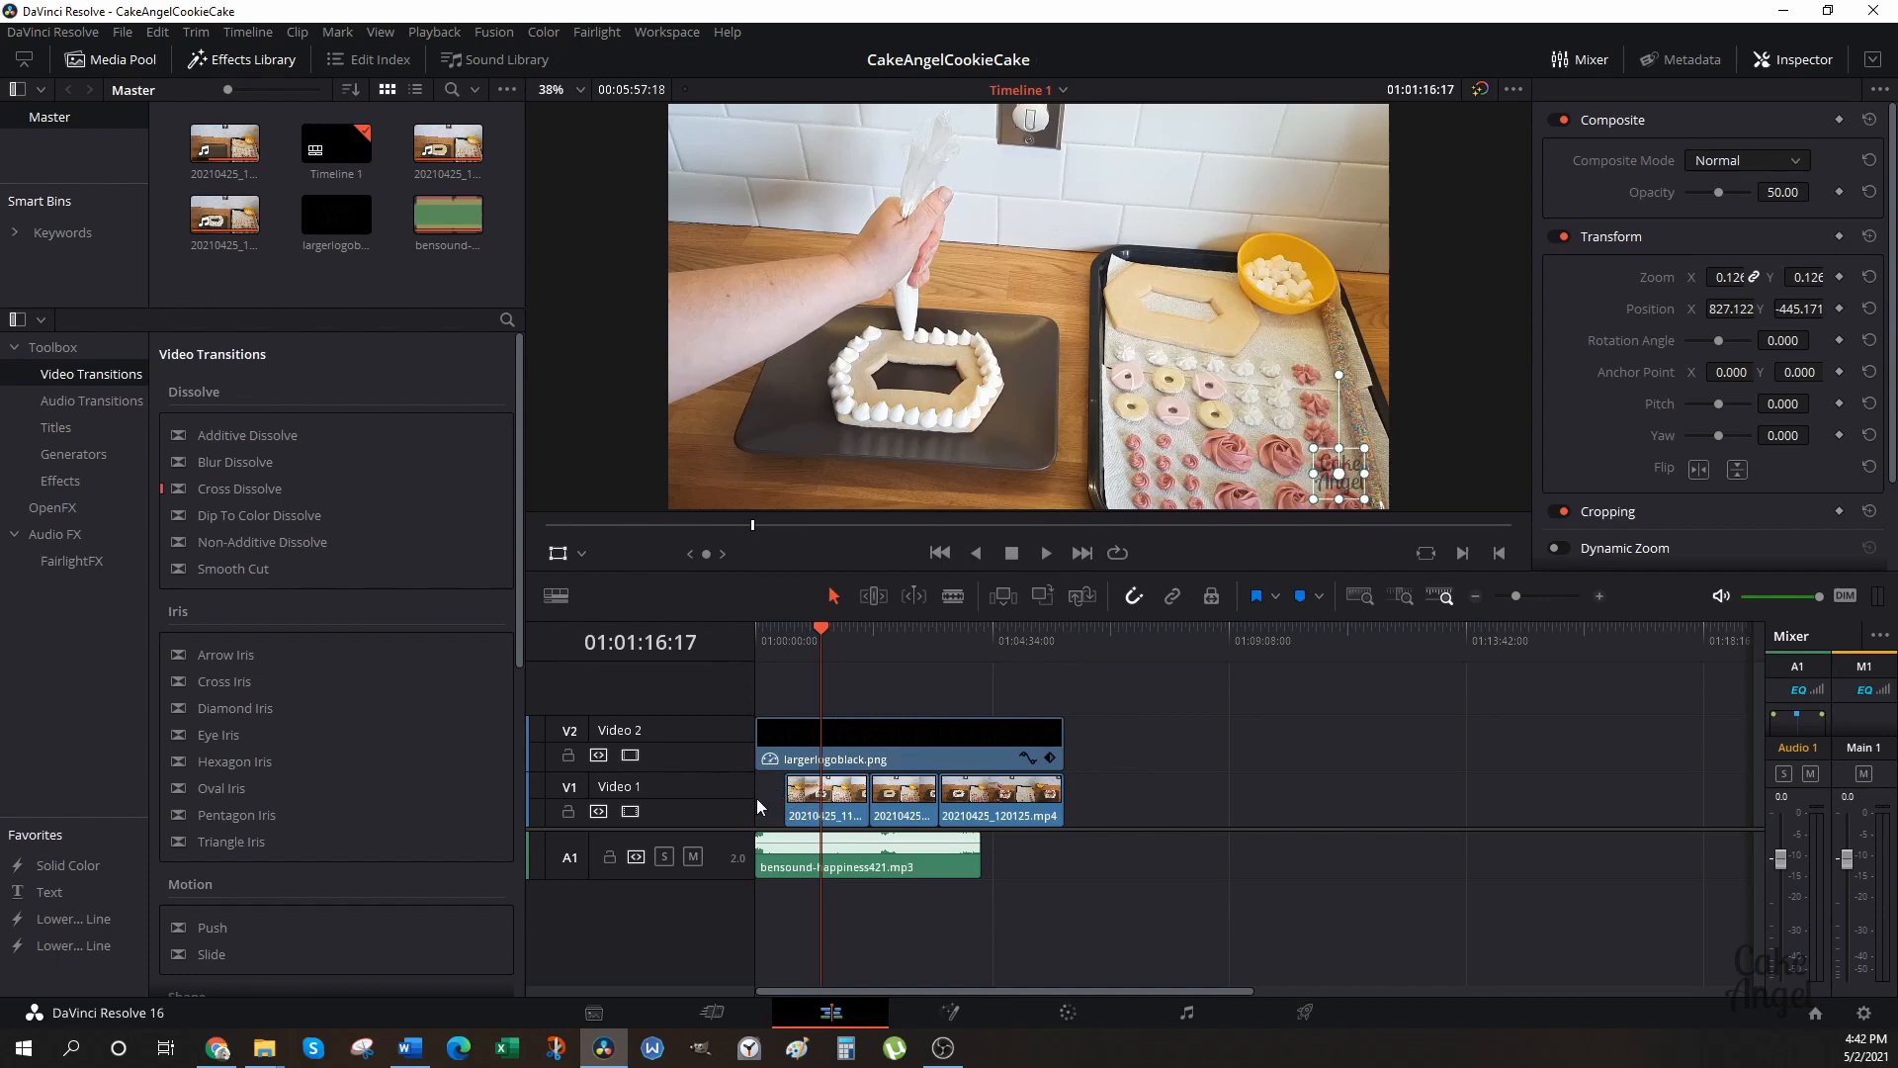
Select all three remaining clips on Video 1 and move them together to the timeline start, closing the gap.
{"action": "left_click", "coordinate": [1048, 812]}
{"action": "left_click", "coordinate": [1089, 799]}
{"action": "left_click_drag", "start_coordinate": [1058, 796], "coordinate": [811, 806]}
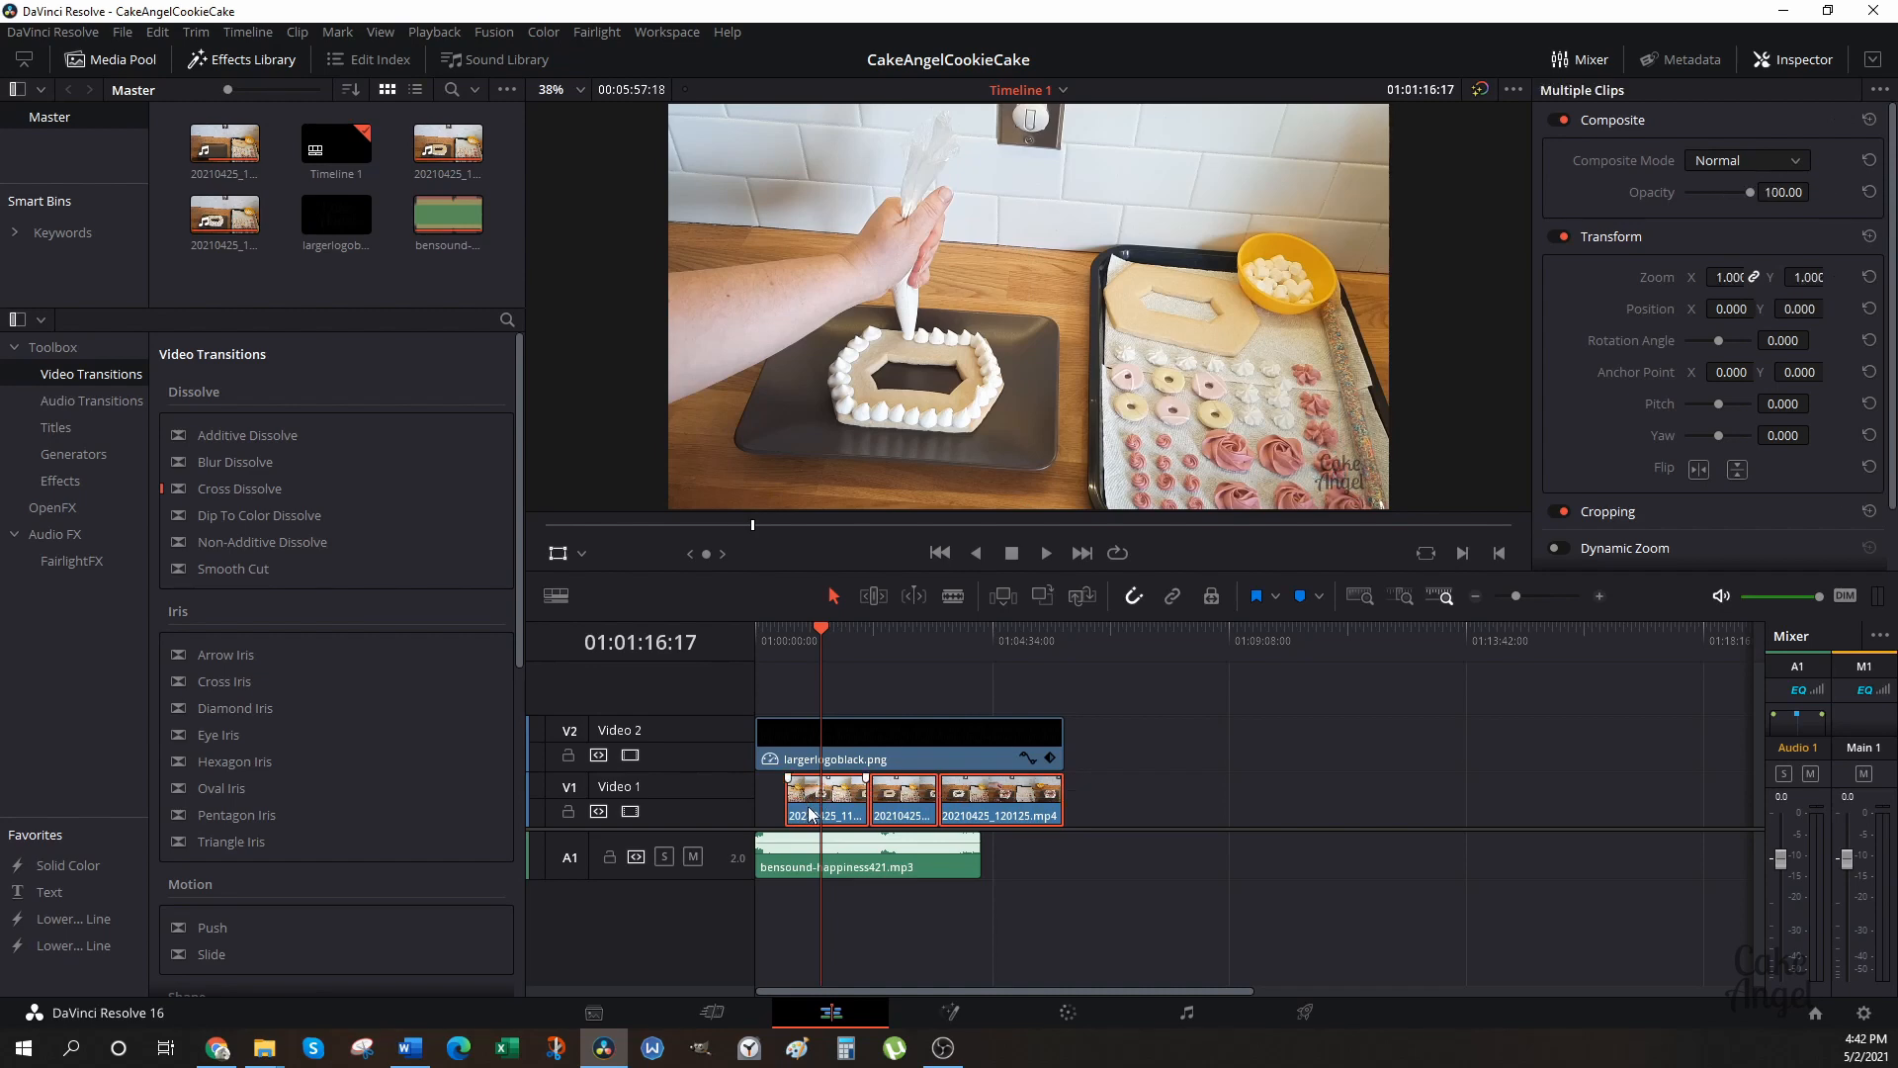
{"action": "left_click_drag", "start_coordinate": [808, 813], "coordinate": [774, 794]}
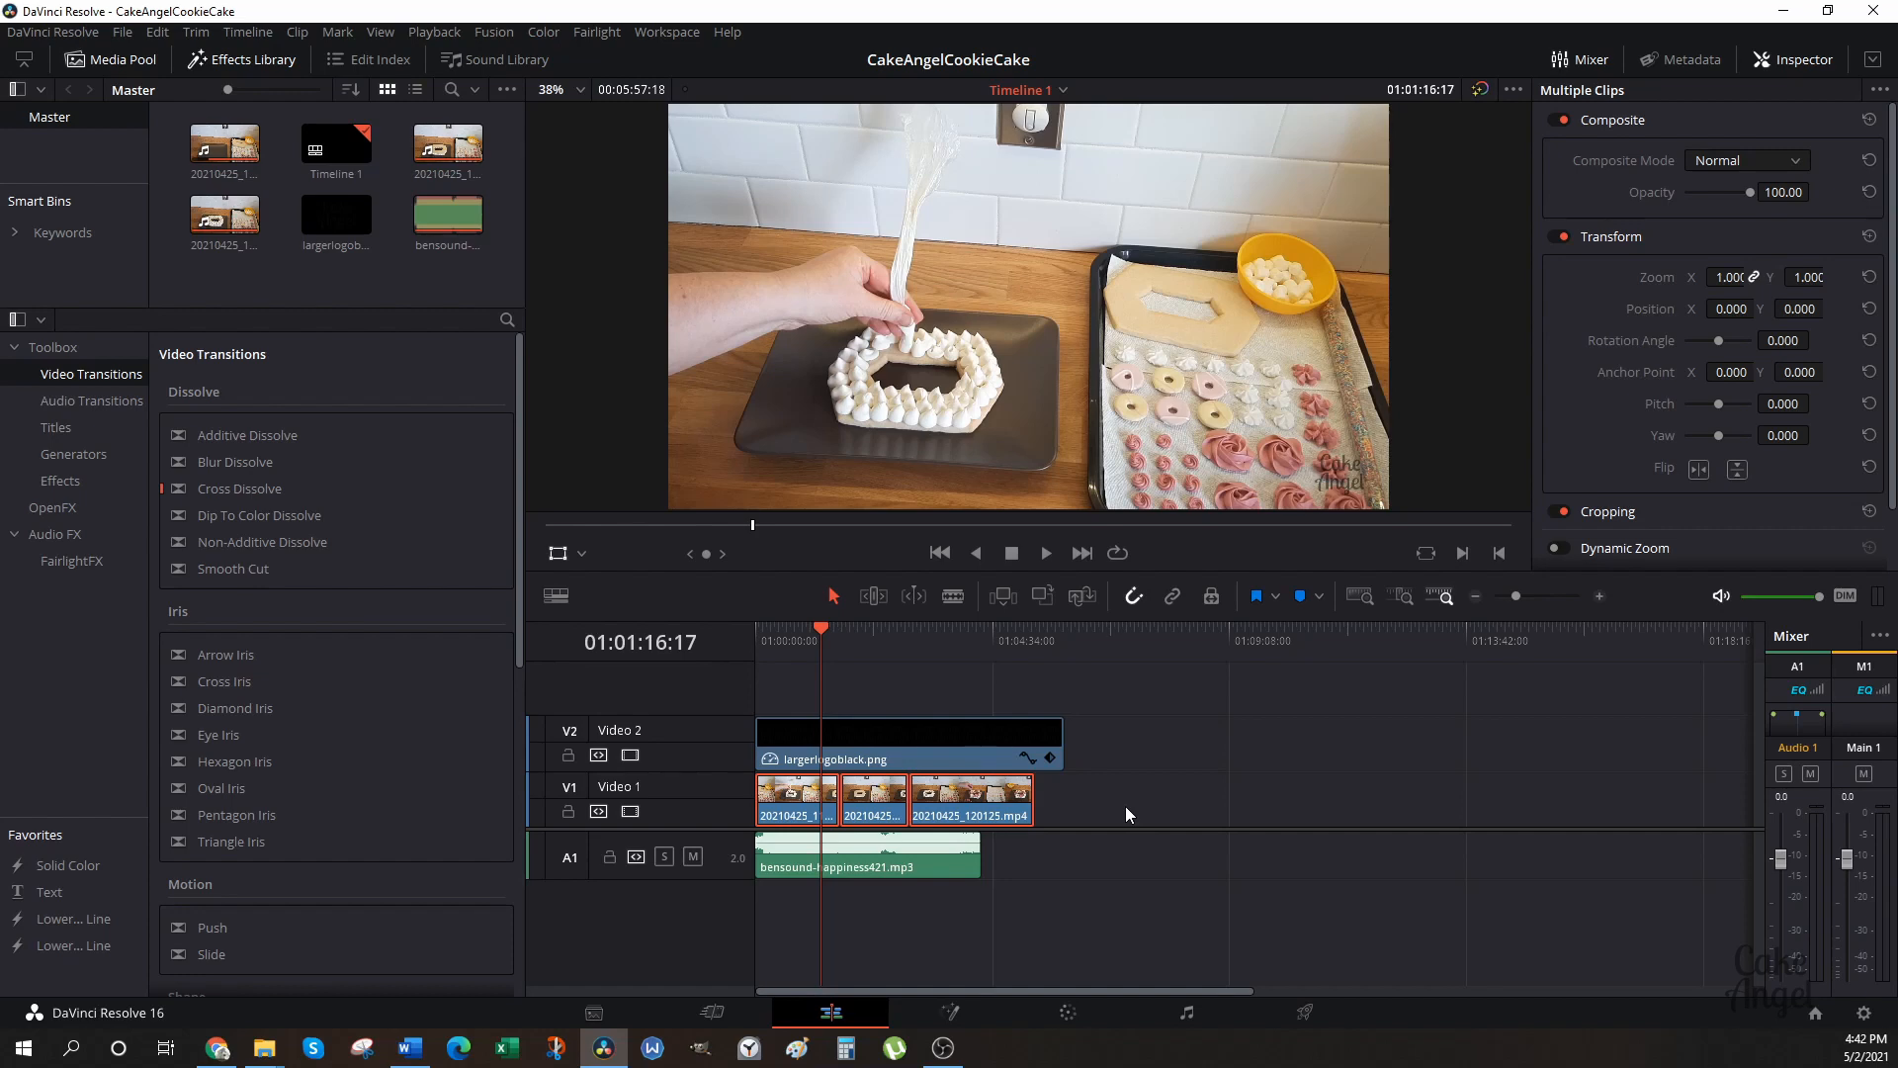
Mute the music track A1 and play about the first twelve seconds from the timeline start.
{"action": "left_click_drag", "start_coordinate": [821, 629], "coordinate": [762, 635]}
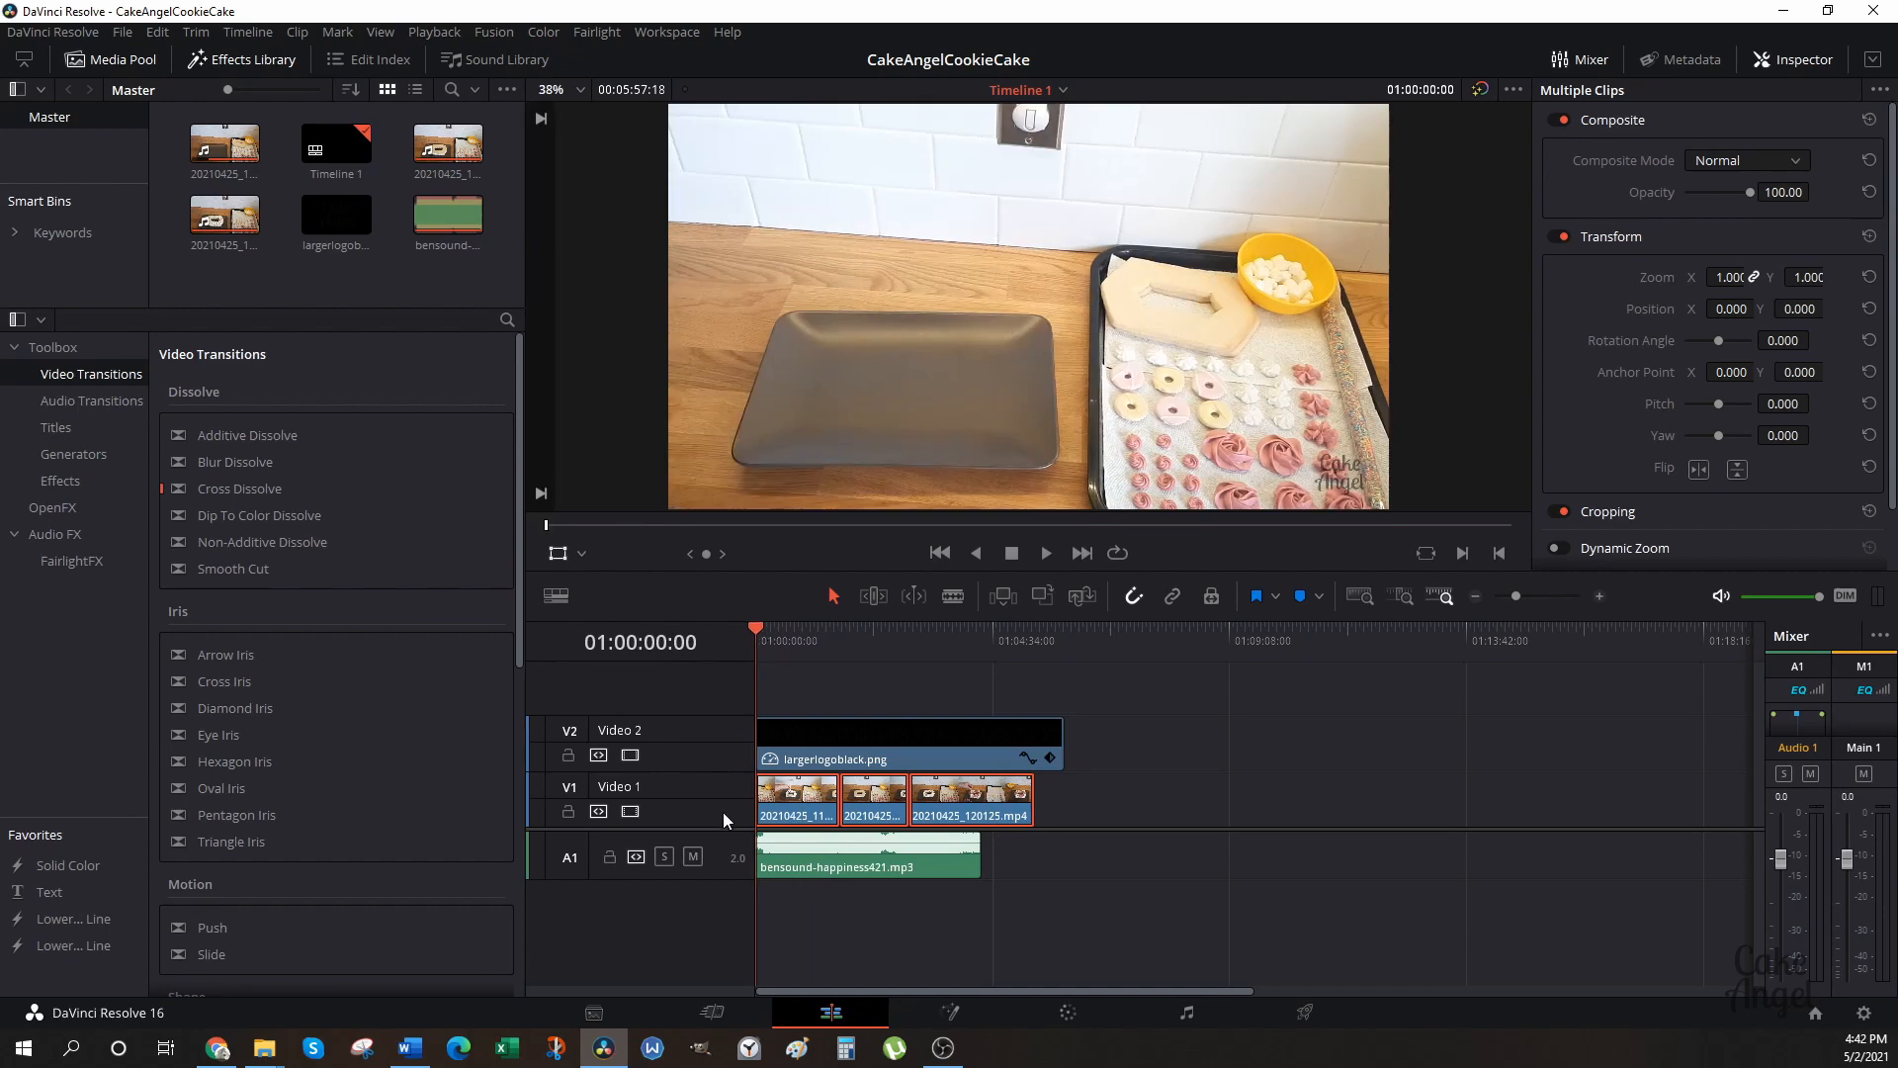
{"action": "left_click", "coordinate": [694, 856]}
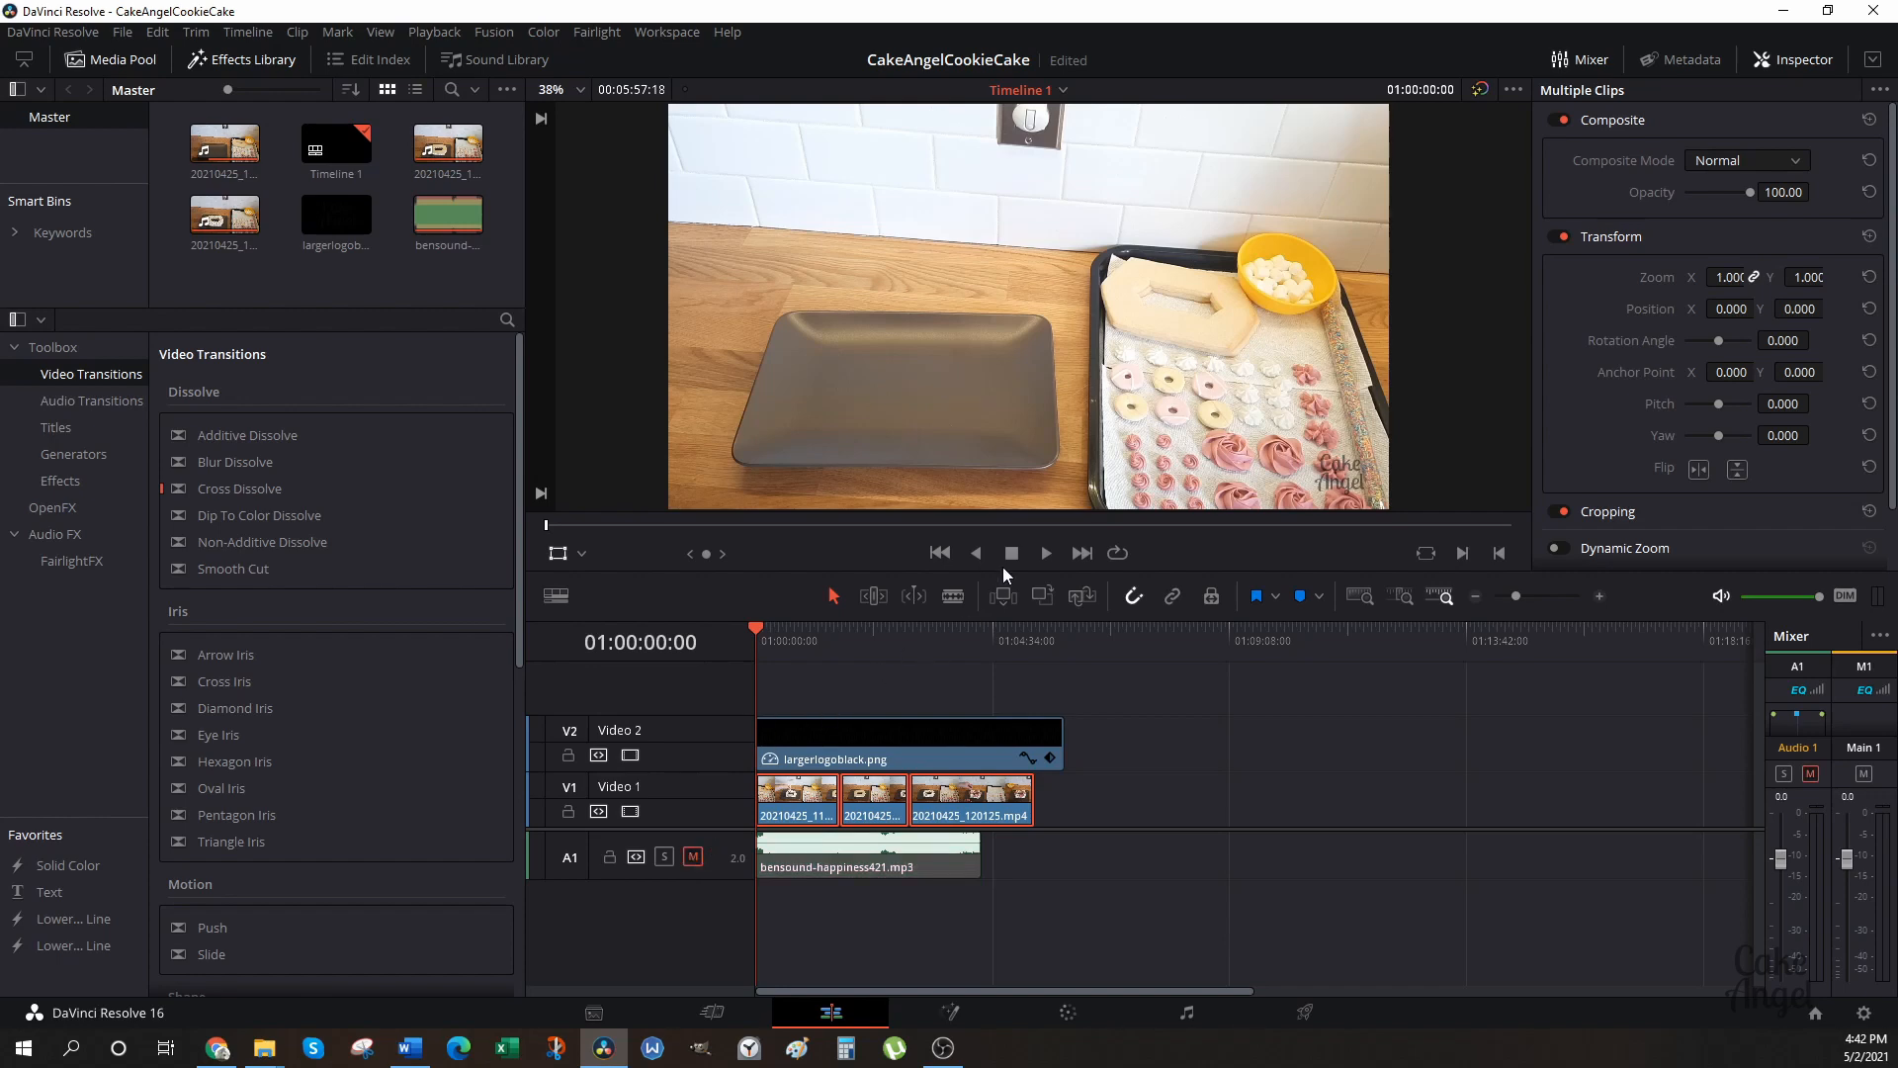
{"action": "left_click", "coordinate": [1052, 554]}
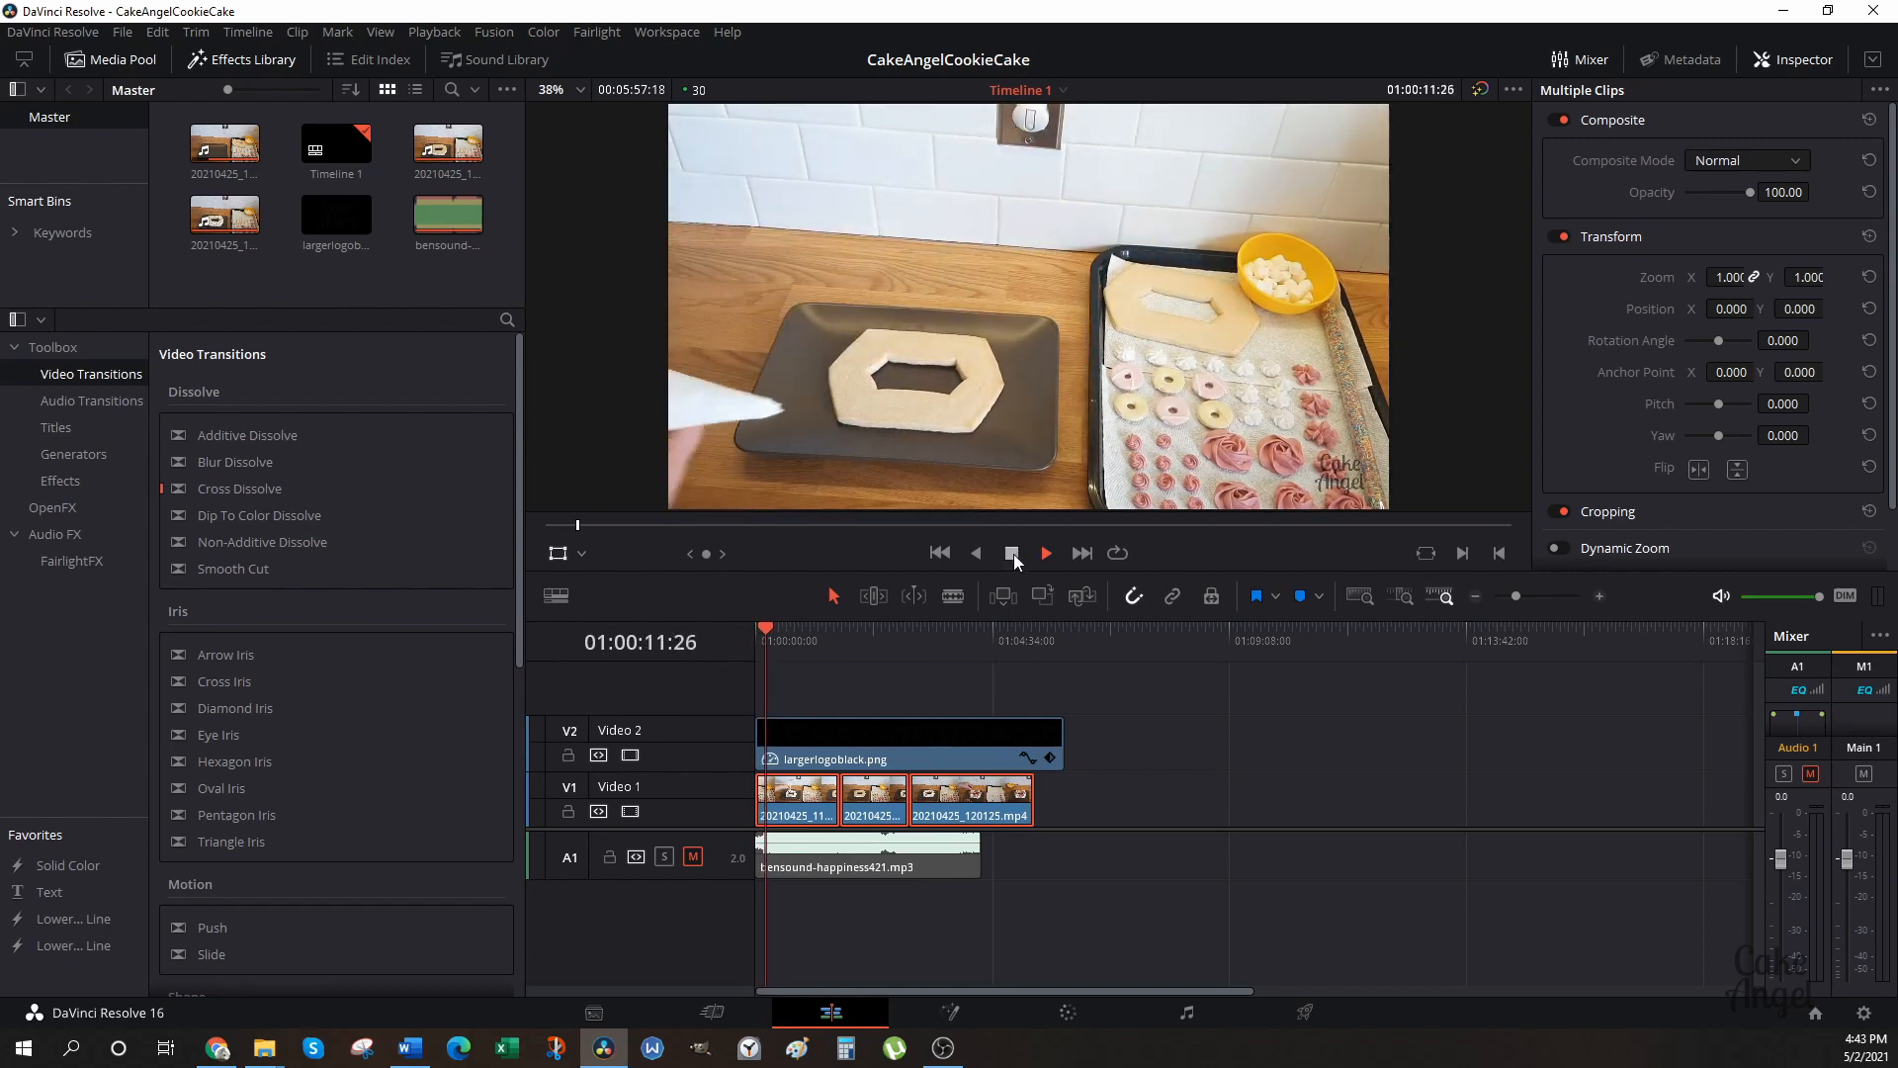
{"action": "left_click", "coordinate": [1013, 554]}
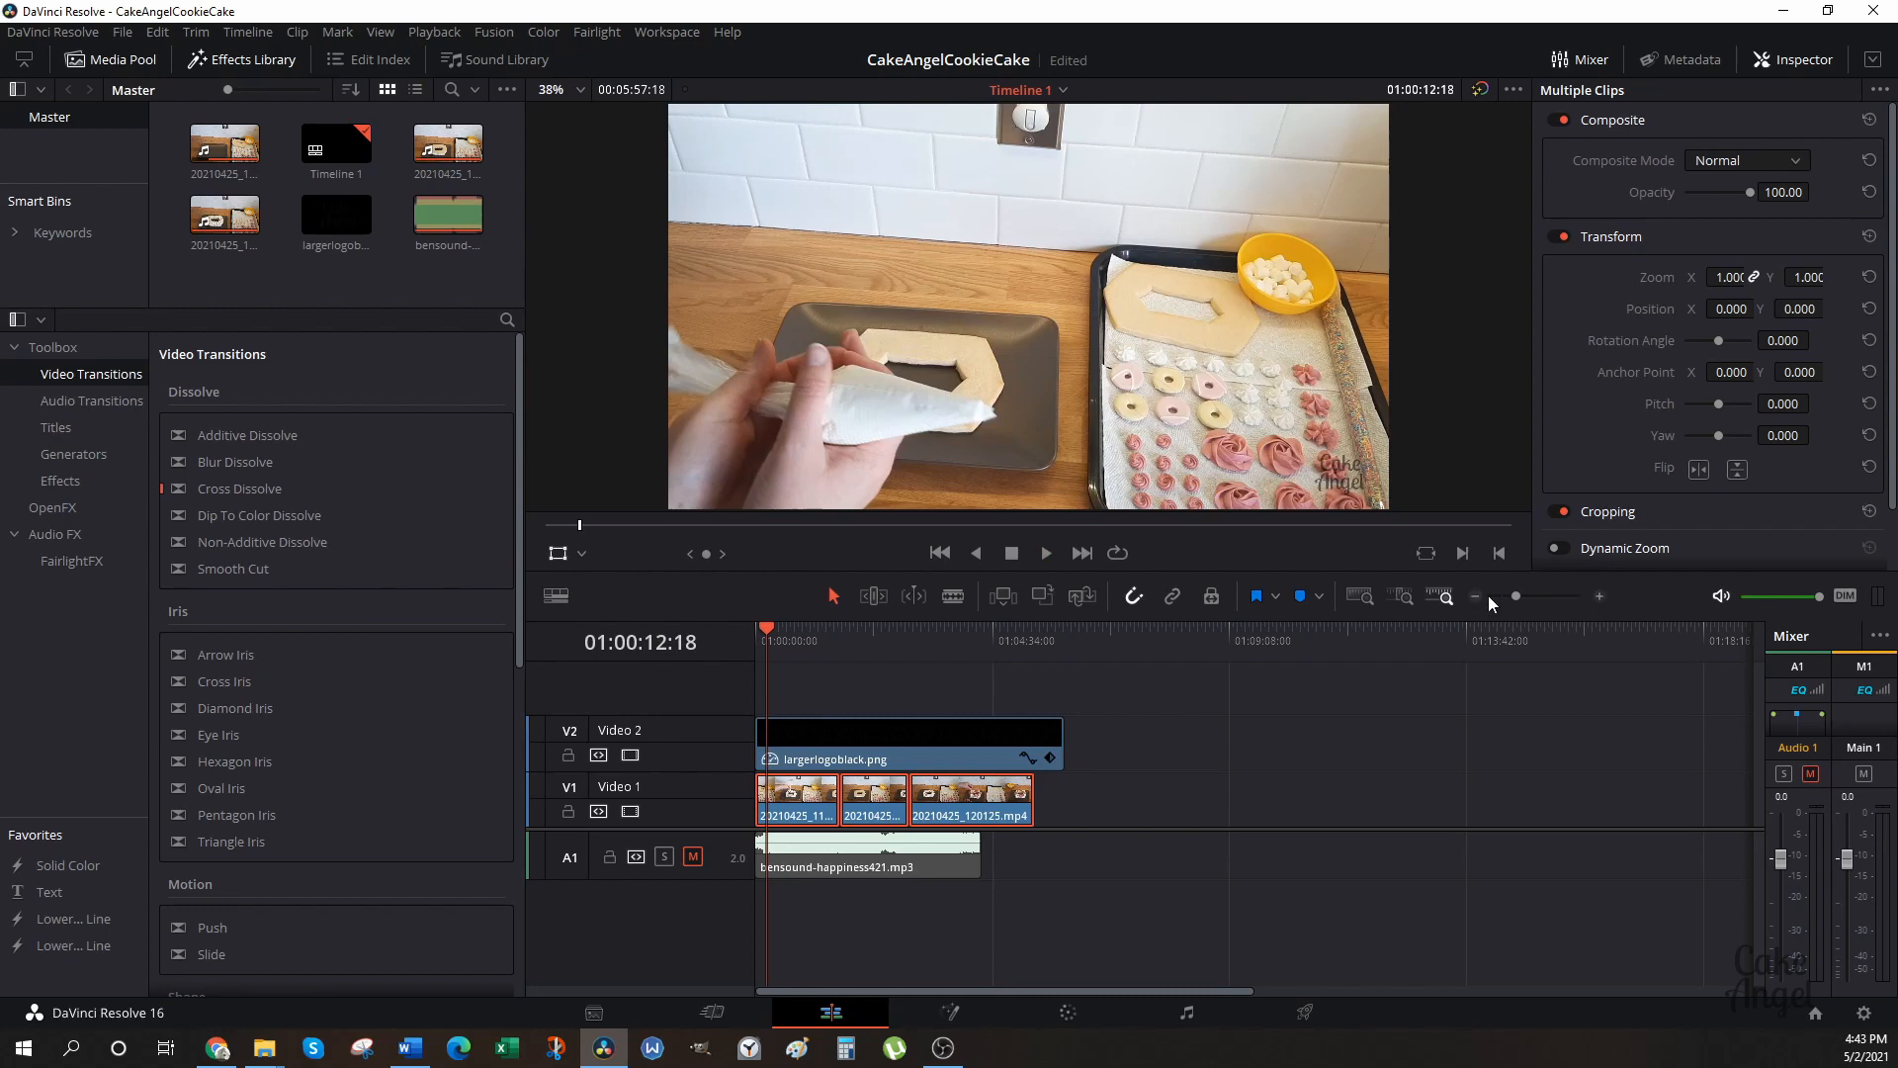
Split the first clip on Video 1 with the blade at 01:00:06:25.
{"action": "left_click", "coordinate": [1599, 595]}
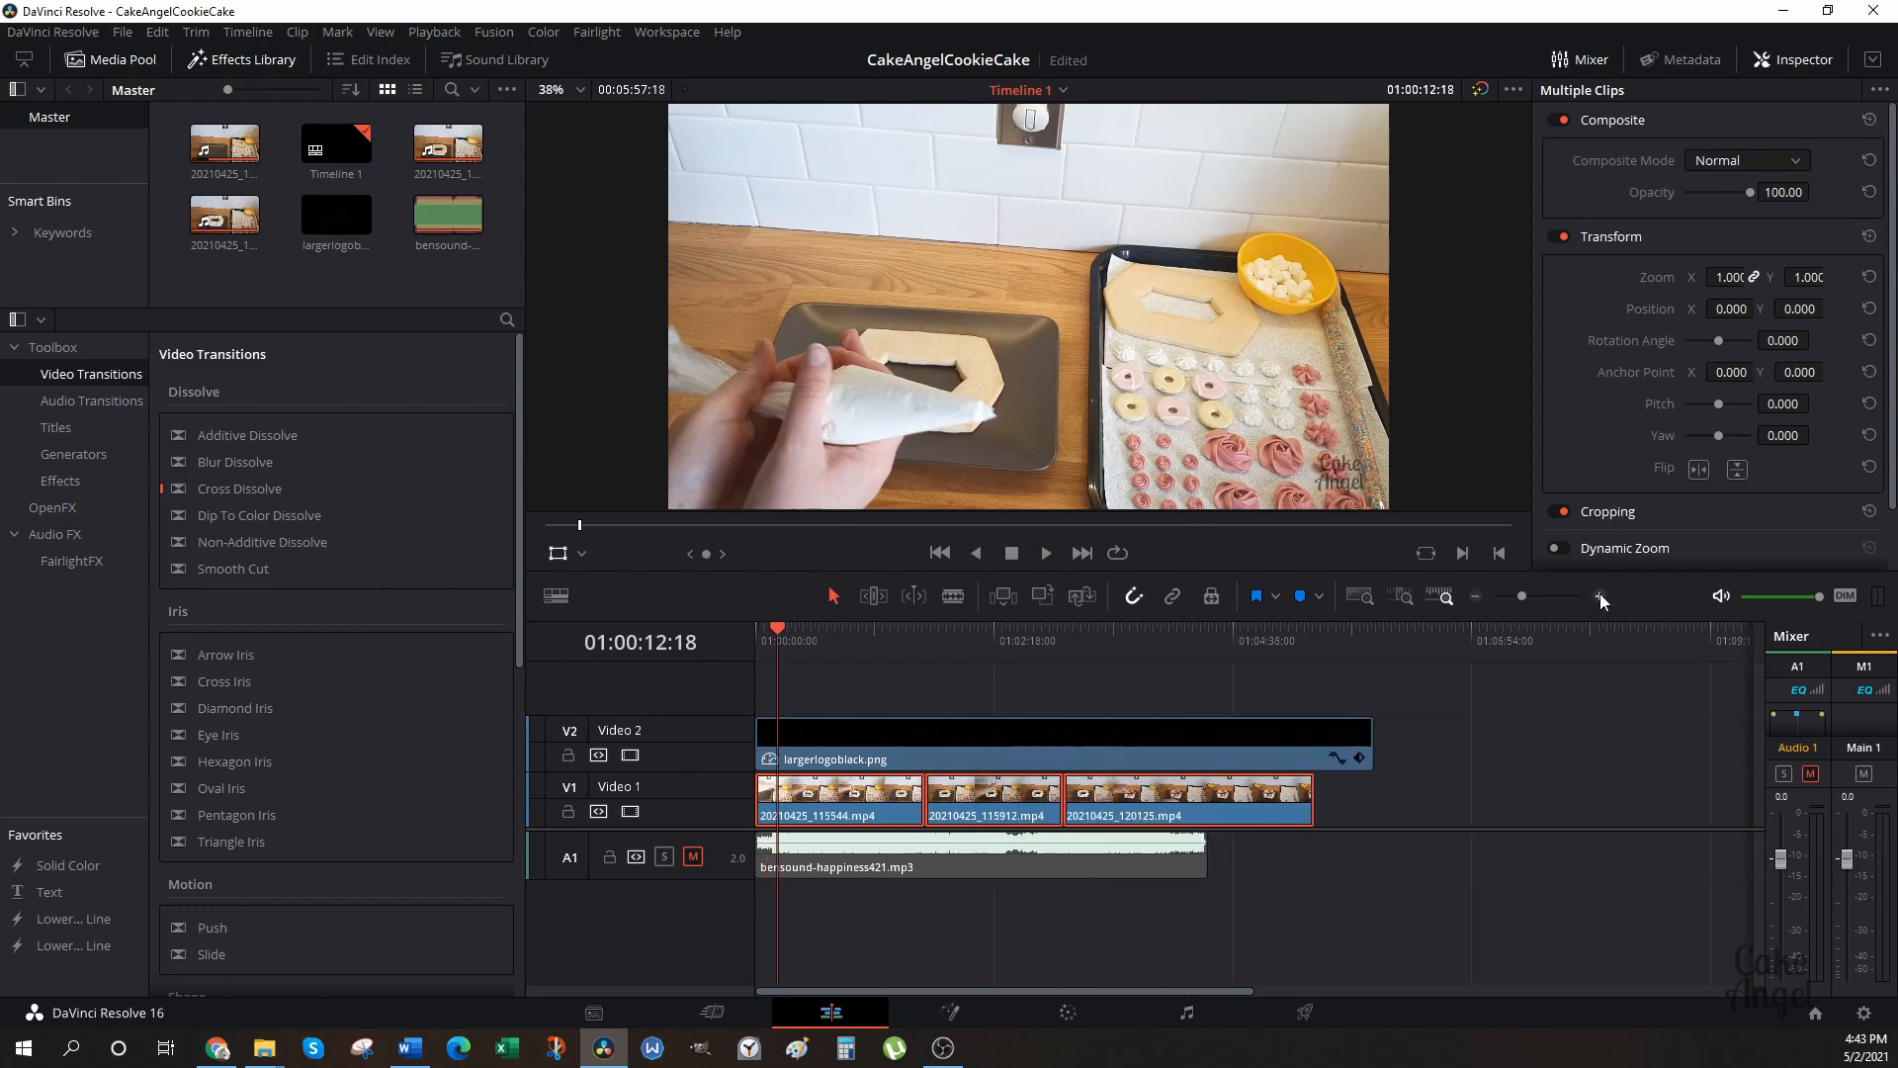
{"action": "left_click", "coordinate": [1600, 595]}
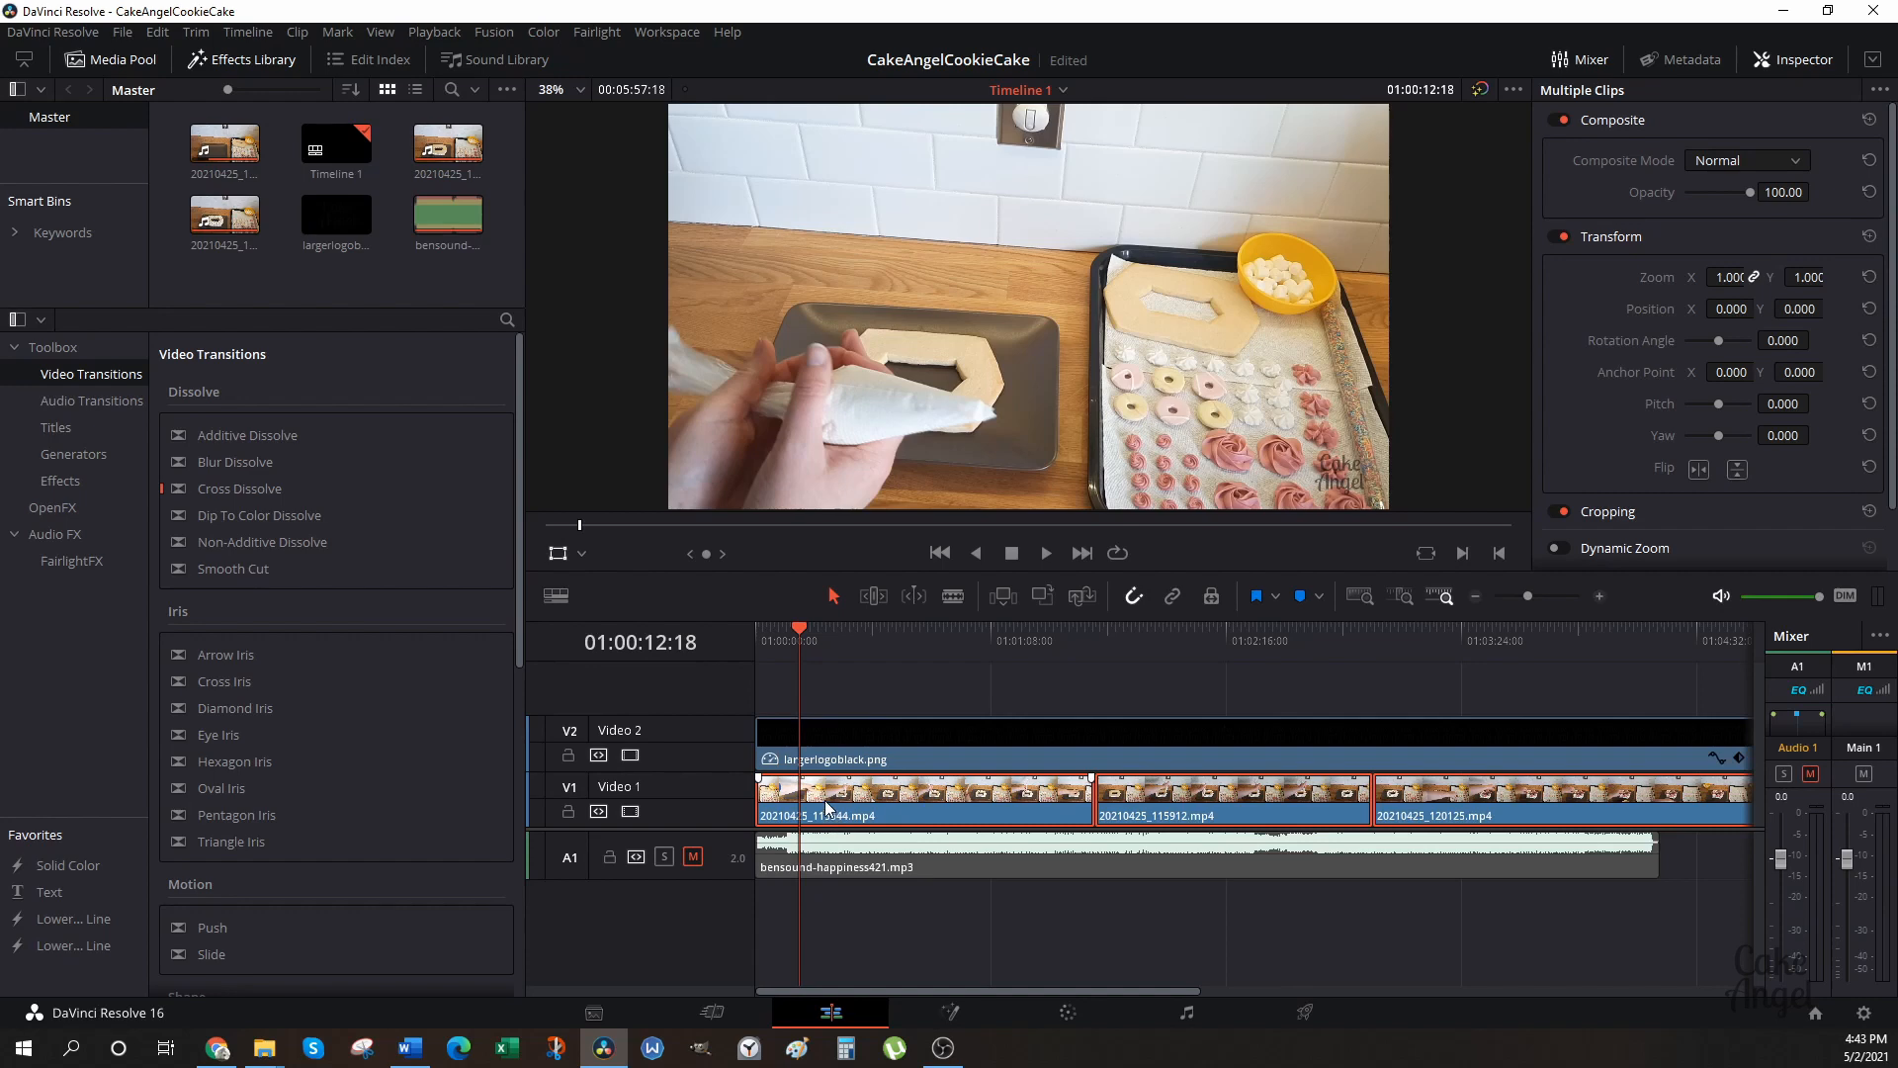
{"action": "left_click_drag", "start_coordinate": [803, 630], "coordinate": [779, 631]}
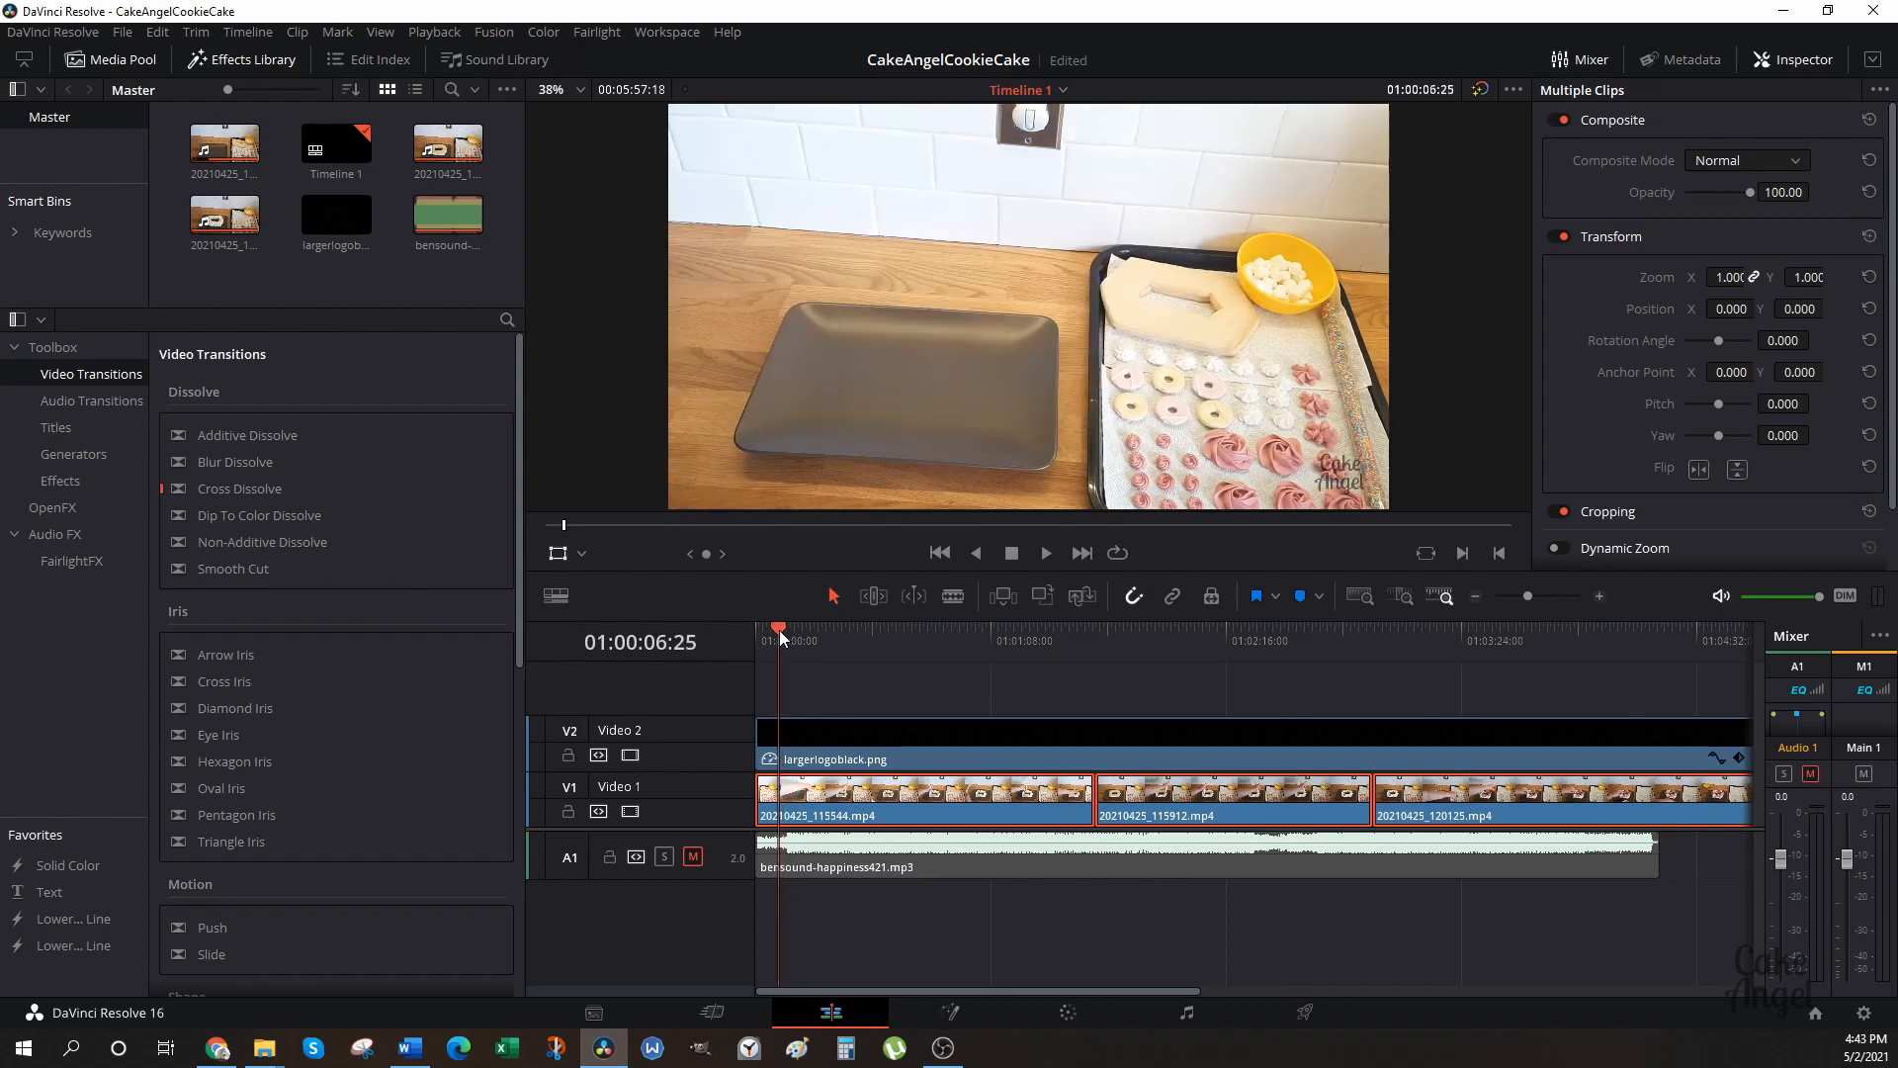
{"action": "left_click", "coordinate": [955, 596]}
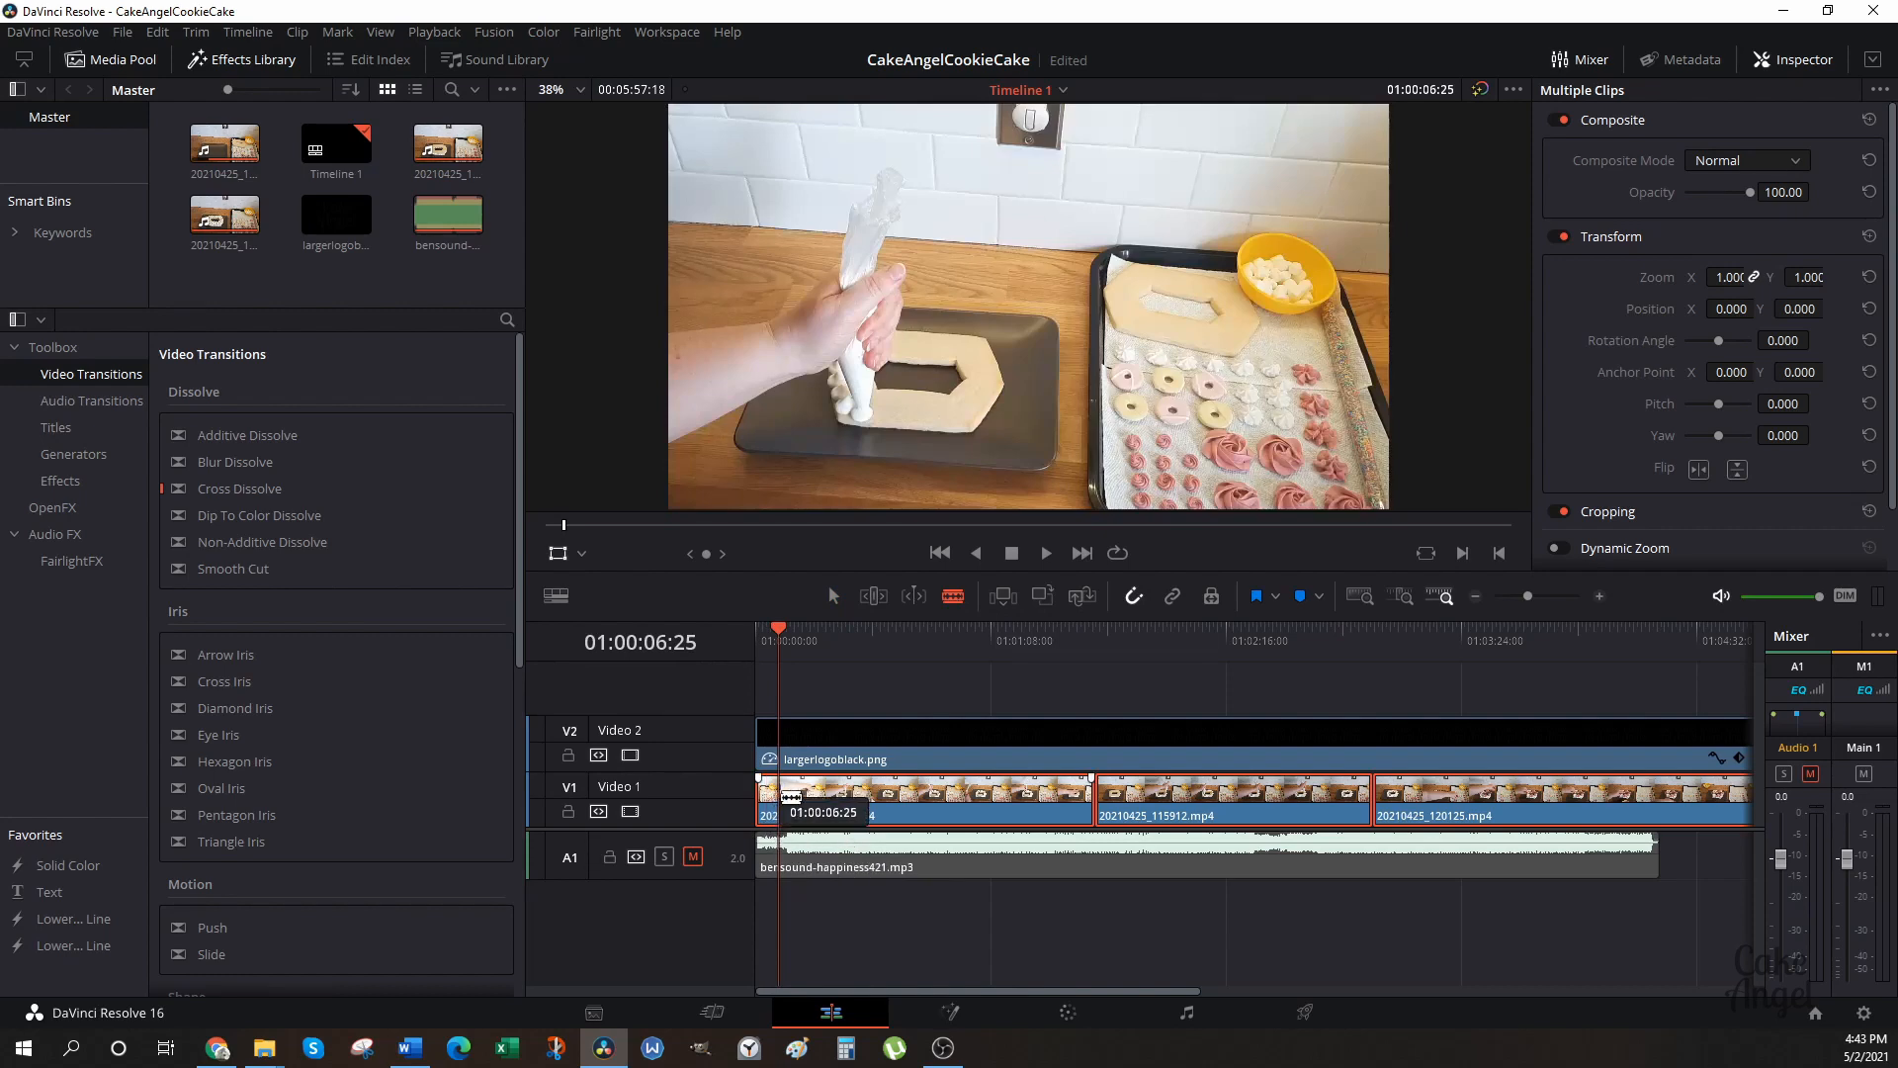
{"action": "left_click", "coordinate": [780, 801]}
{"action": "left_click", "coordinate": [833, 595]}
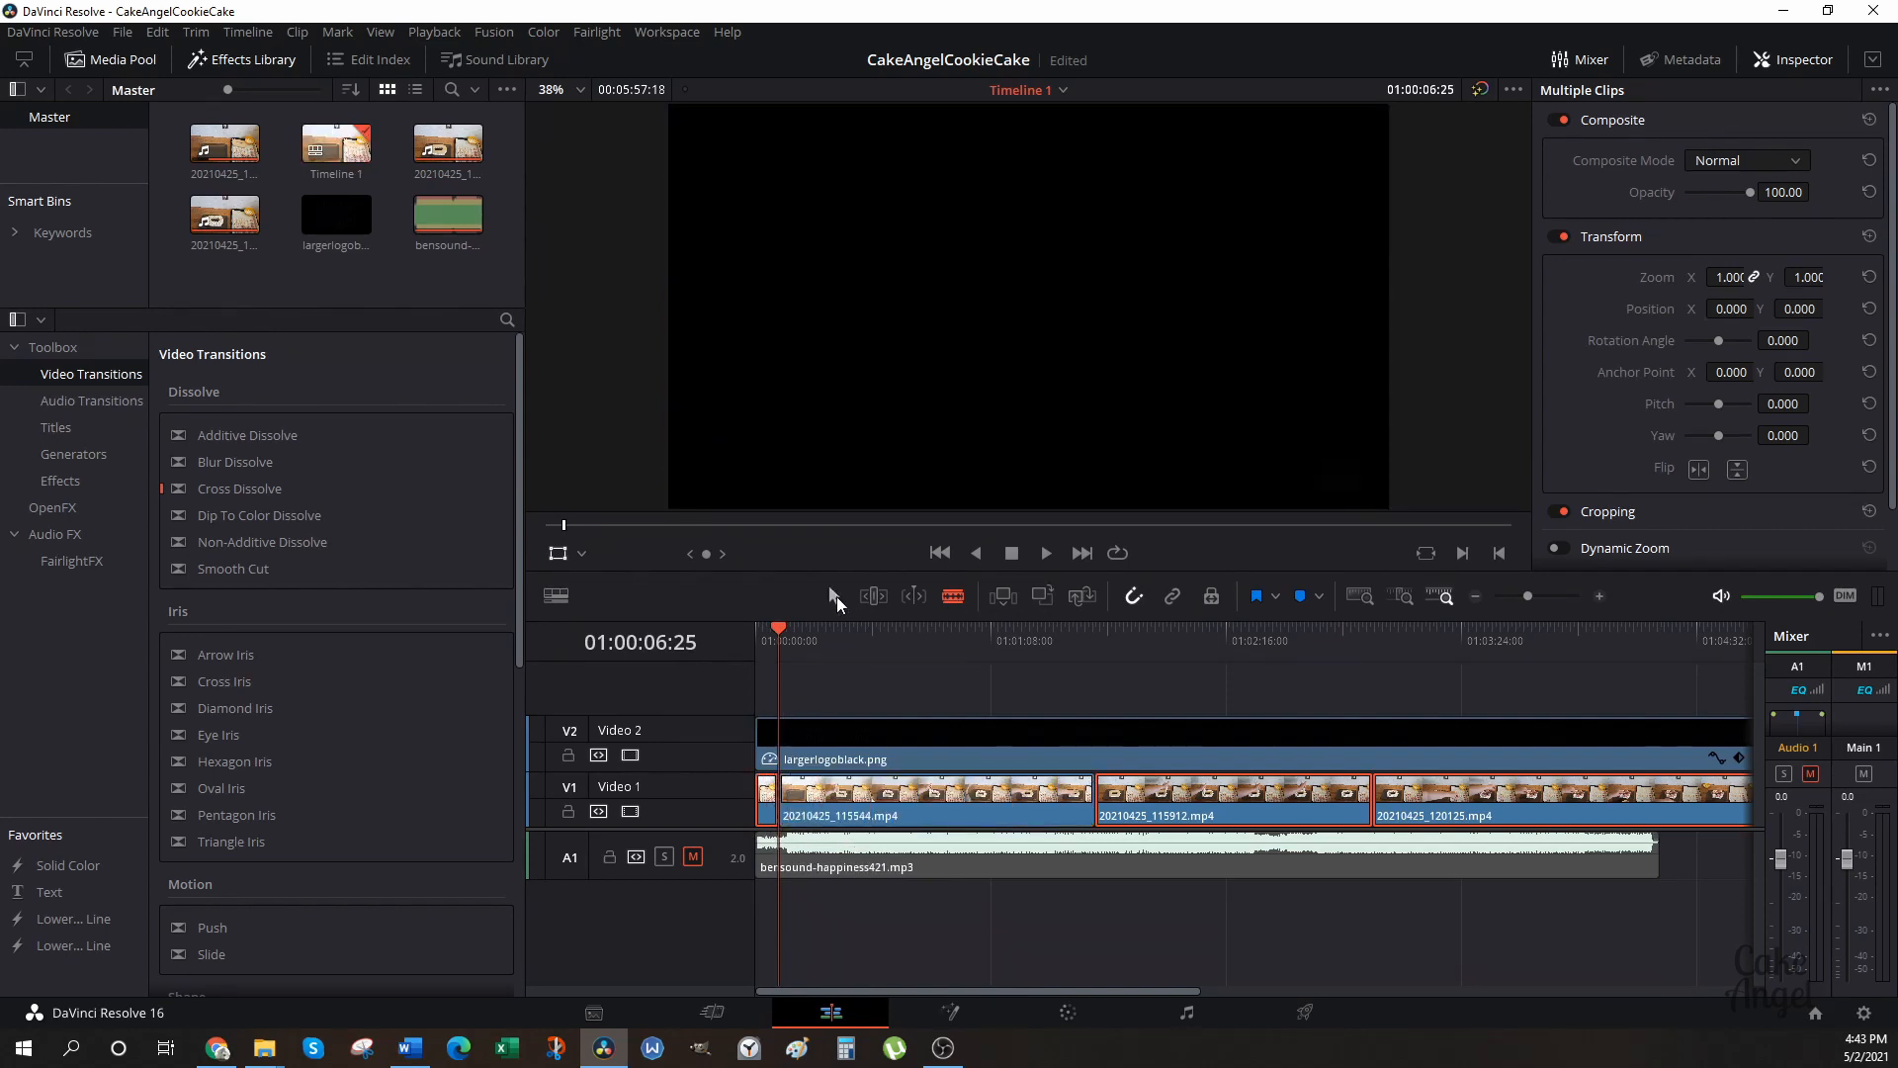
Delete the short opening piece of the first clip and move the three remaining Video 1 clips together to the timeline start.
{"action": "left_click", "coordinate": [769, 803]}
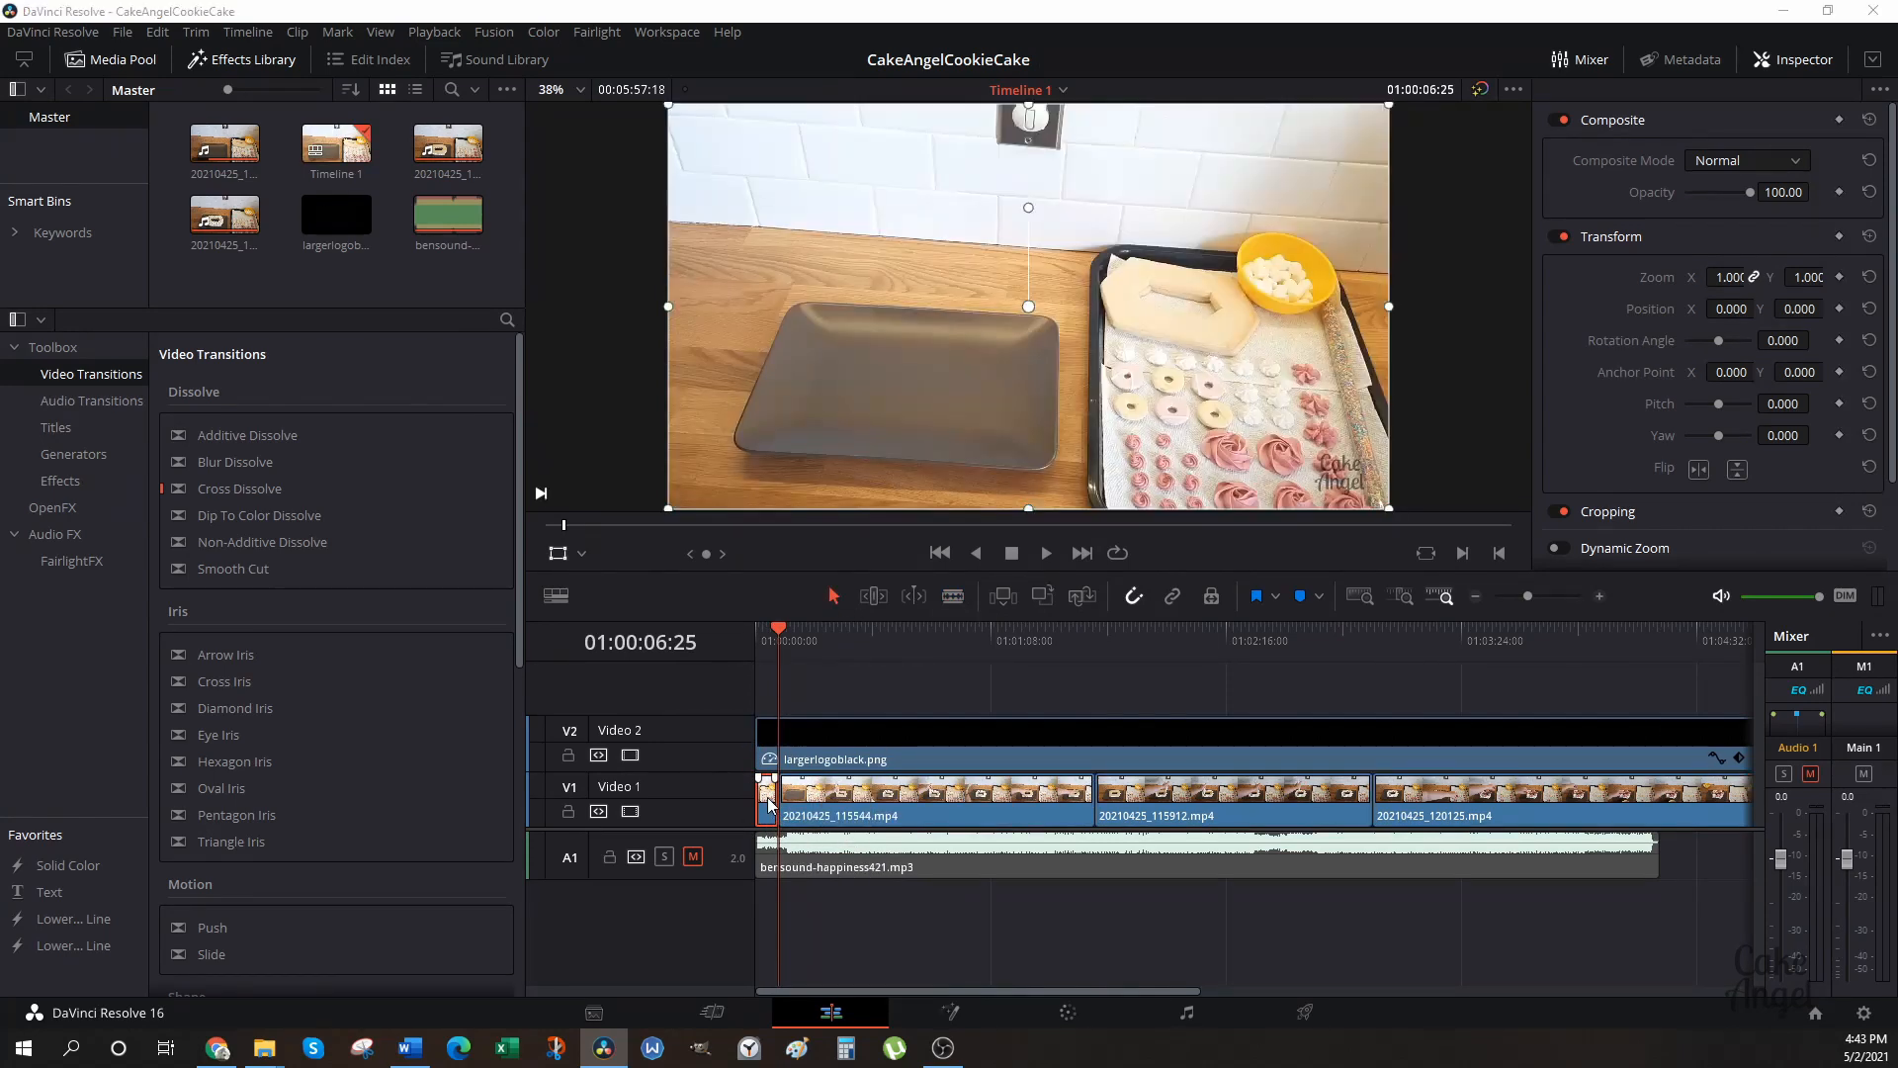
{"action": "right_click", "coordinate": [769, 803]}
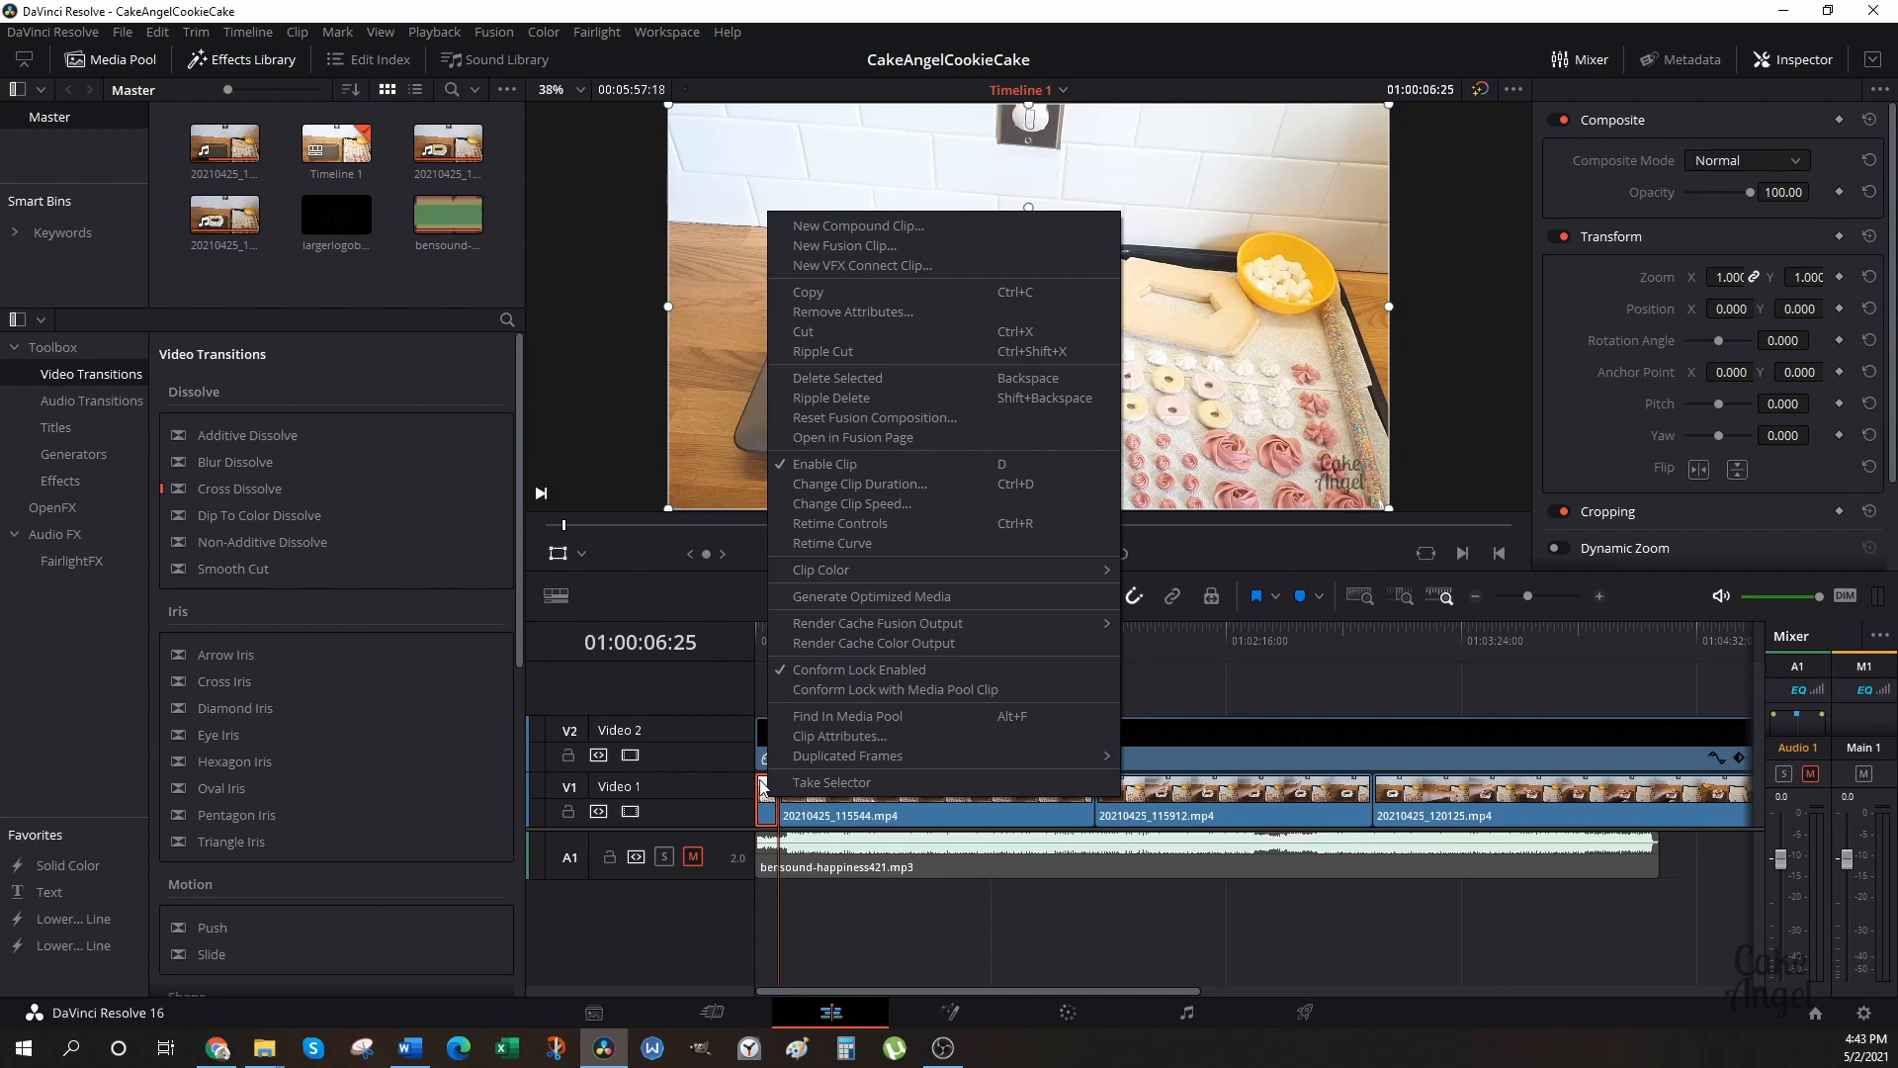
{"action": "left_click", "coordinate": [799, 382]}
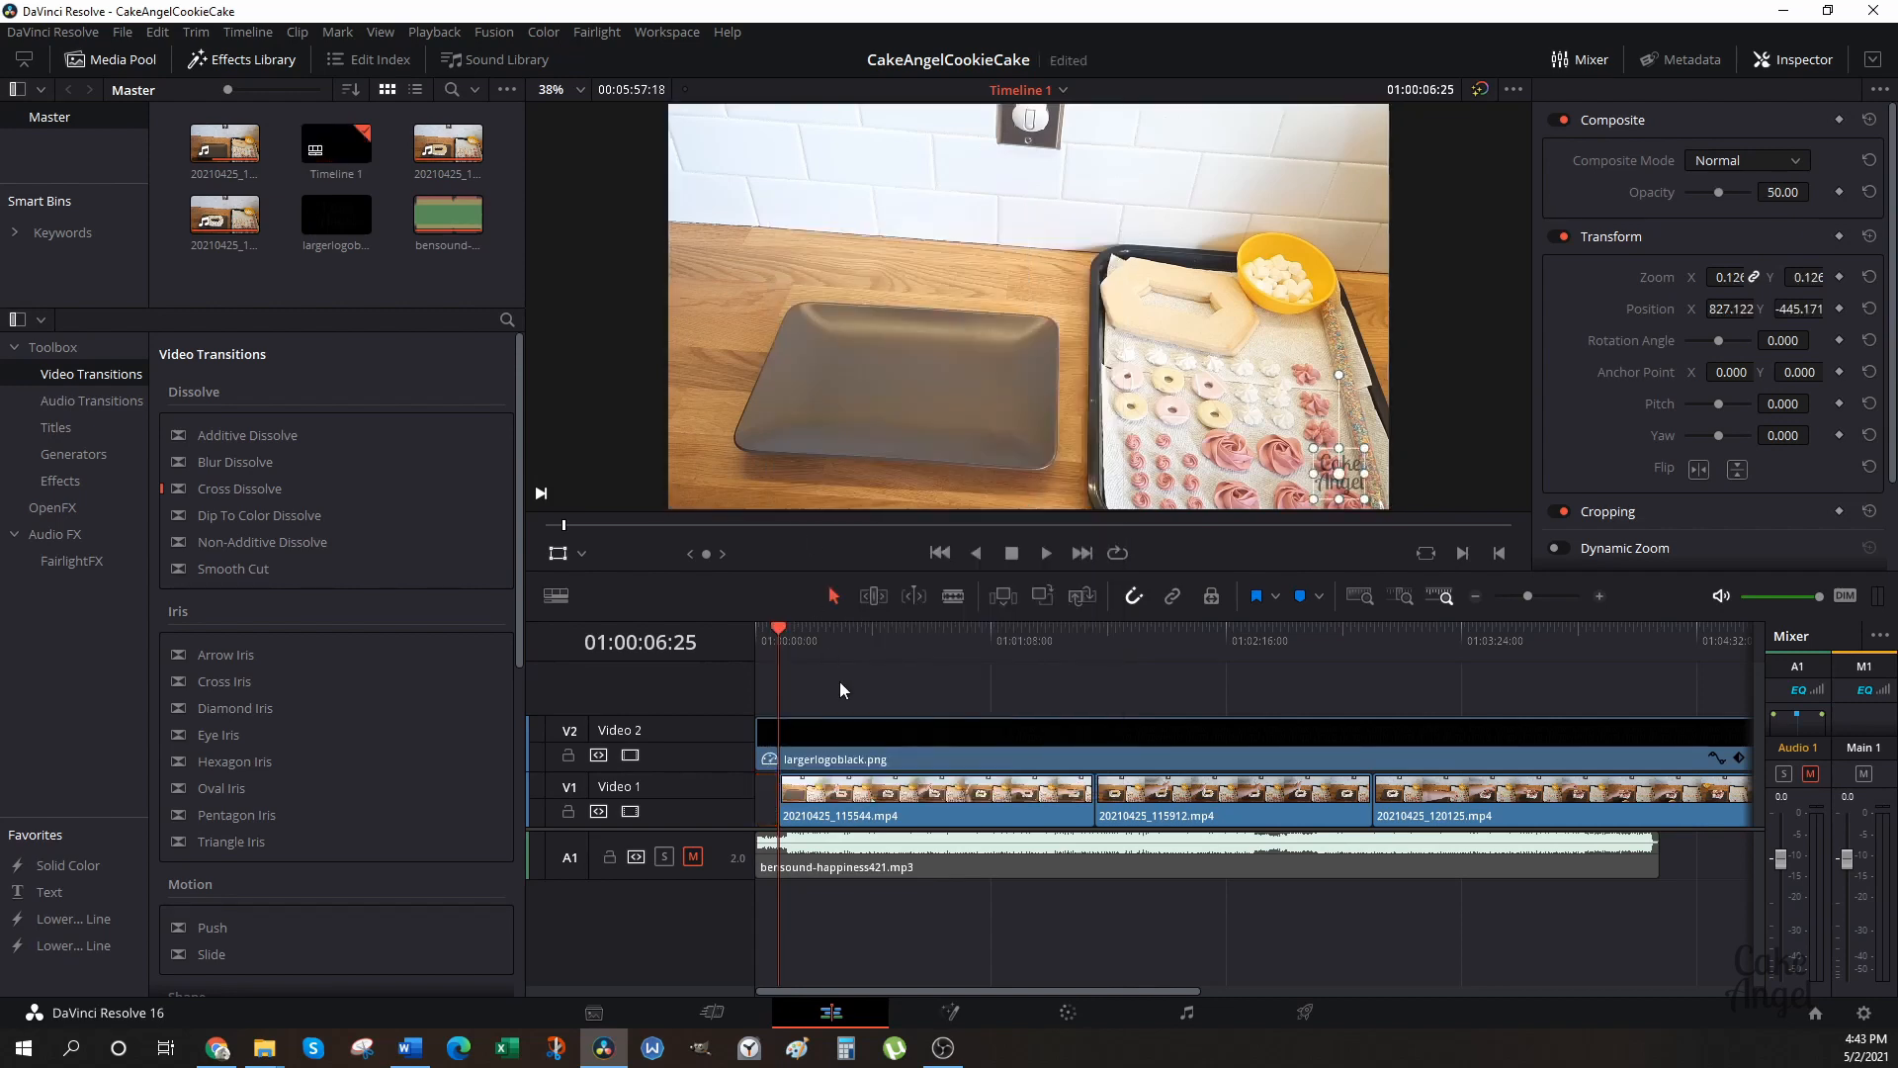
{"action": "left_click", "coordinate": [1473, 596]}
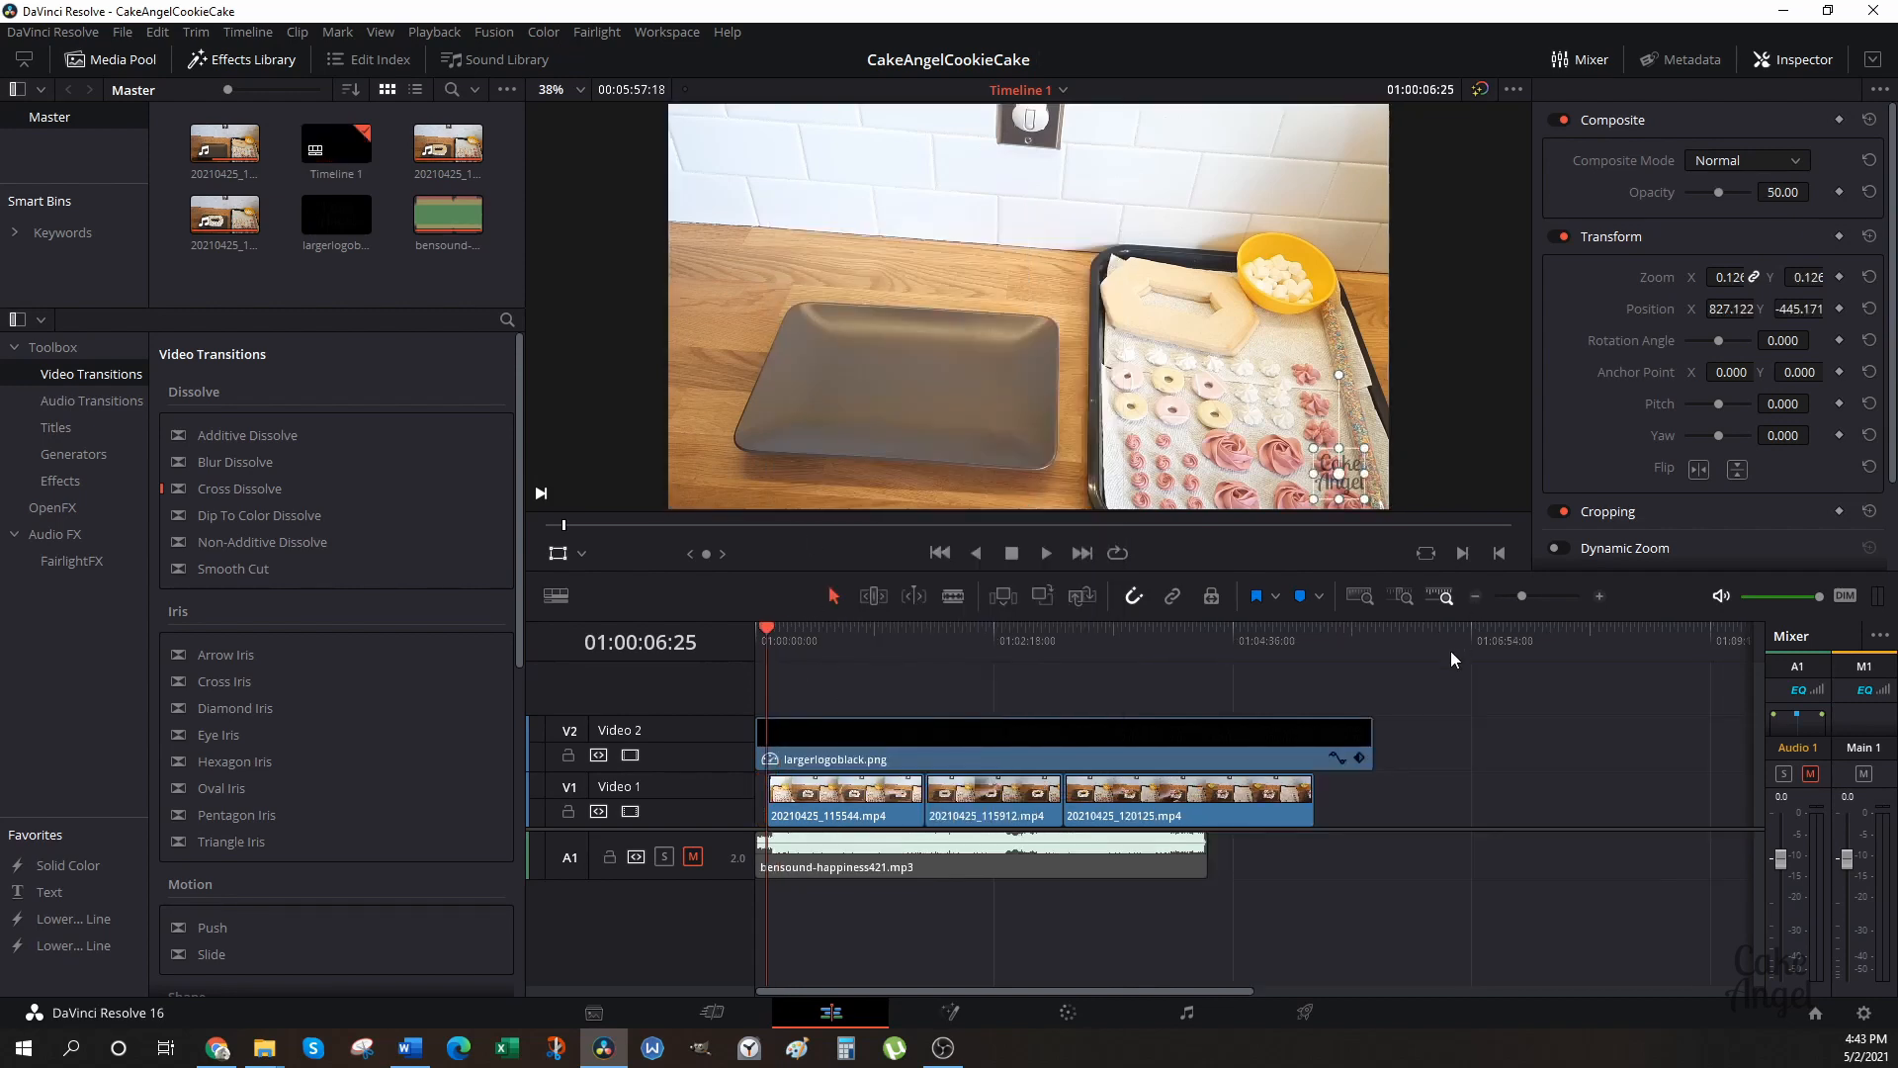
{"action": "left_click_drag", "start_coordinate": [1327, 816], "coordinate": [844, 811]}
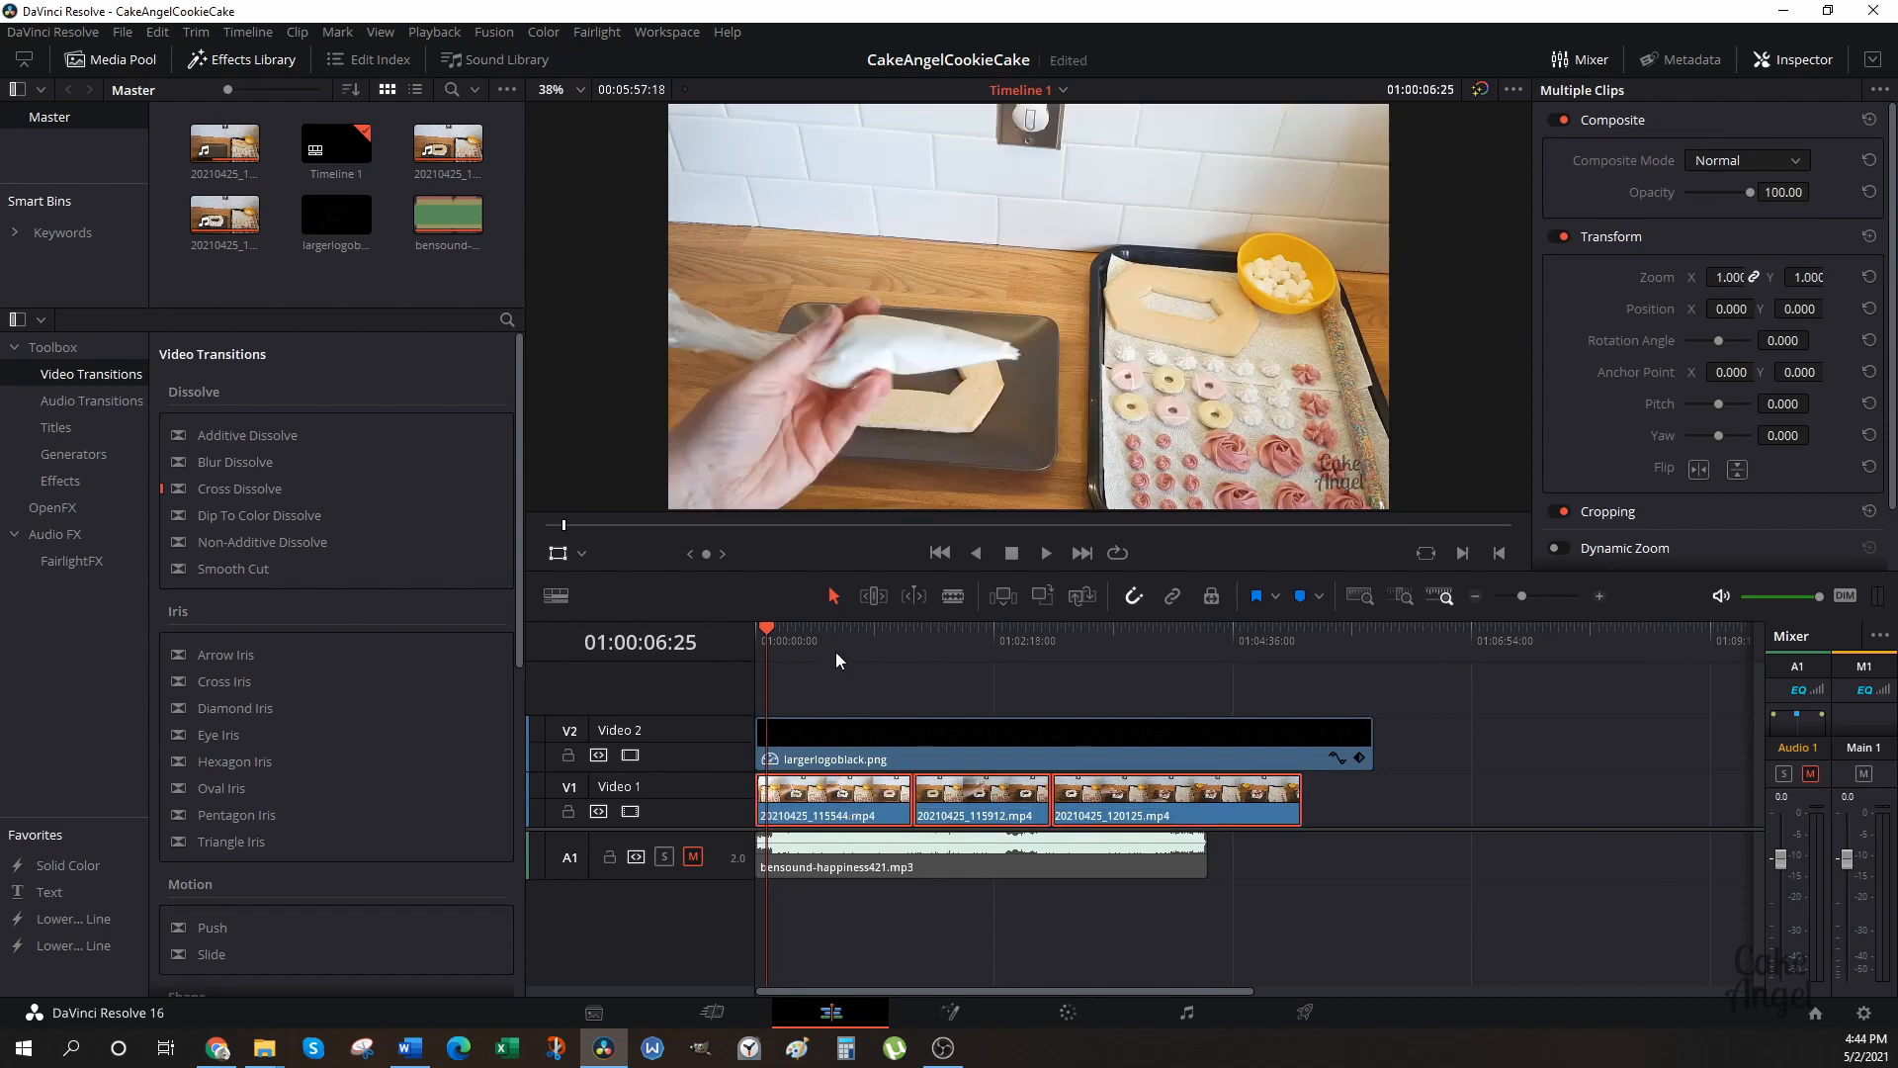
Play the first clip from the timeline start, and from 01:01:12:17 across the join into the second clip.
{"action": "key", "text": "Home"}
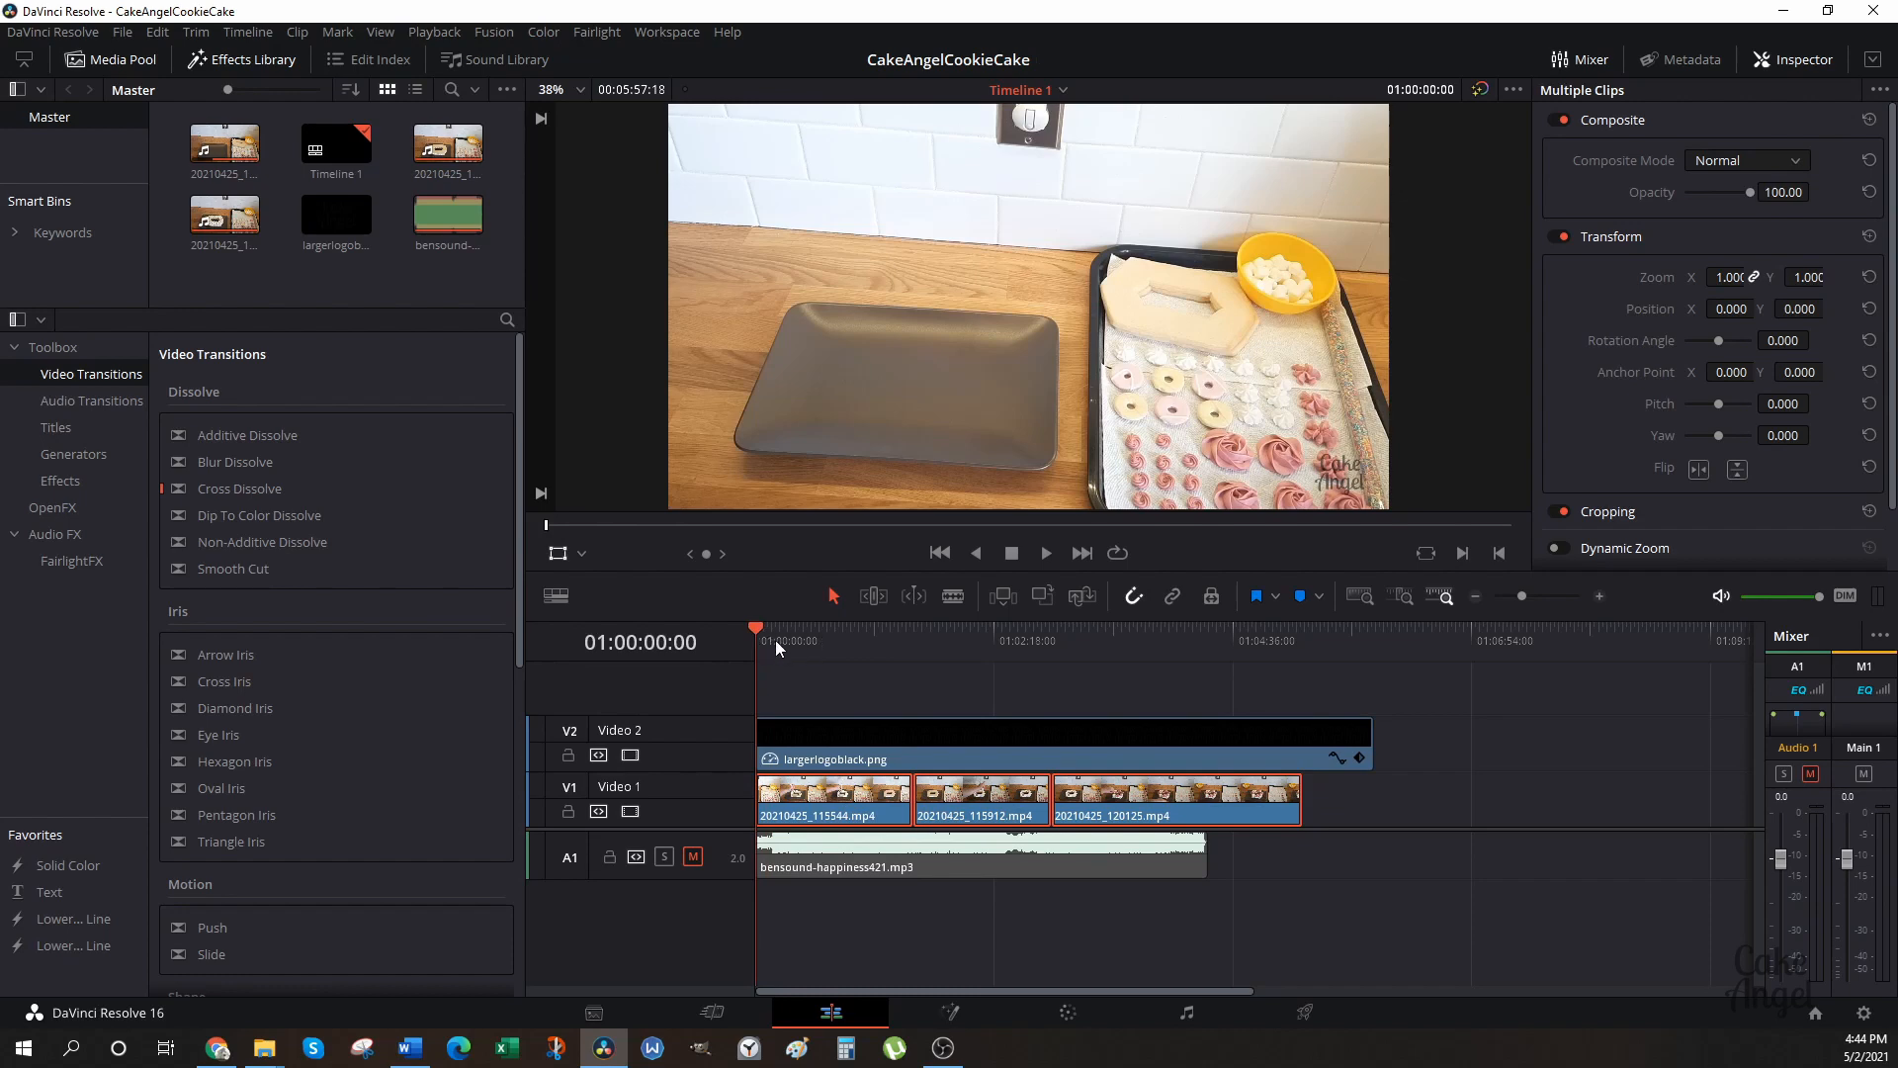
{"action": "left_click", "coordinate": [1046, 560]}
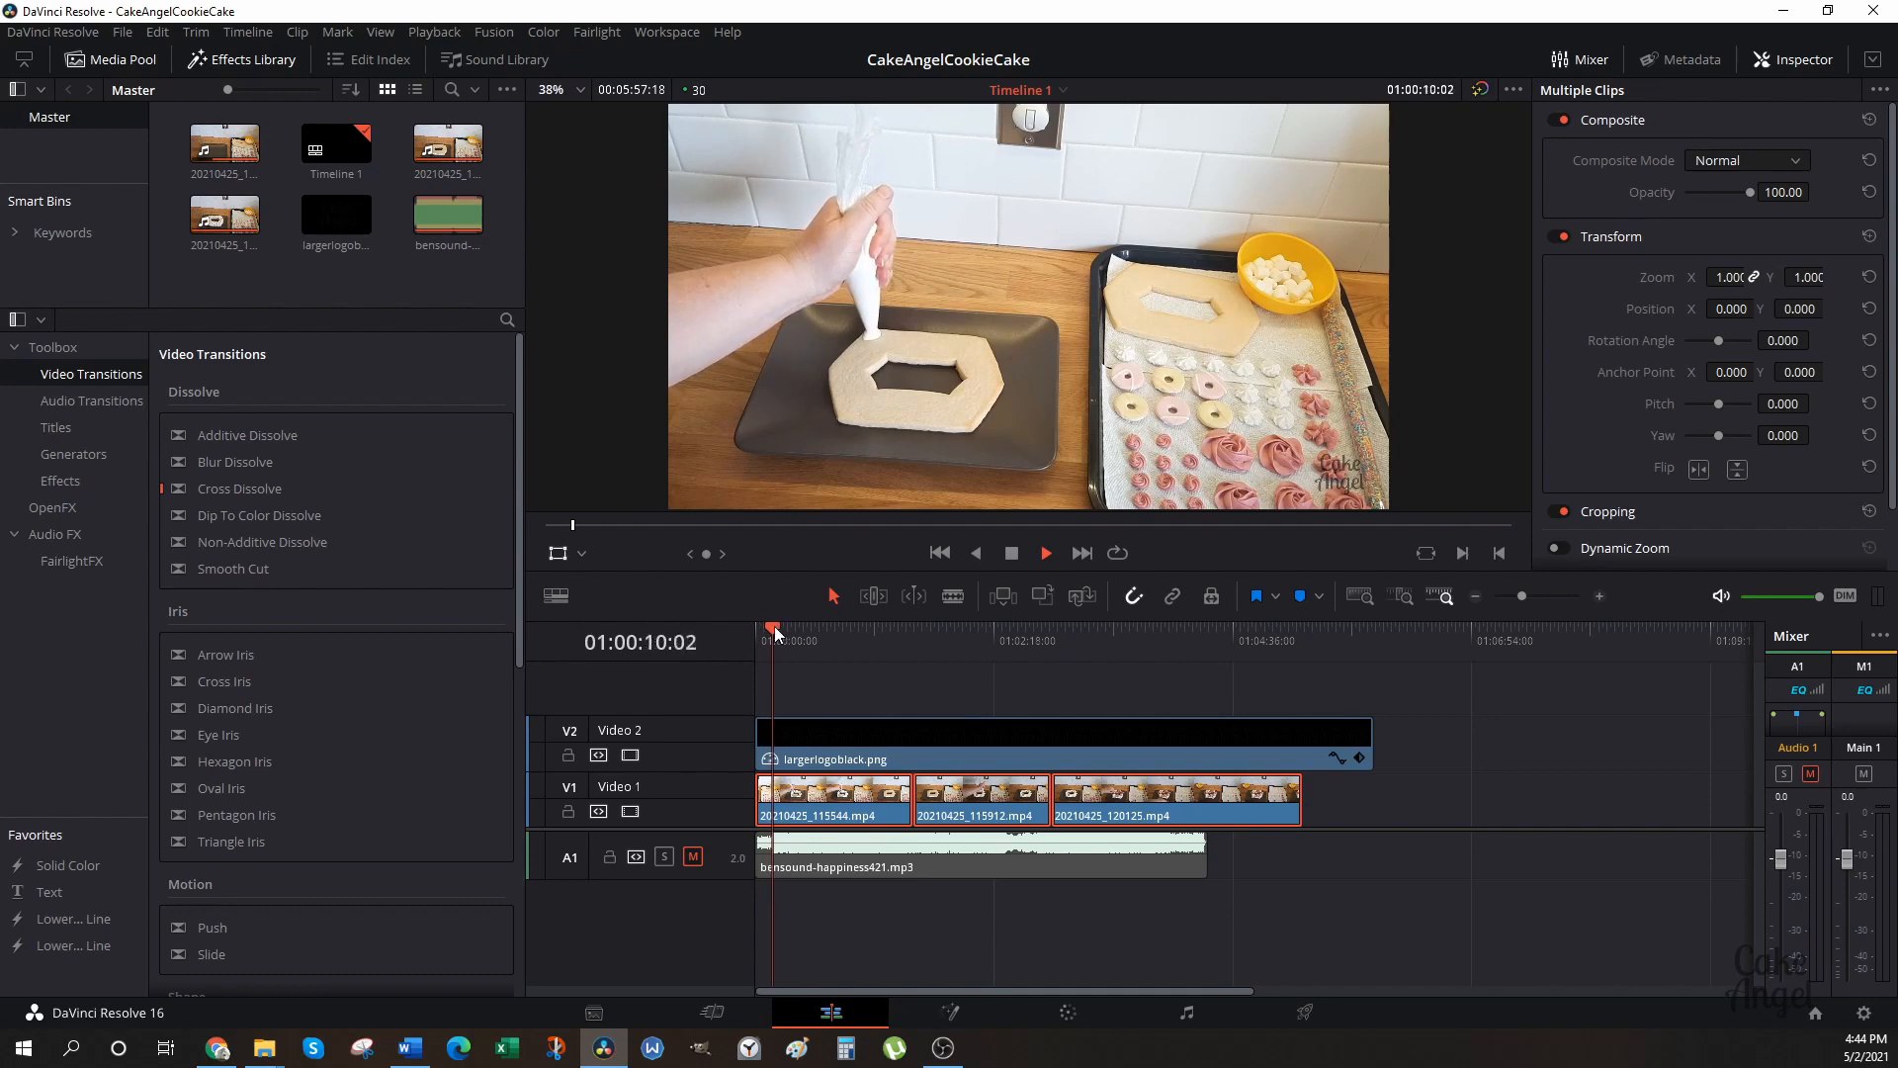
{"action": "left_click_drag", "start_coordinate": [774, 625], "coordinate": [881, 626]}
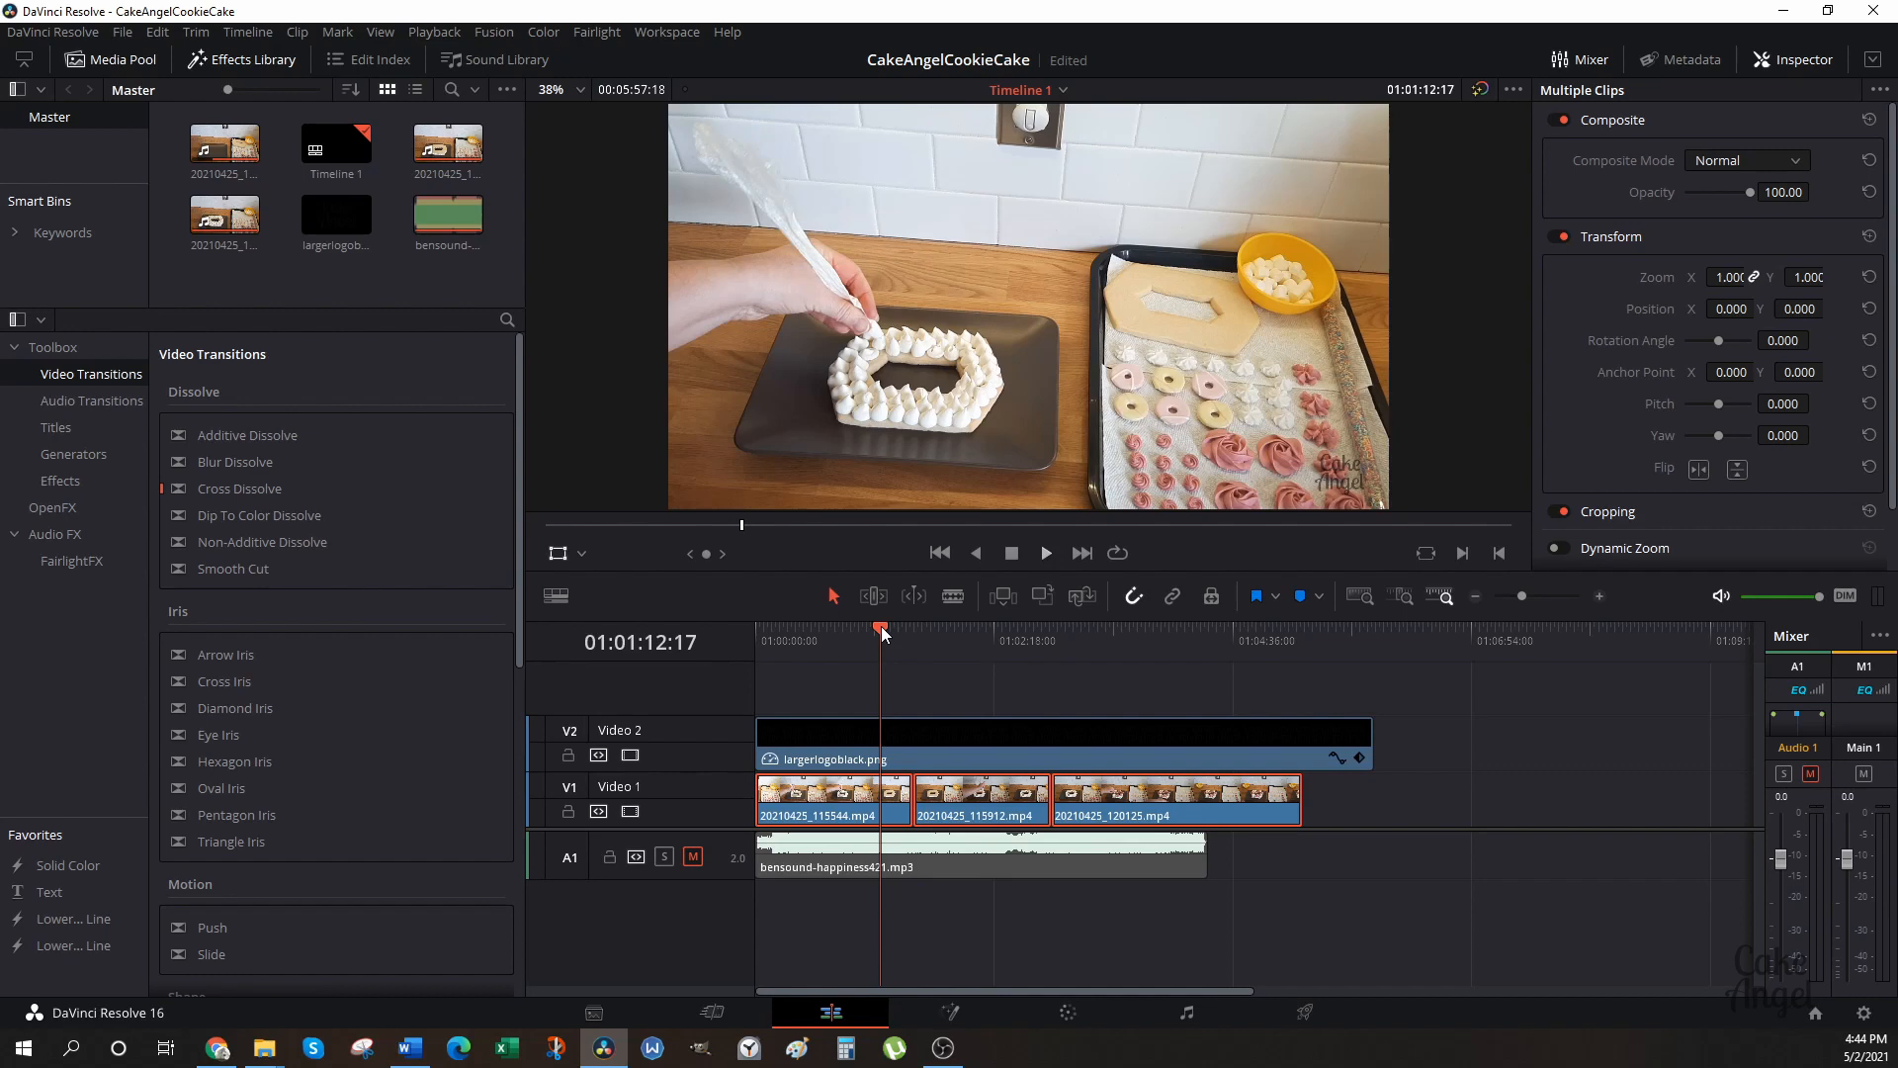
{"action": "key", "text": "space"}
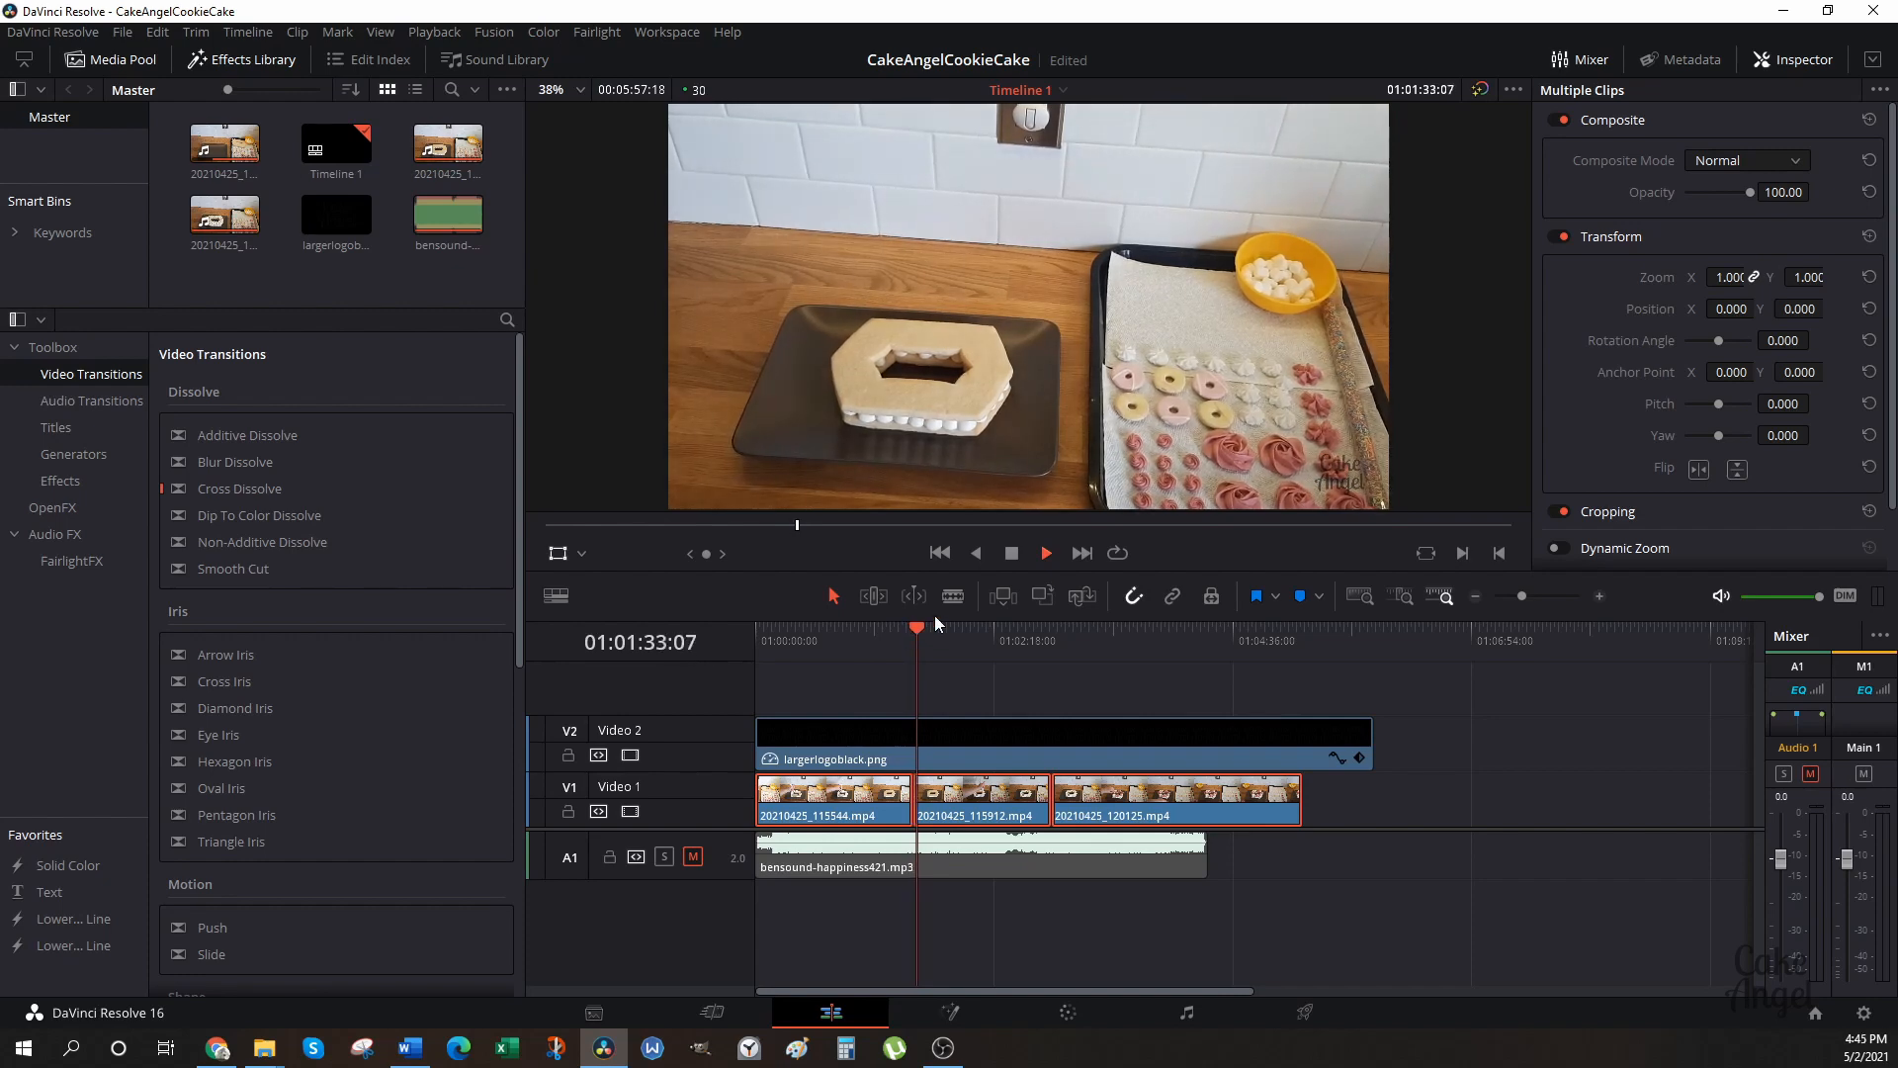
{"action": "left_click", "coordinate": [1013, 554]}
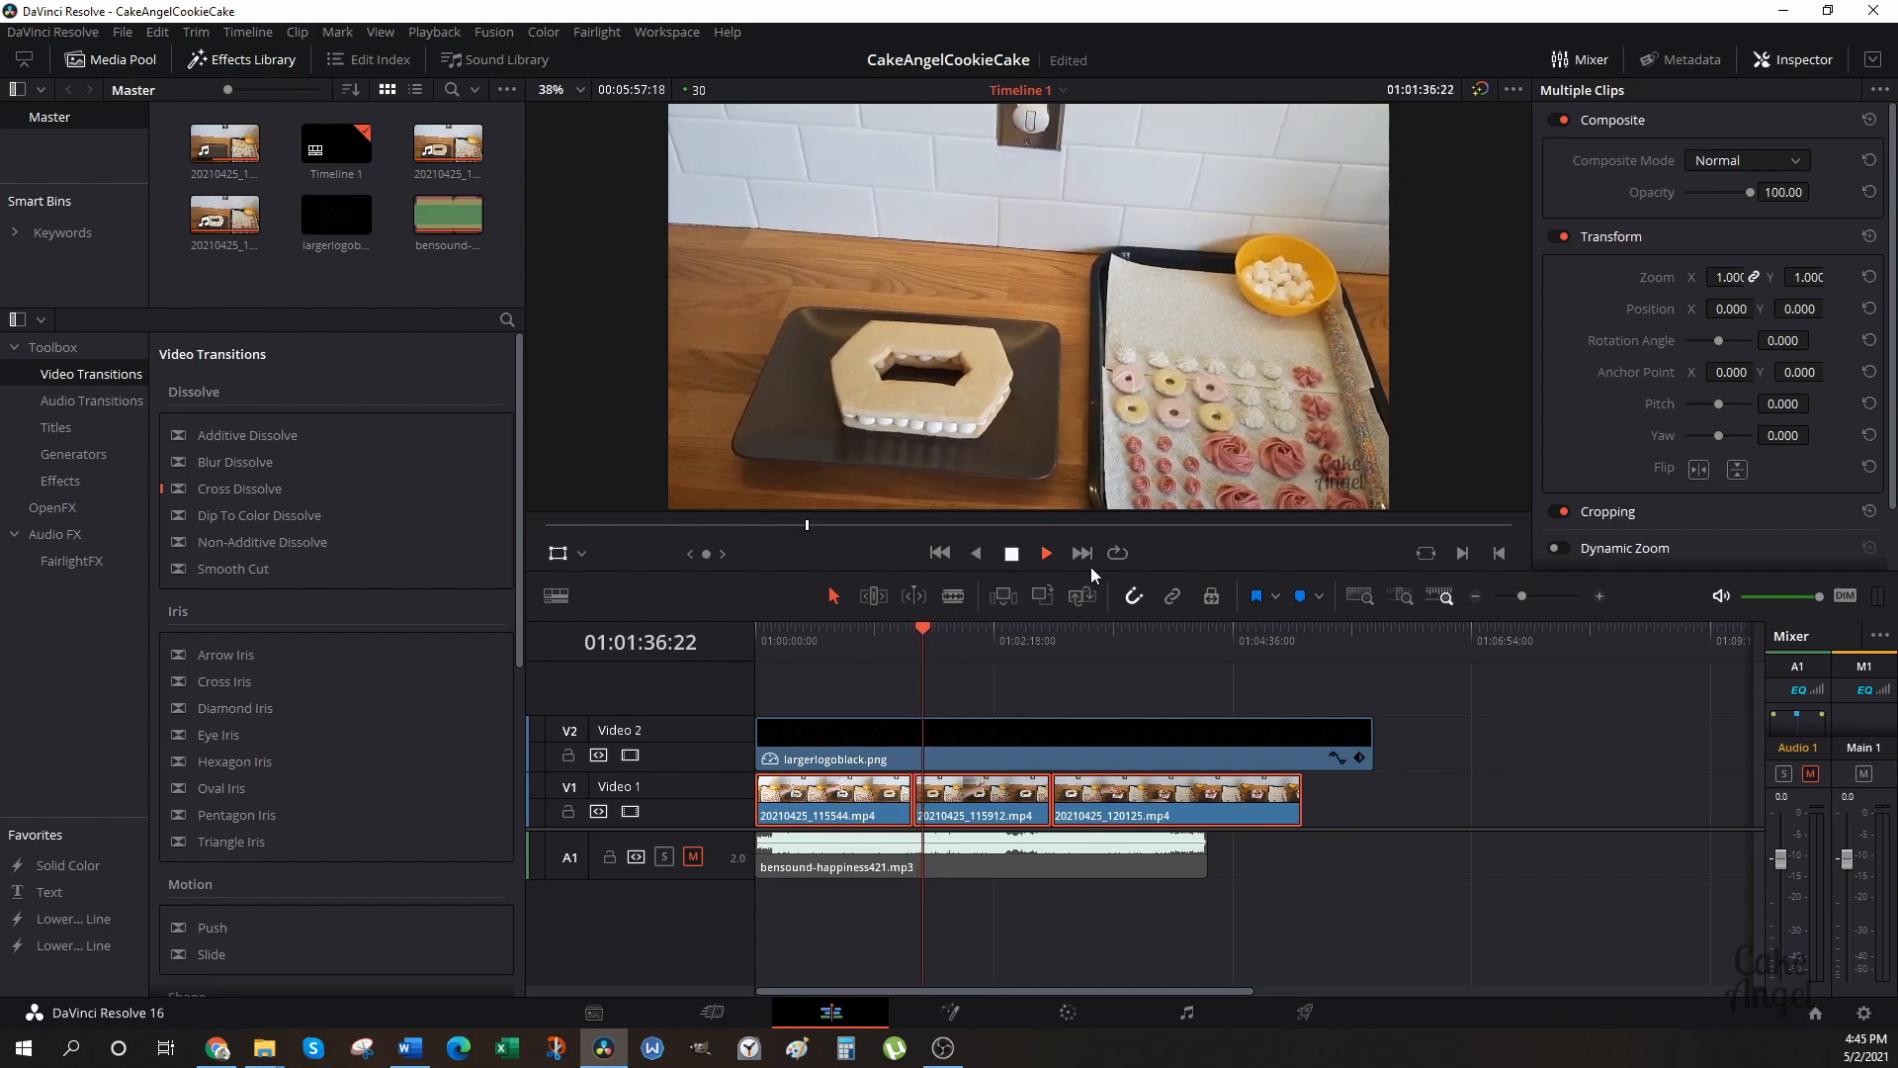
Split the second clip on Video 1 with the blade at 01:01:37:09.
{"action": "left_click", "coordinate": [1602, 597]}
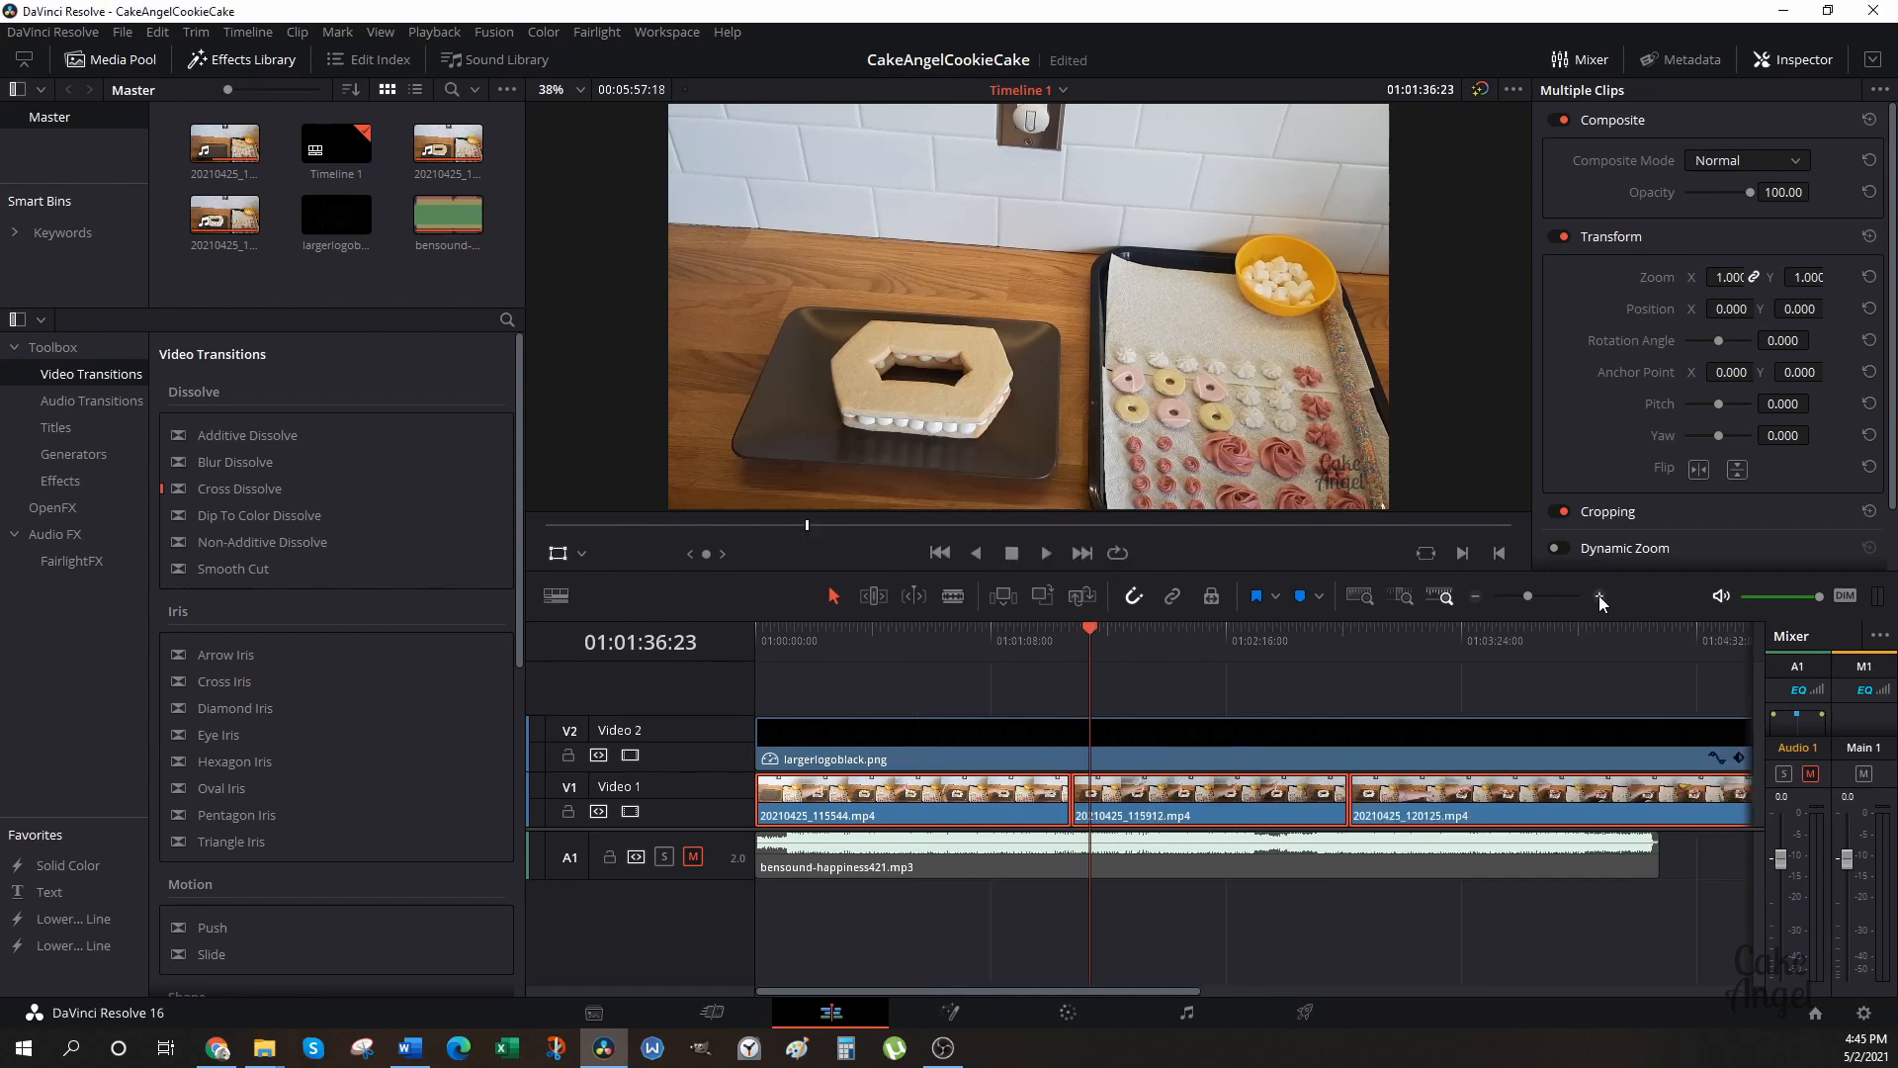
{"action": "left_click", "coordinate": [1599, 595]}
{"action": "mouse_move", "coordinate": [1260, 638]}
{"action": "left_mouse_down"}
{"action": "mouse_move", "coordinate": [1279, 631]}
{"action": "mouse_move", "coordinate": [1260, 633]}
{"action": "left_mouse_up"}
{"action": "left_click", "coordinate": [955, 597]}
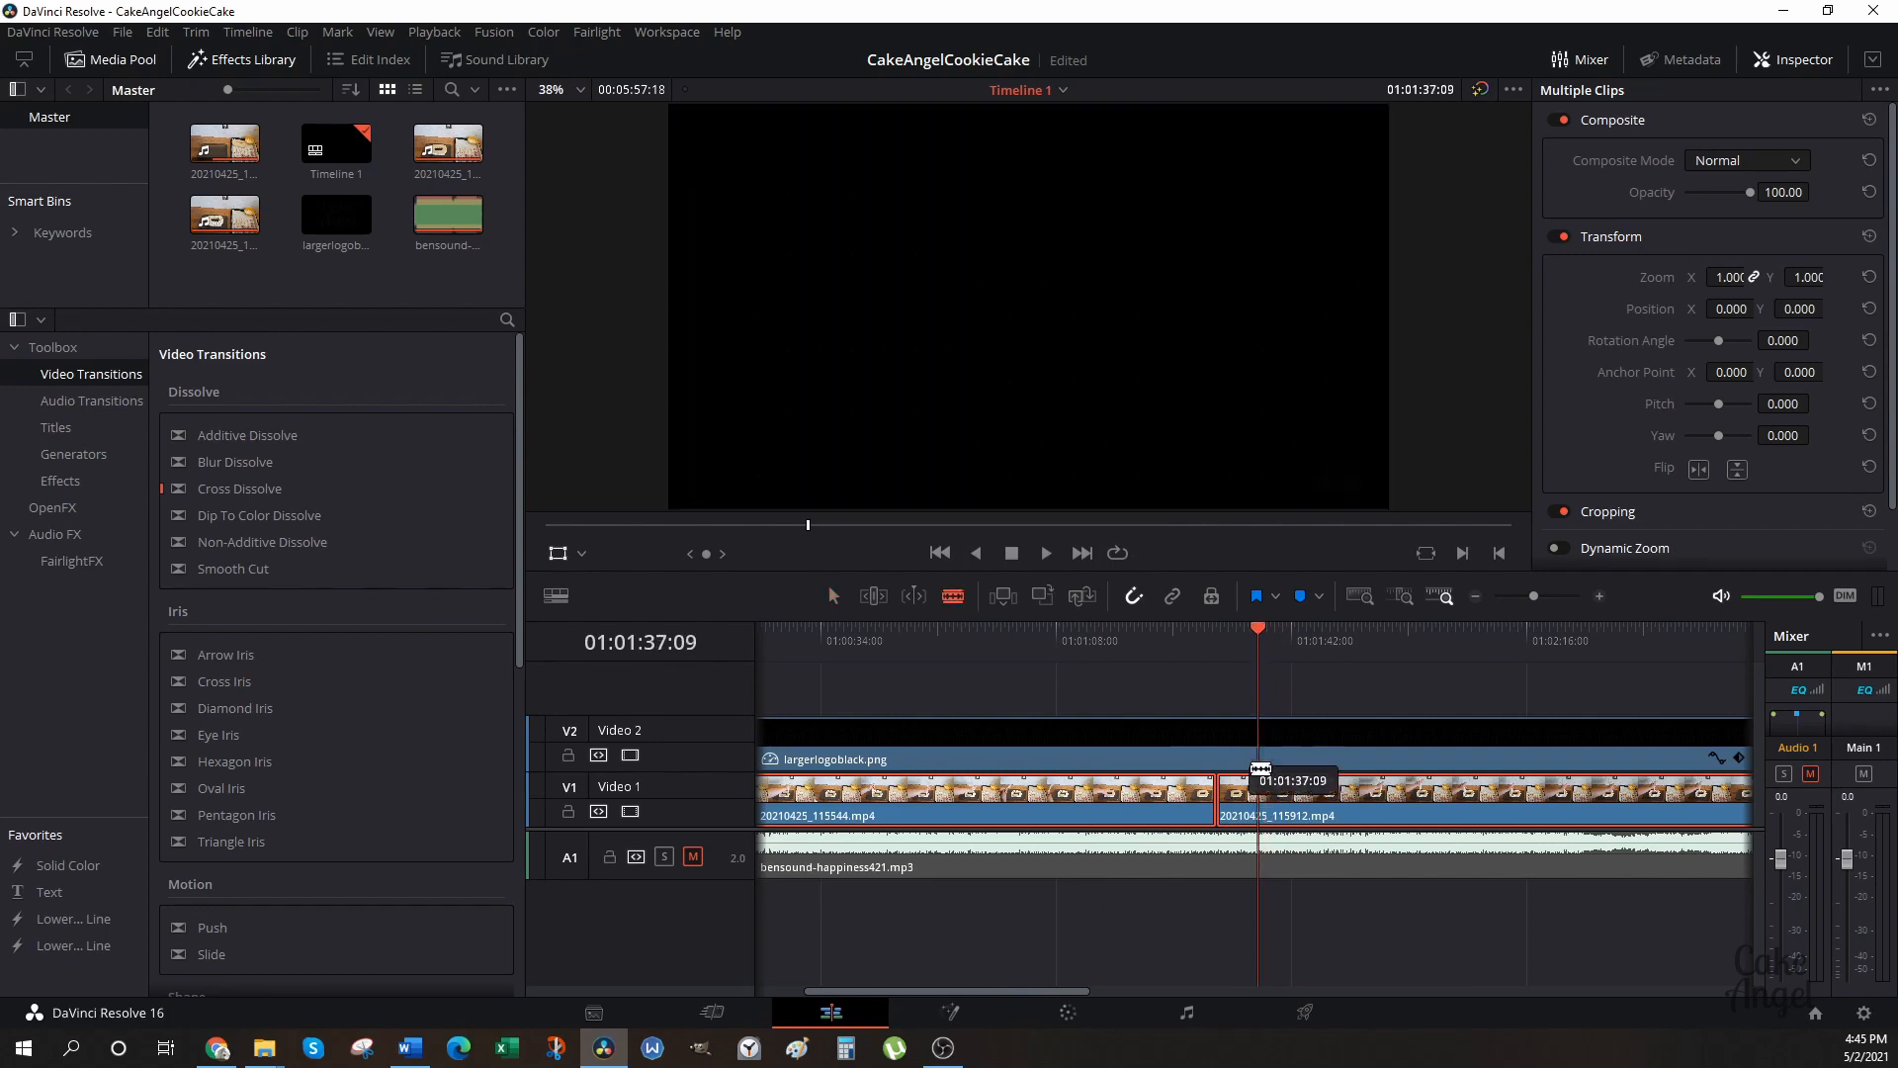
{"action": "left_click", "coordinate": [1258, 796]}
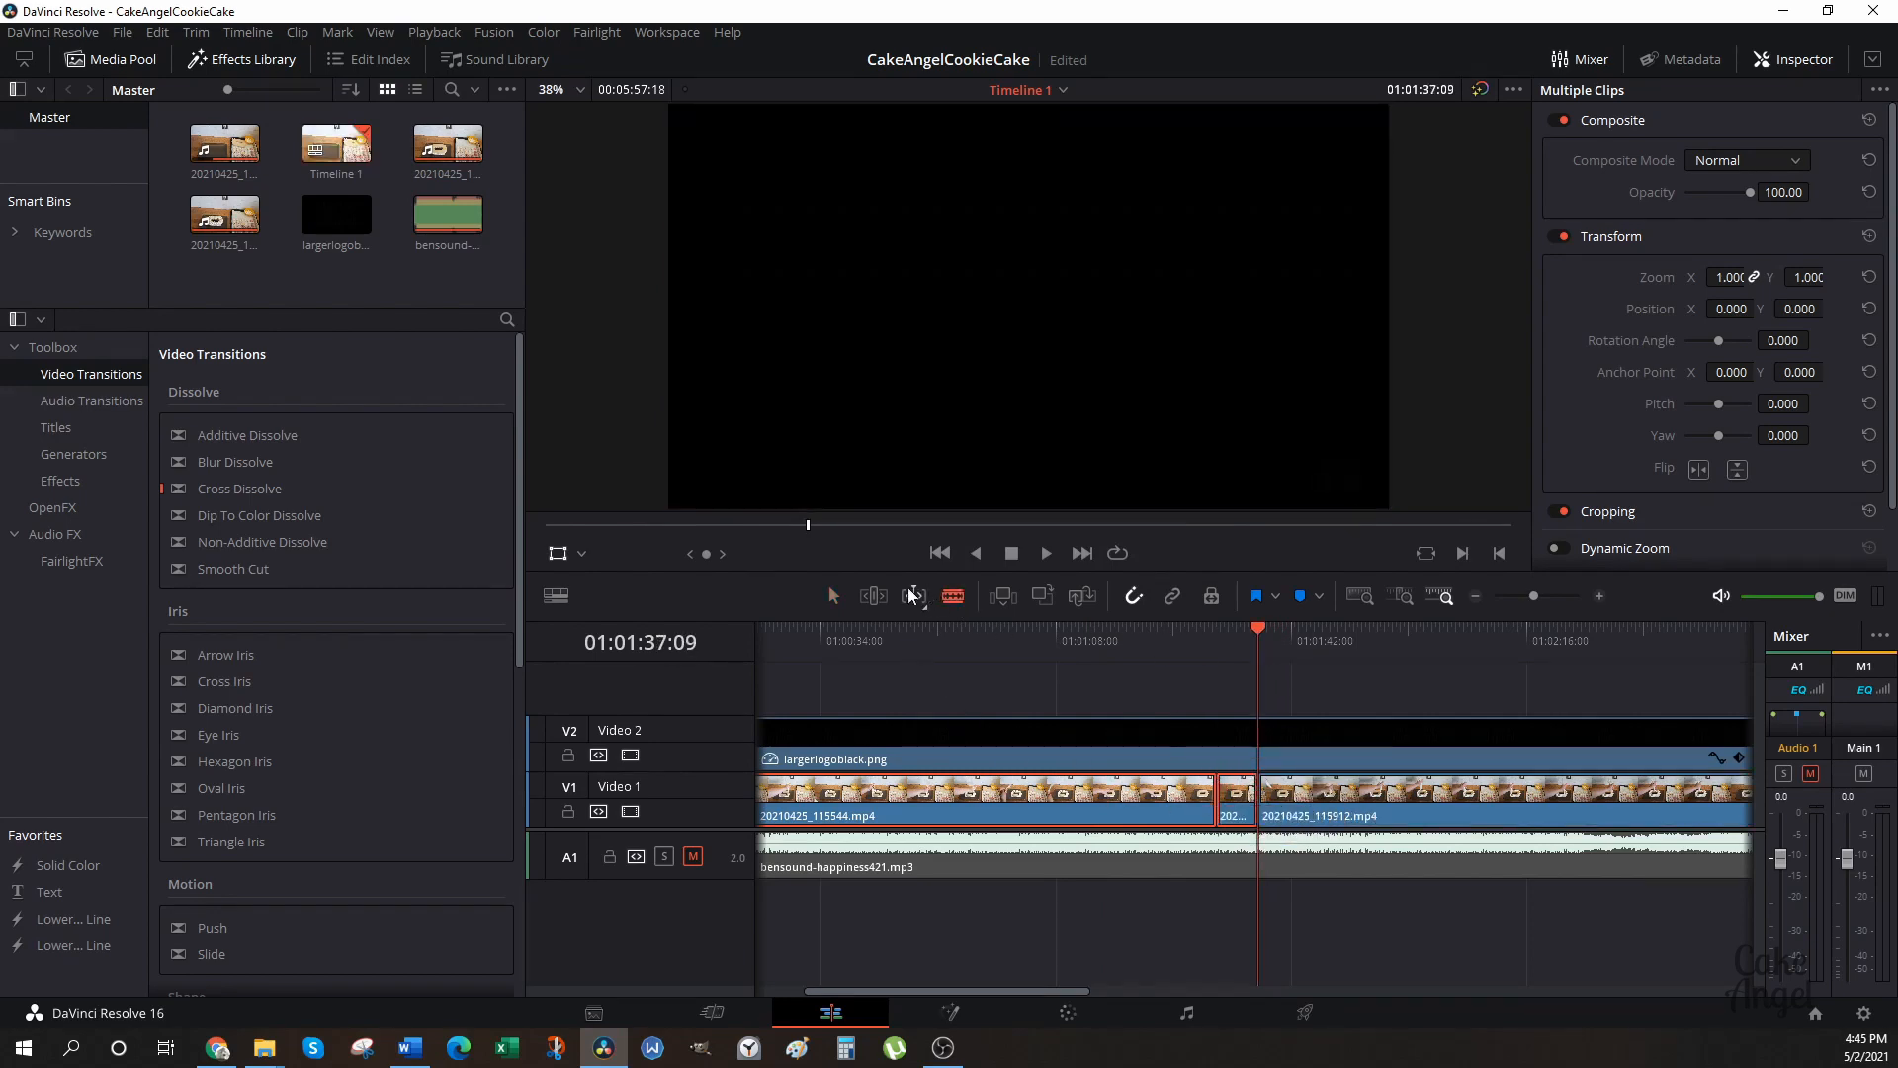
{"action": "left_click", "coordinate": [839, 595]}
Delete the short opening piece of the second clip and move its remaining part against the end of the first clip.
{"action": "left_click", "coordinate": [1315, 680]}
{"action": "left_click", "coordinate": [1235, 799]}
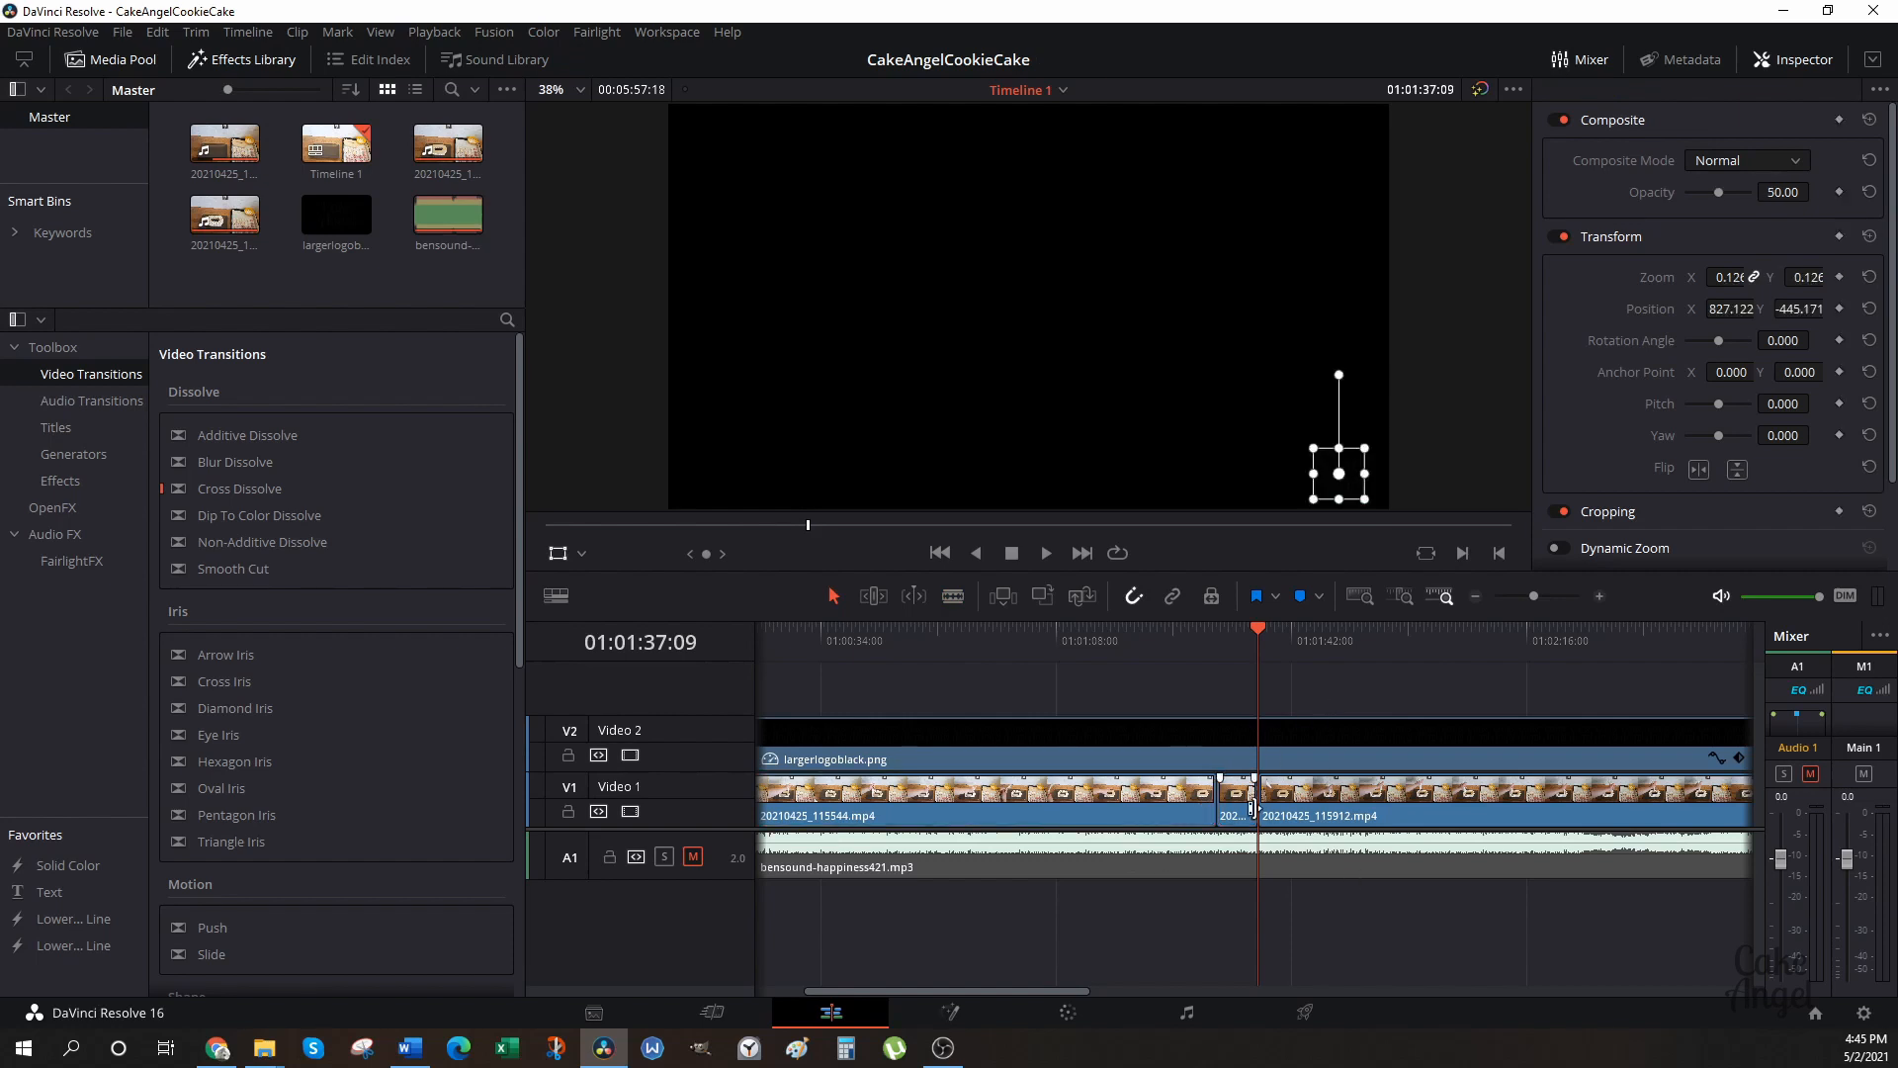
{"action": "left_click", "coordinate": [1236, 812]}
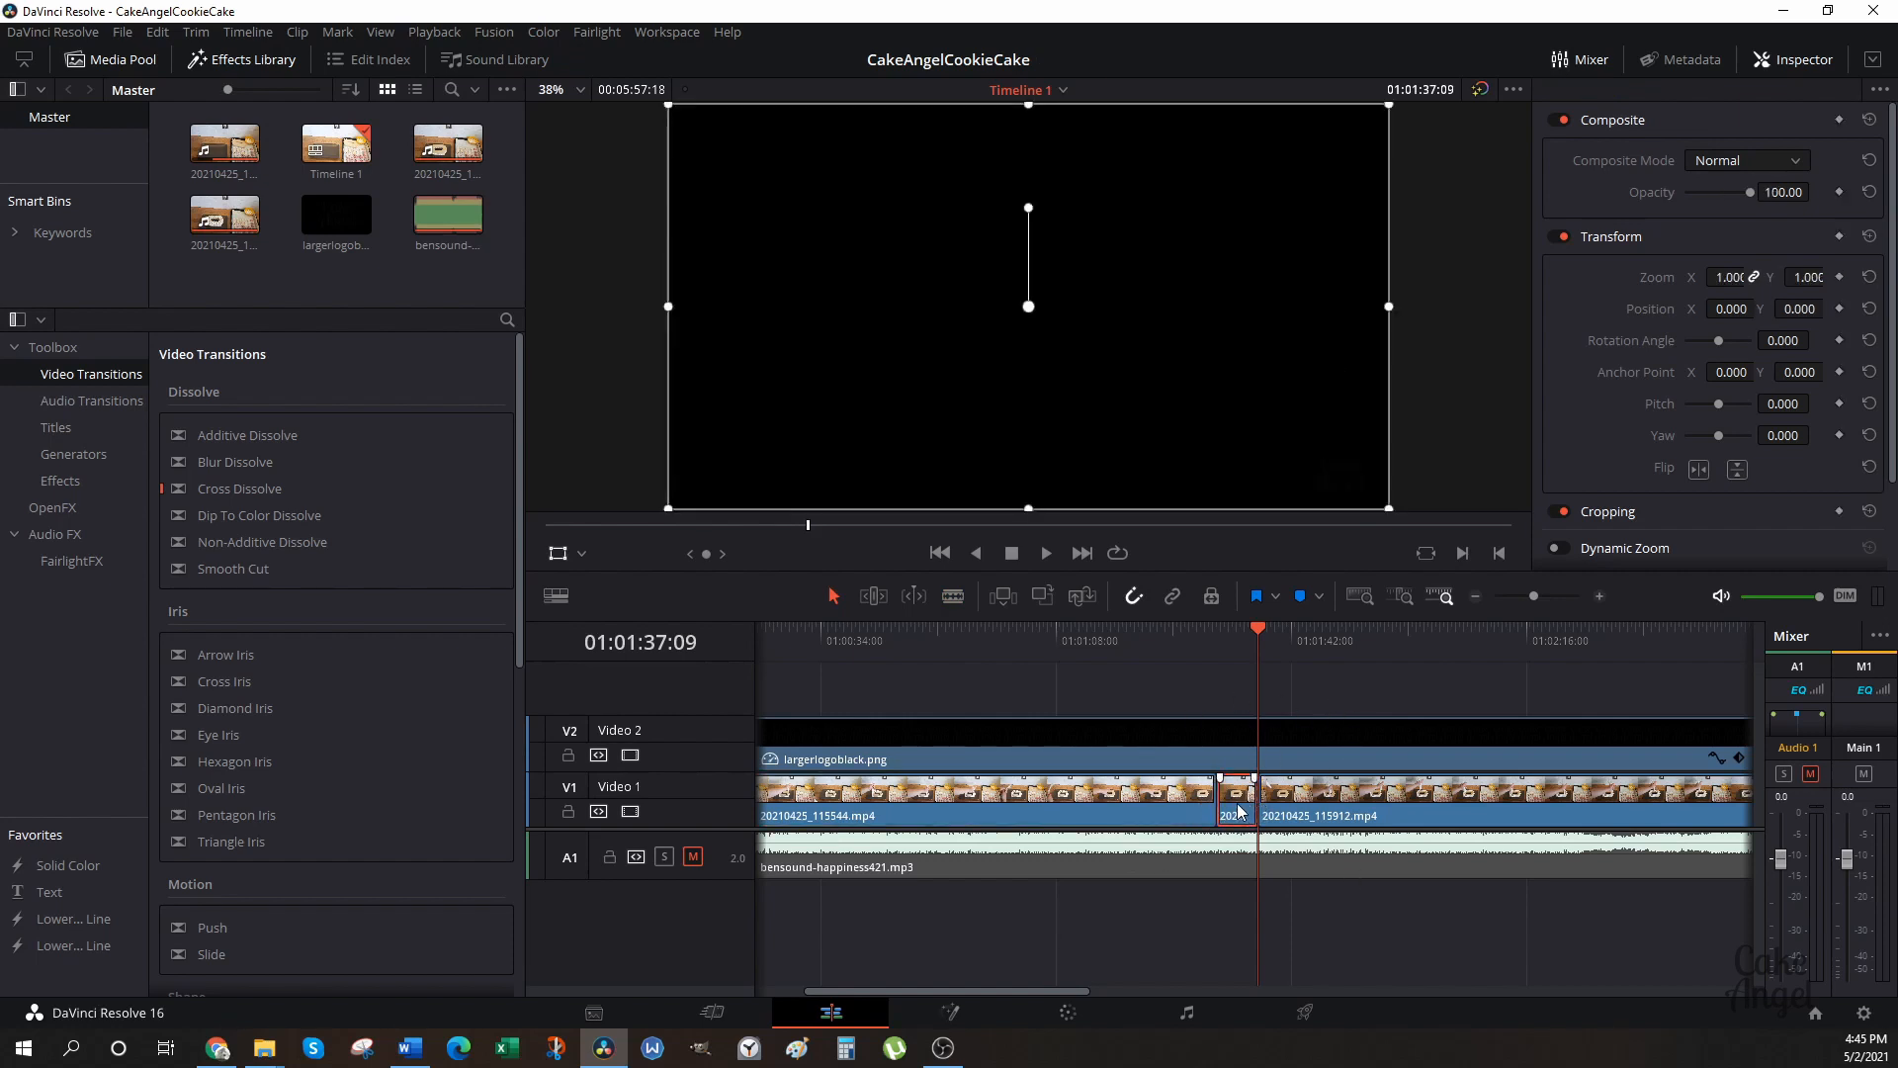
{"action": "right_click", "coordinate": [1239, 811]}
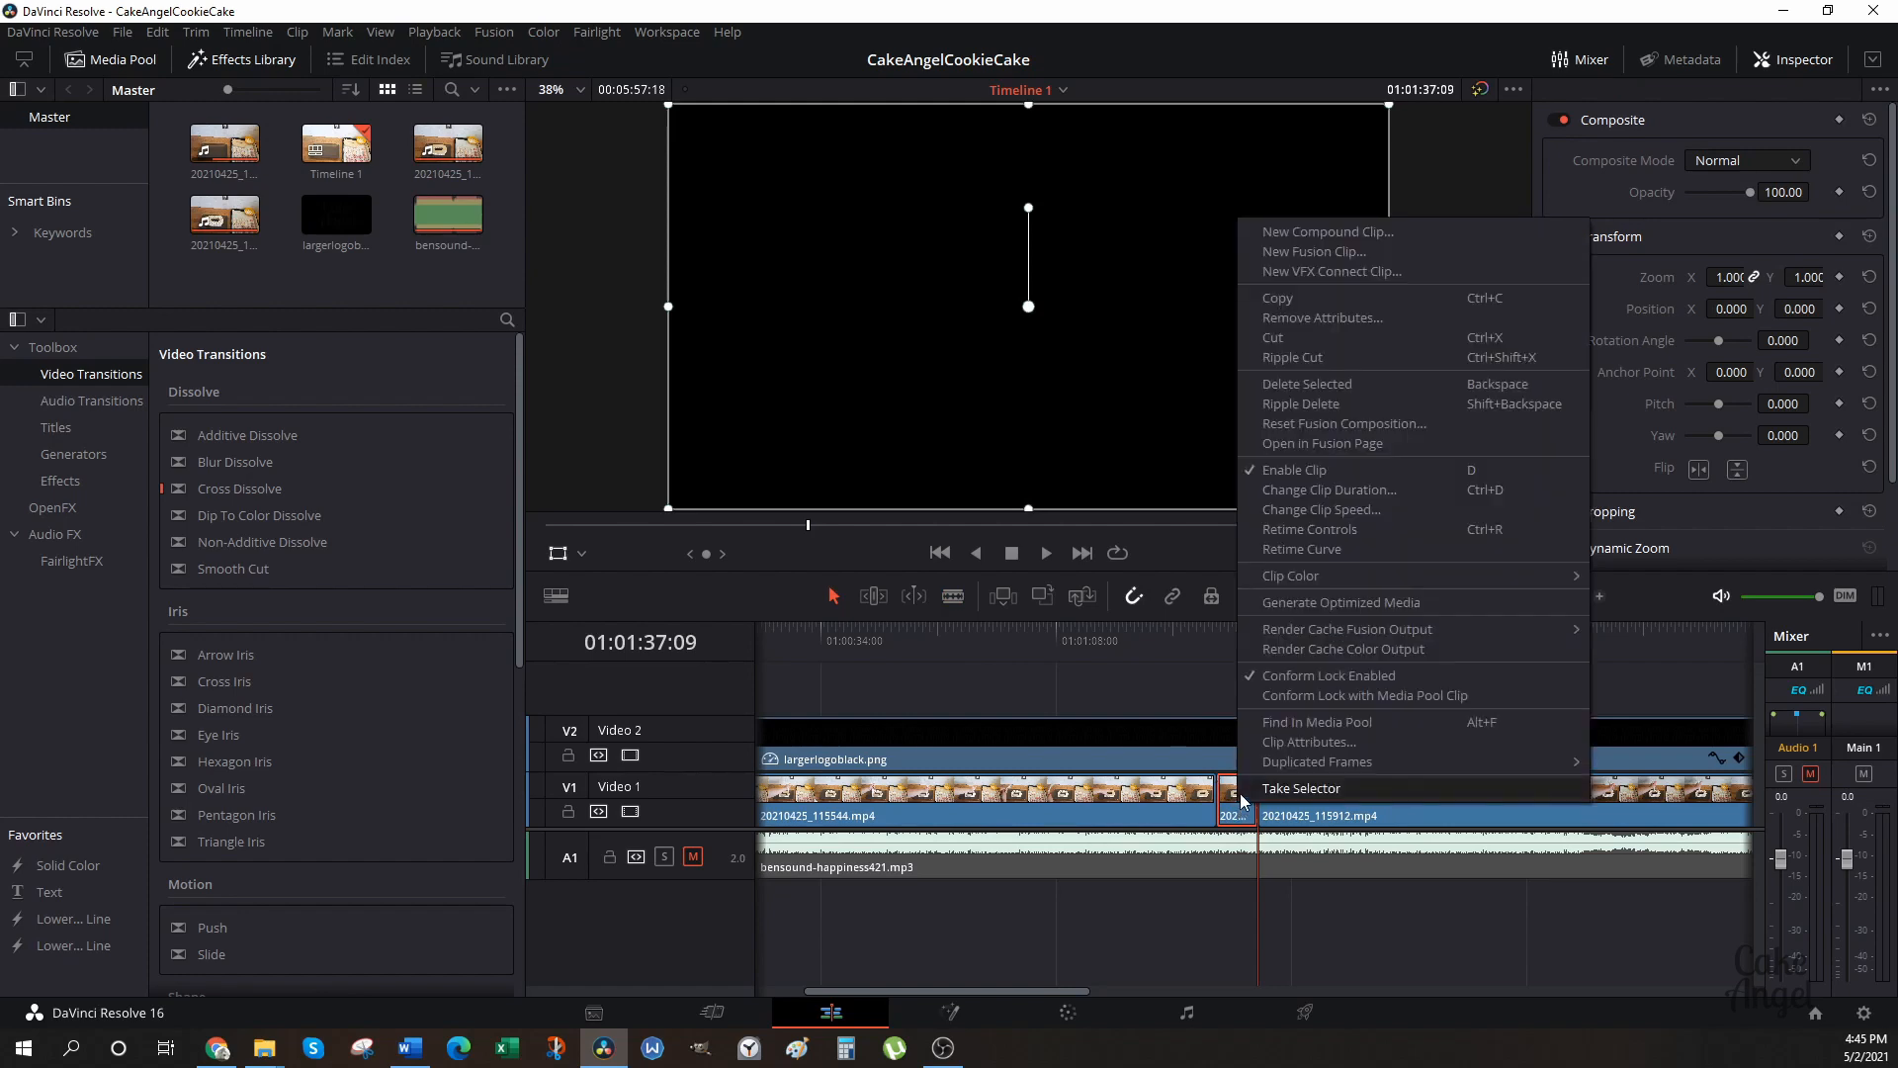
{"action": "left_click", "coordinate": [1295, 384]}
{"action": "left_click_drag", "start_coordinate": [1341, 822], "coordinate": [1300, 821]}
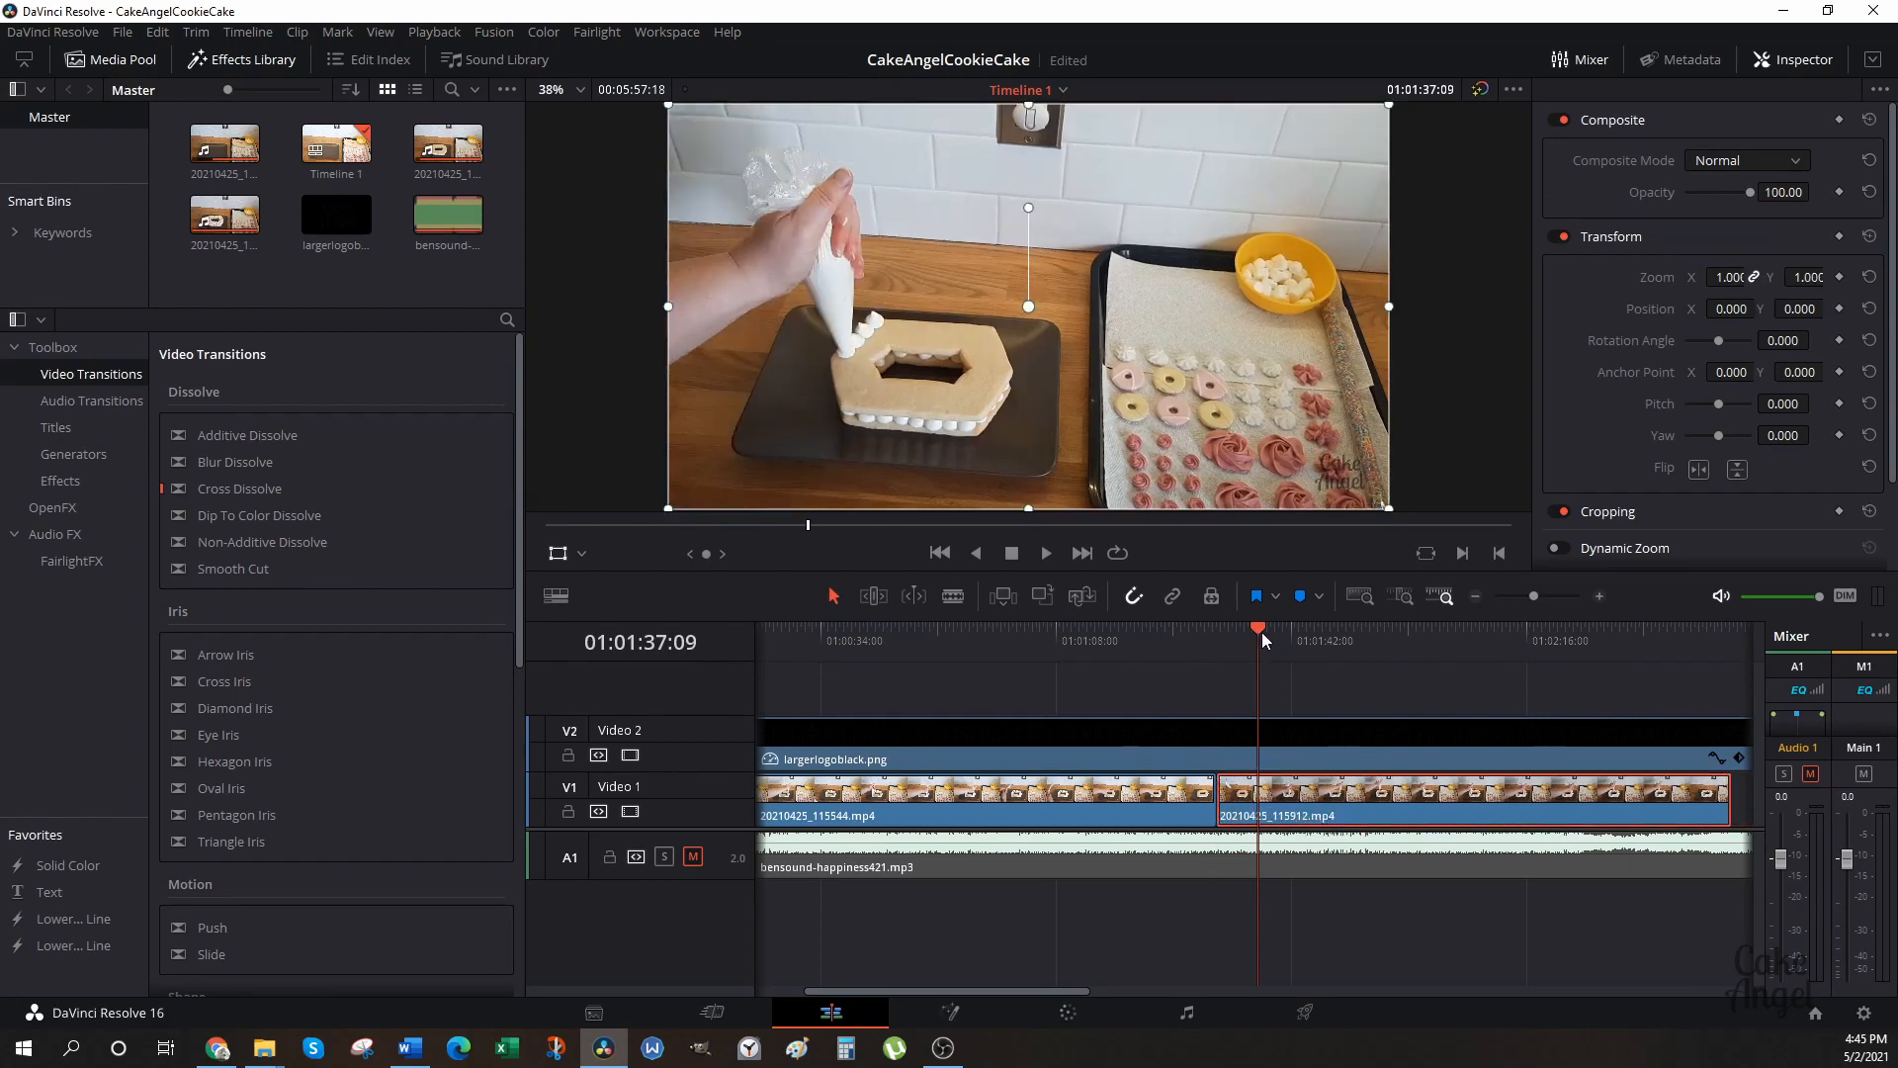
Move the third clip on Video 1 against the end of the second clip, closing the gap between them.
{"action": "mouse_move", "coordinate": [1261, 632]}
{"action": "left_mouse_down"}
{"action": "mouse_move", "coordinate": [1182, 632]}
{"action": "mouse_move", "coordinate": [1252, 638]}
{"action": "left_mouse_up"}
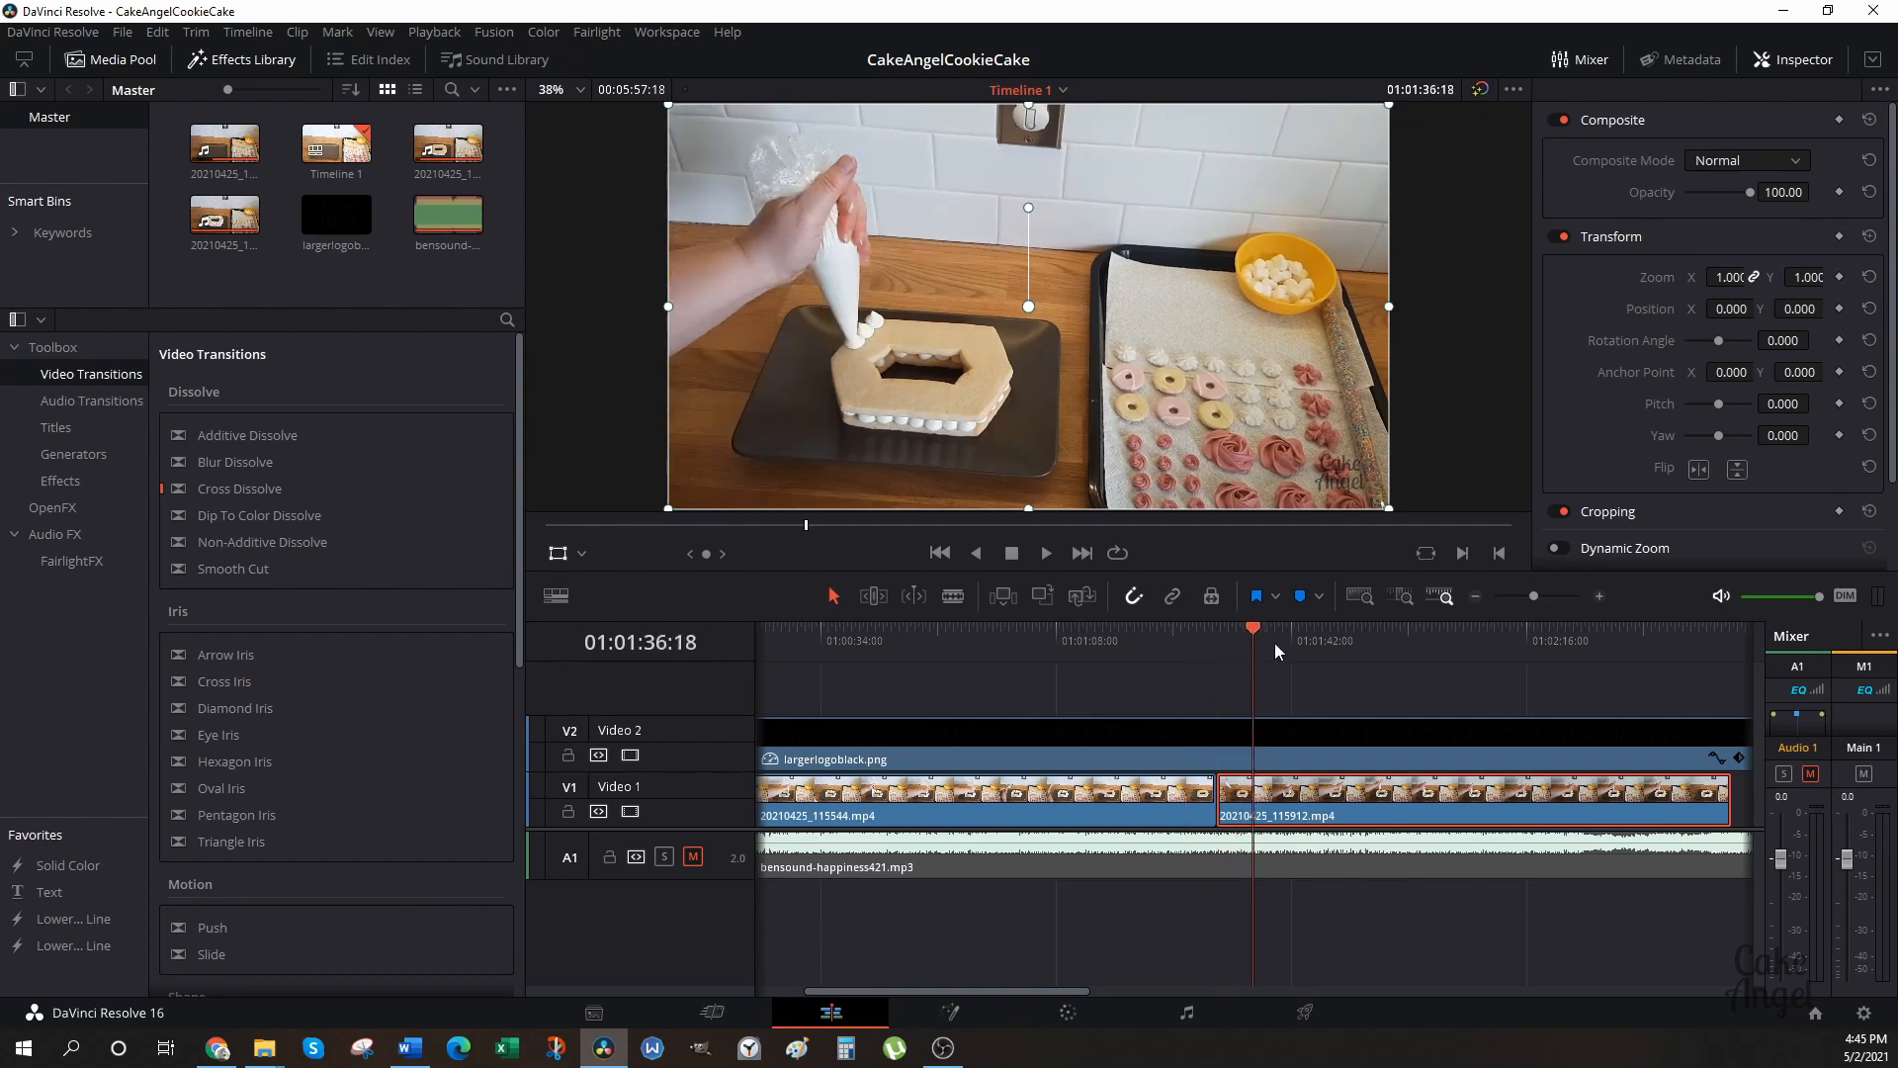
{"action": "left_click", "coordinate": [1475, 596]}
{"action": "left_click", "coordinate": [1475, 596]}
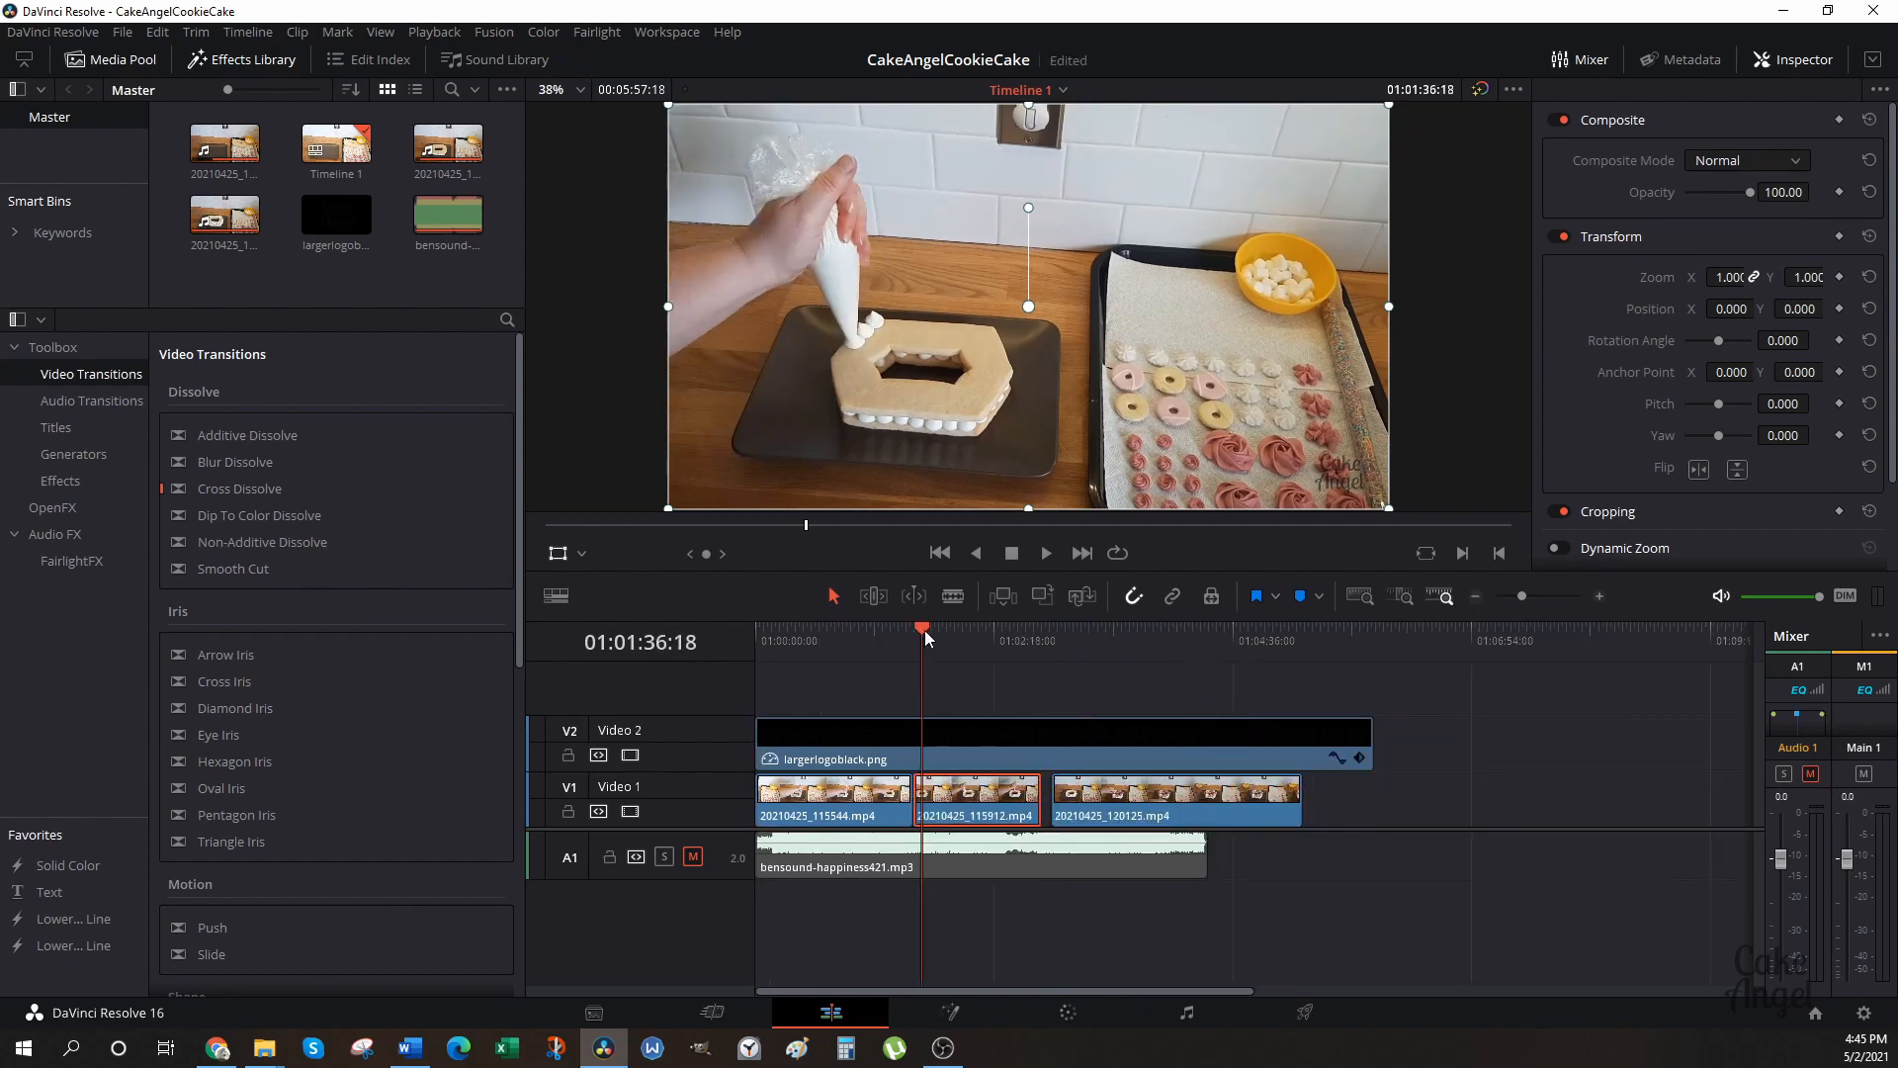
{"action": "left_click_drag", "start_coordinate": [923, 630], "coordinate": [1019, 631]}
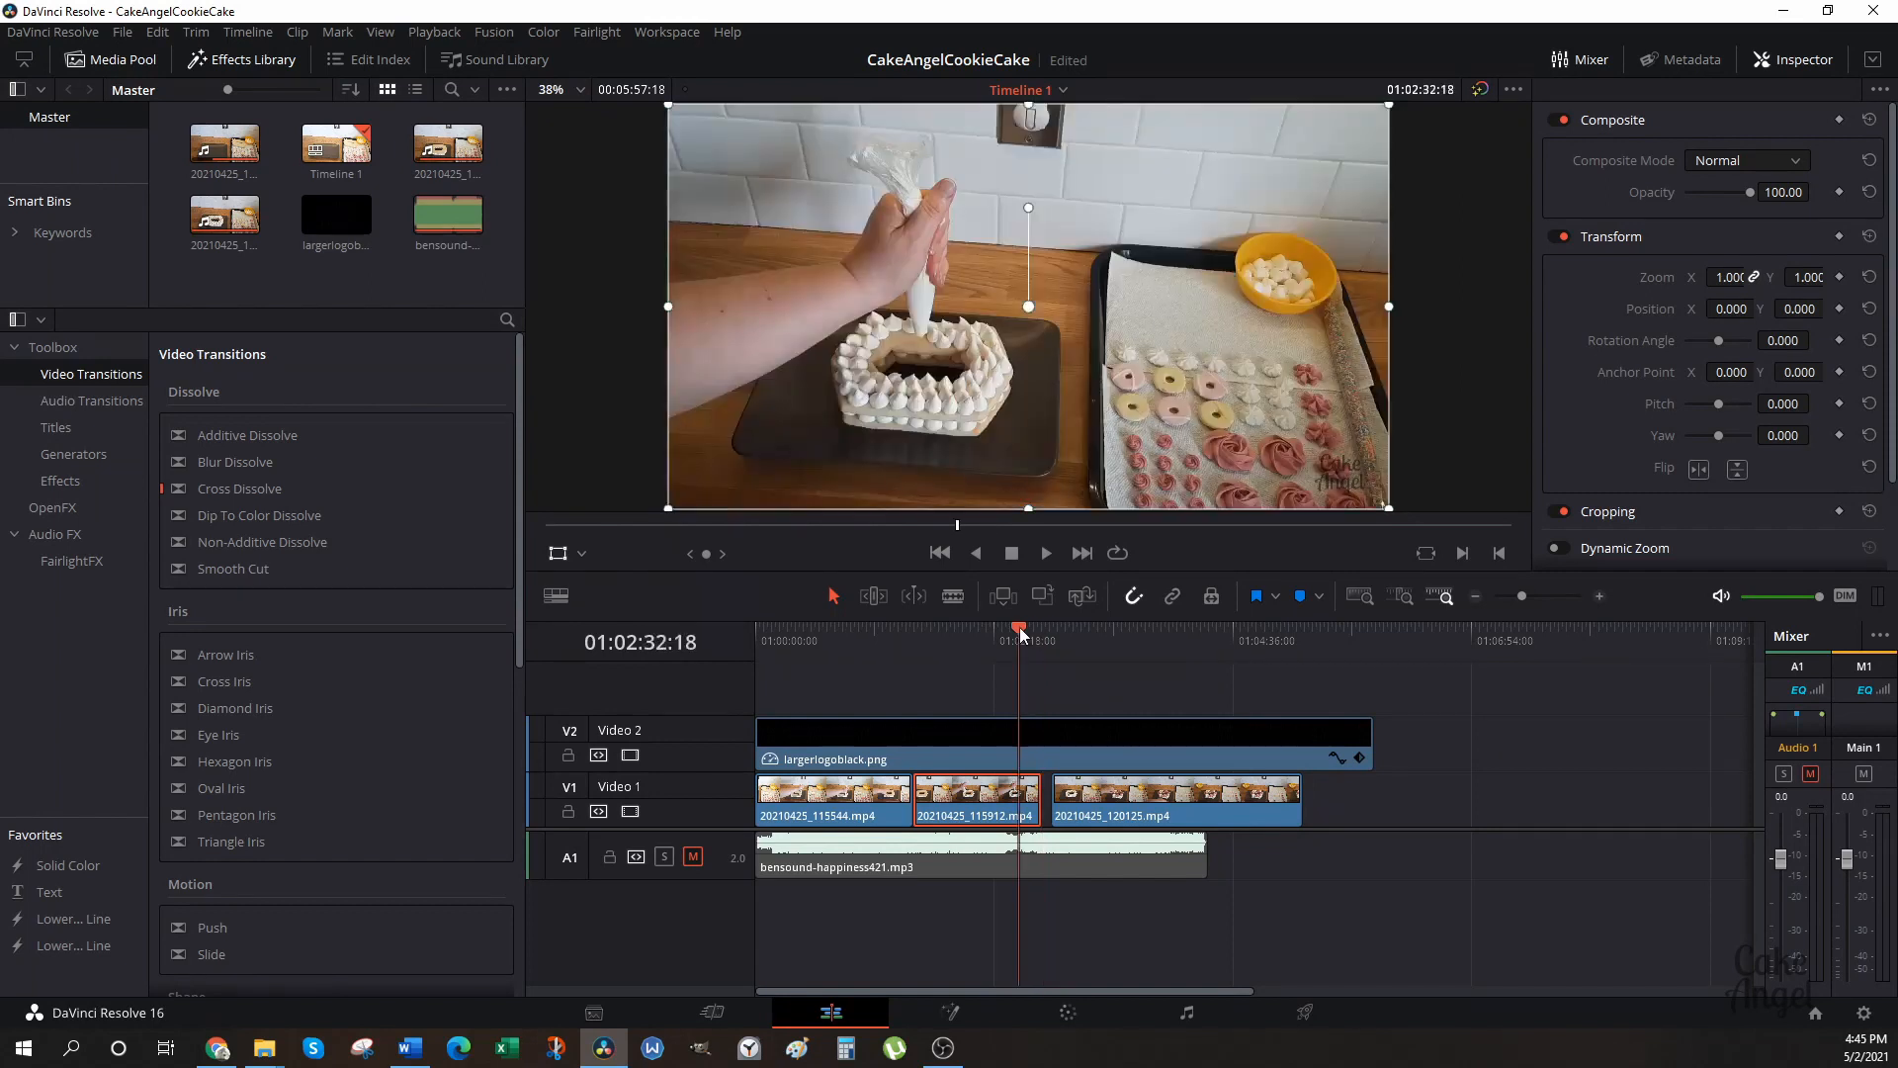
{"action": "left_click", "coordinate": [1601, 596]}
{"action": "left_click", "coordinate": [1602, 597]}
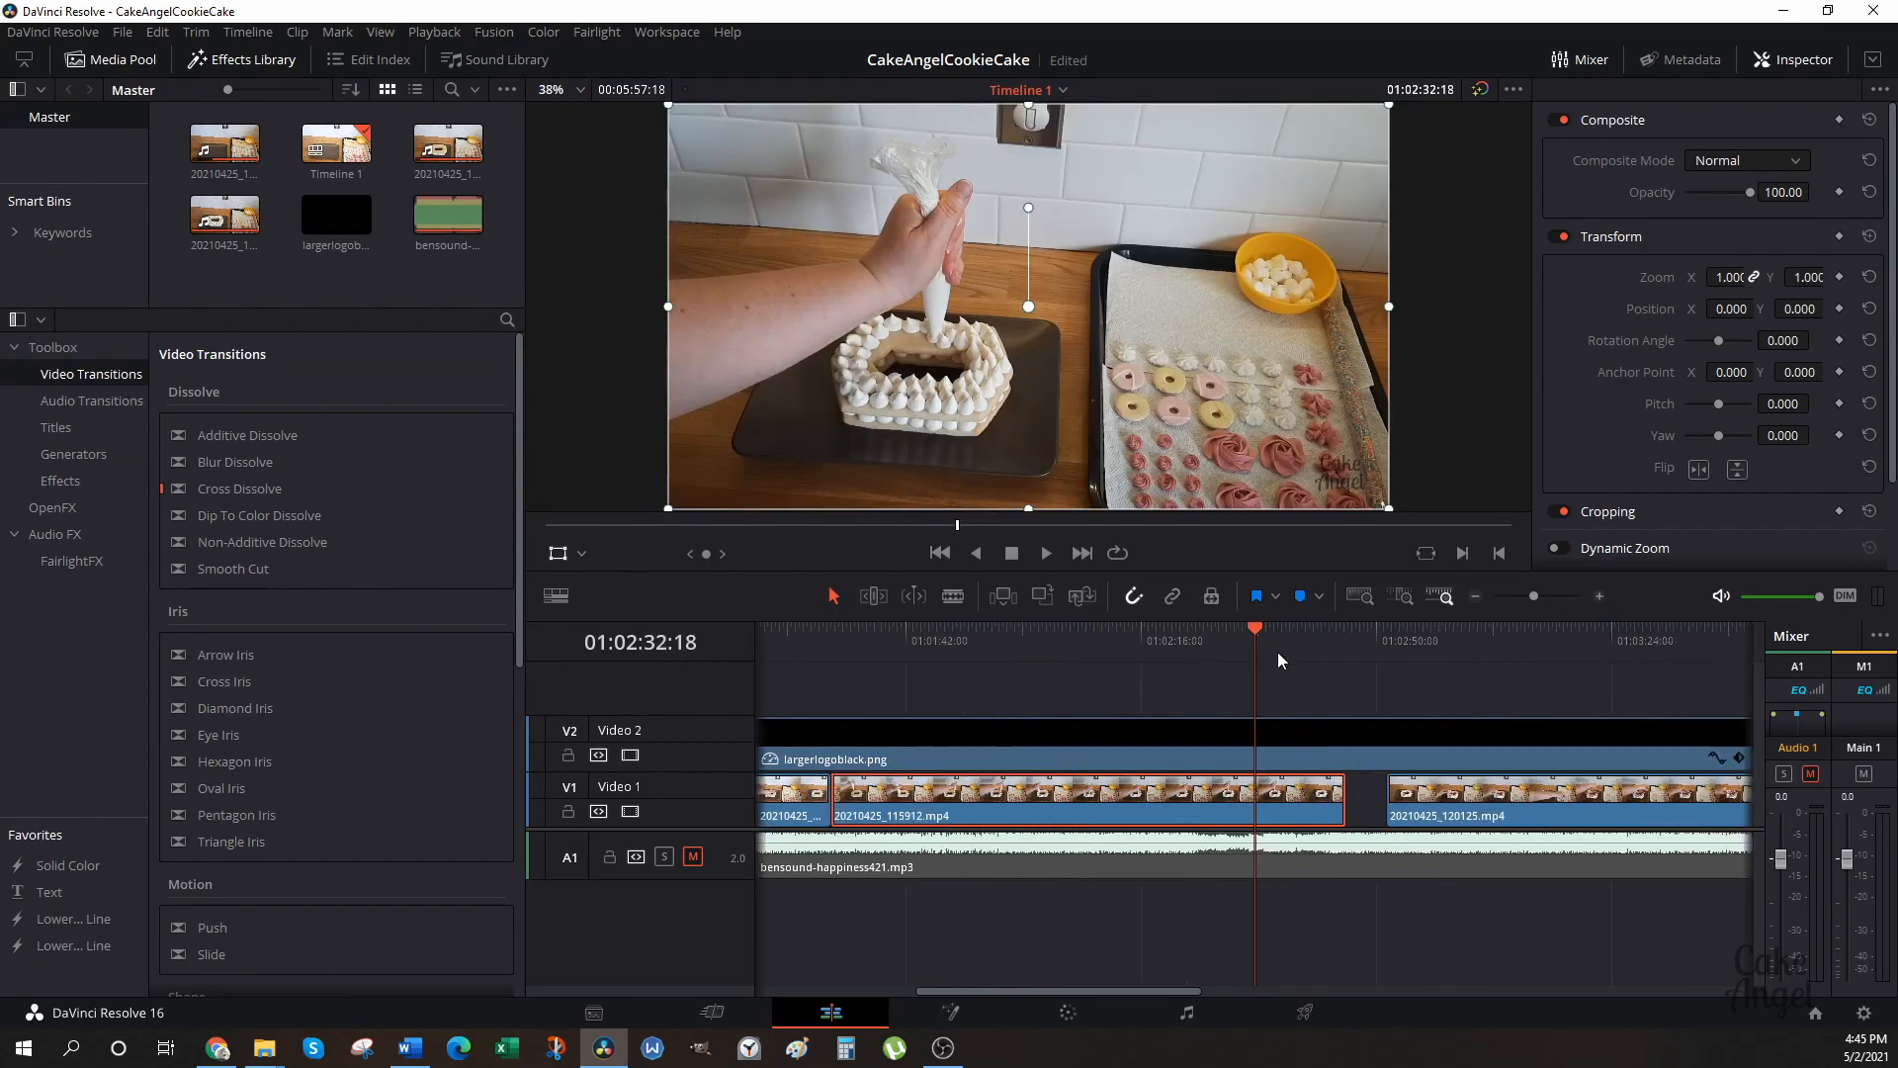
{"action": "left_click_drag", "start_coordinate": [1428, 805], "coordinate": [1411, 799]}
Play the end of the second clip across the join into the third clip.
{"action": "left_click_drag", "start_coordinate": [1257, 626], "coordinate": [1317, 629]}
{"action": "left_click", "coordinate": [1050, 555]}
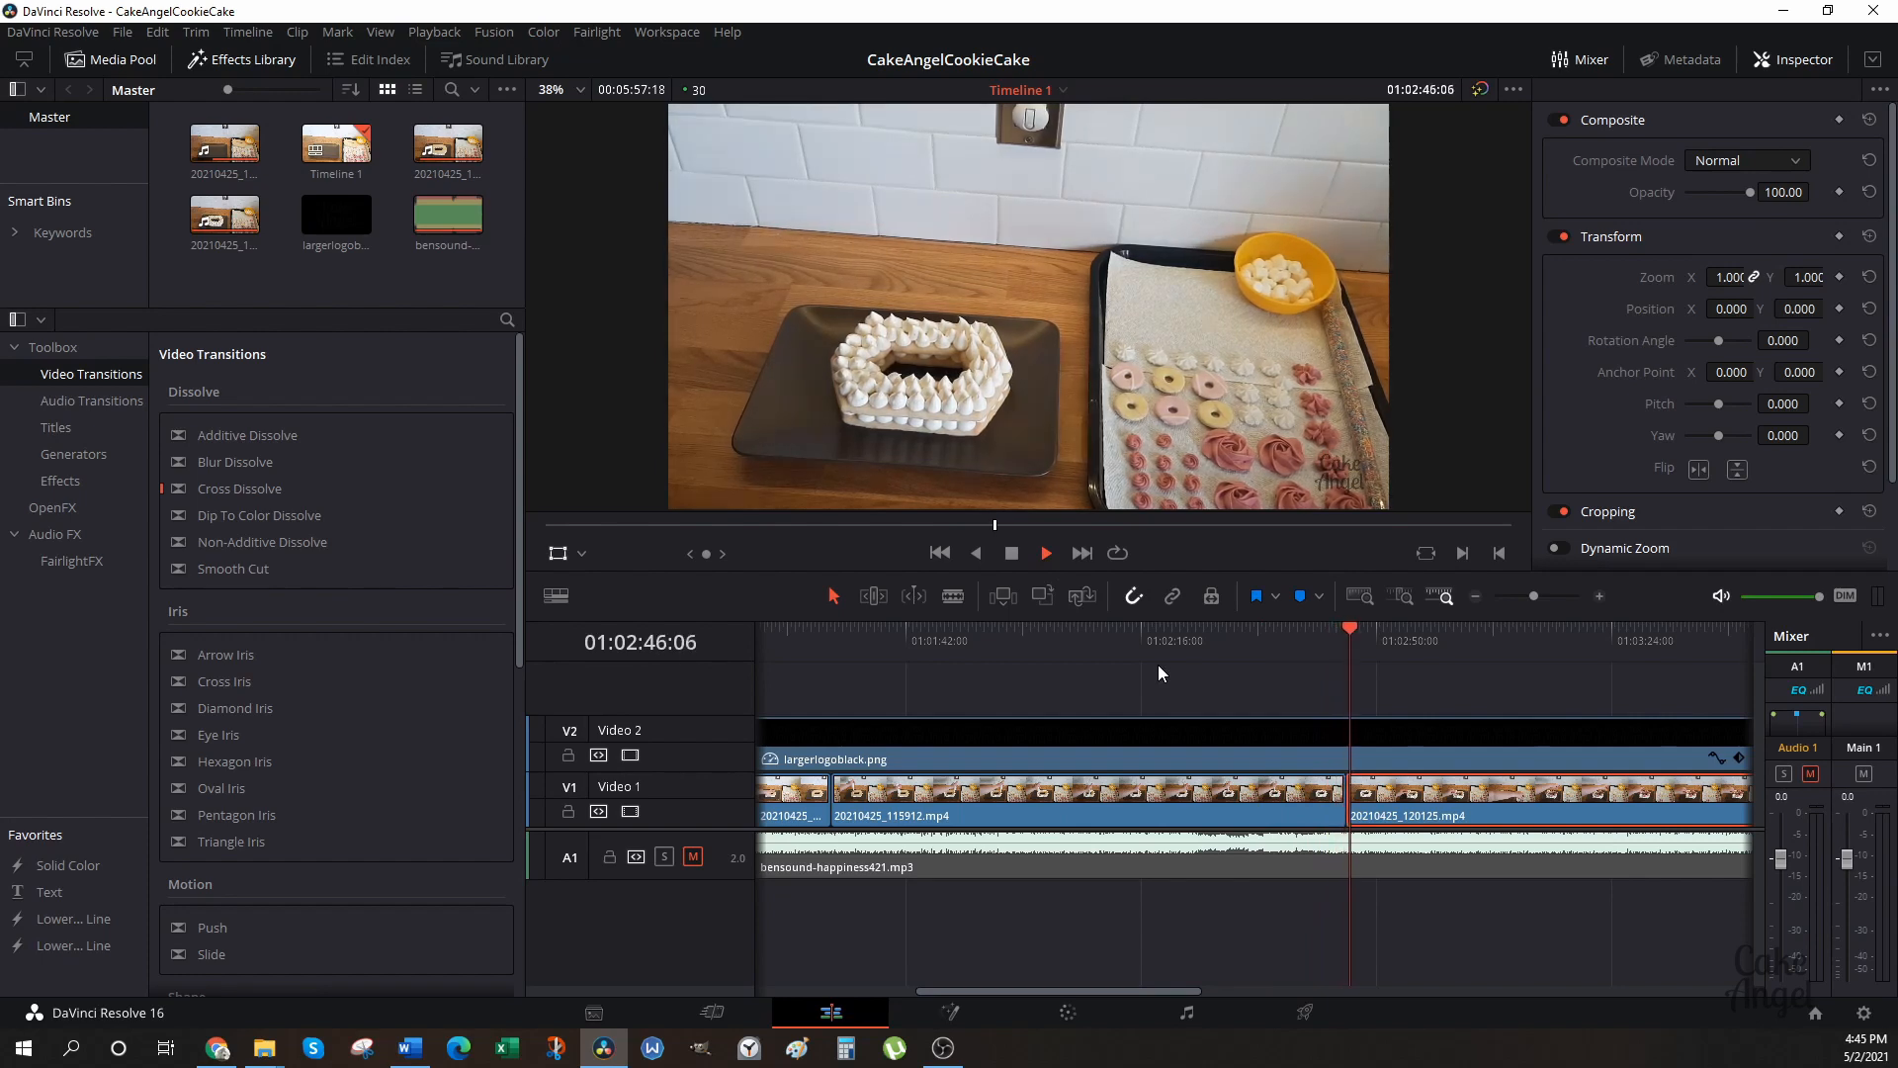
{"action": "left_click", "coordinate": [1012, 552]}
Split the second clip on Video 1 with the blade near its end at 01:02:39:10.
{"action": "left_click_drag", "start_coordinate": [1368, 629], "coordinate": [1302, 631]}
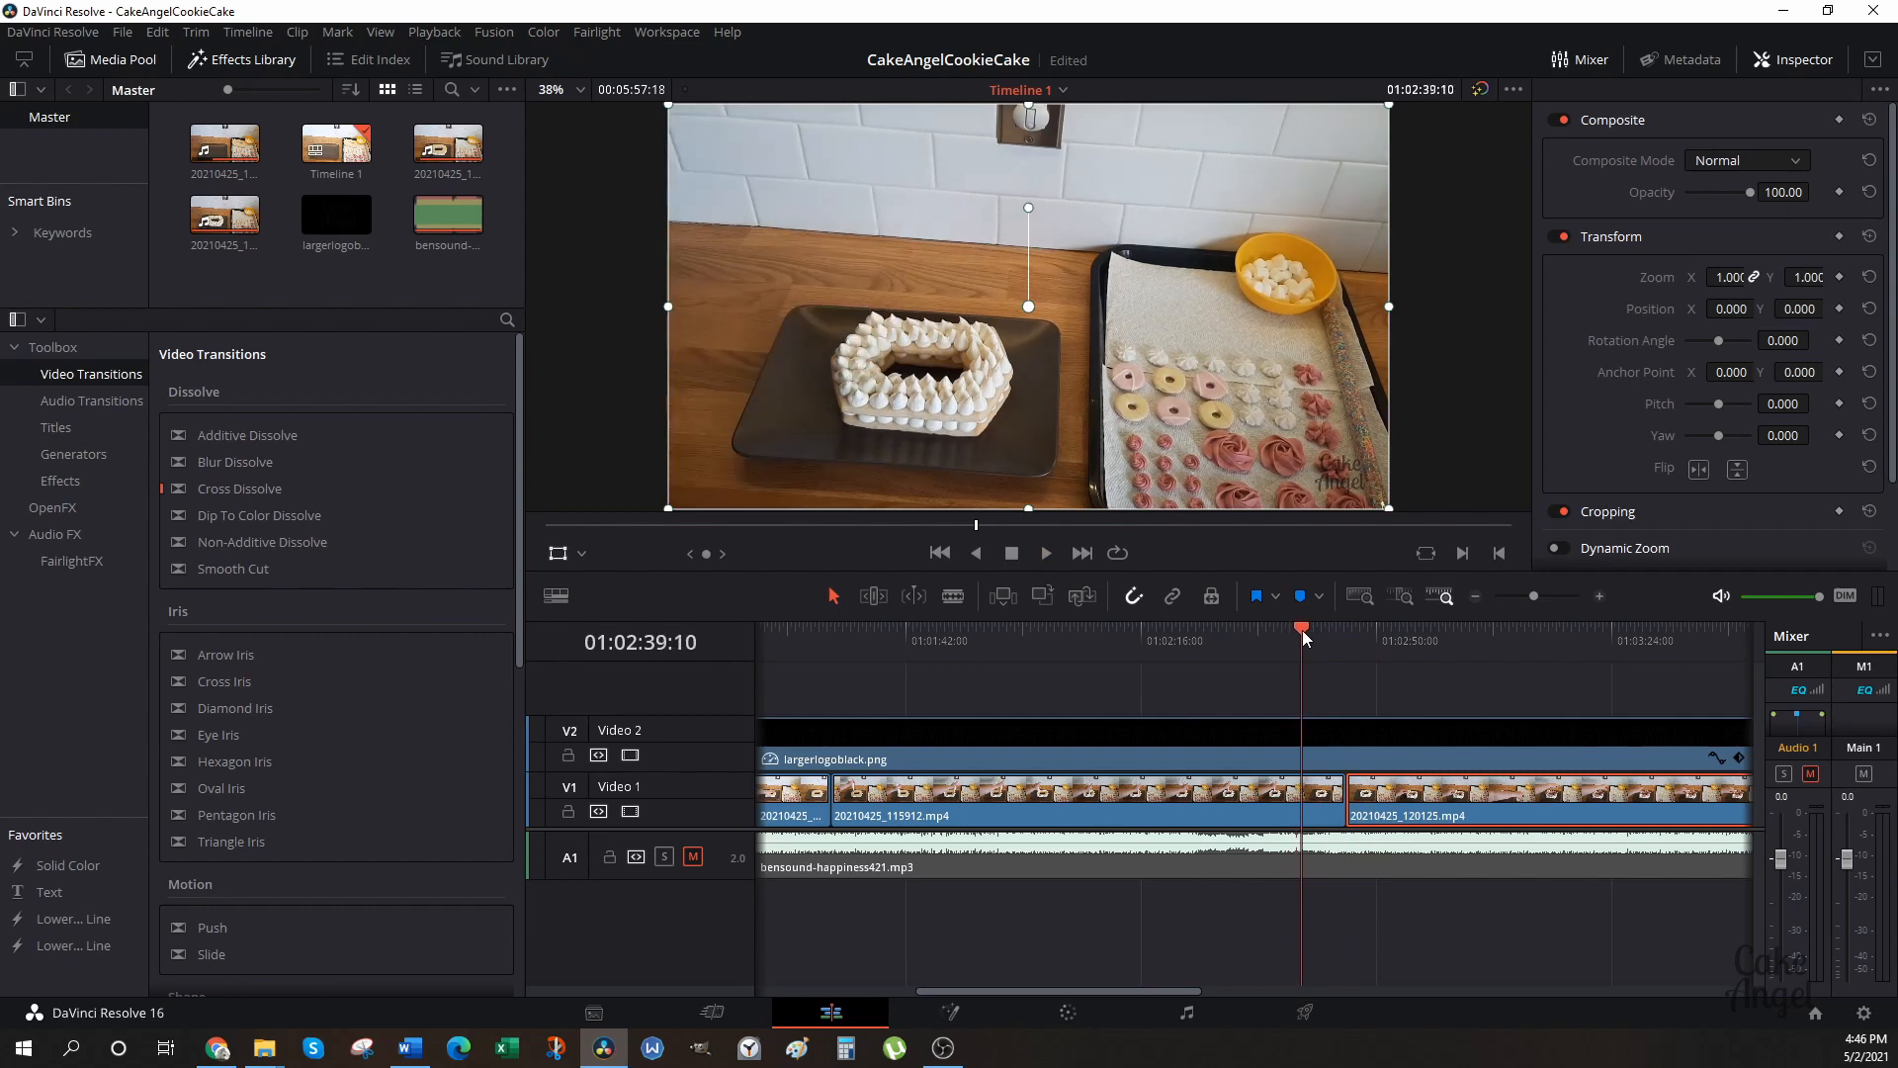
{"action": "left_click", "coordinate": [955, 597]}
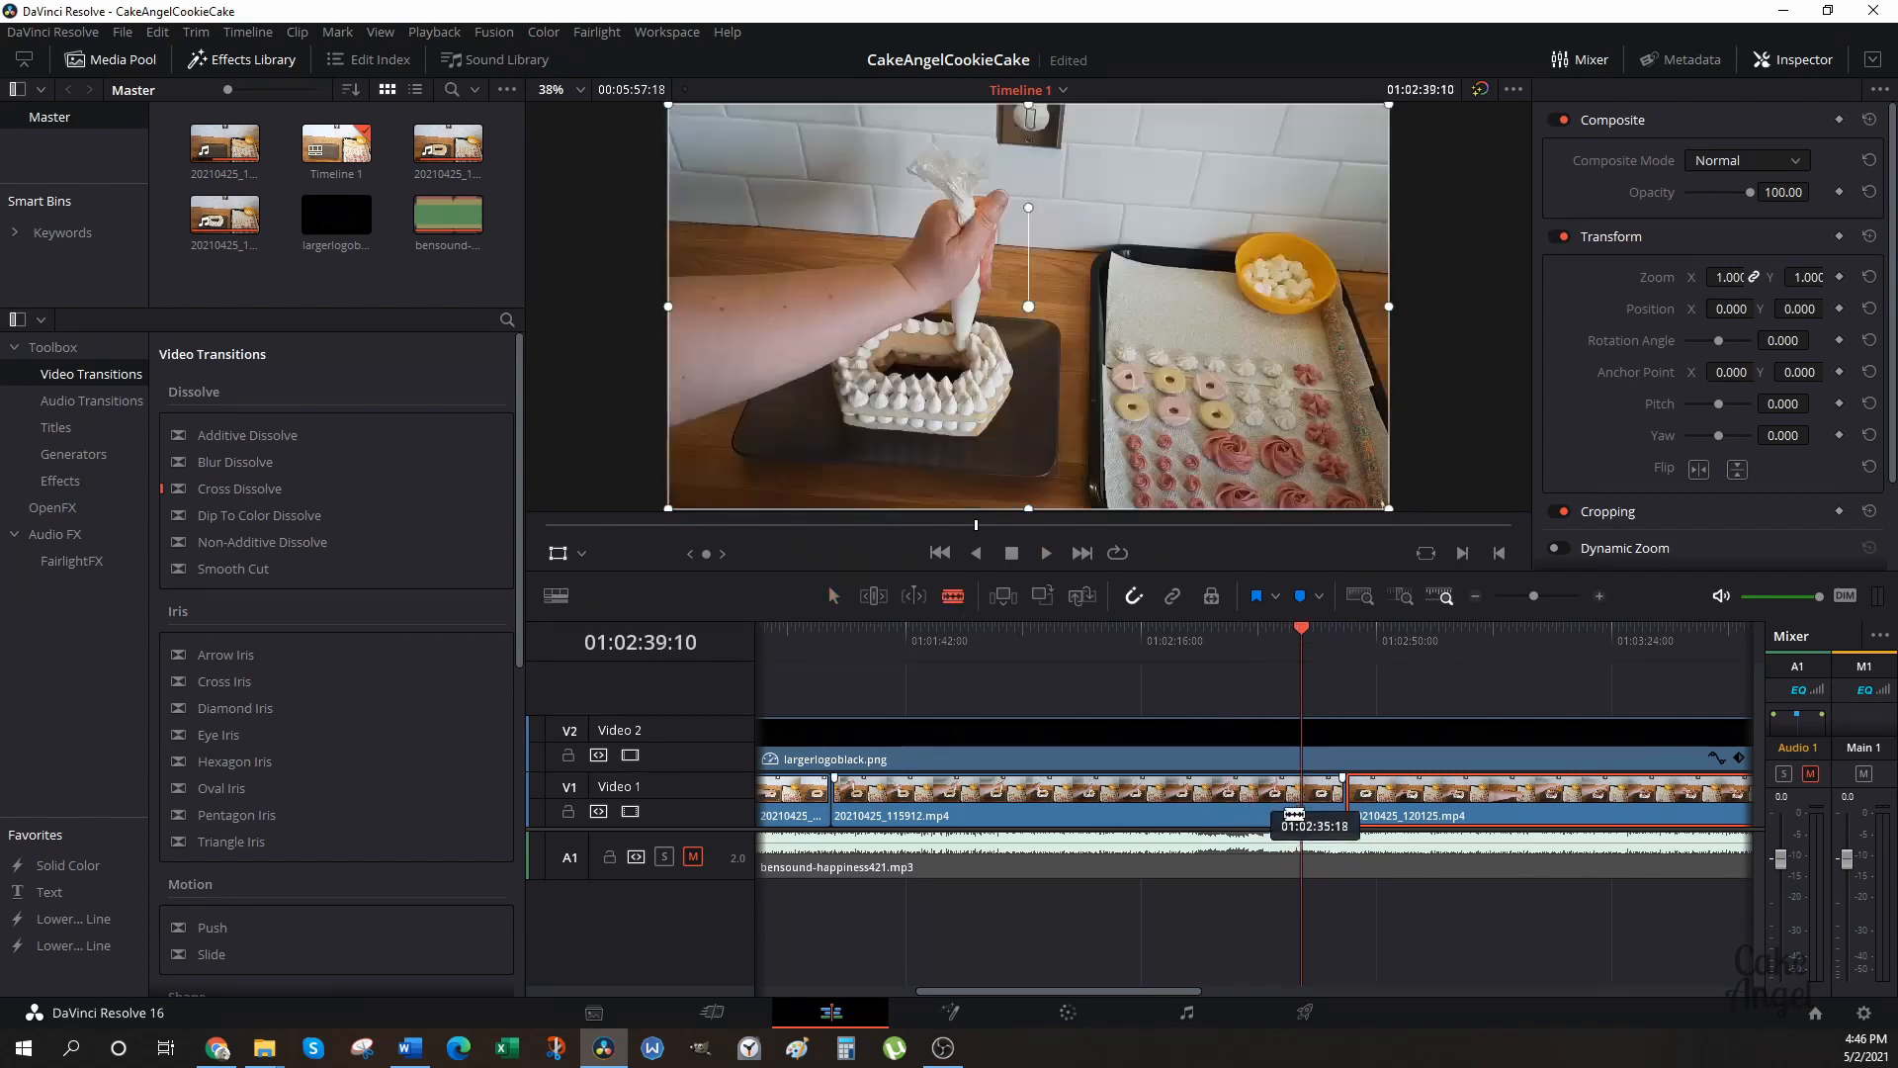
{"action": "left_click", "coordinate": [1297, 813]}
{"action": "key", "text": "a"}
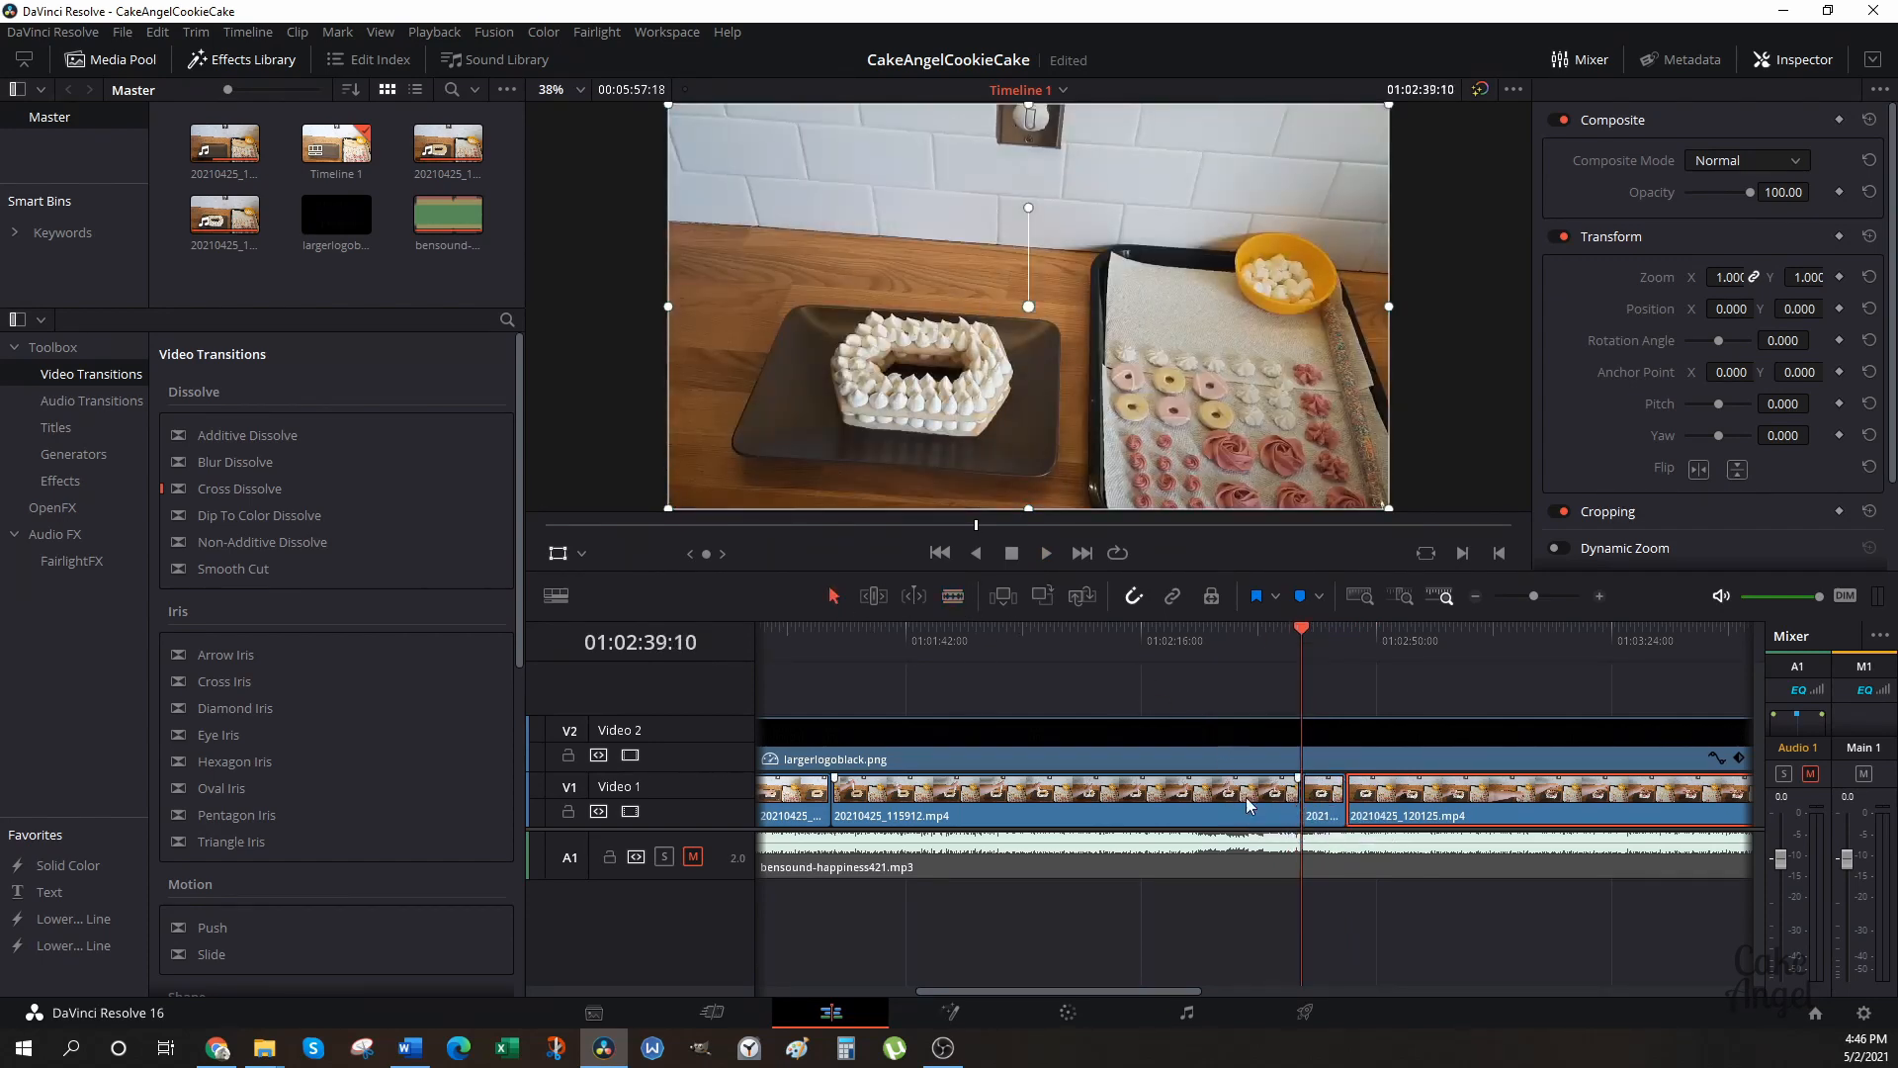
Delete the short end piece of the second clip and move the third clip against the cut, closing the gap.
{"action": "left_click", "coordinate": [1320, 814]}
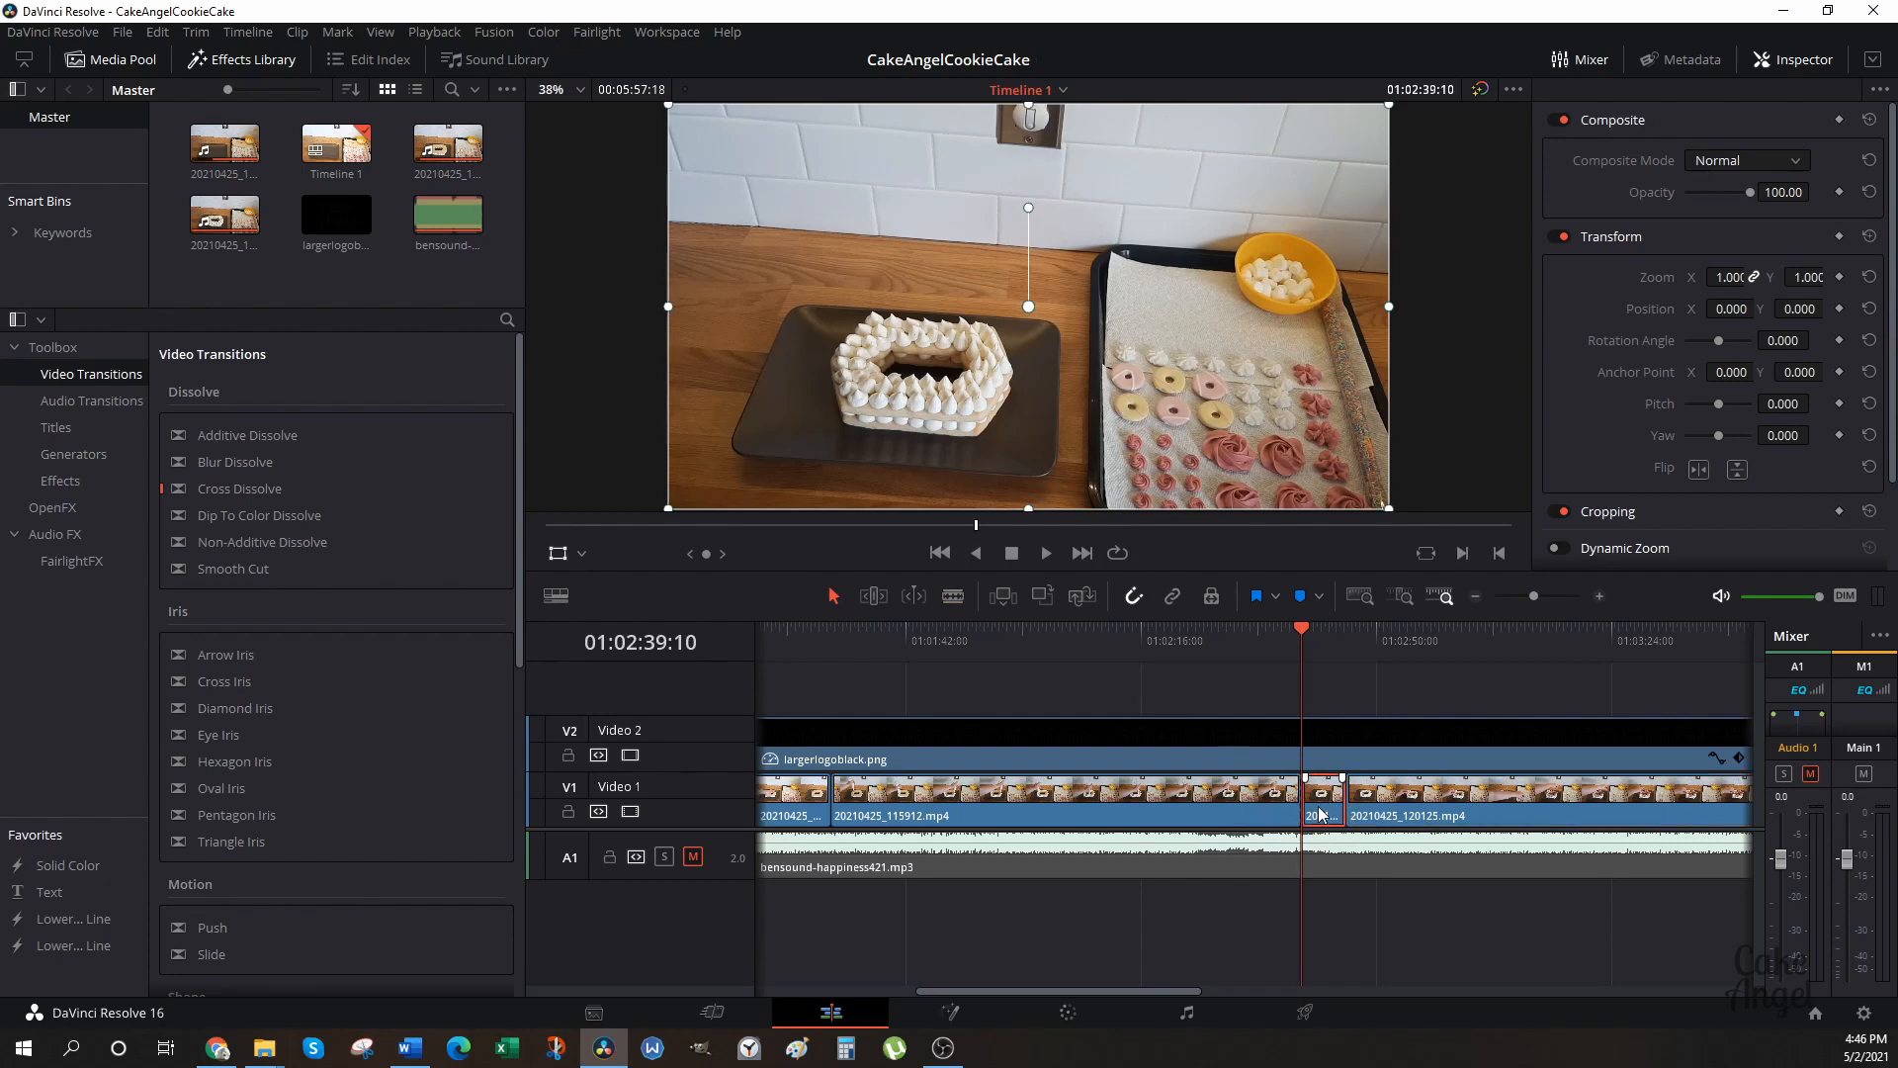
{"action": "right_click", "coordinate": [1320, 814]}
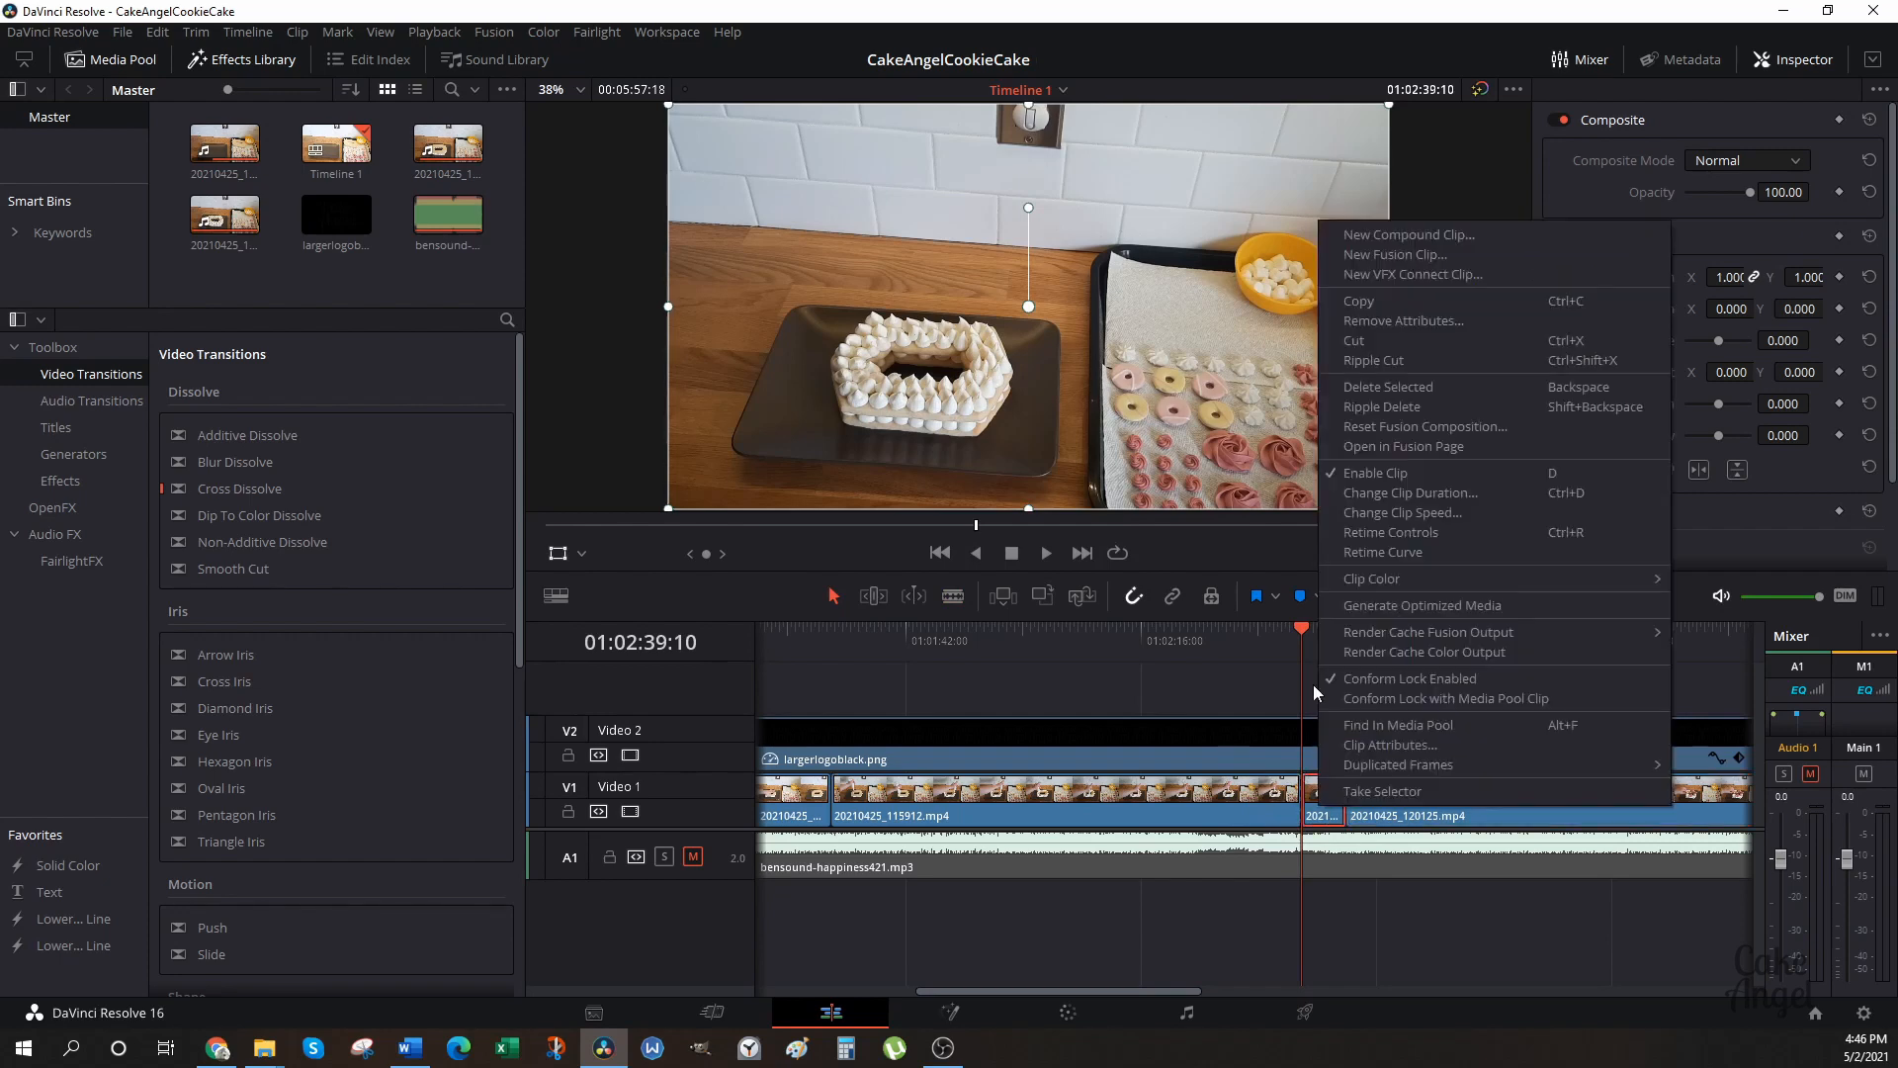
{"action": "left_click", "coordinate": [1382, 386]}
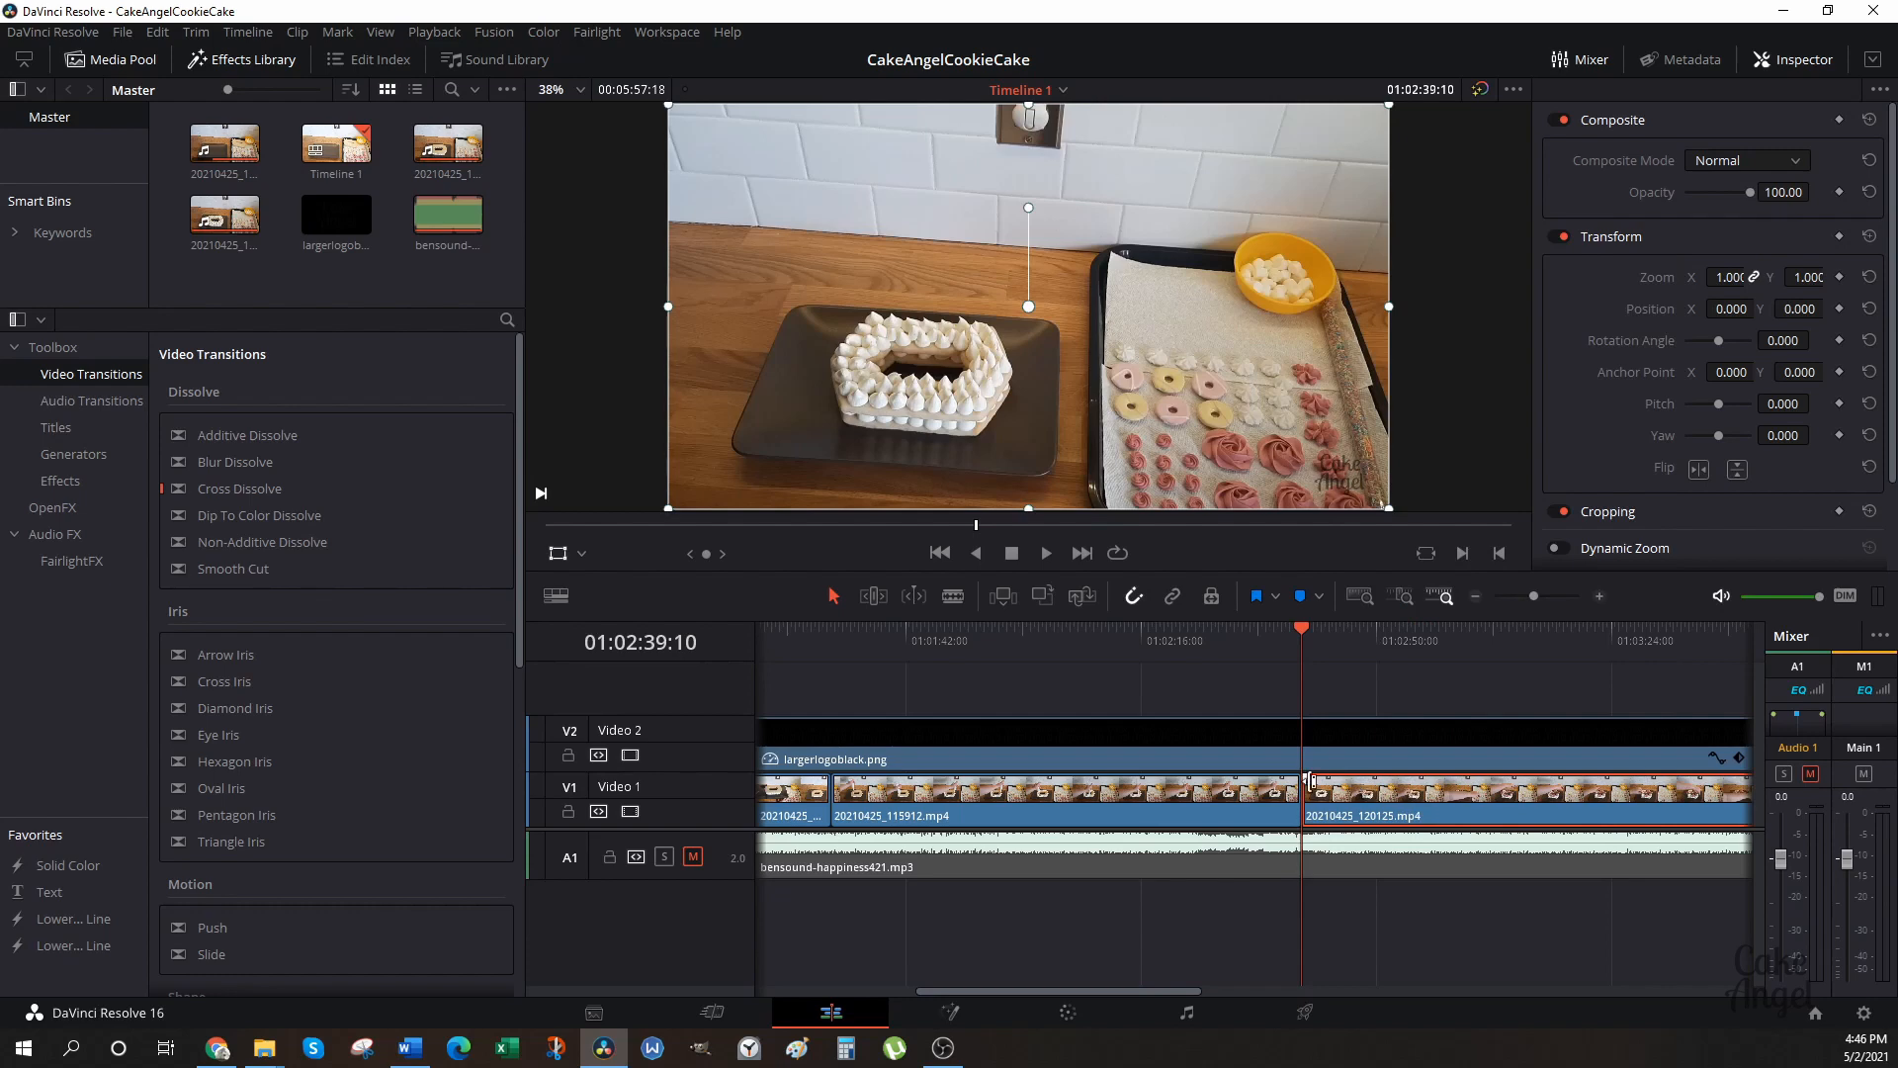
{"action": "left_click", "coordinate": [1476, 597]}
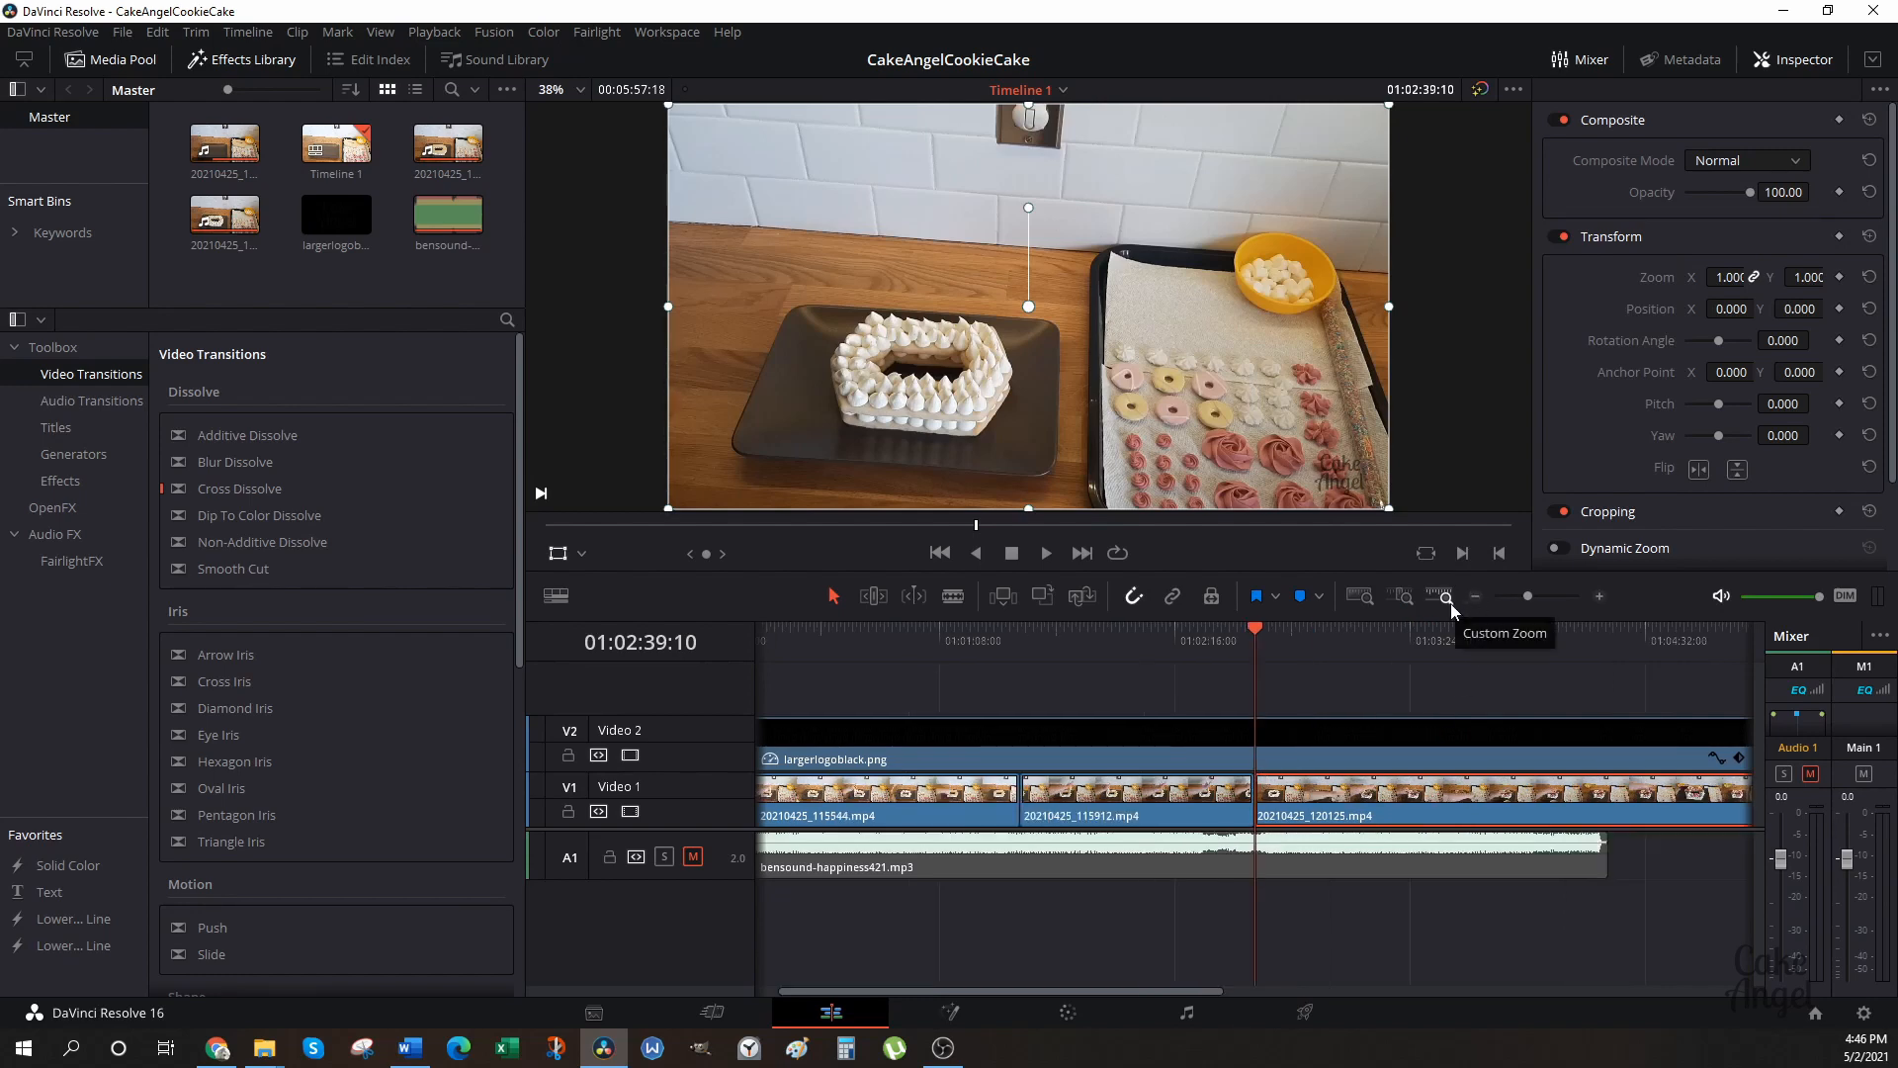
{"action": "left_click", "coordinate": [1475, 597]}
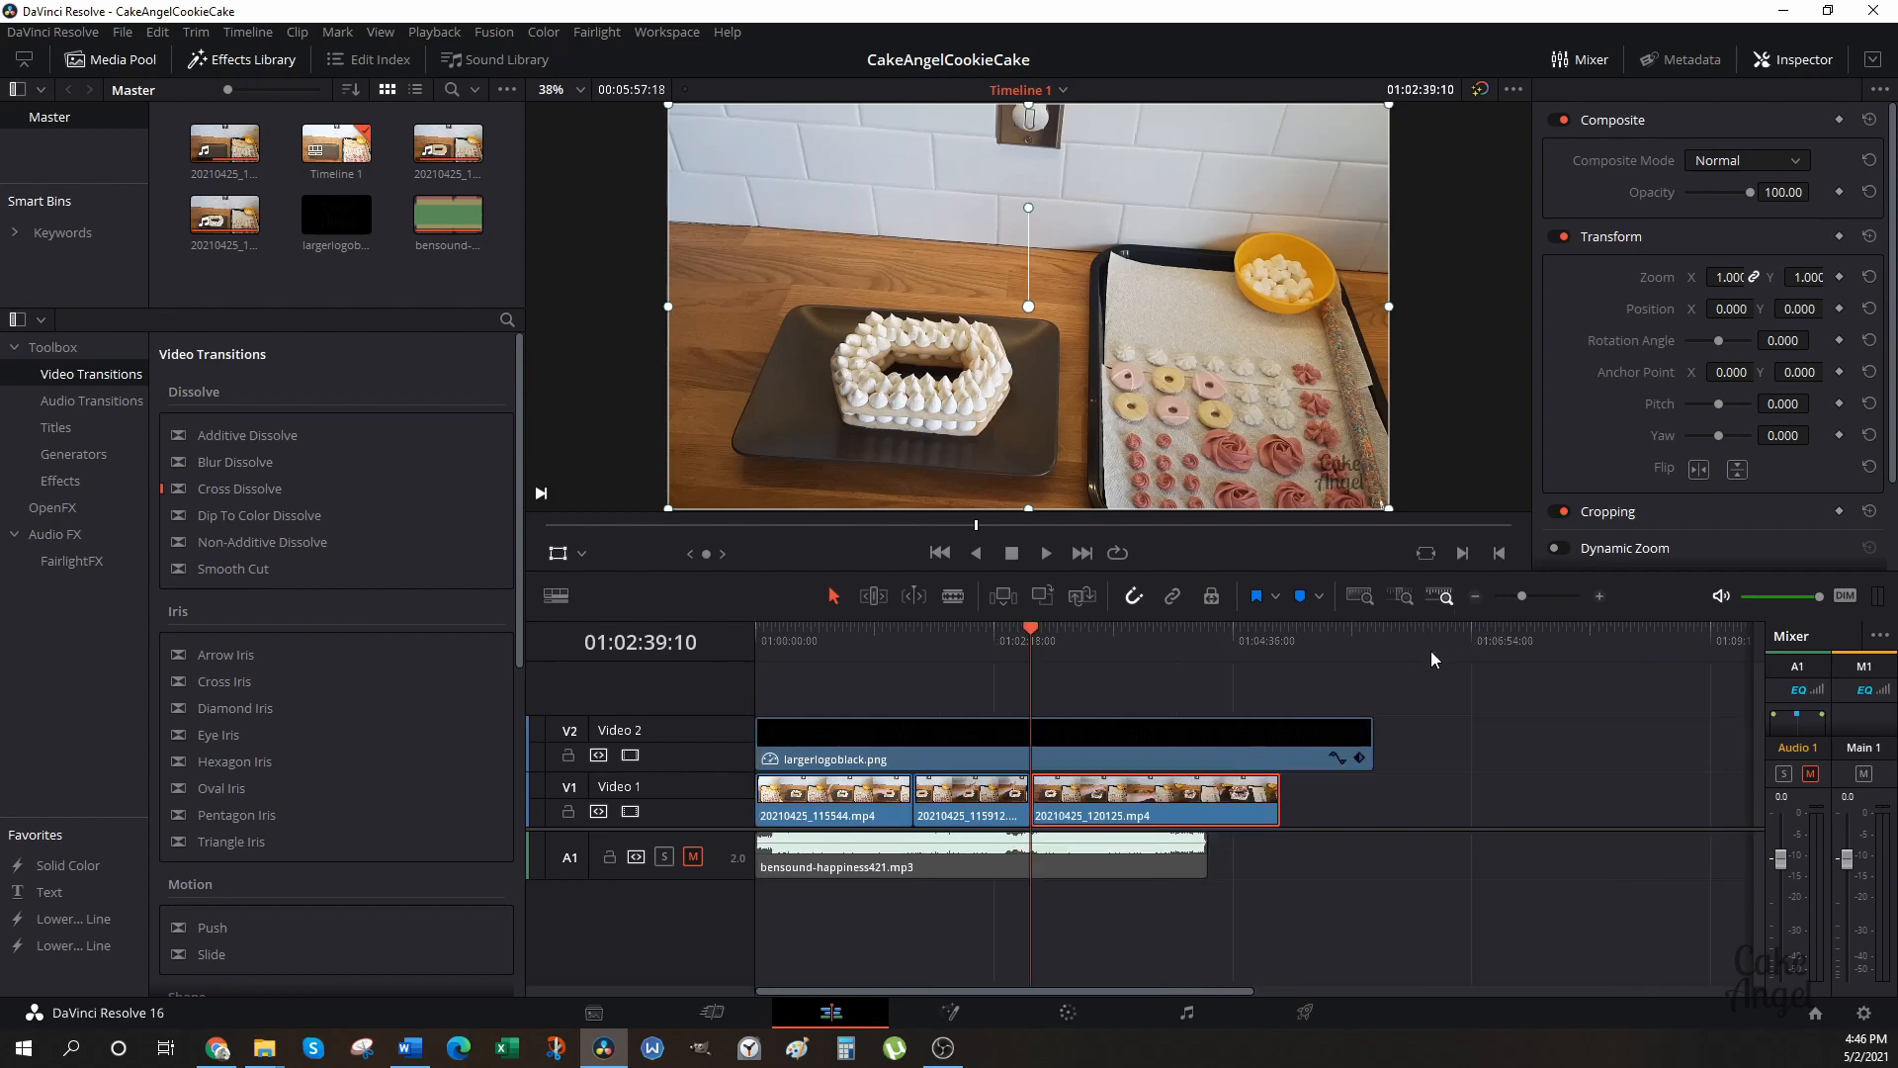
Review the third clip on Video 1 by playing sections of it through to the clip's end.
{"action": "left_click_drag", "start_coordinate": [1030, 629], "coordinate": [1154, 643]}
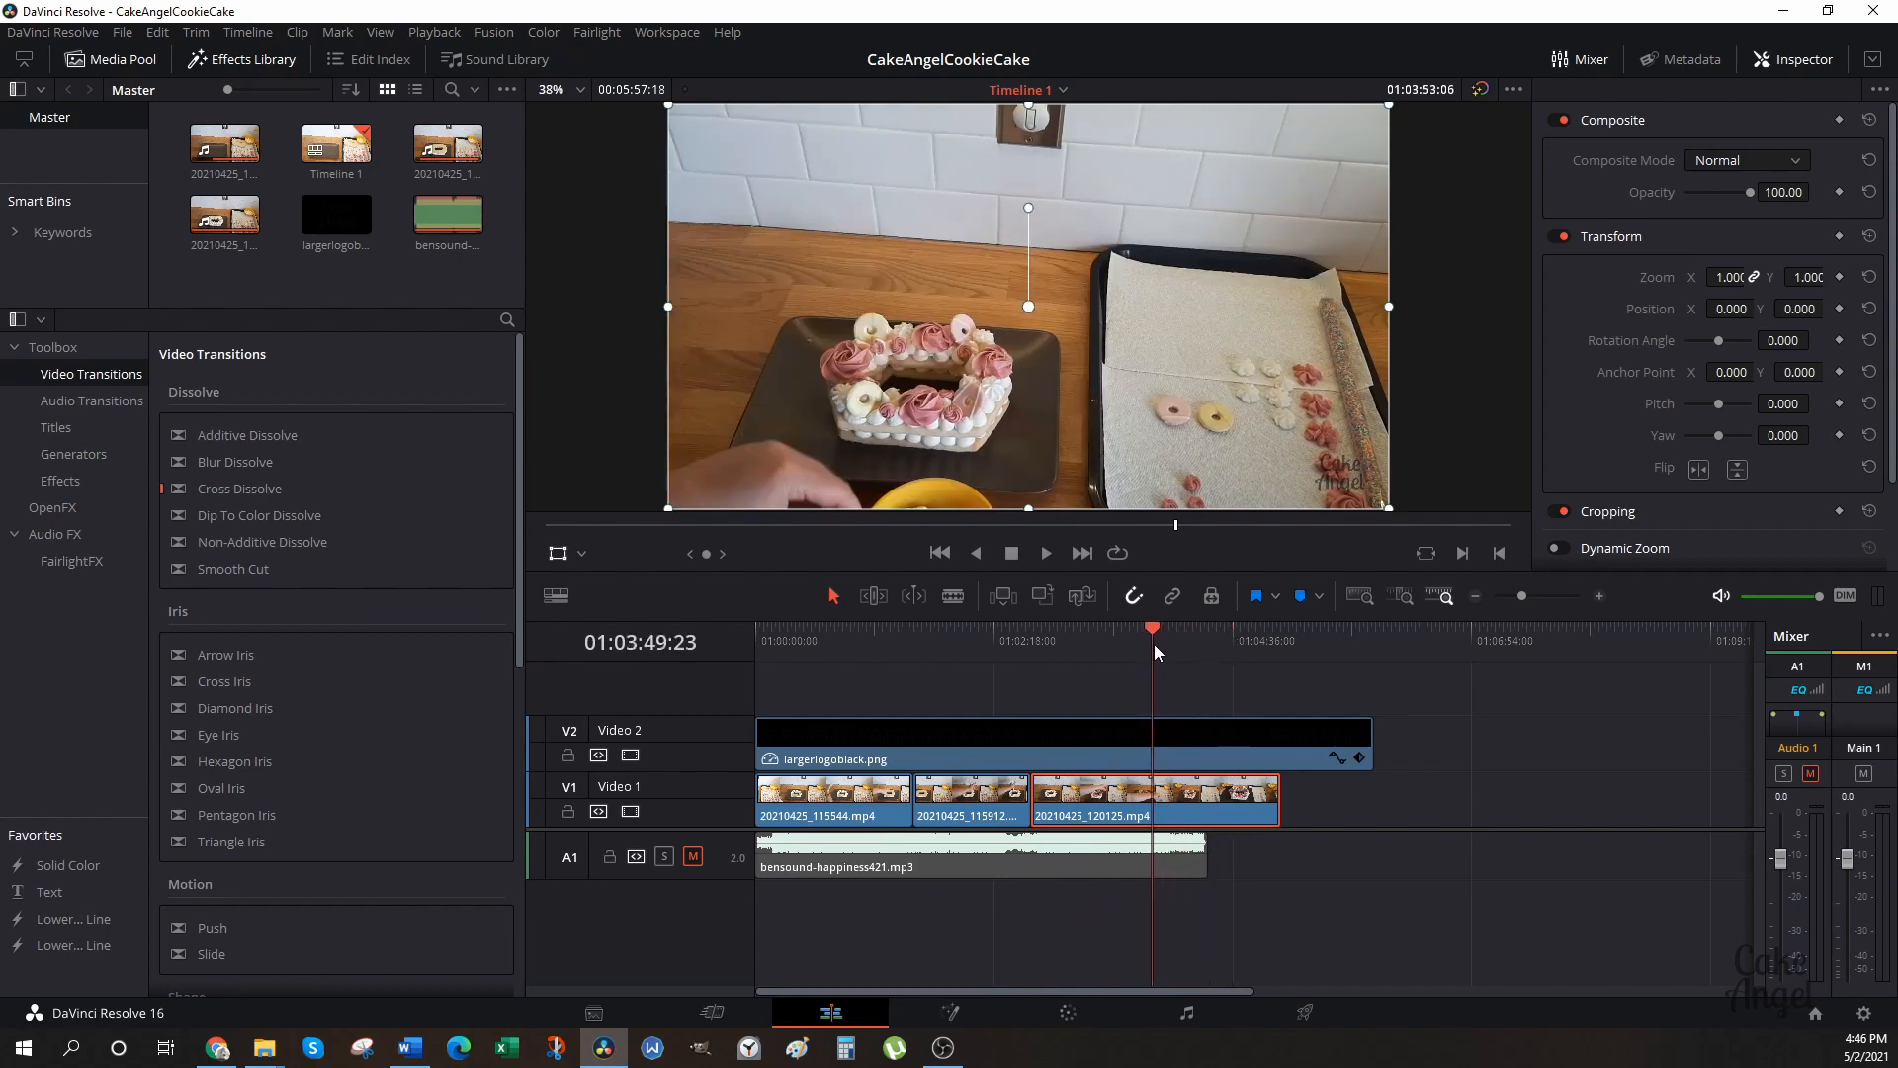
{"action": "left_click", "coordinate": [1047, 554]}
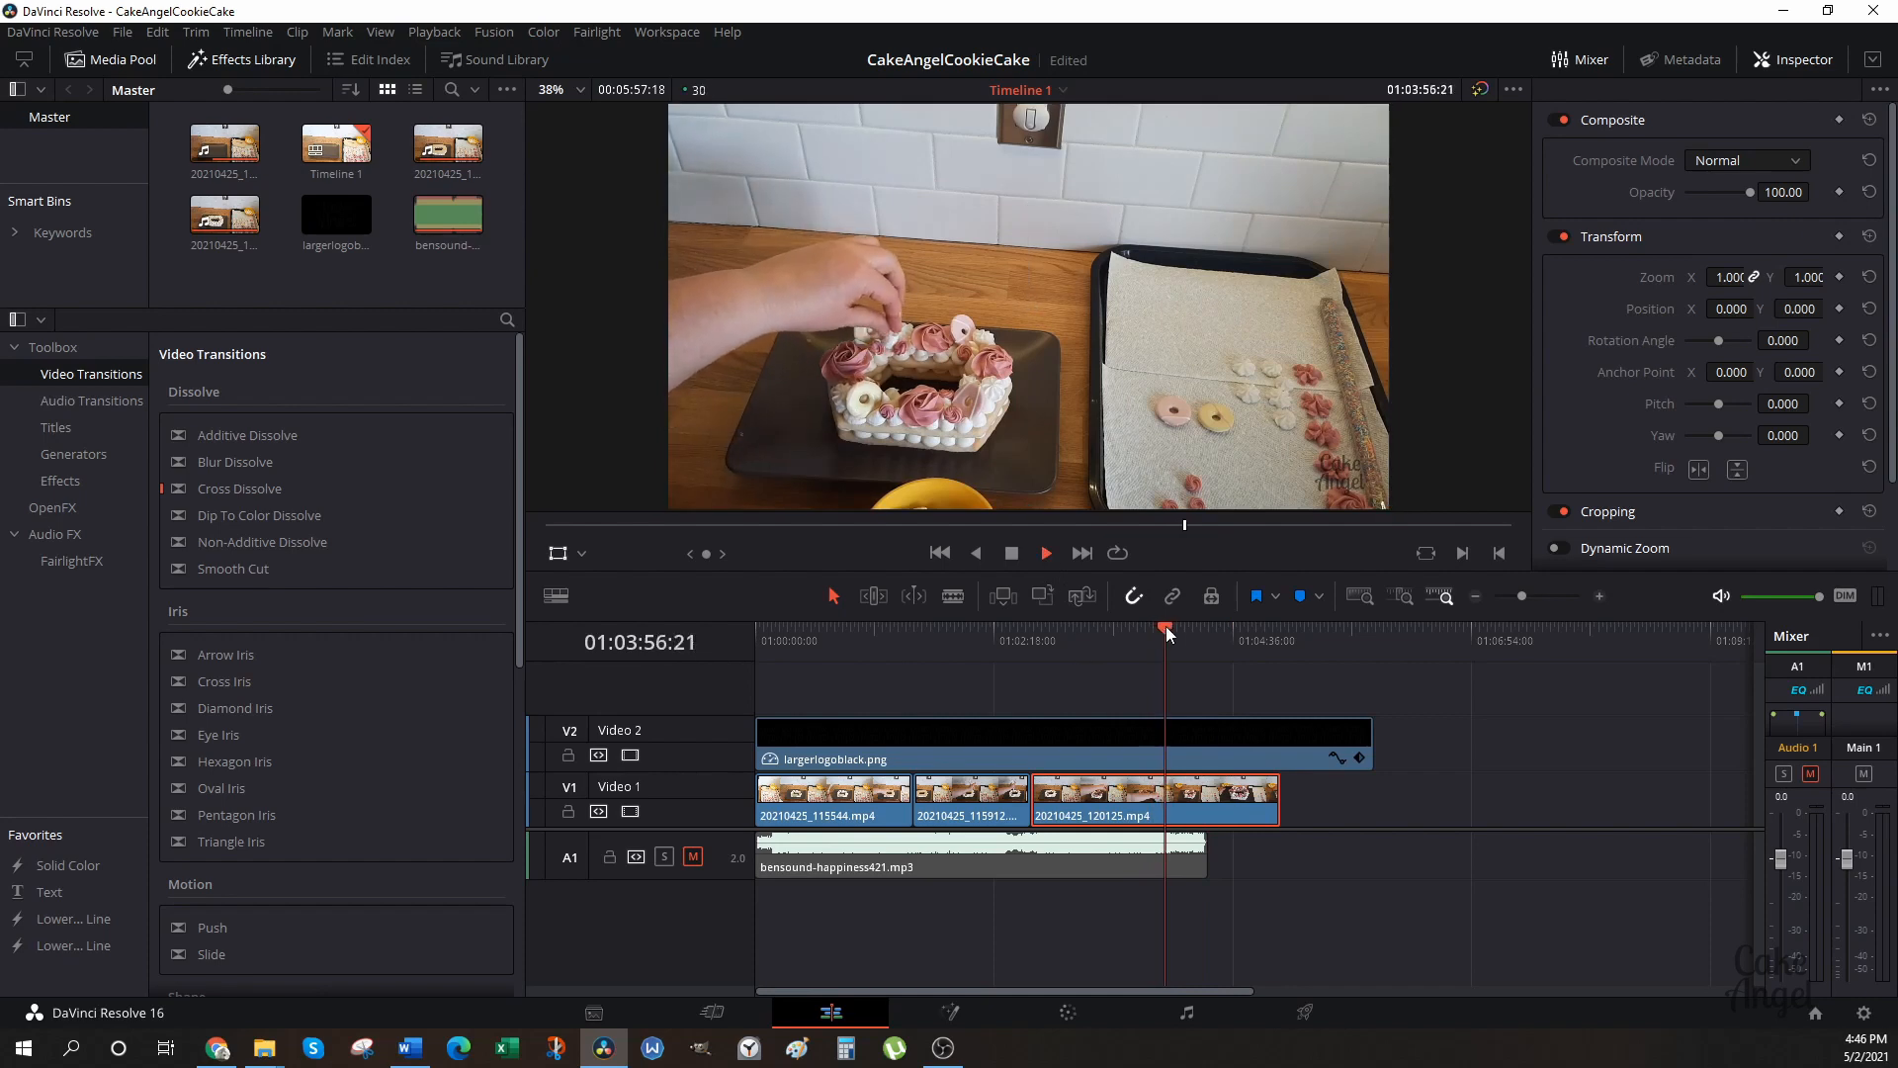
{"action": "left_click_drag", "start_coordinate": [1166, 626], "coordinate": [1249, 638]}
{"action": "key", "text": "space"}
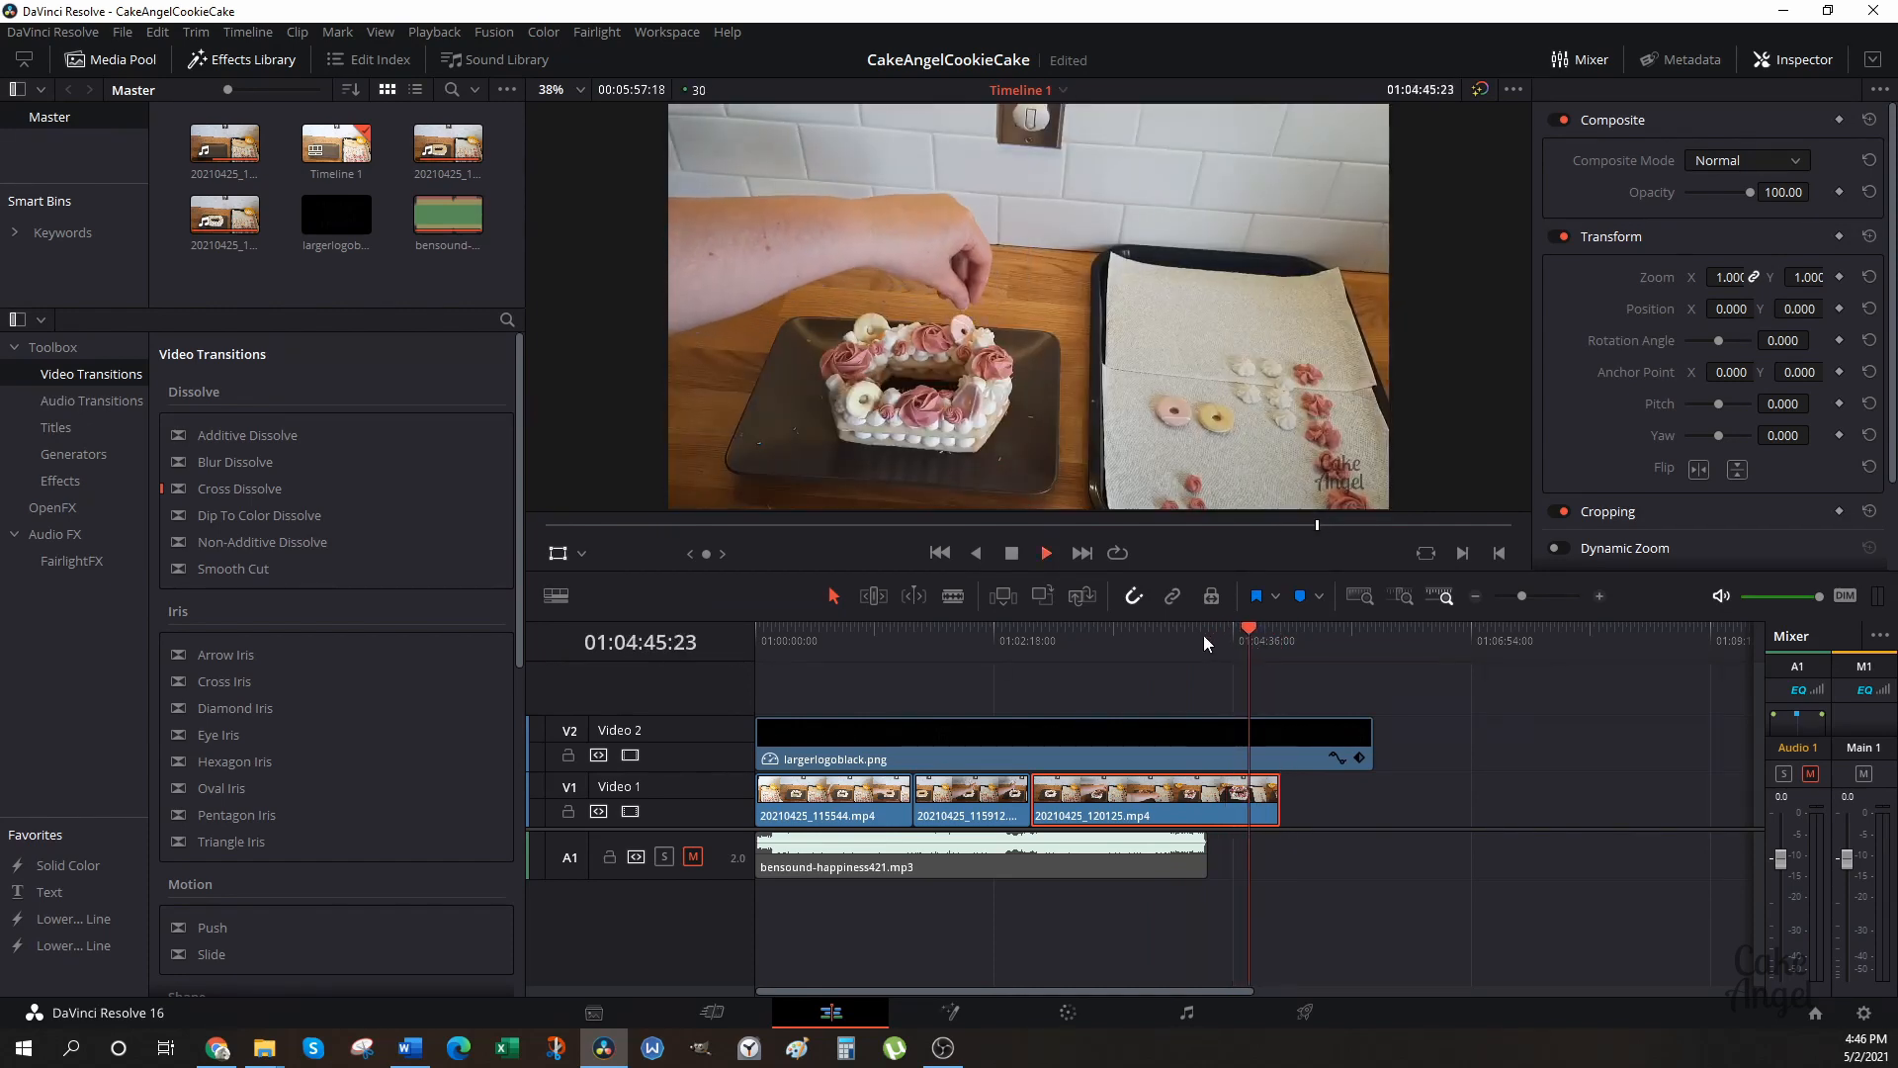
{"action": "key", "text": "space"}
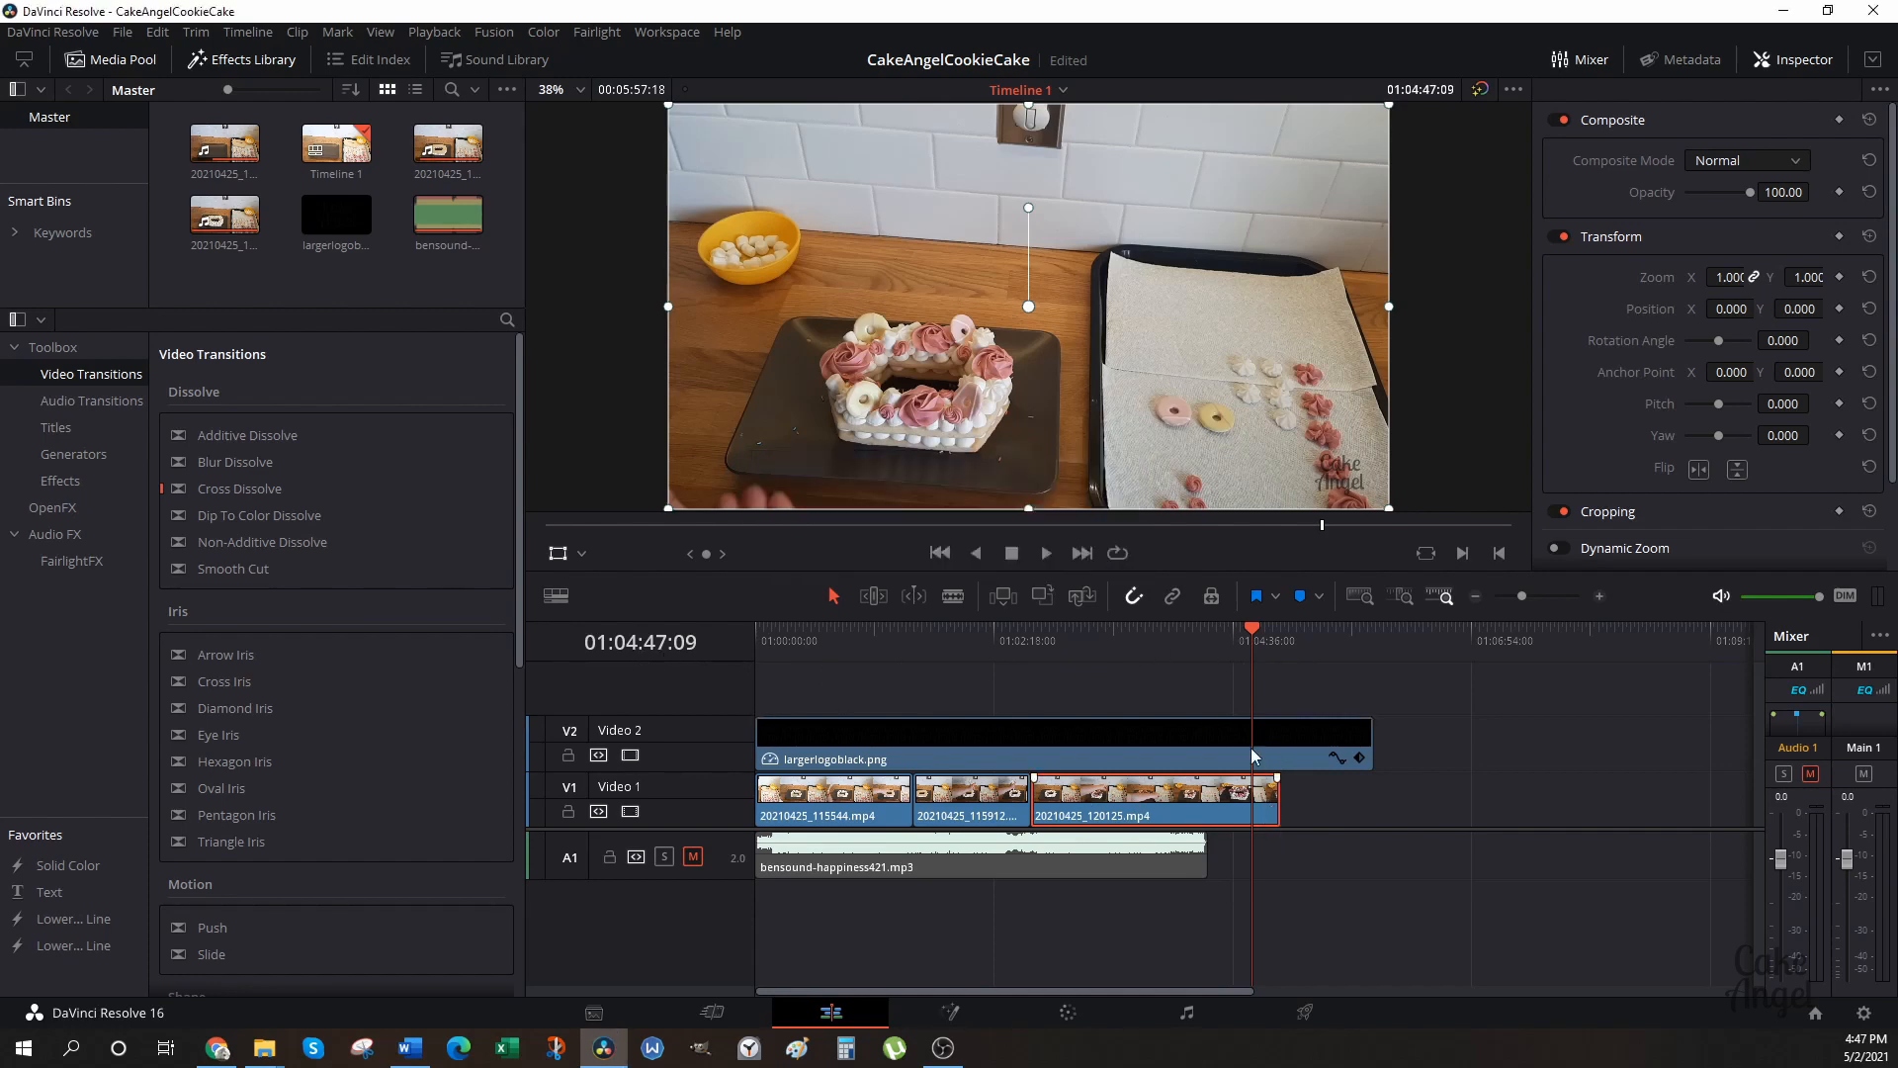
{"action": "left_click_drag", "start_coordinate": [1249, 631], "coordinate": [1271, 628]}
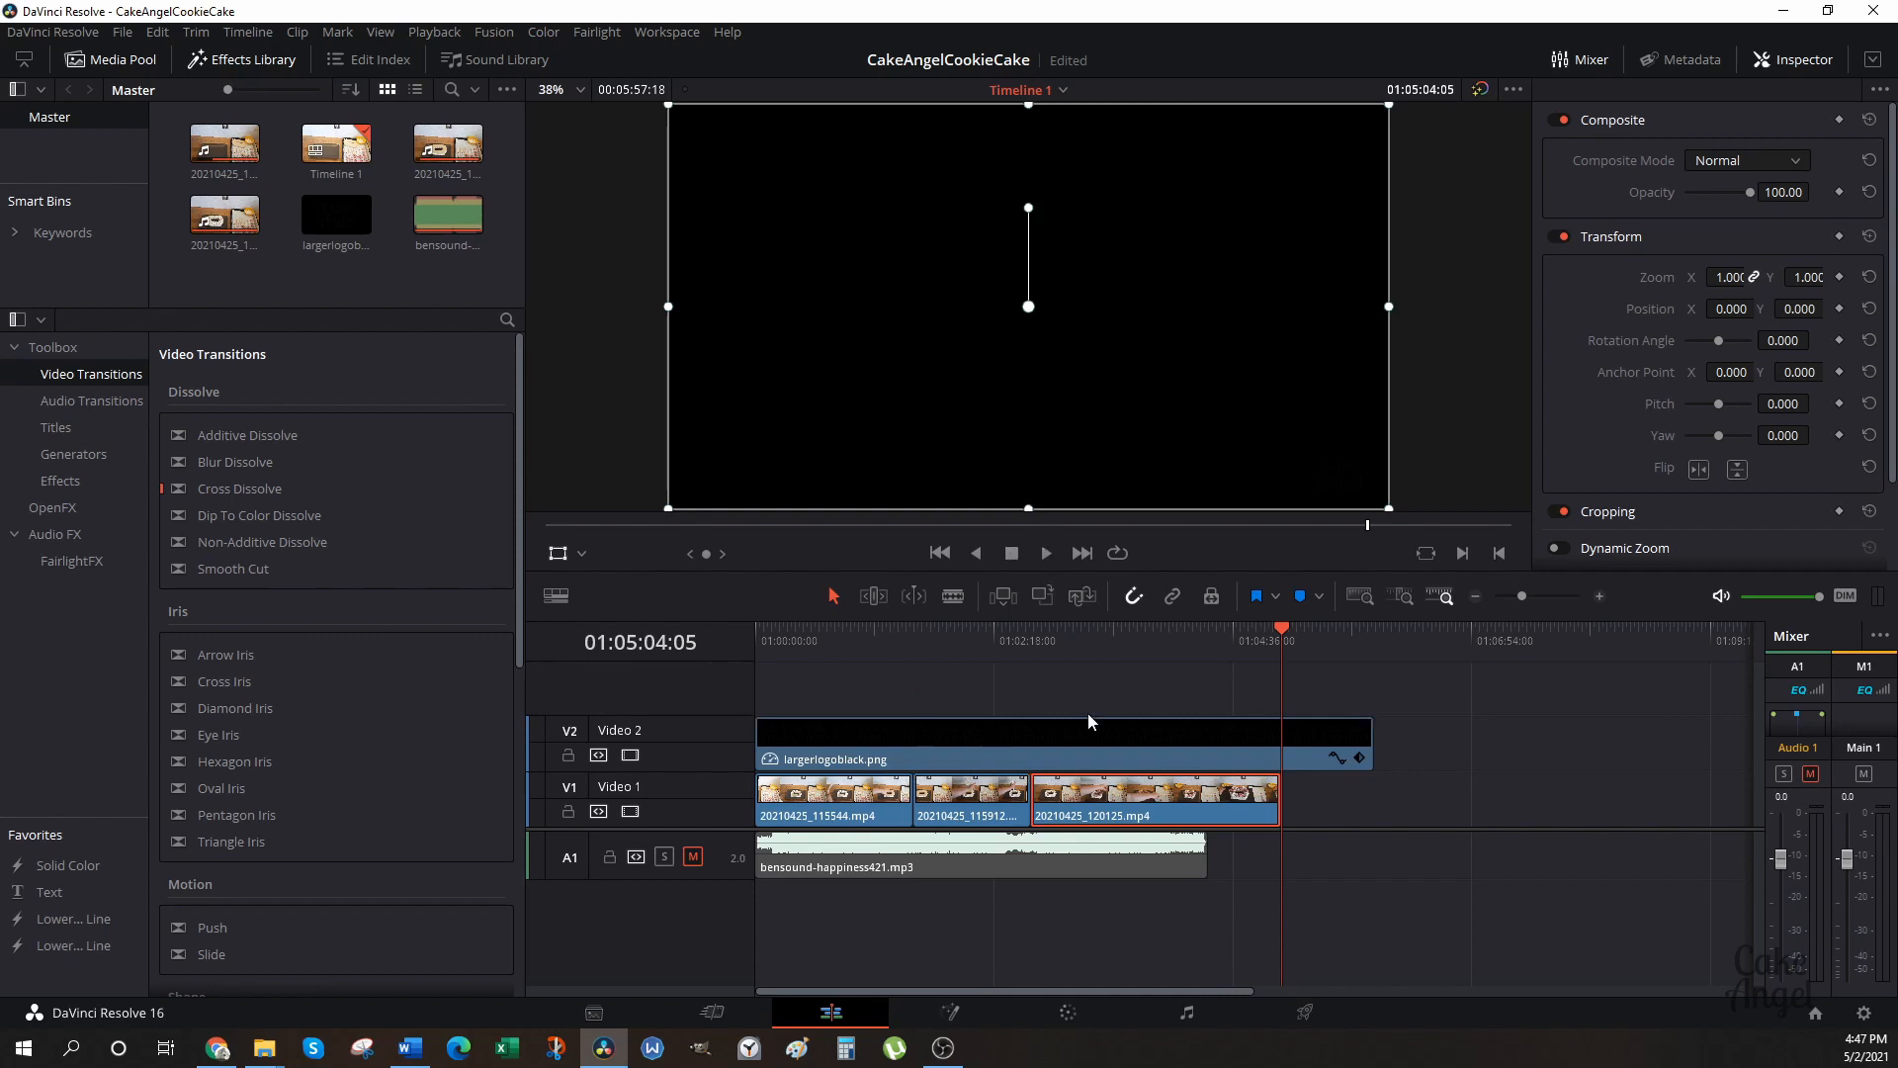
Try changing the first Video 1 clip's speed to 500% with Ripple Sequence on.
{"action": "left_click_drag", "start_coordinate": [1087, 643], "coordinate": [756, 649]}
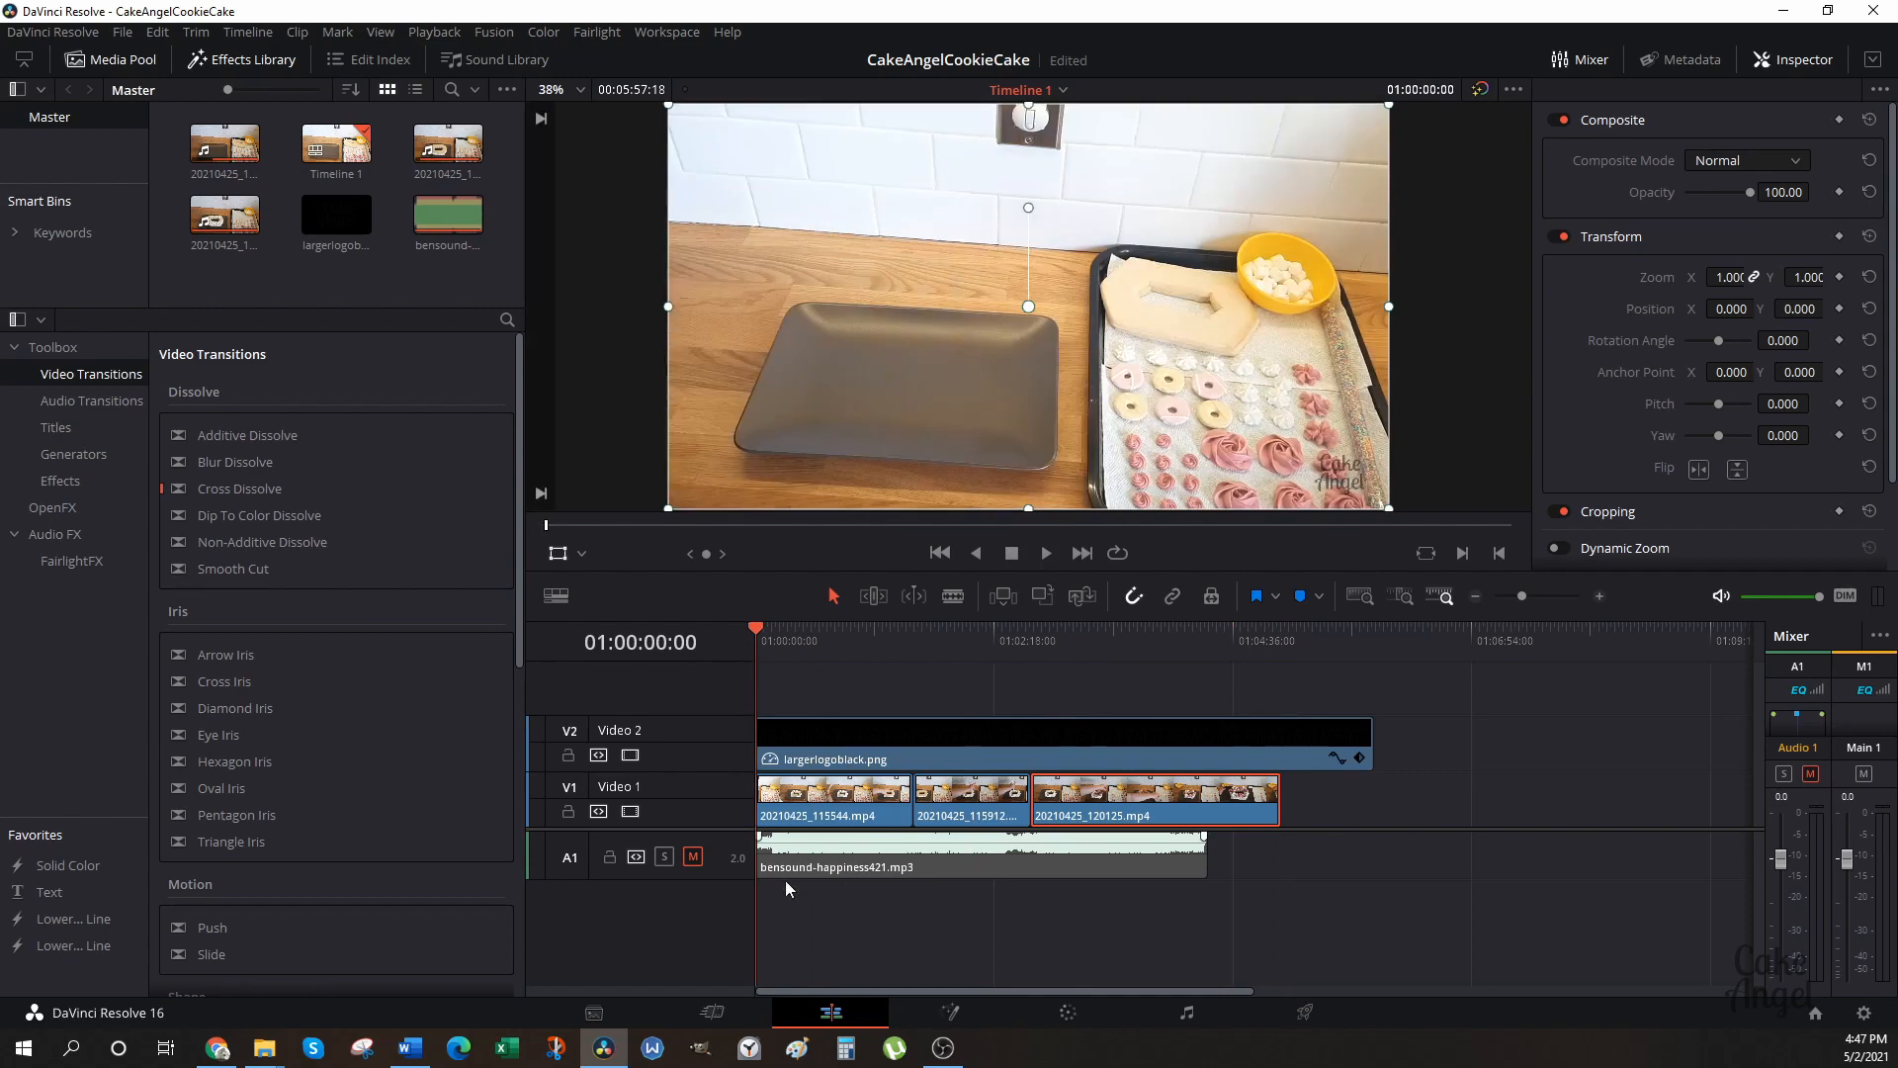
{"action": "left_click", "coordinate": [835, 797]}
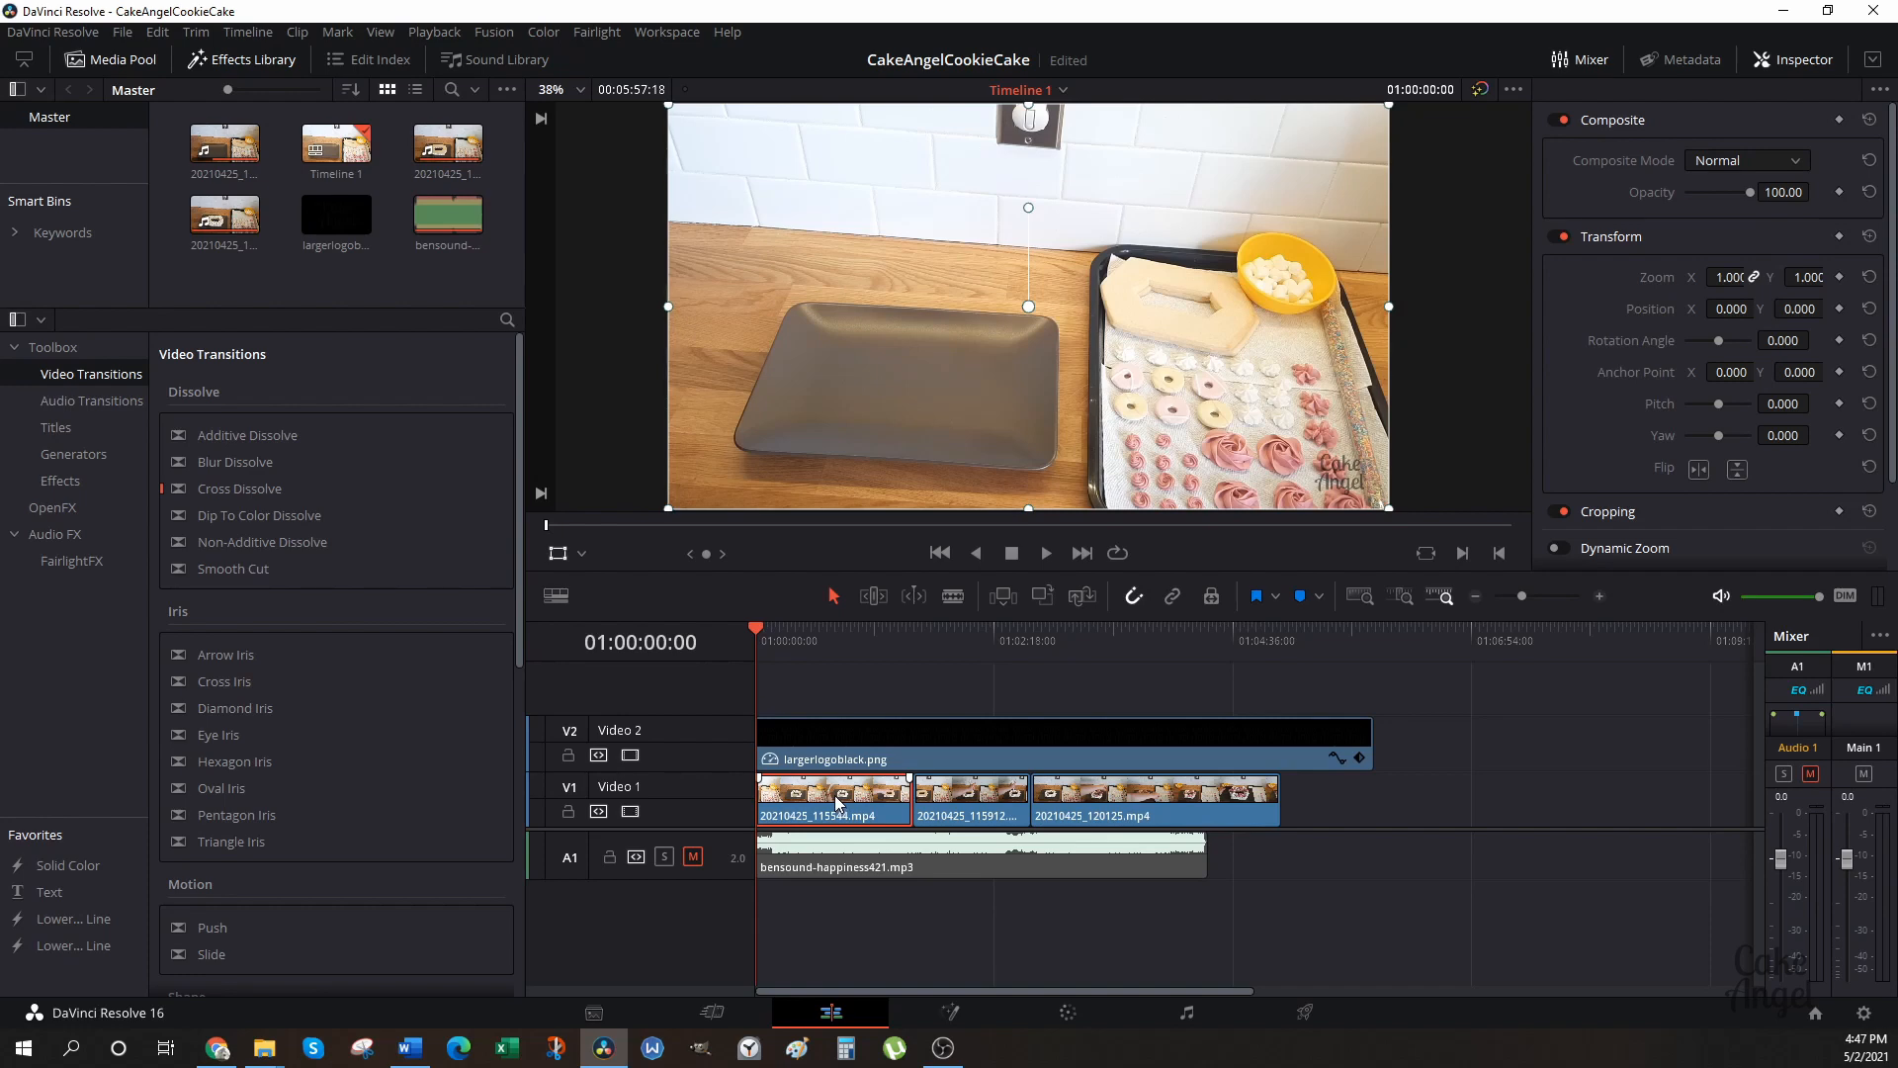
{"action": "right_click", "coordinate": [835, 803]}
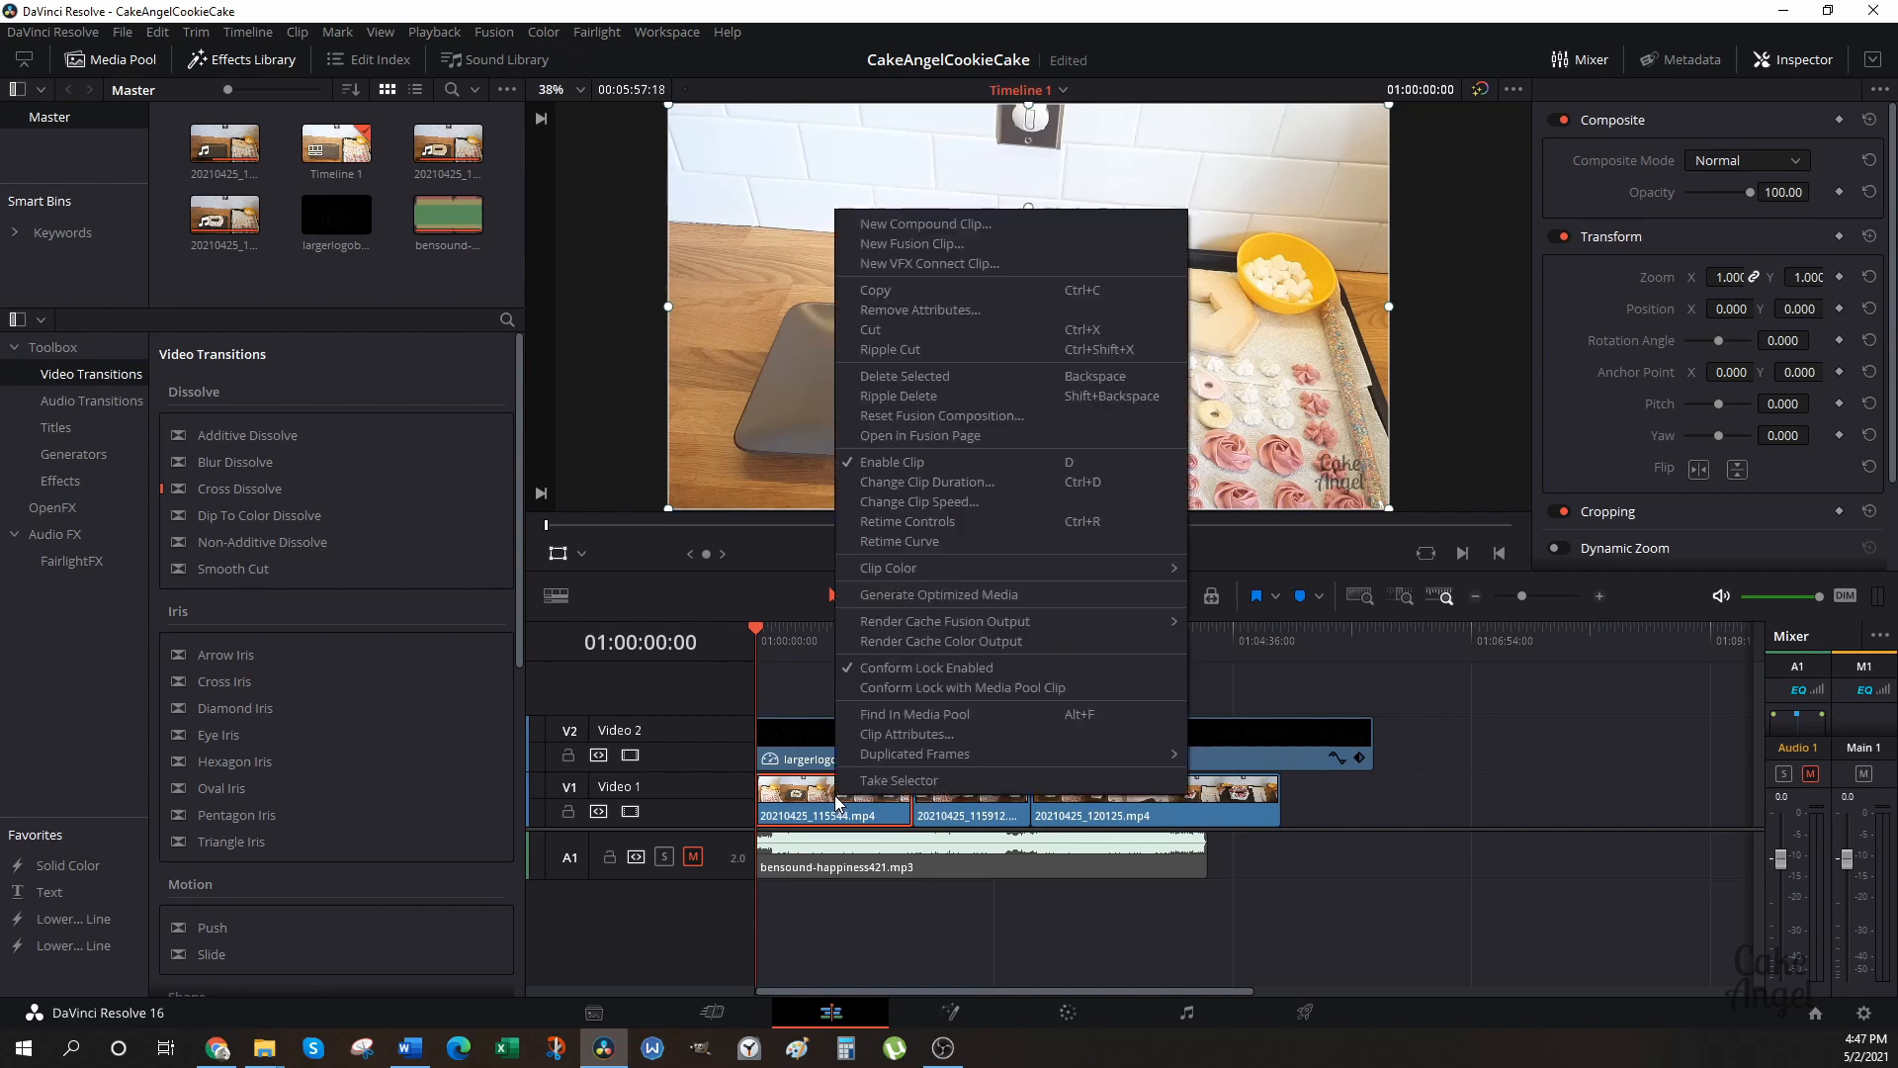
{"action": "left_click", "coordinate": [910, 506]}
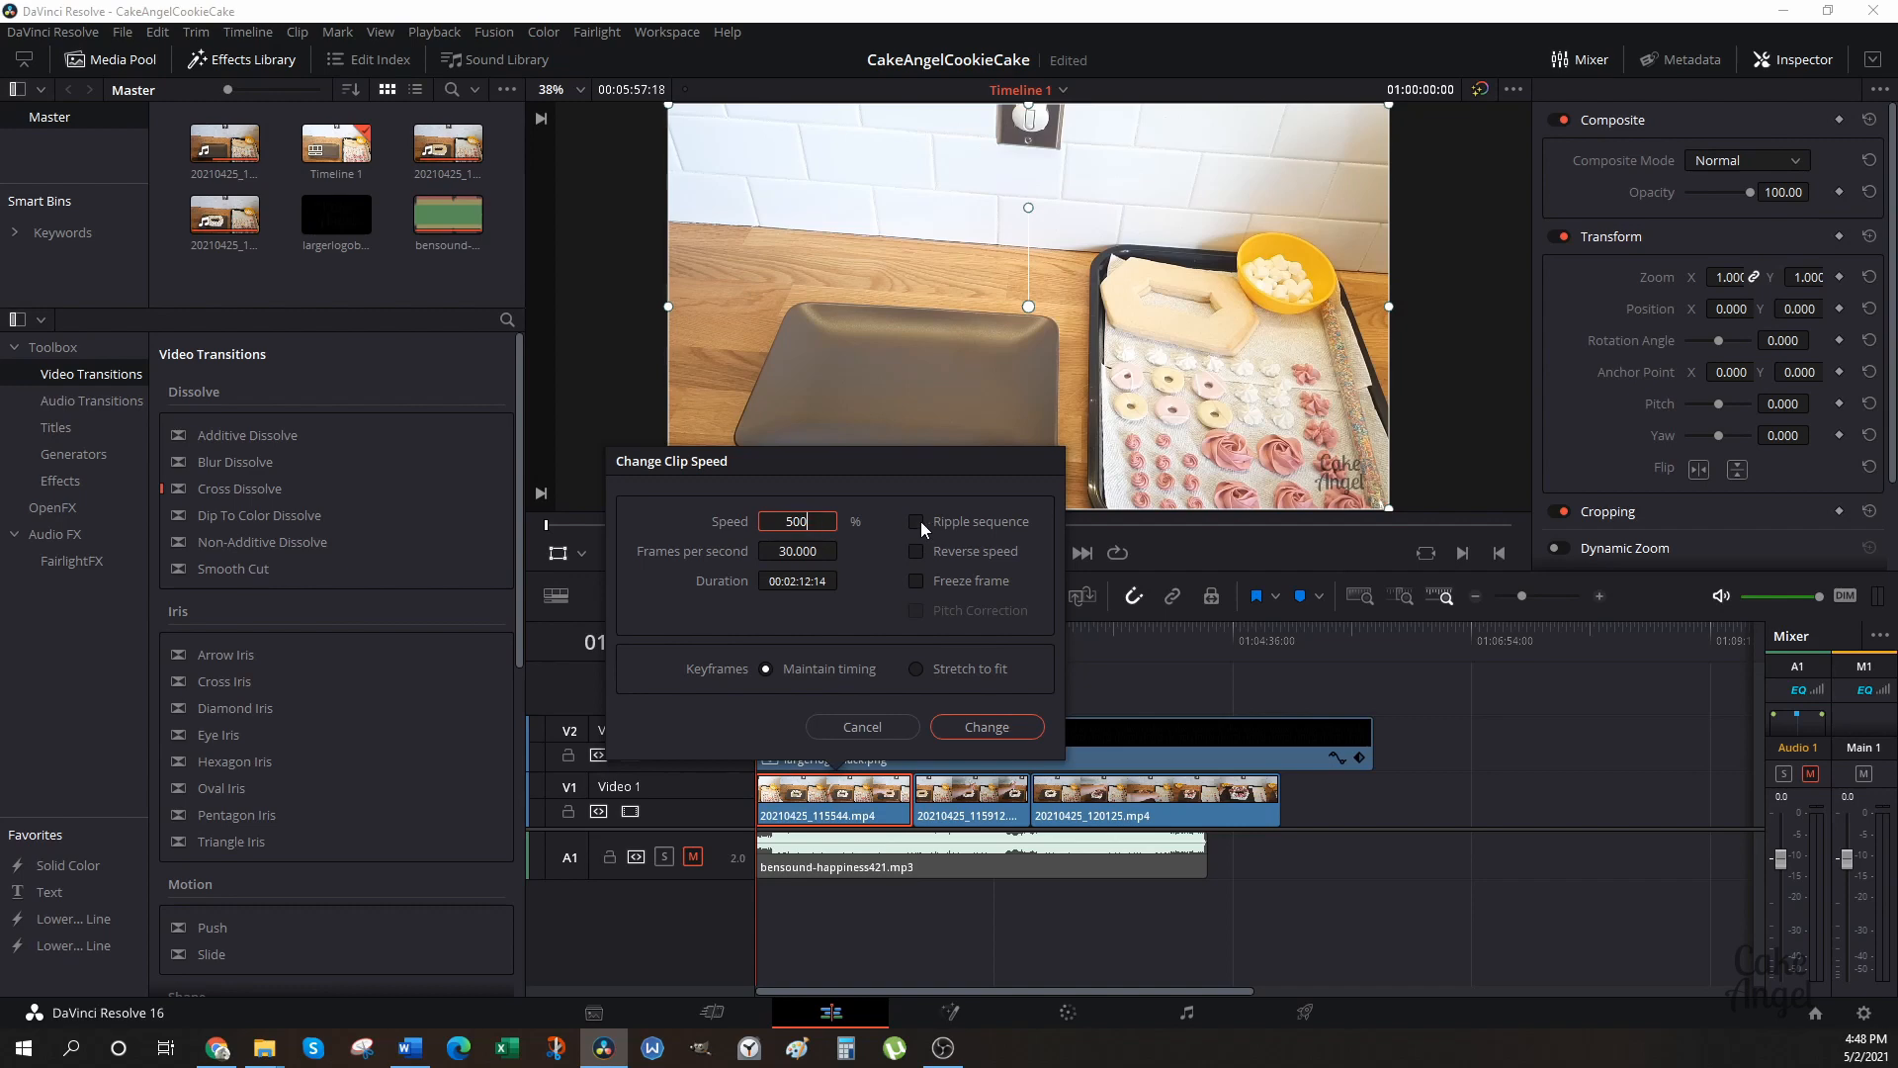
{"action": "key", "text": "Return"}
{"action": "left_click", "coordinate": [988, 727]}
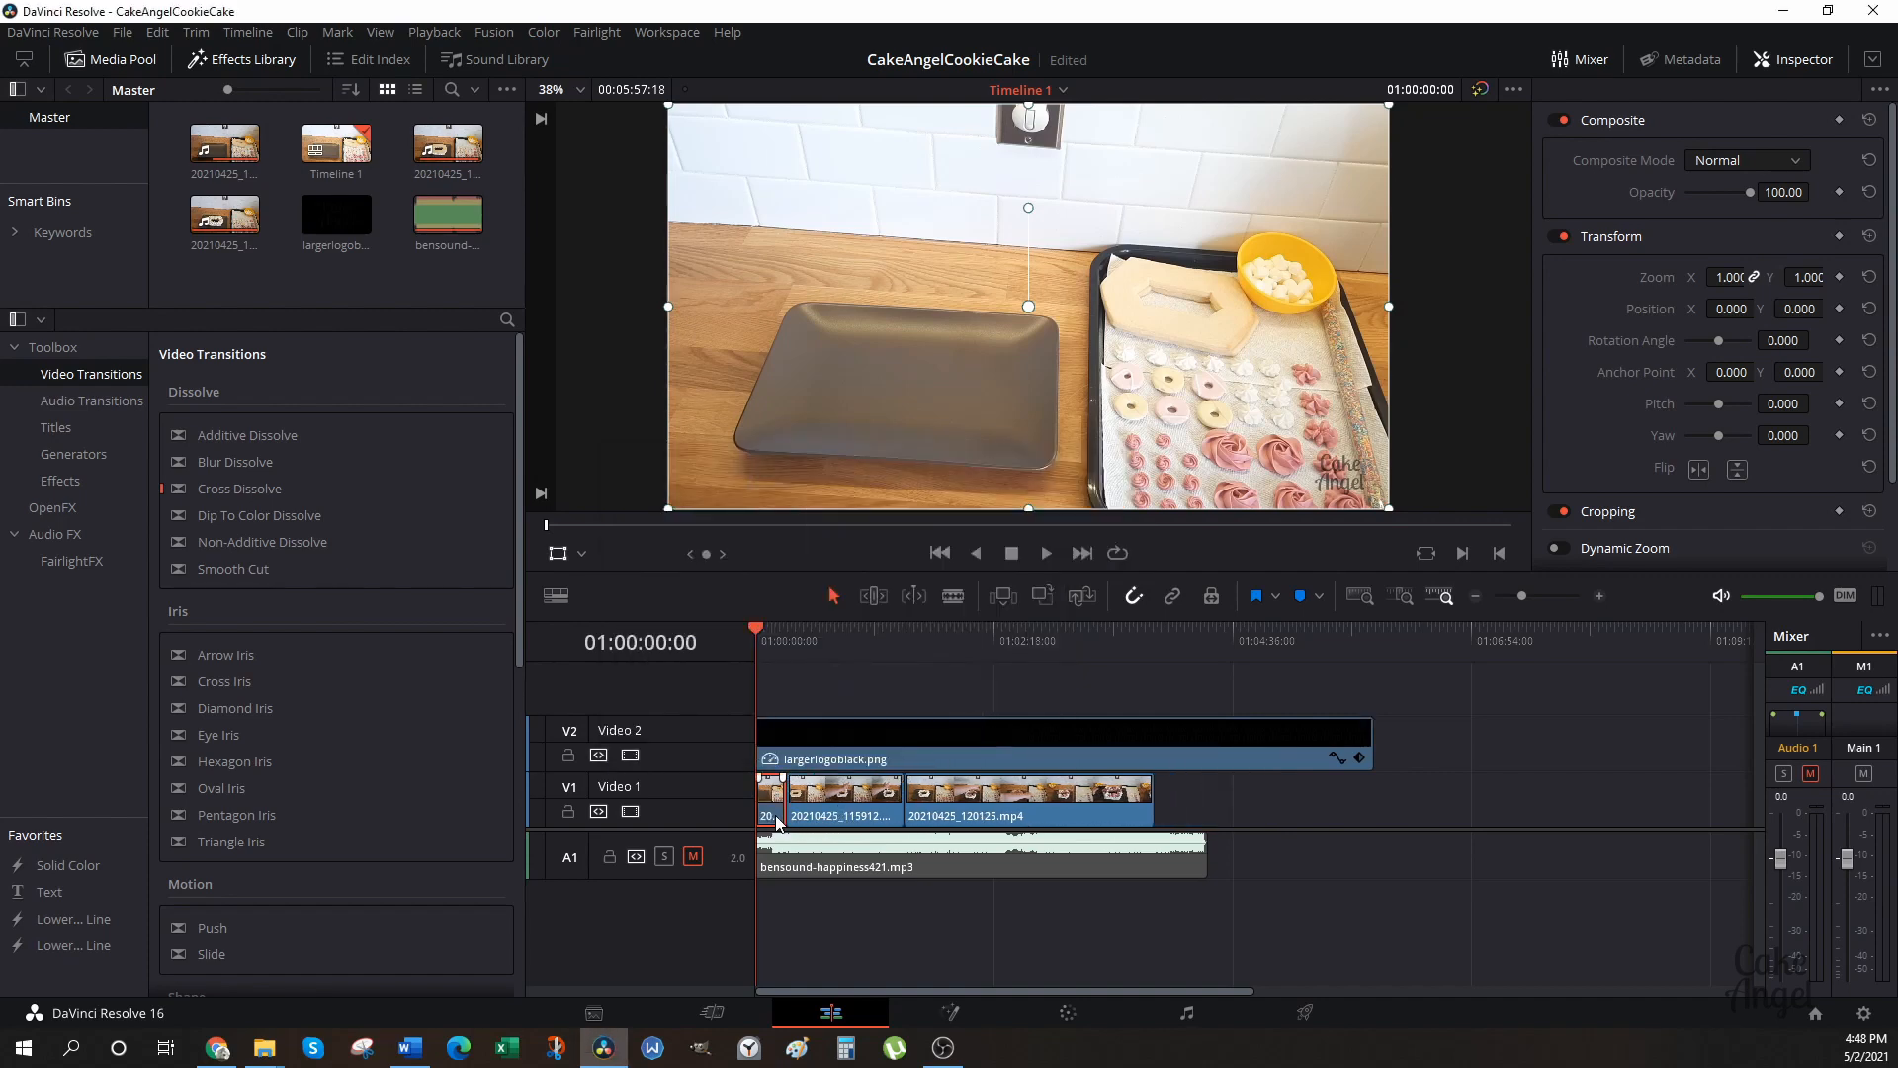
Undo the first clip's rippled speed change.
{"action": "left_click", "coordinate": [935, 816]}
{"action": "left_click", "coordinate": [887, 817]}
{"action": "left_click", "coordinate": [772, 811]}
{"action": "key", "text": "ctrl+z"}
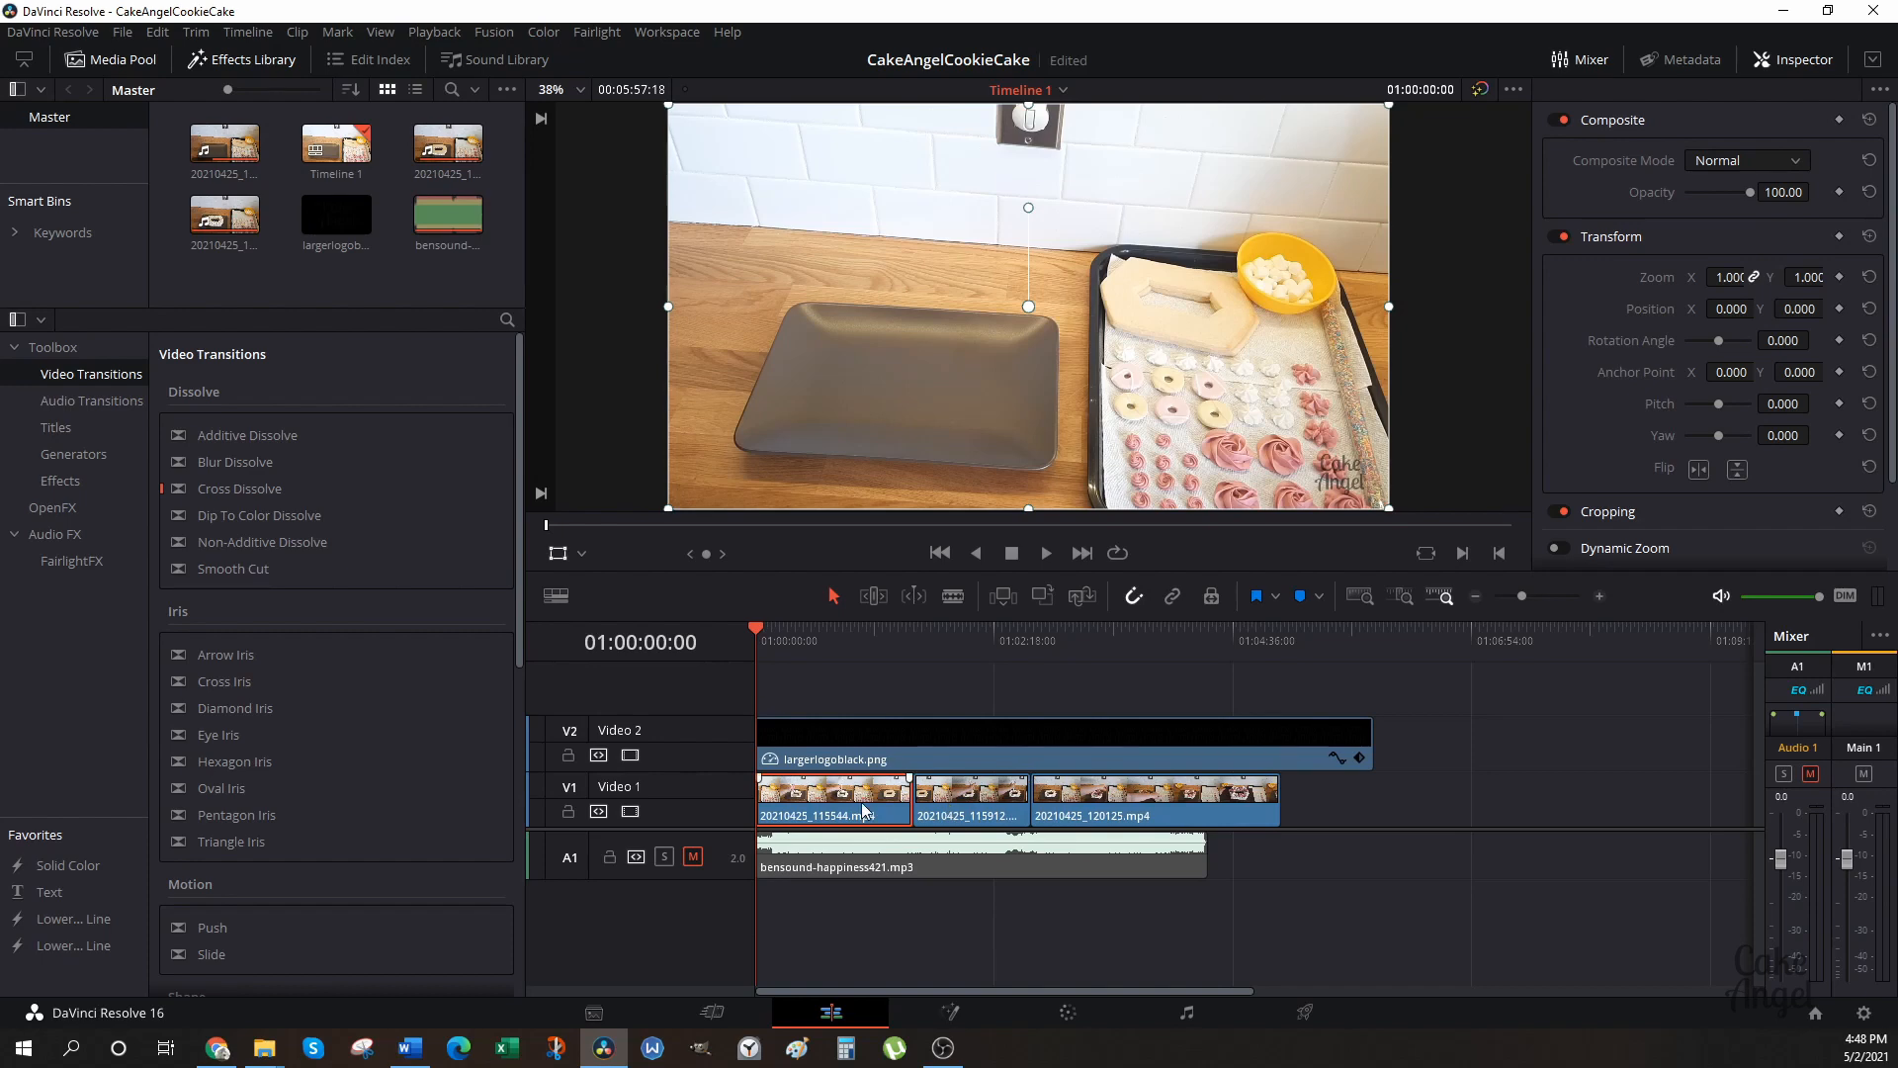
Change the first Video 1 clip's speed to 500% with Ripple Sequence off.
{"action": "right_click", "coordinate": [863, 811]}
{"action": "left_click", "coordinate": [935, 516]}
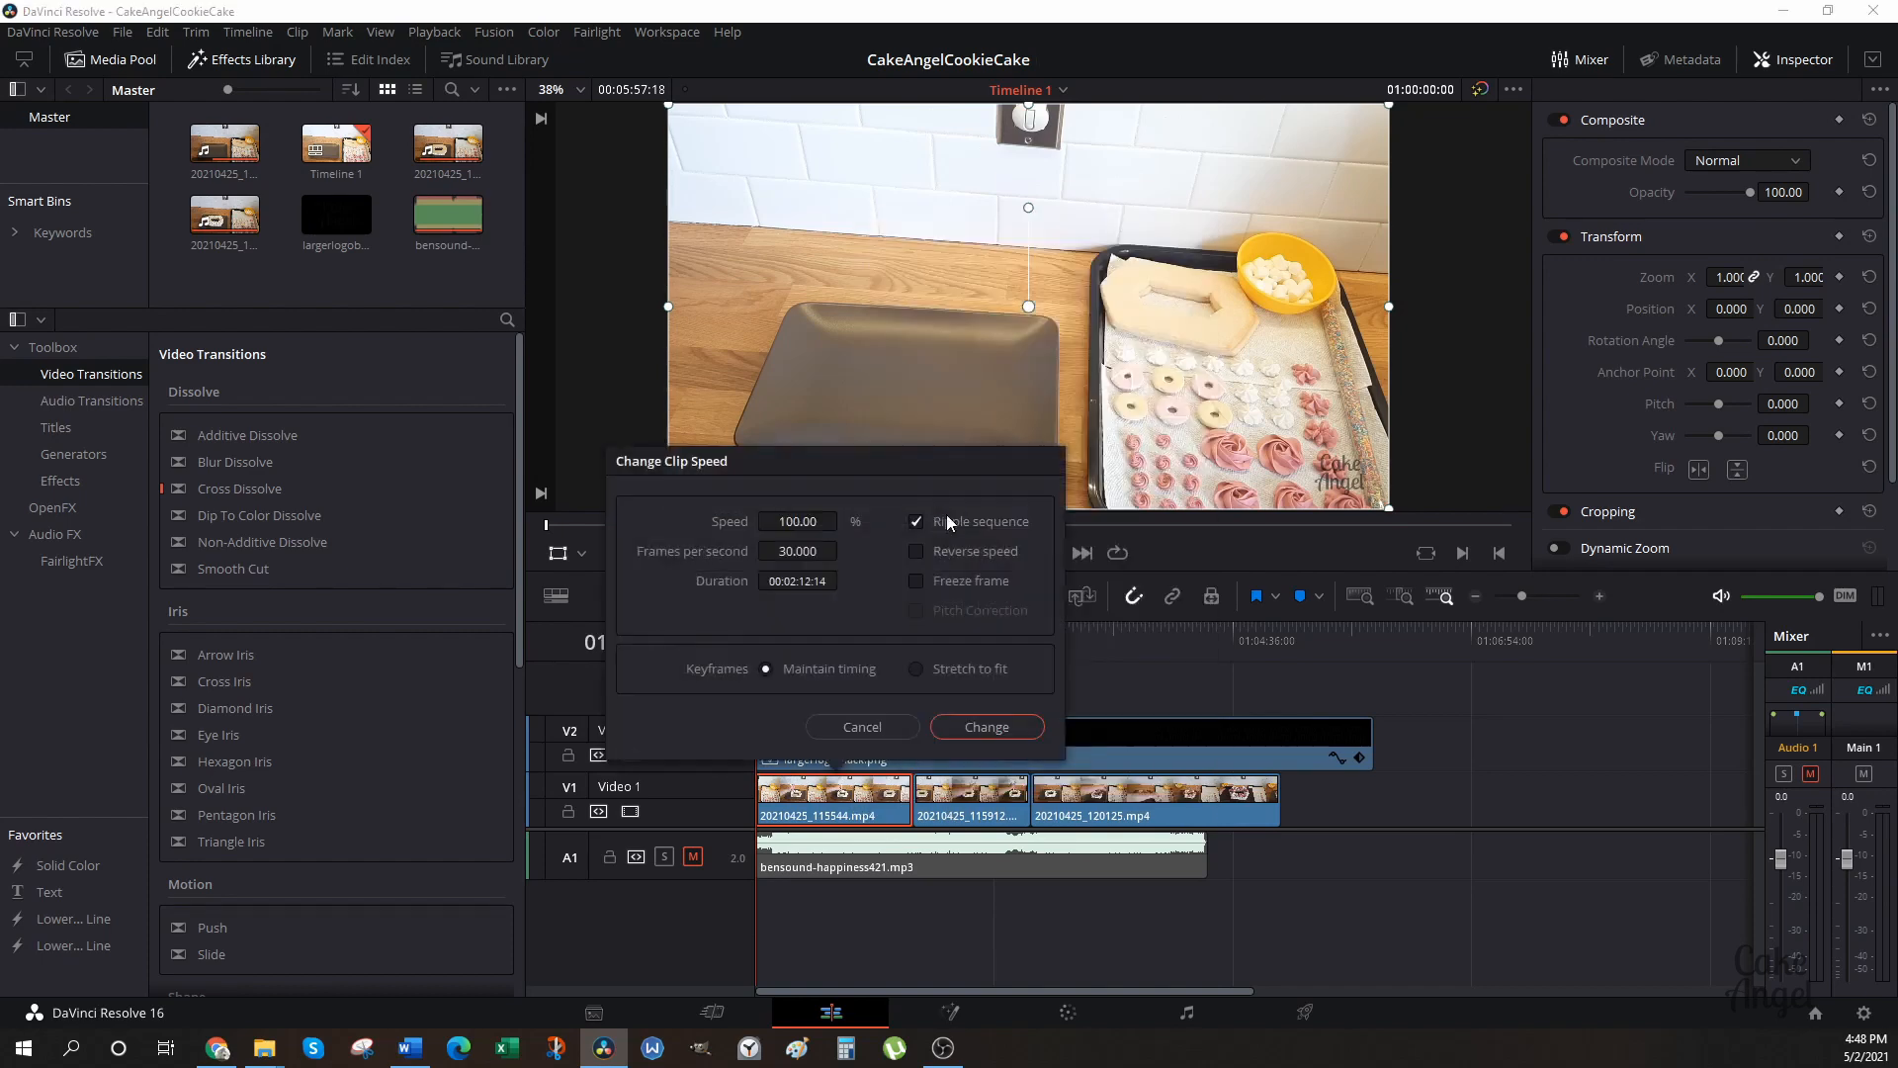
{"action": "left_click", "coordinate": [797, 521]}
{"action": "type", "text": "500"}
{"action": "left_click", "coordinate": [974, 729]}
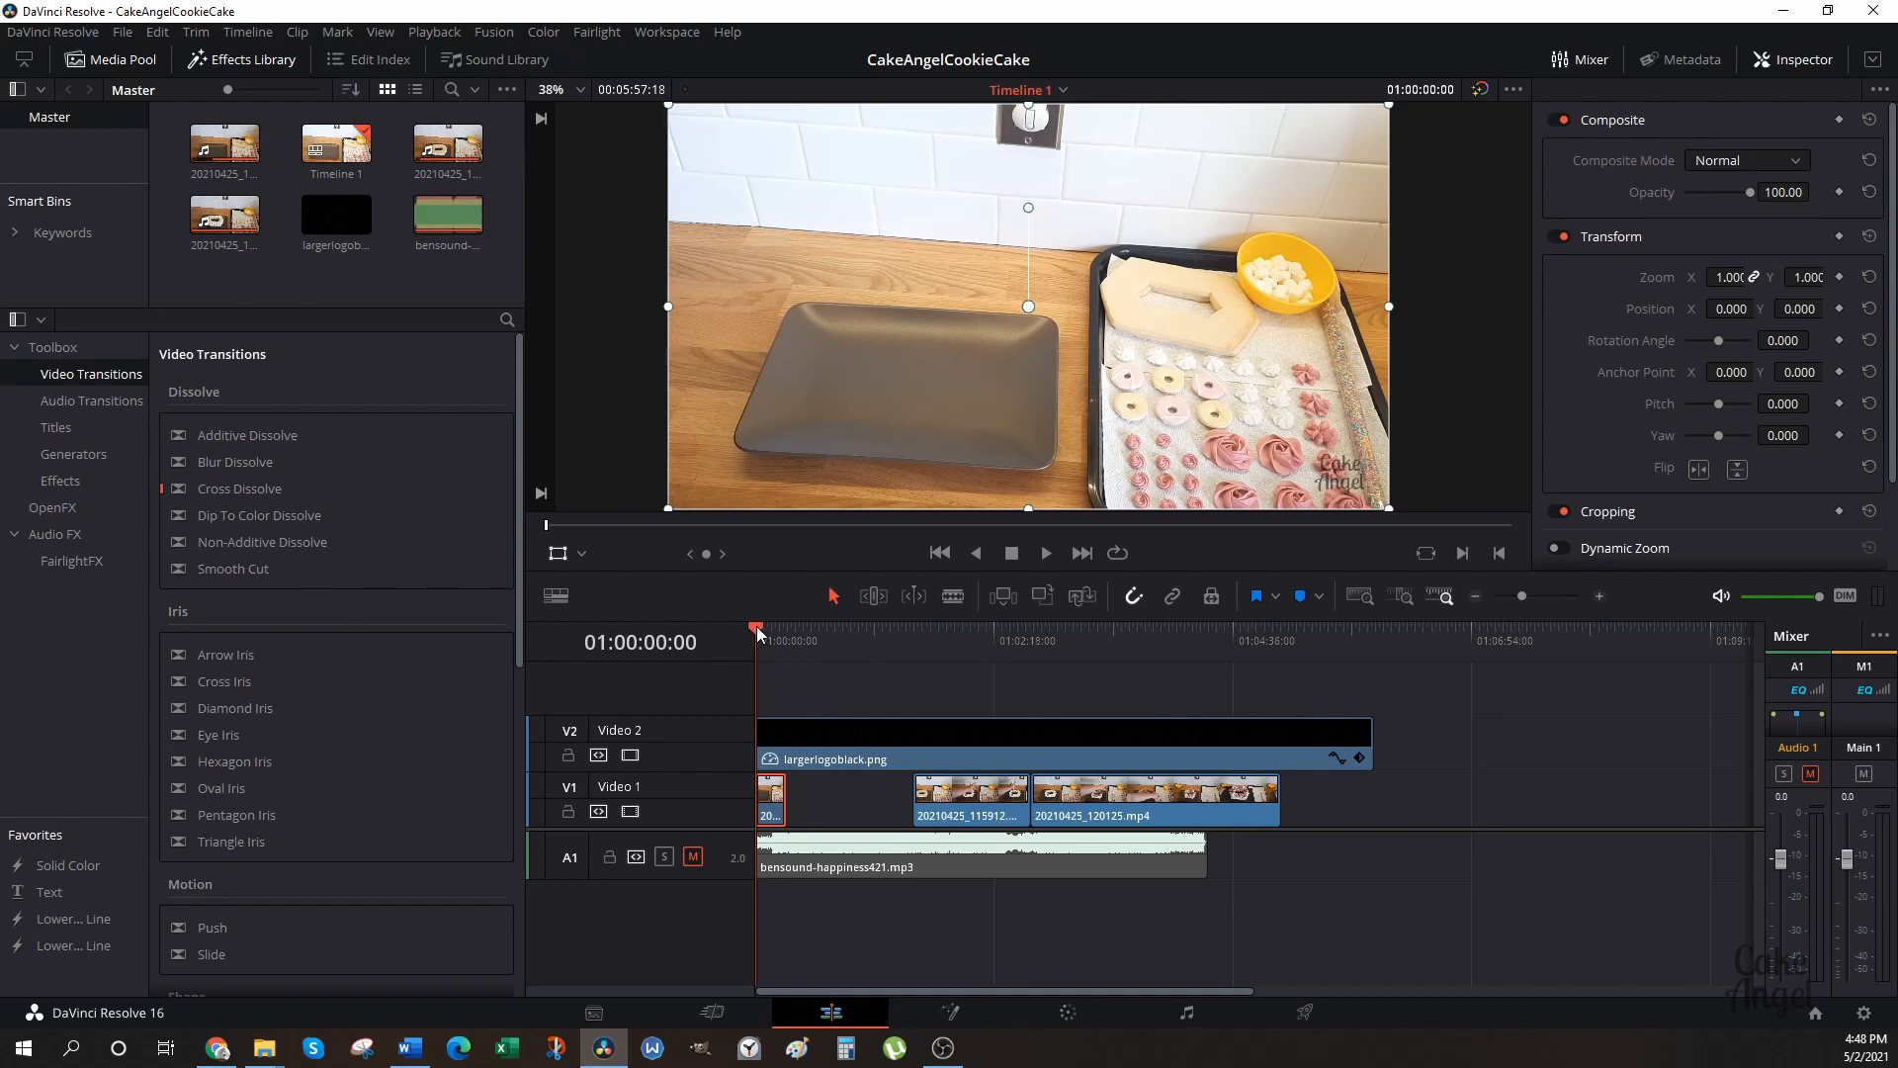
Play the sped-up first clip from the start of the timeline to its end.
{"action": "left_click_drag", "start_coordinate": [758, 624], "coordinate": [780, 627]}
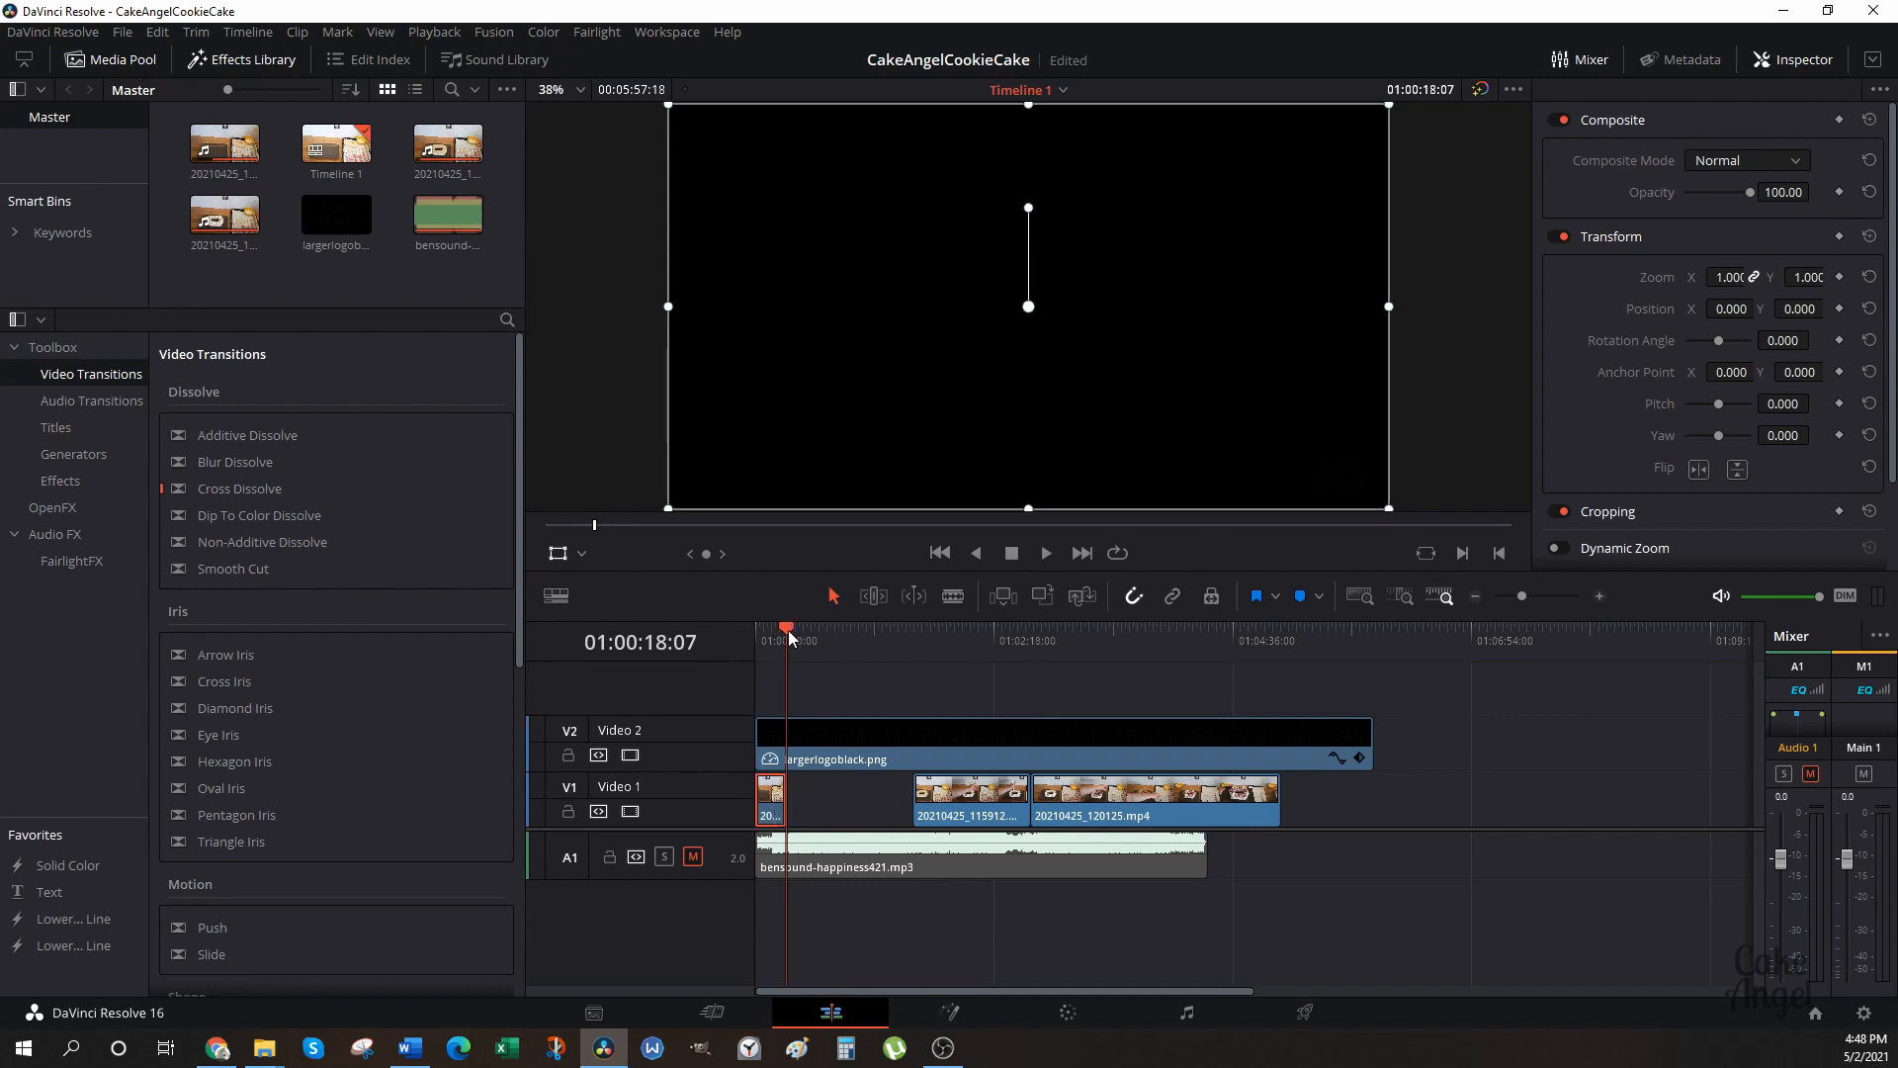
{"action": "left_click_drag", "start_coordinate": [777, 631], "coordinate": [764, 630]}
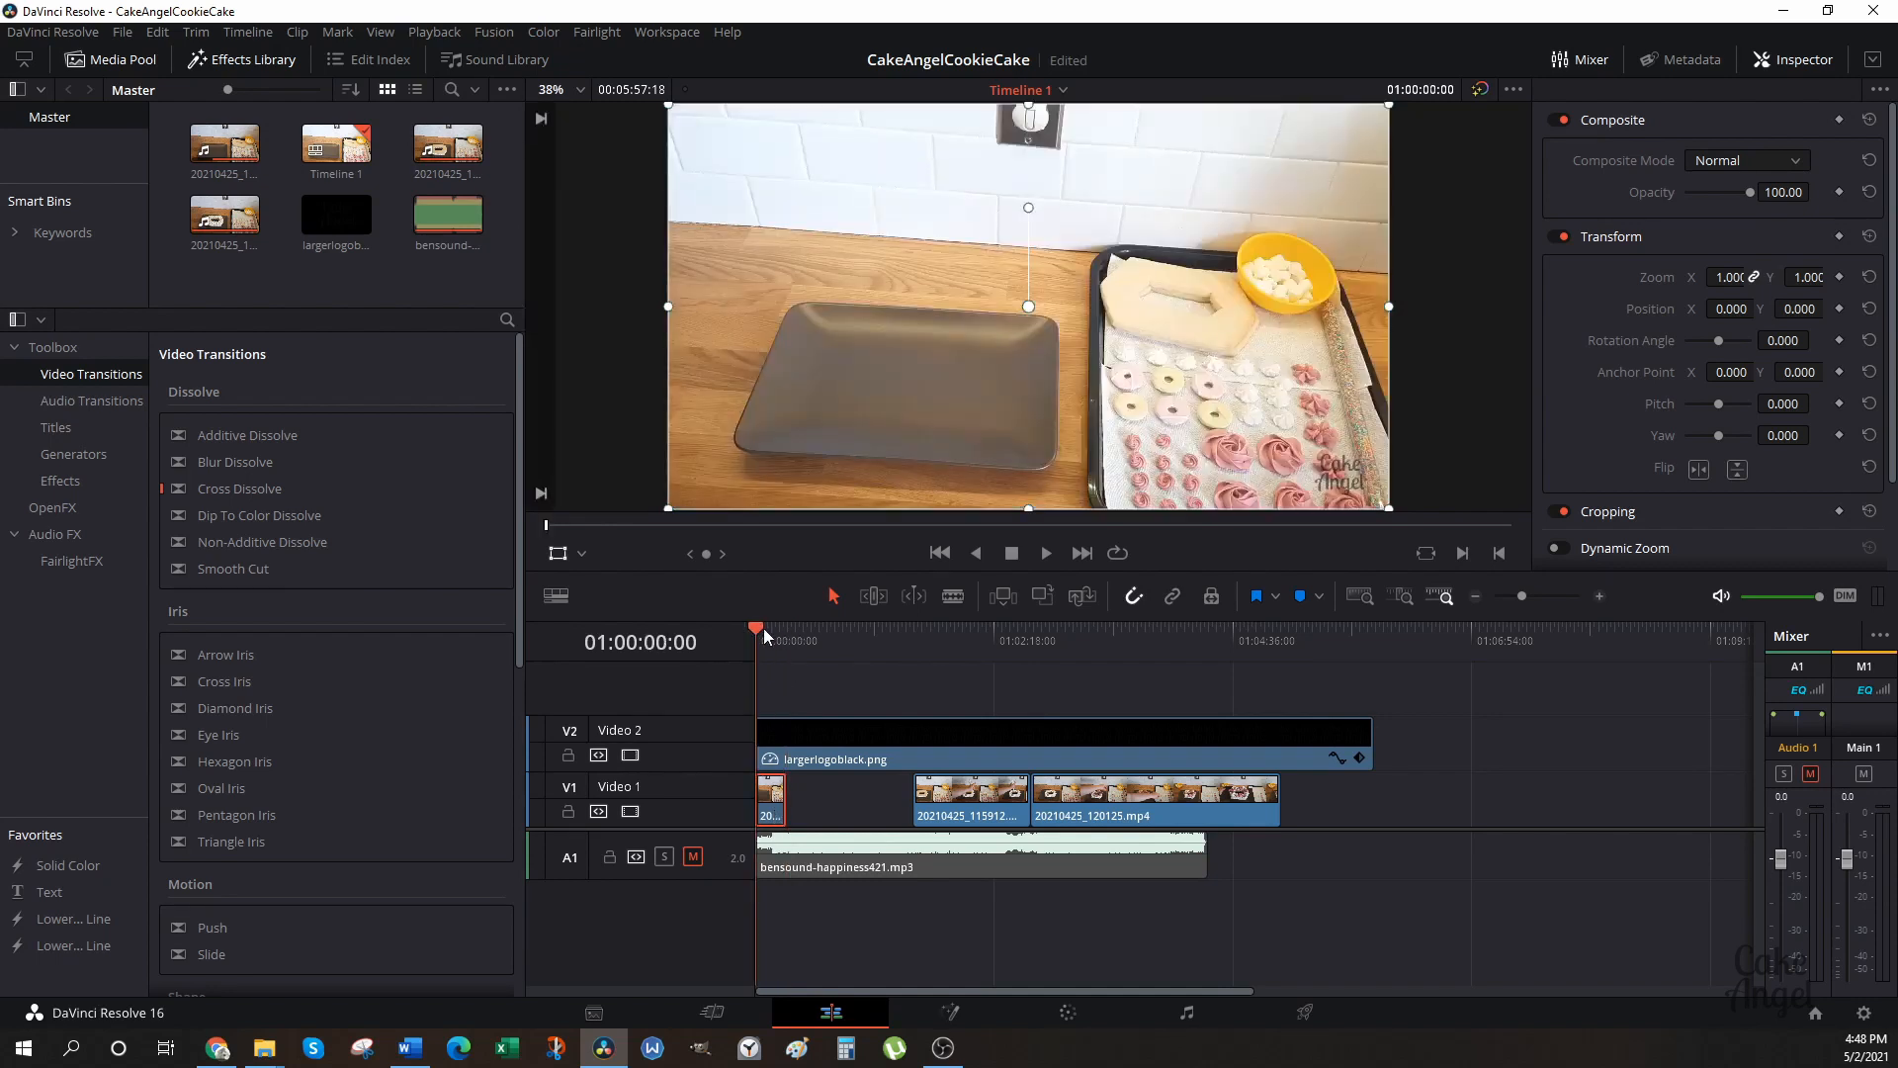
{"action": "left_click", "coordinate": [1045, 553]}
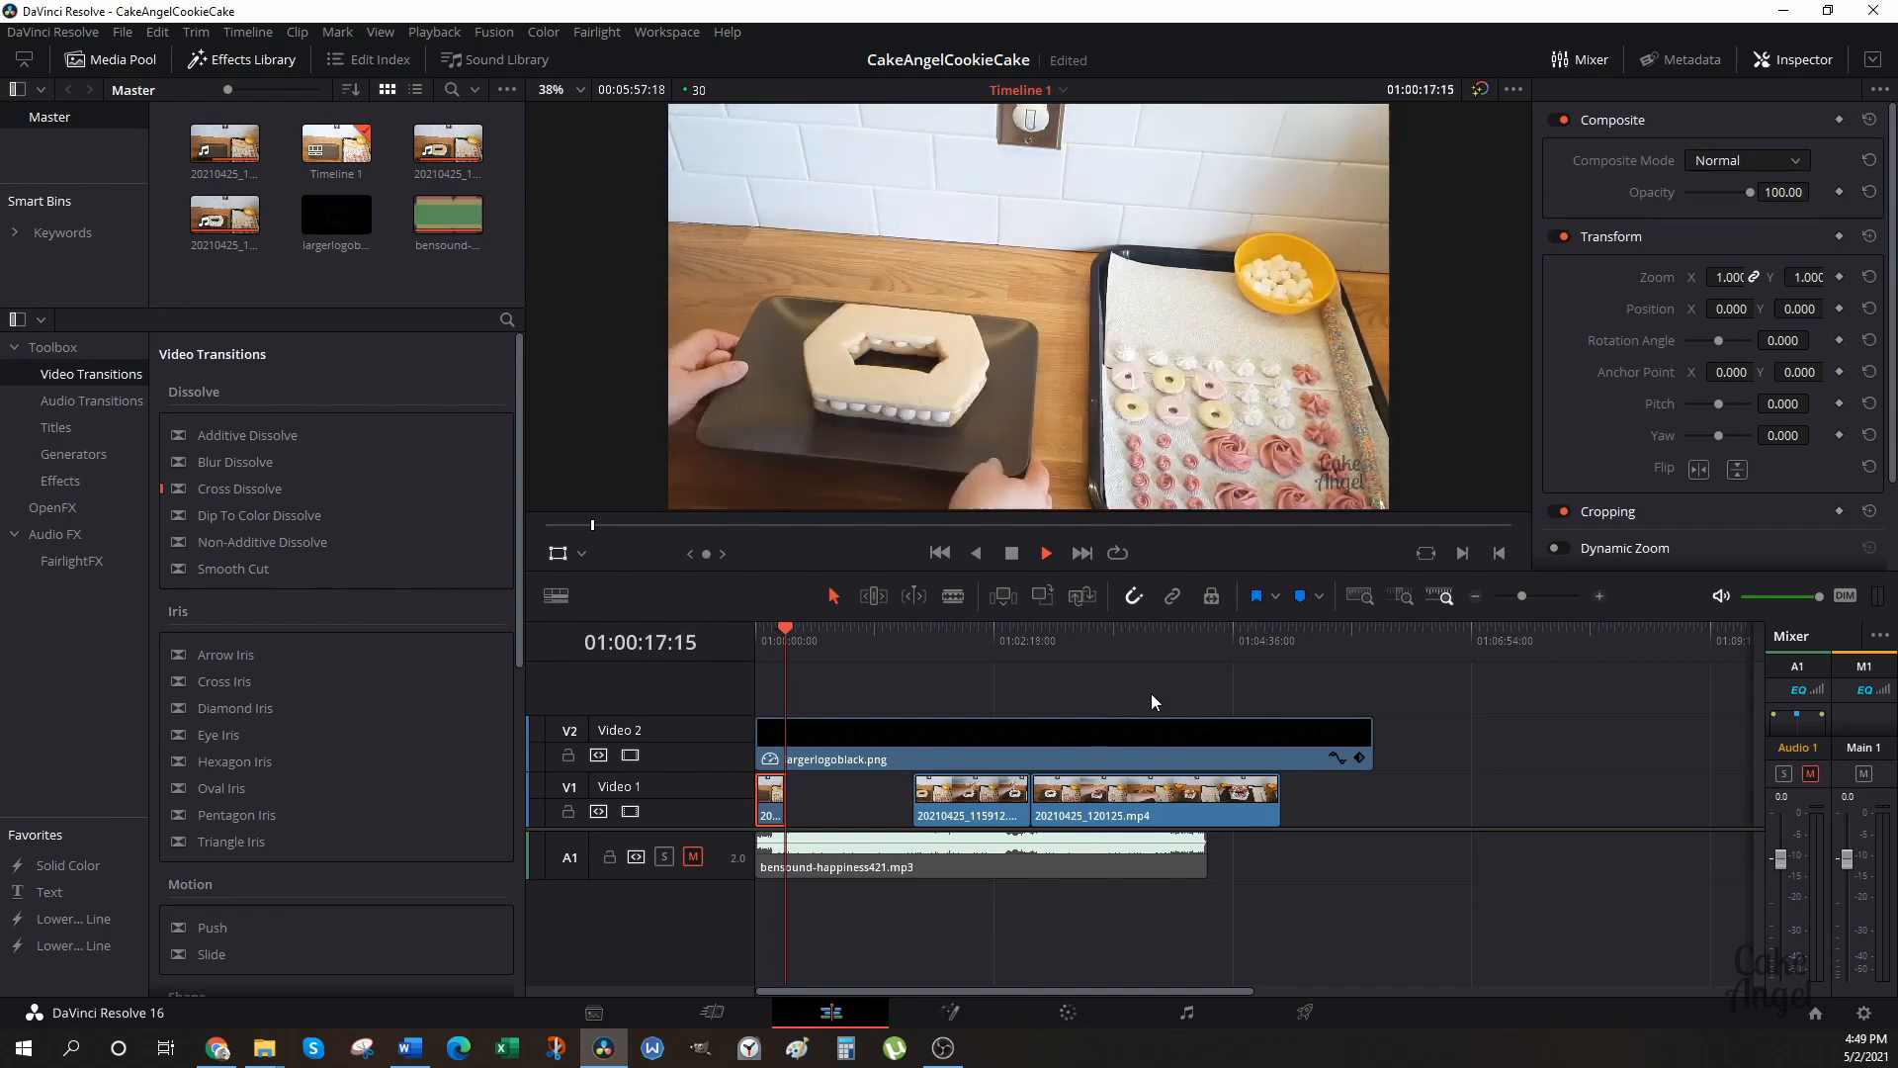
{"action": "left_click", "coordinate": [1010, 554]}
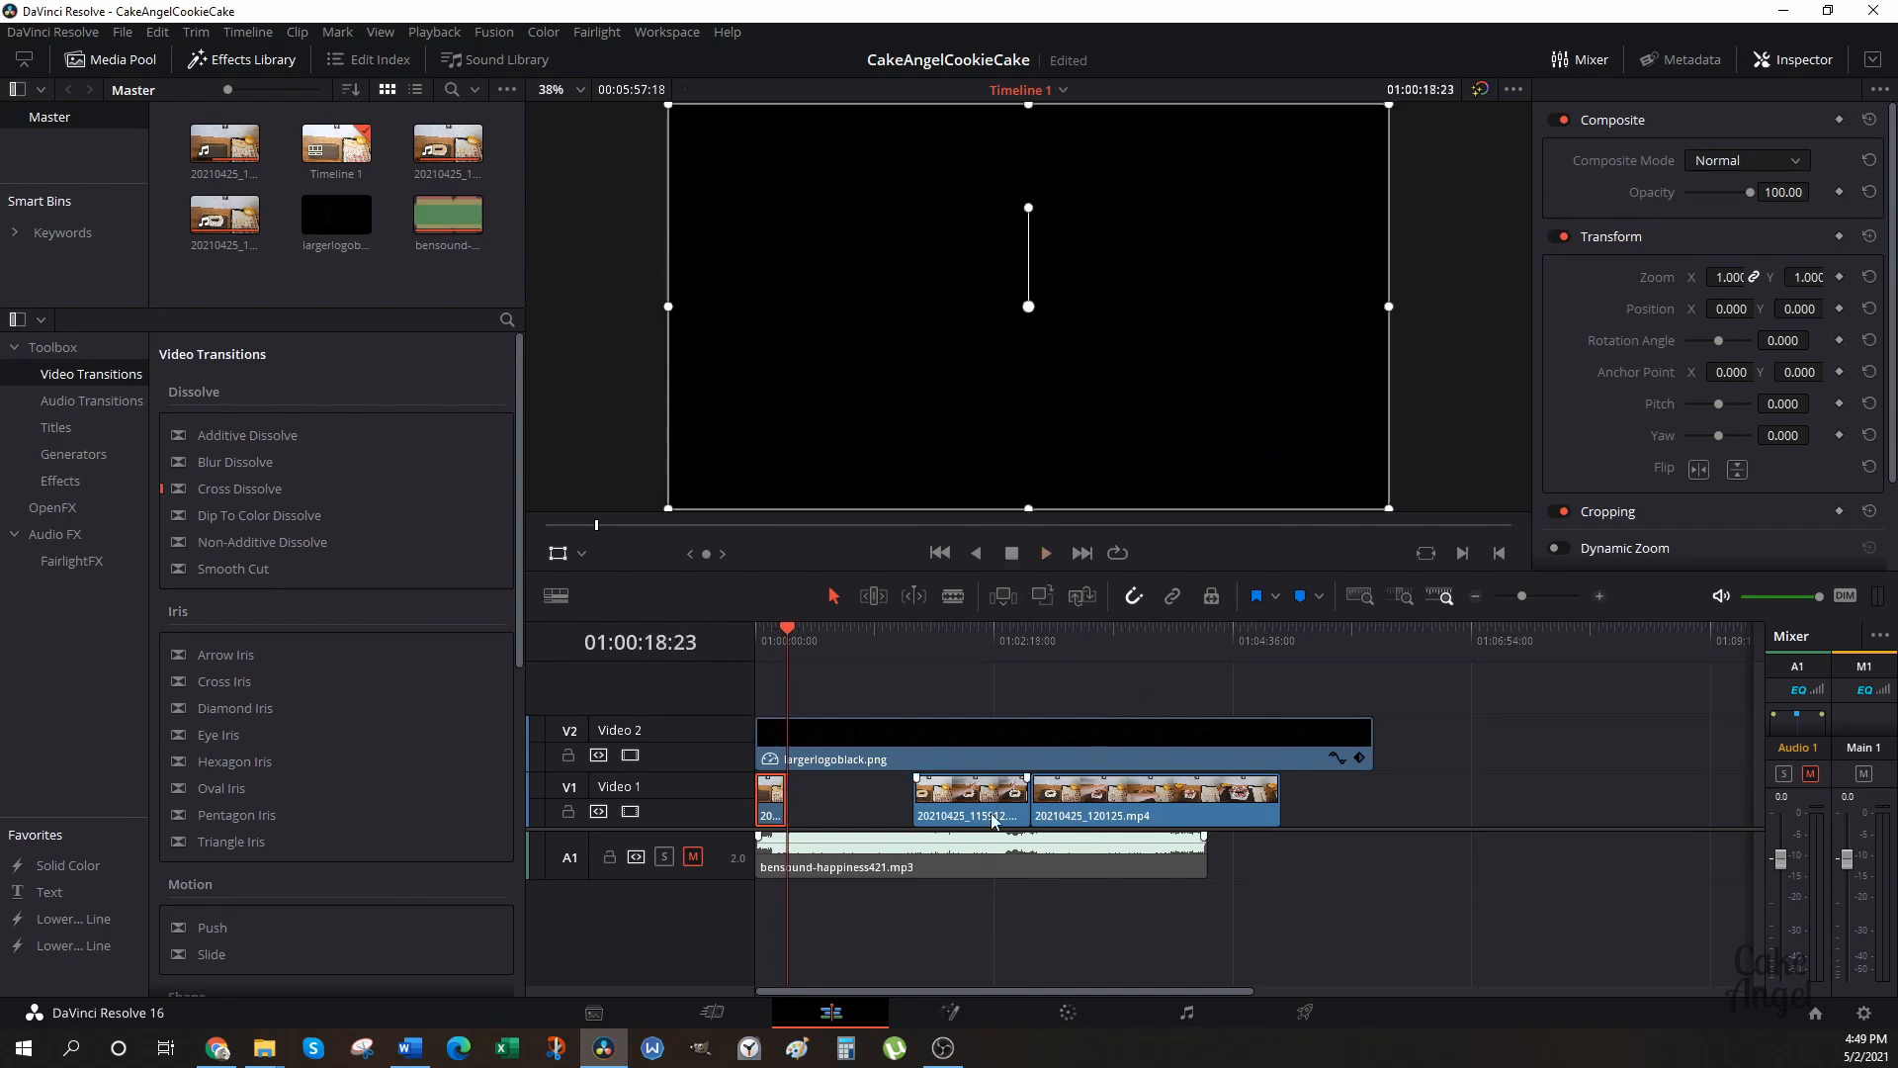
Change the second Video 1 clip's speed to 500% with Ripple Sequence on, and move it against the end of the first clip.
{"action": "left_click", "coordinate": [993, 812]}
{"action": "right_click", "coordinate": [994, 806]}
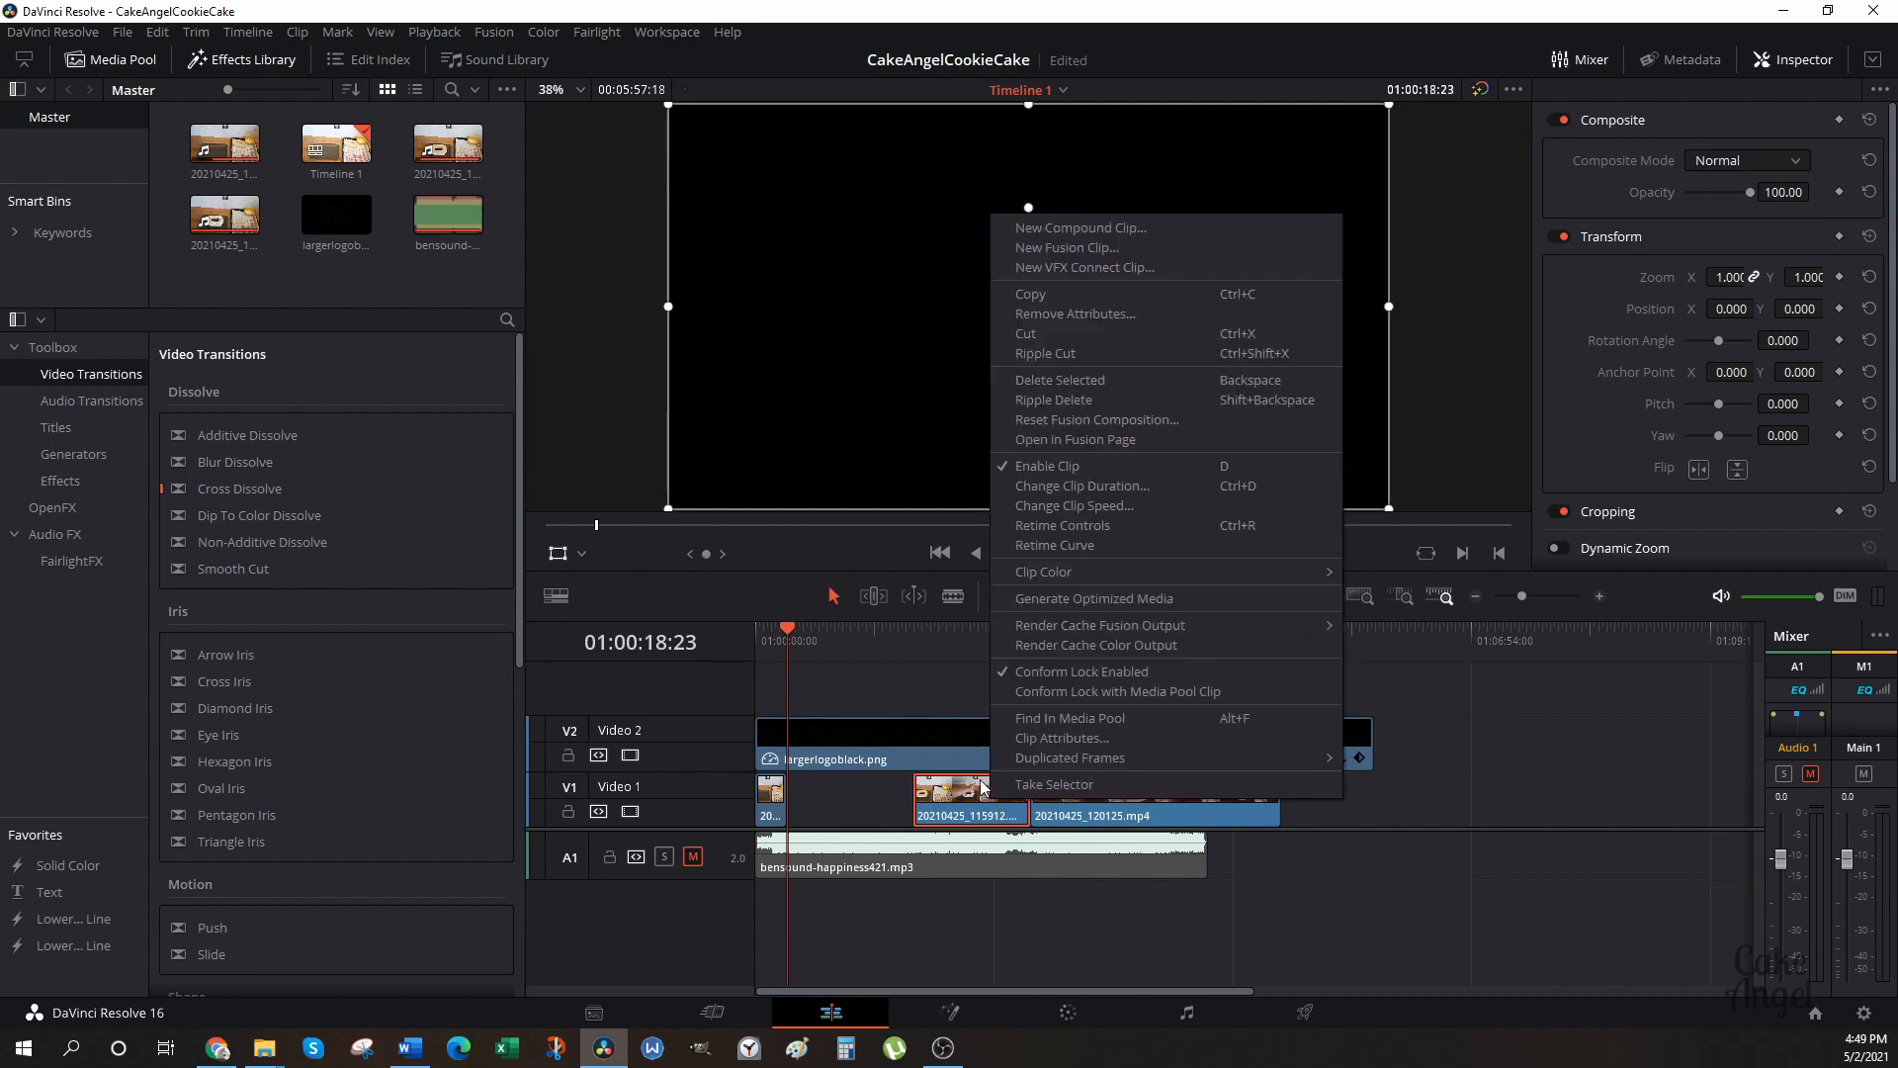
{"action": "left_click", "coordinate": [1066, 508]}
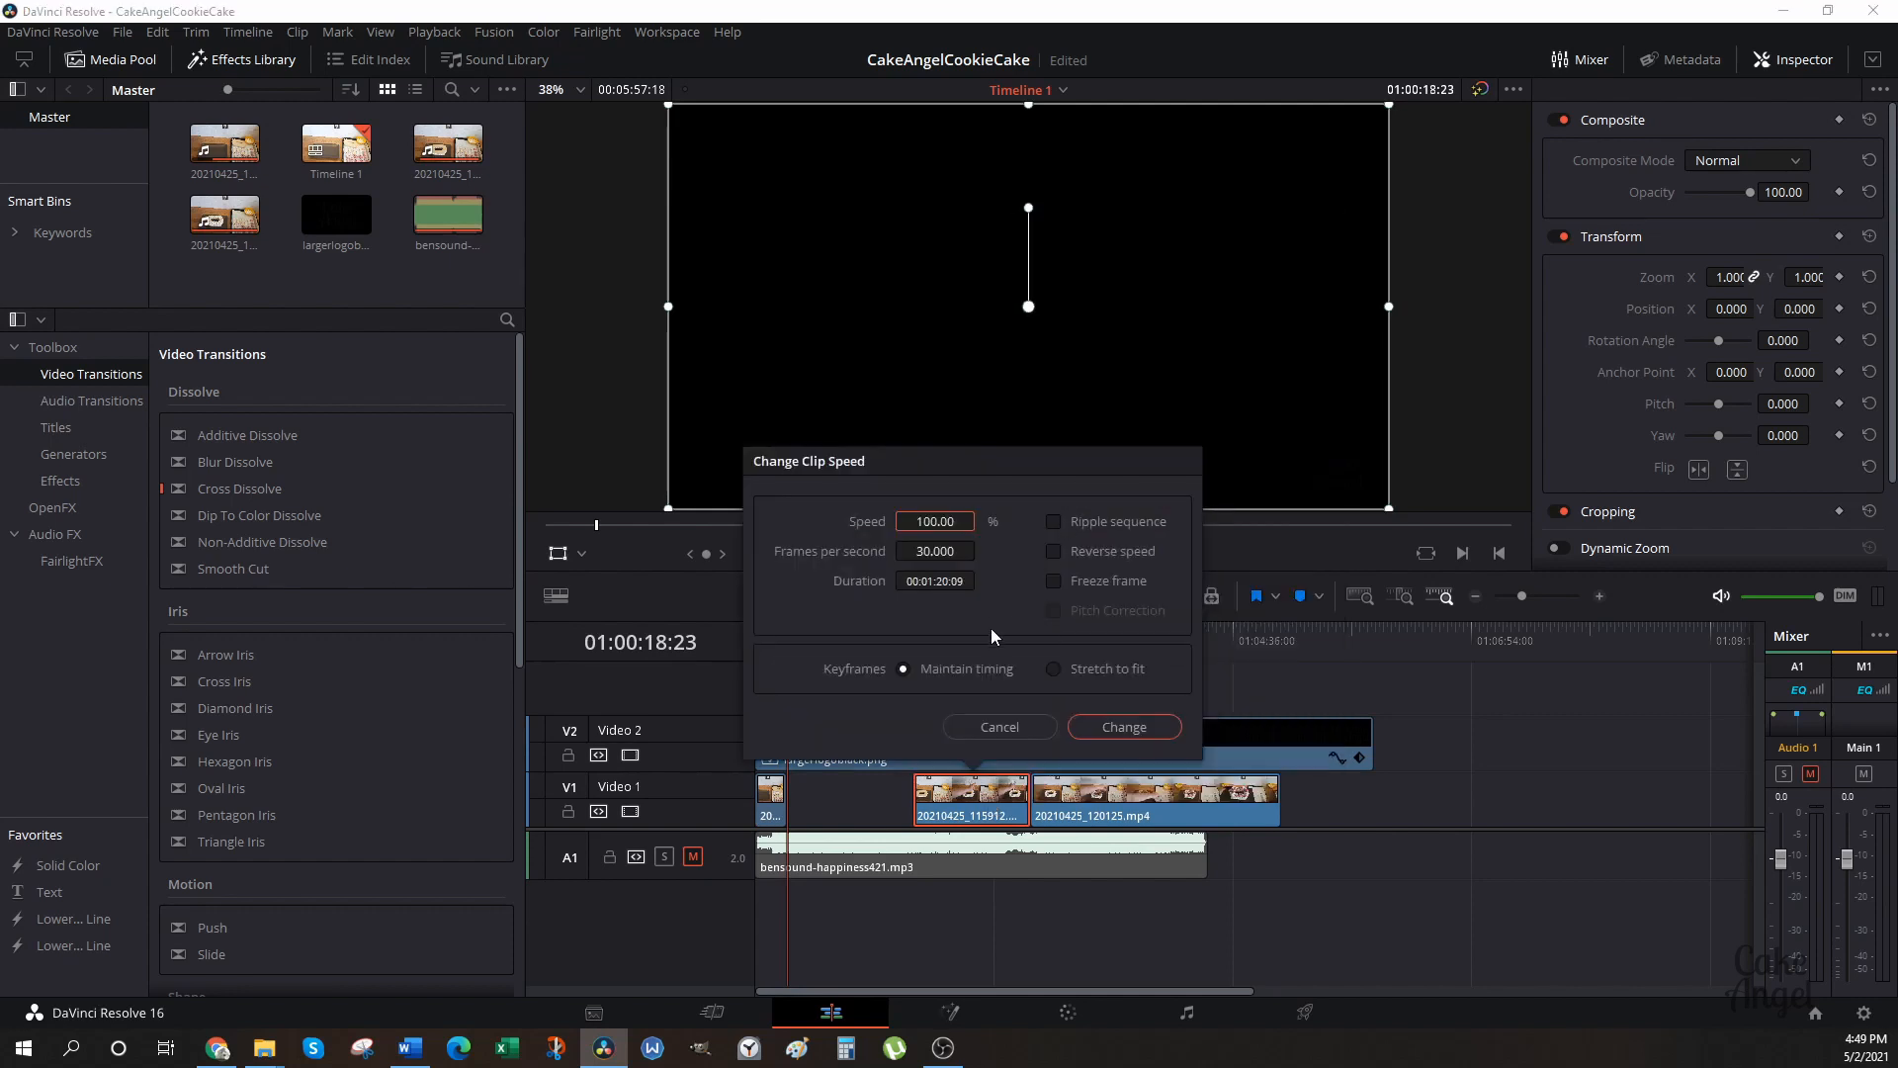
{"action": "left_click", "coordinate": [944, 524]}
{"action": "type", "text": "500"}
{"action": "key", "text": "Return"}
{"action": "left_click", "coordinate": [1095, 725]}
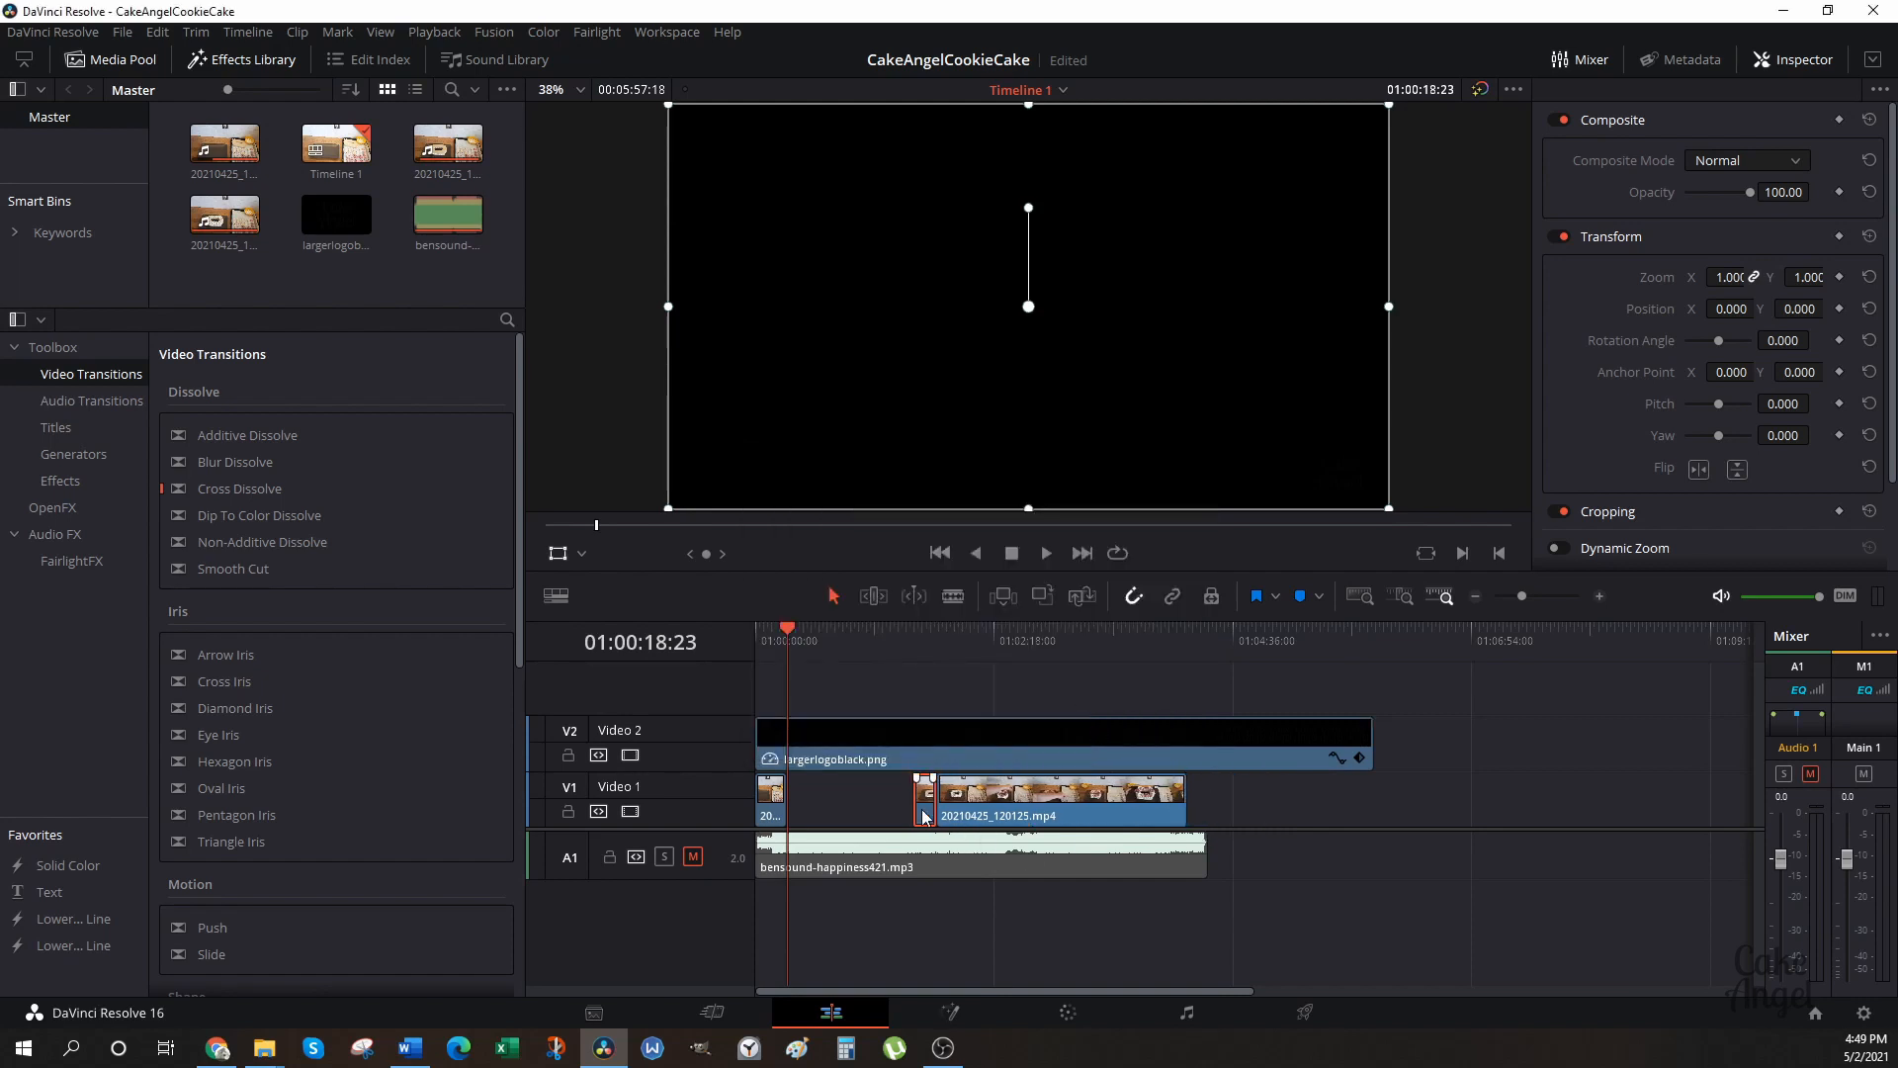
{"action": "left_click_drag", "start_coordinate": [924, 815], "coordinate": [798, 815]}
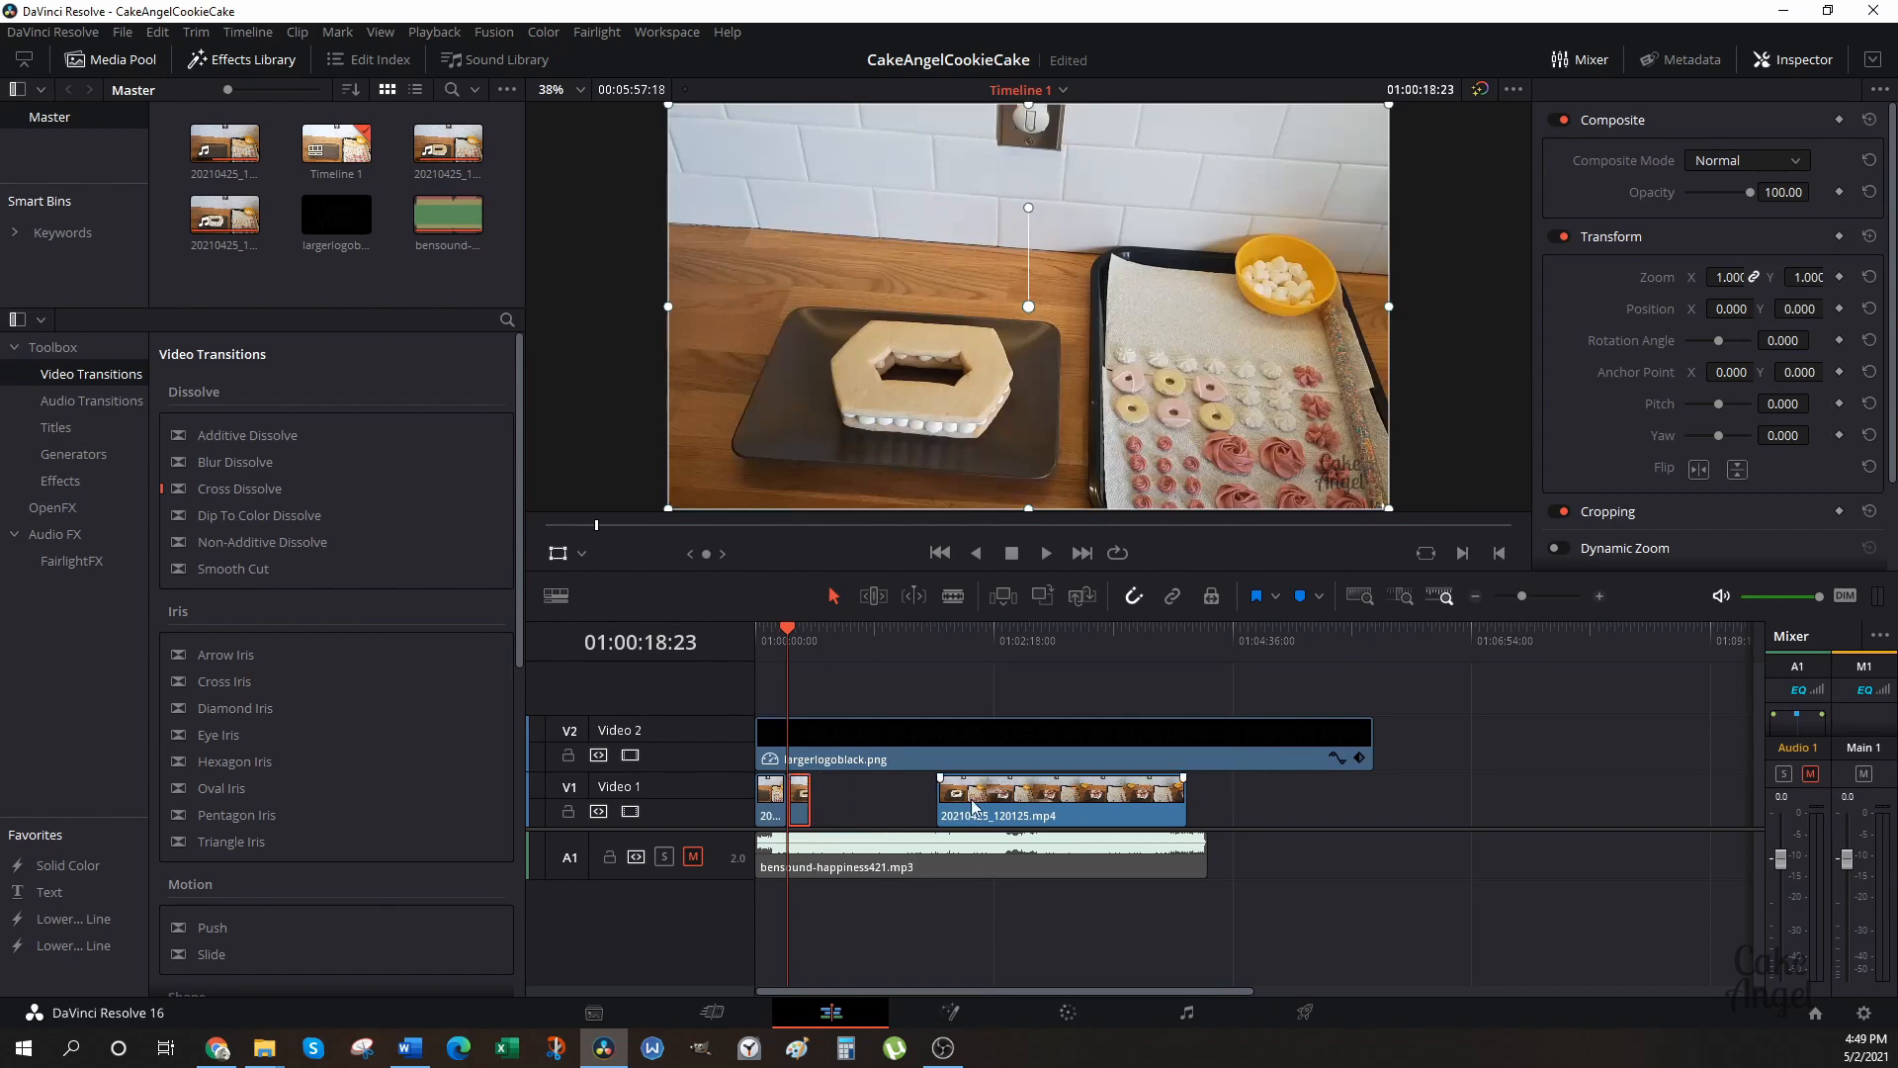
Change the third Video 1 clip's speed to 500% and move it against the end of the second clip at 01:00:32:10.
{"action": "left_click_drag", "start_coordinate": [787, 631], "coordinate": [808, 631]}
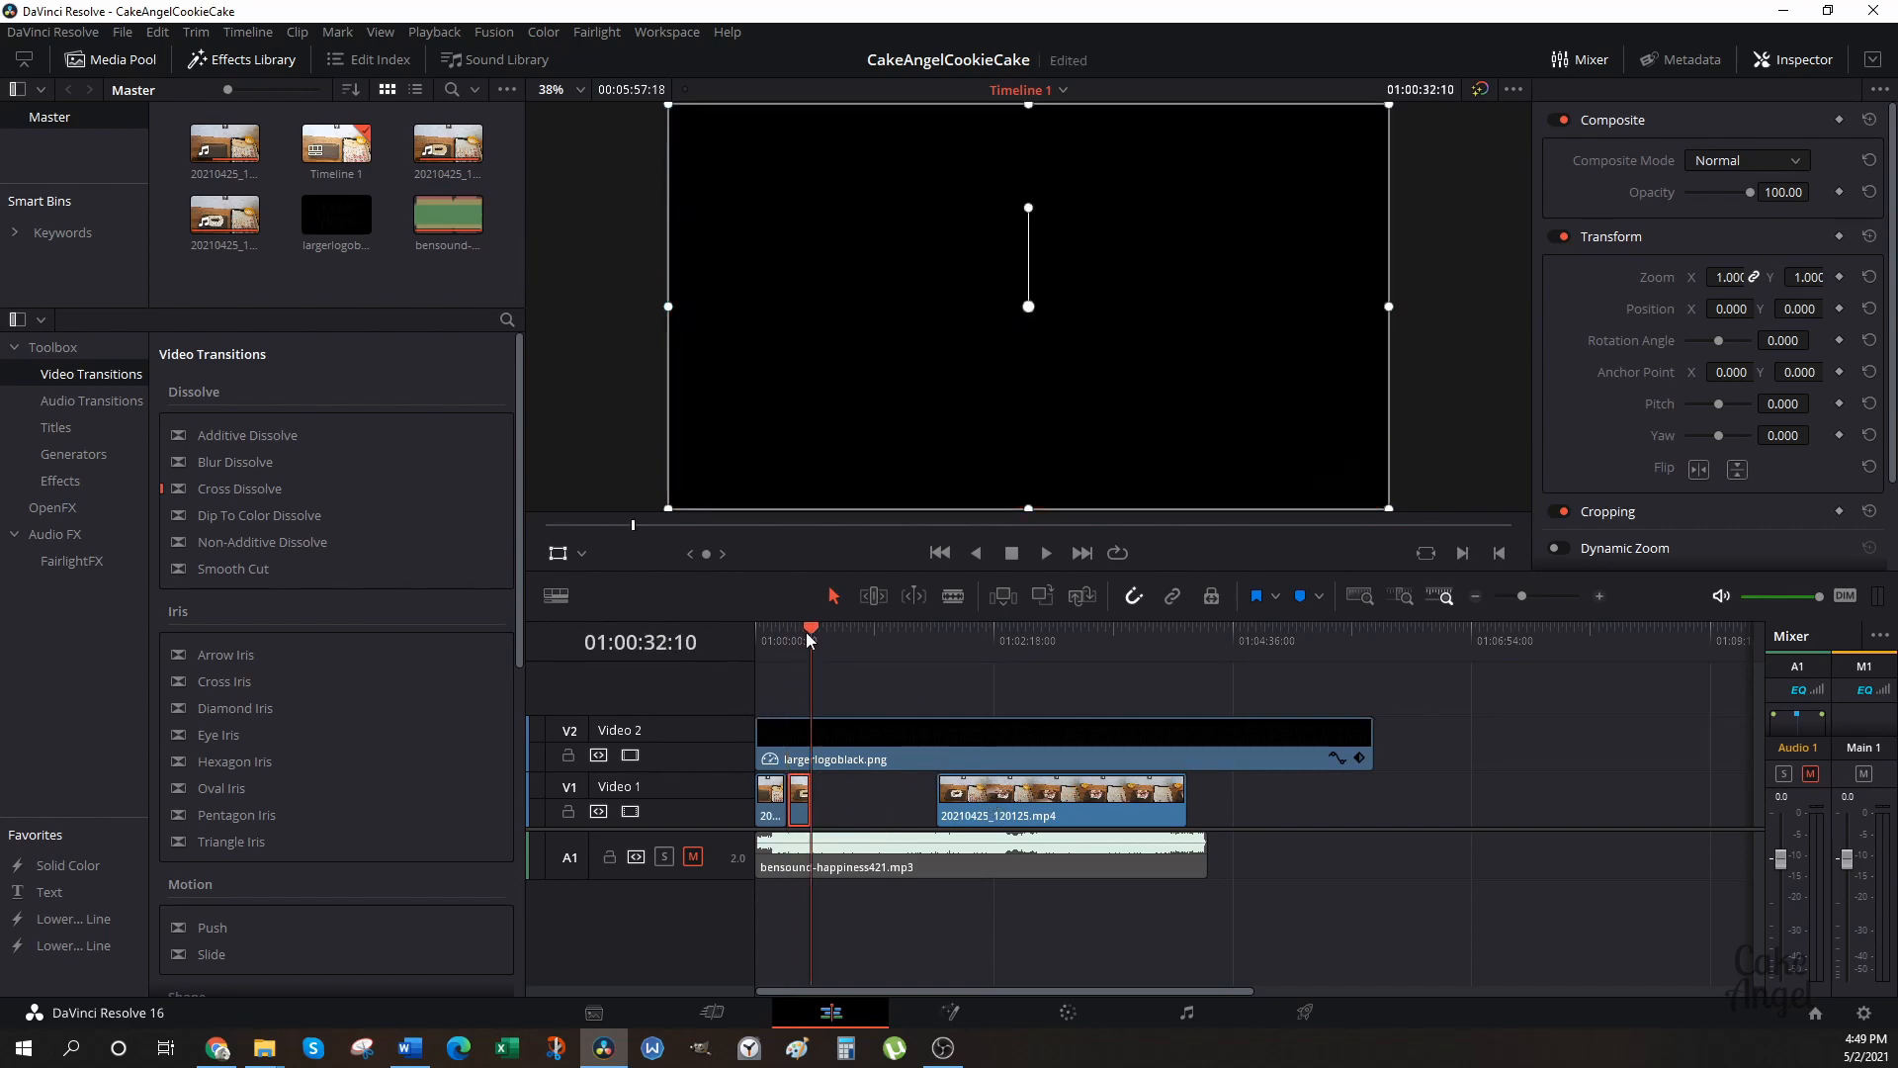
{"action": "right_click", "coordinate": [1031, 811]}
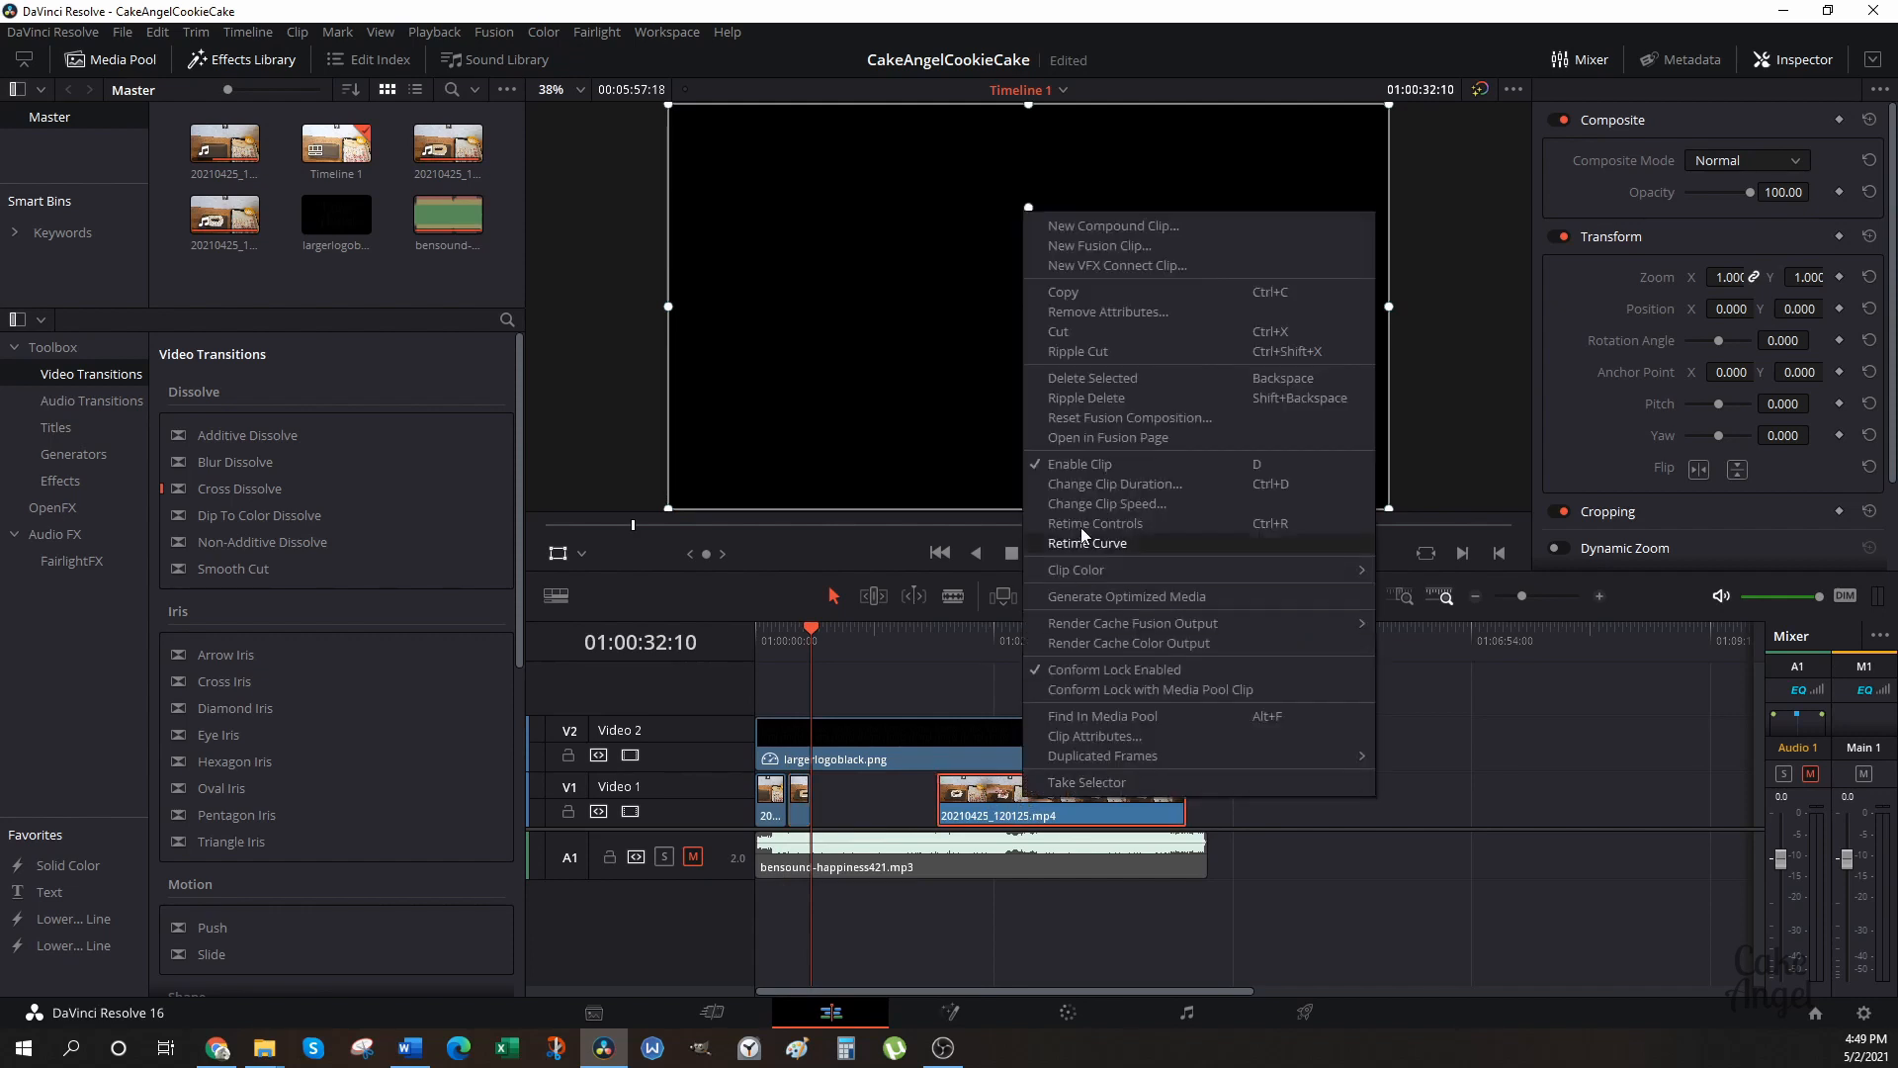
{"action": "left_click", "coordinate": [1081, 506]}
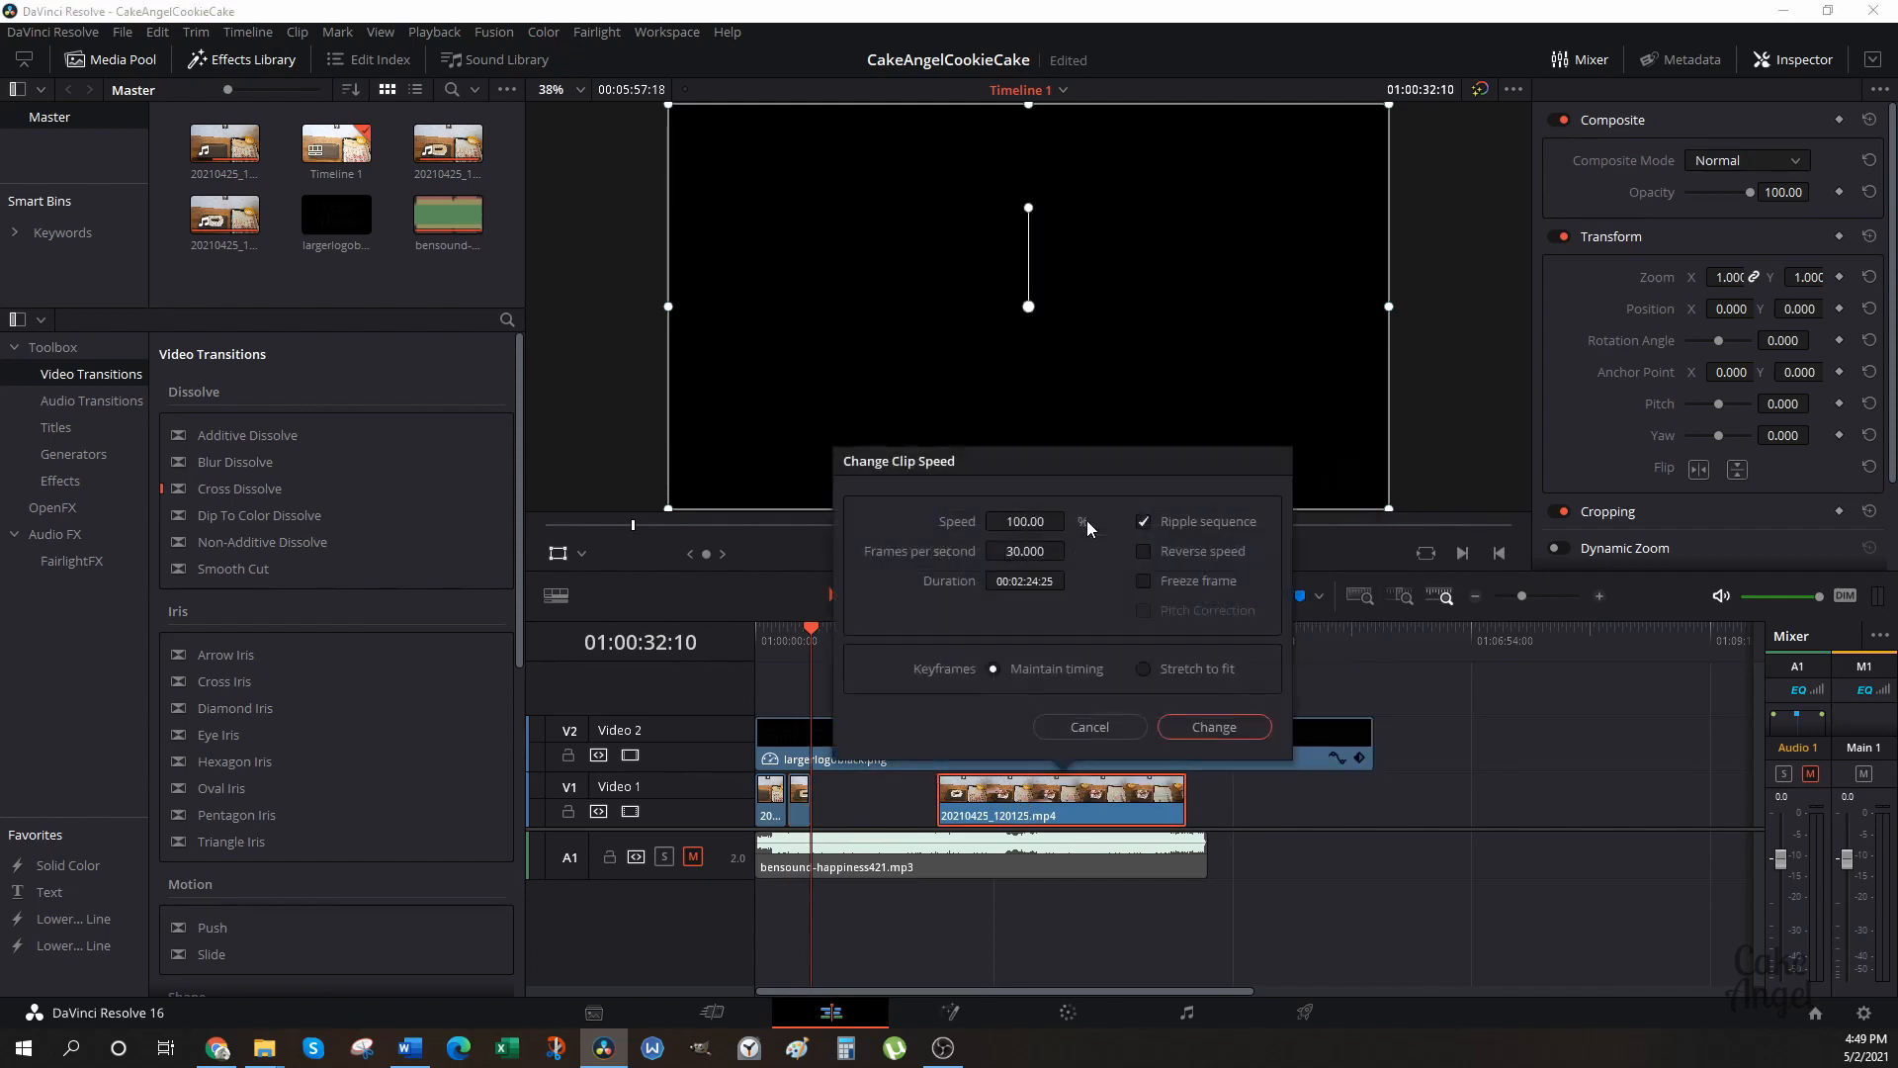
{"action": "left_click", "coordinate": [1034, 524]}
{"action": "type", "text": "500"}
{"action": "left_click", "coordinate": [1212, 728]}
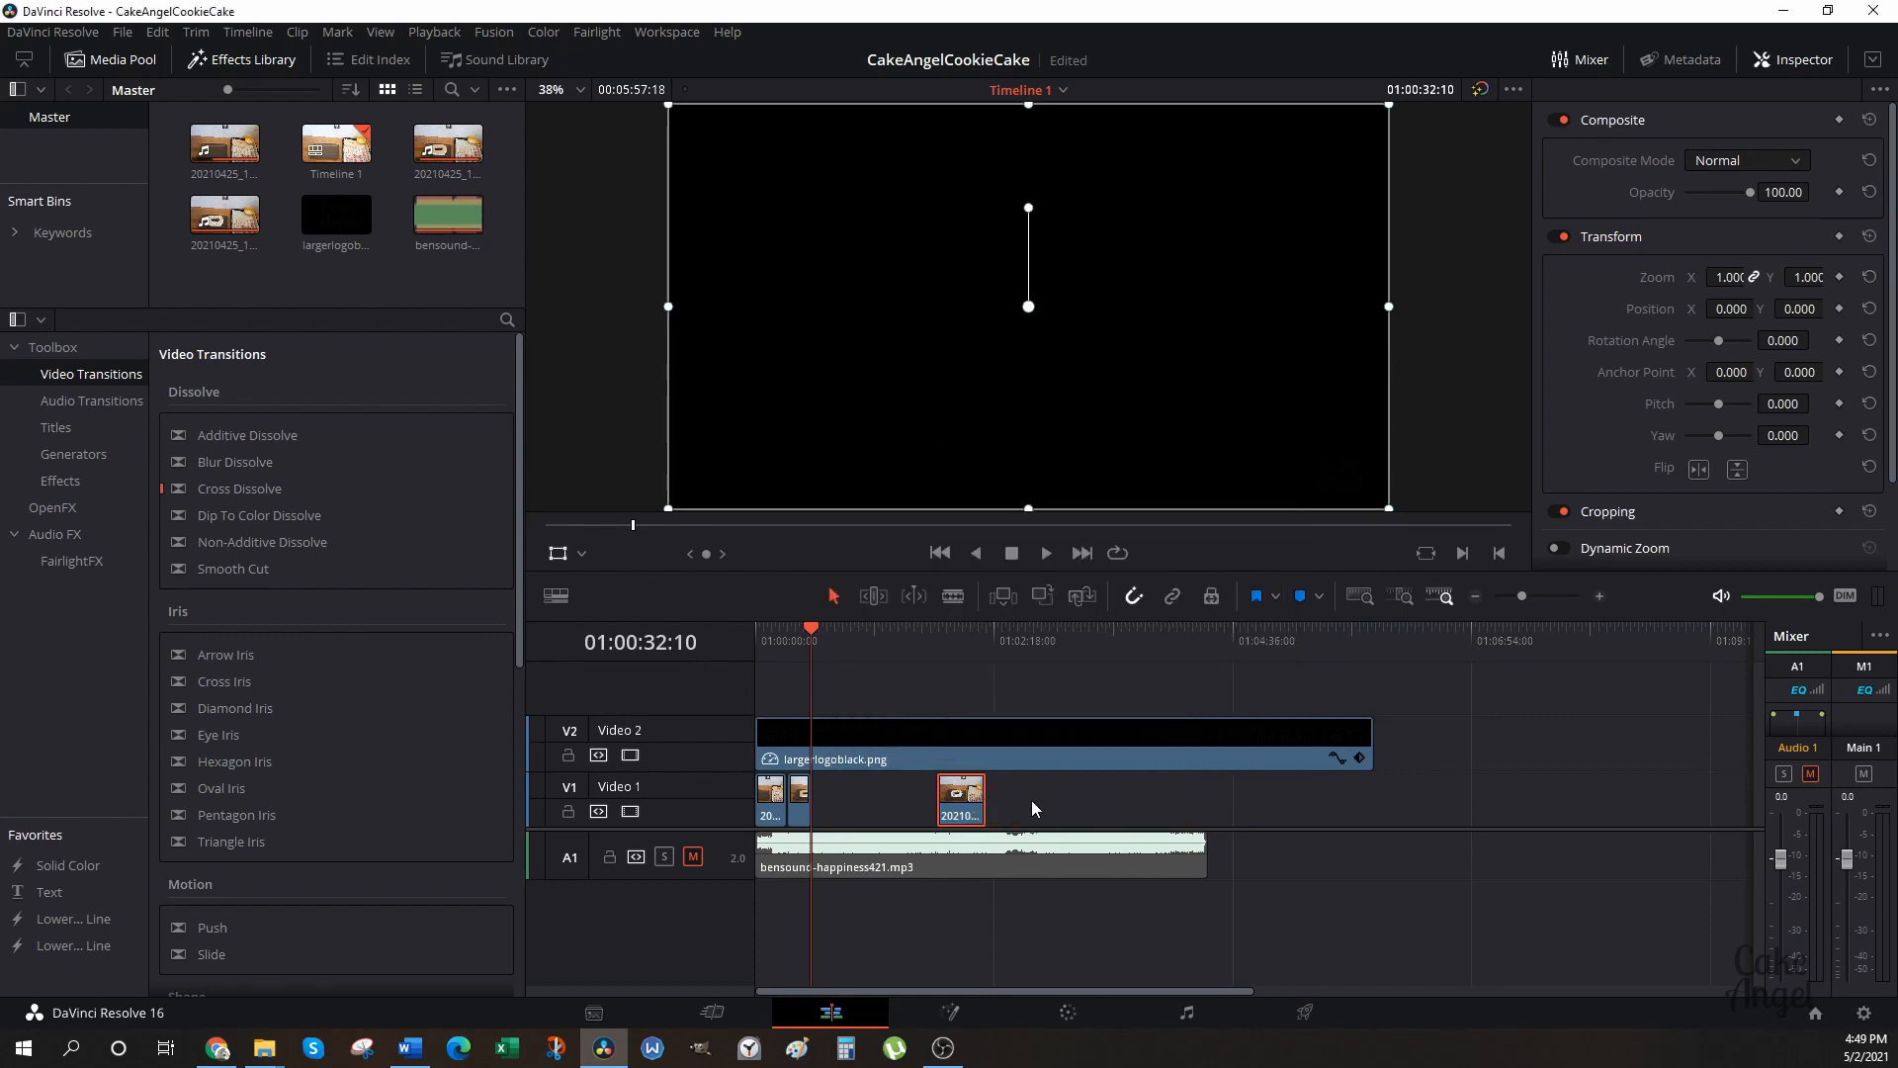
{"action": "left_click_drag", "start_coordinate": [962, 788], "coordinate": [837, 788]}
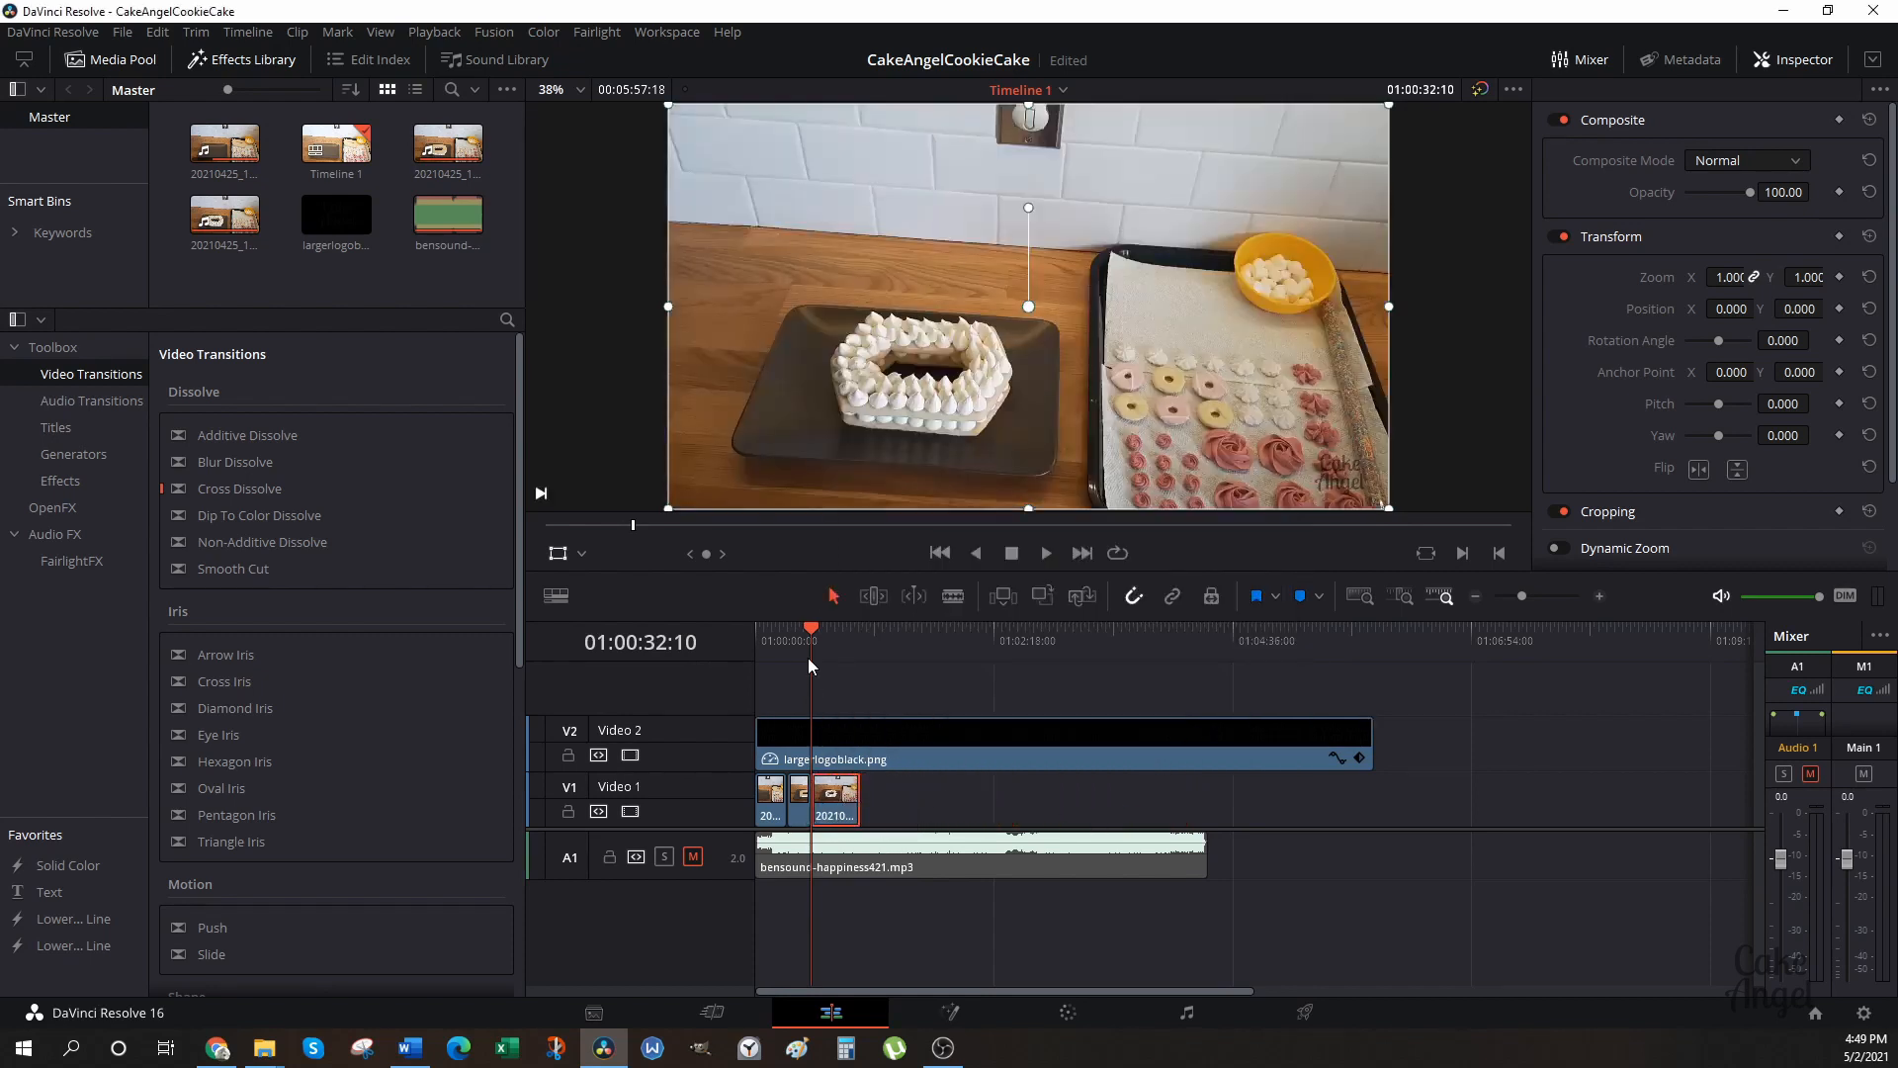
Shorten the logo clip on Video 2 to end with the third video clip at 01:01:01:09.
{"action": "left_click_drag", "start_coordinate": [811, 629], "coordinate": [857, 640]}
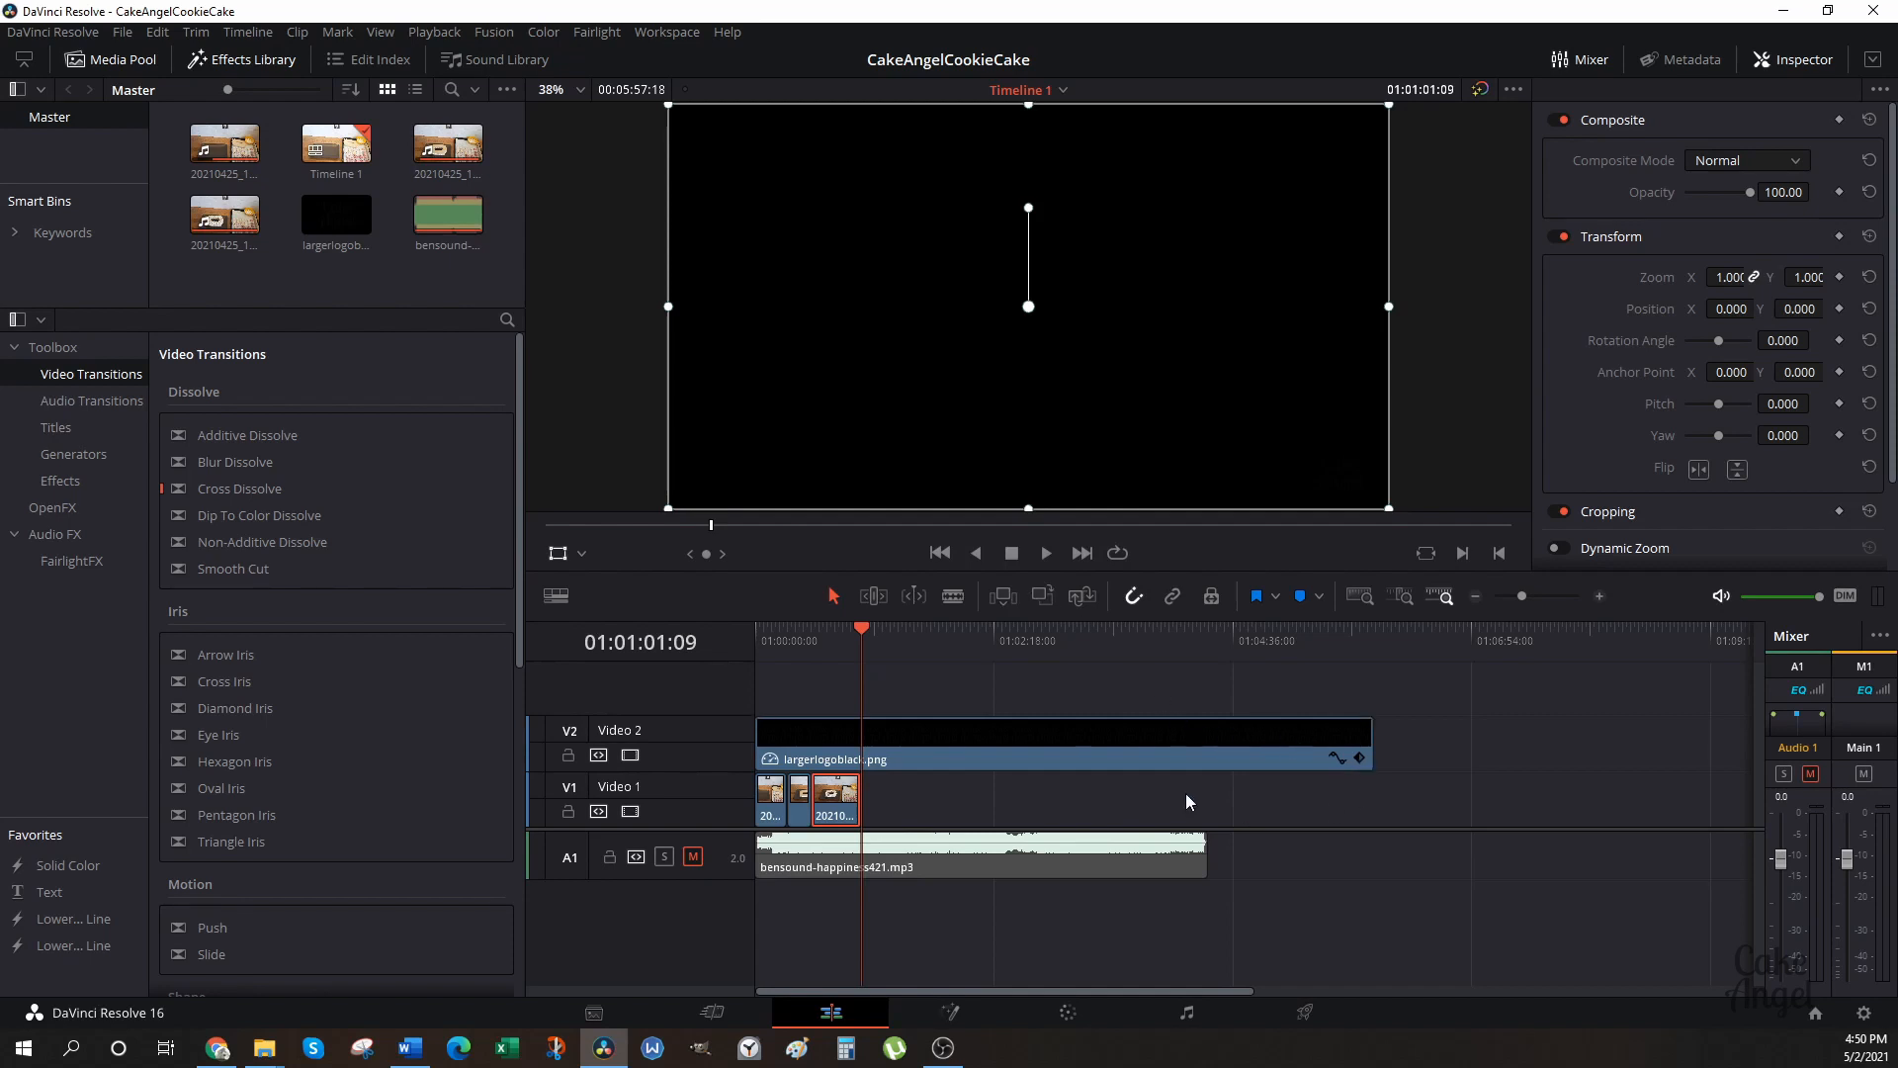
{"action": "left_click", "coordinate": [1077, 804]}
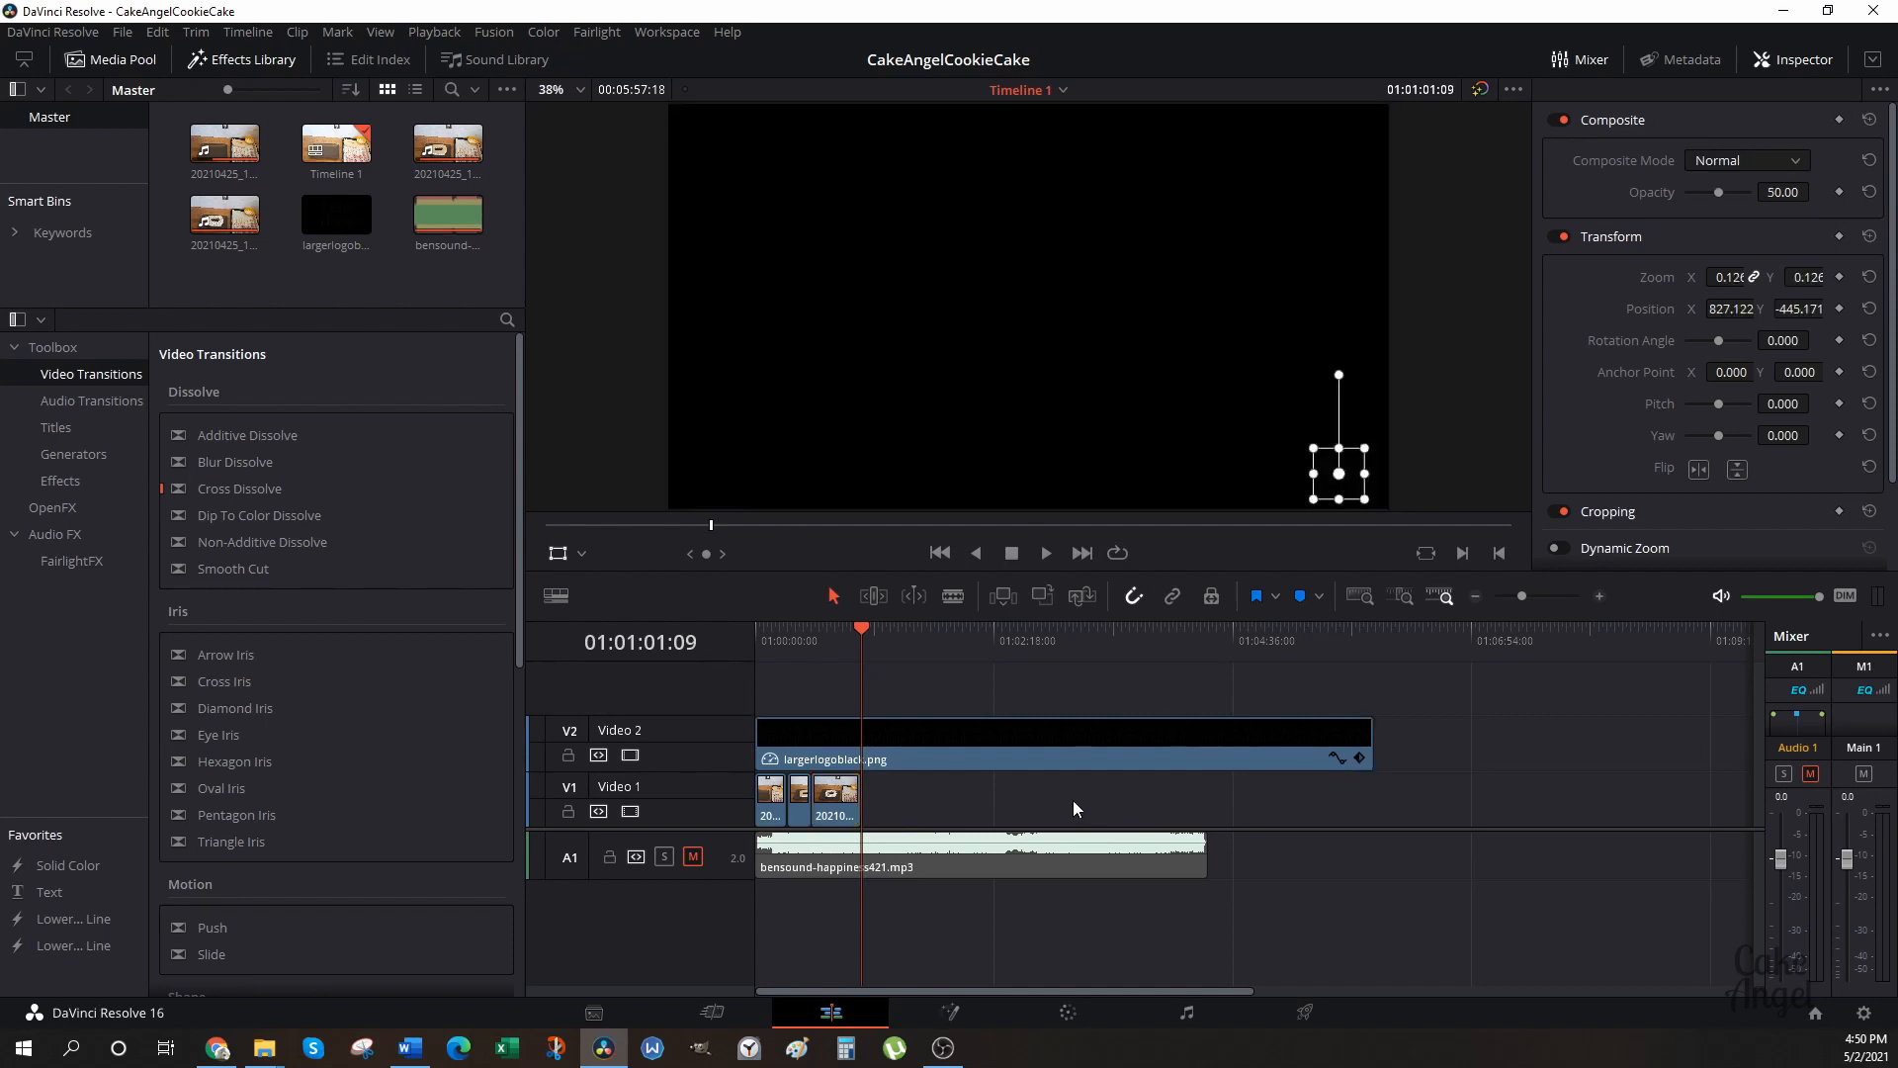
{"action": "left_click", "coordinate": [1161, 751]}
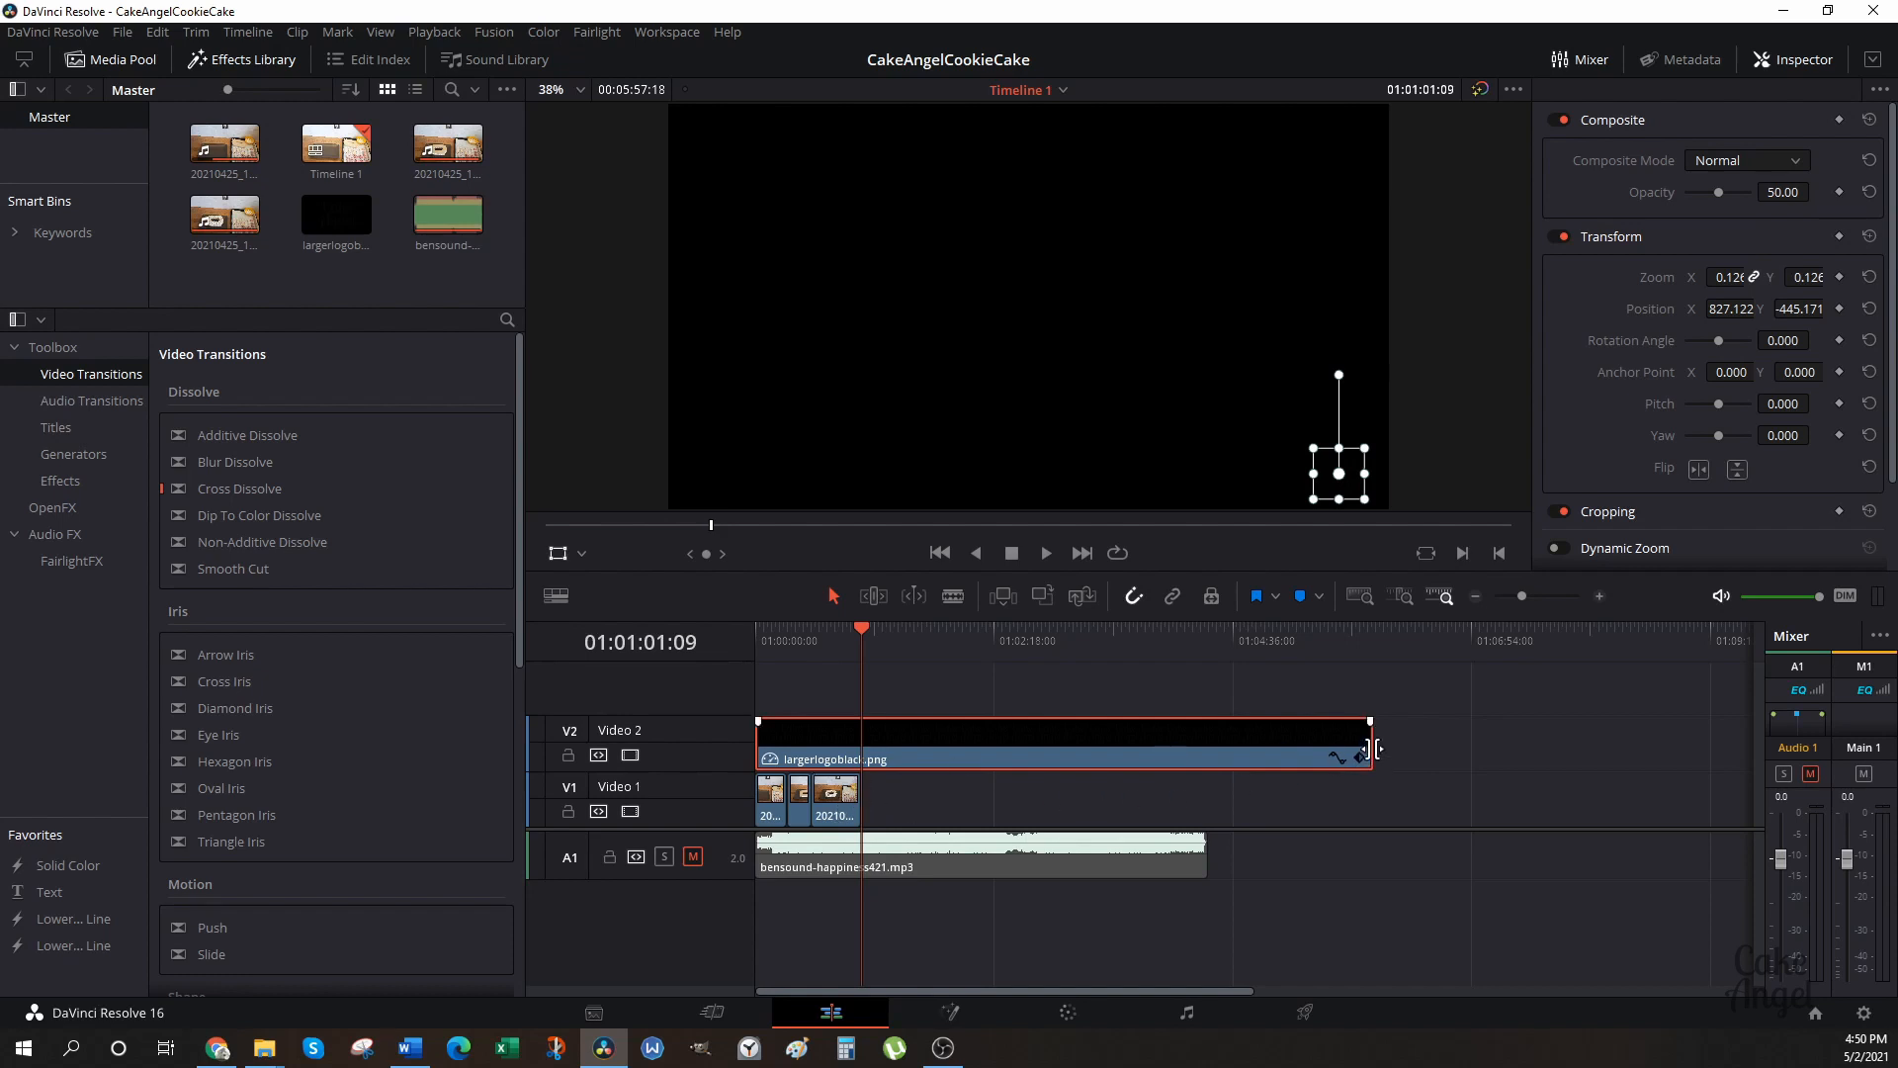
{"action": "left_click_drag", "start_coordinate": [1377, 748], "coordinate": [862, 758]}
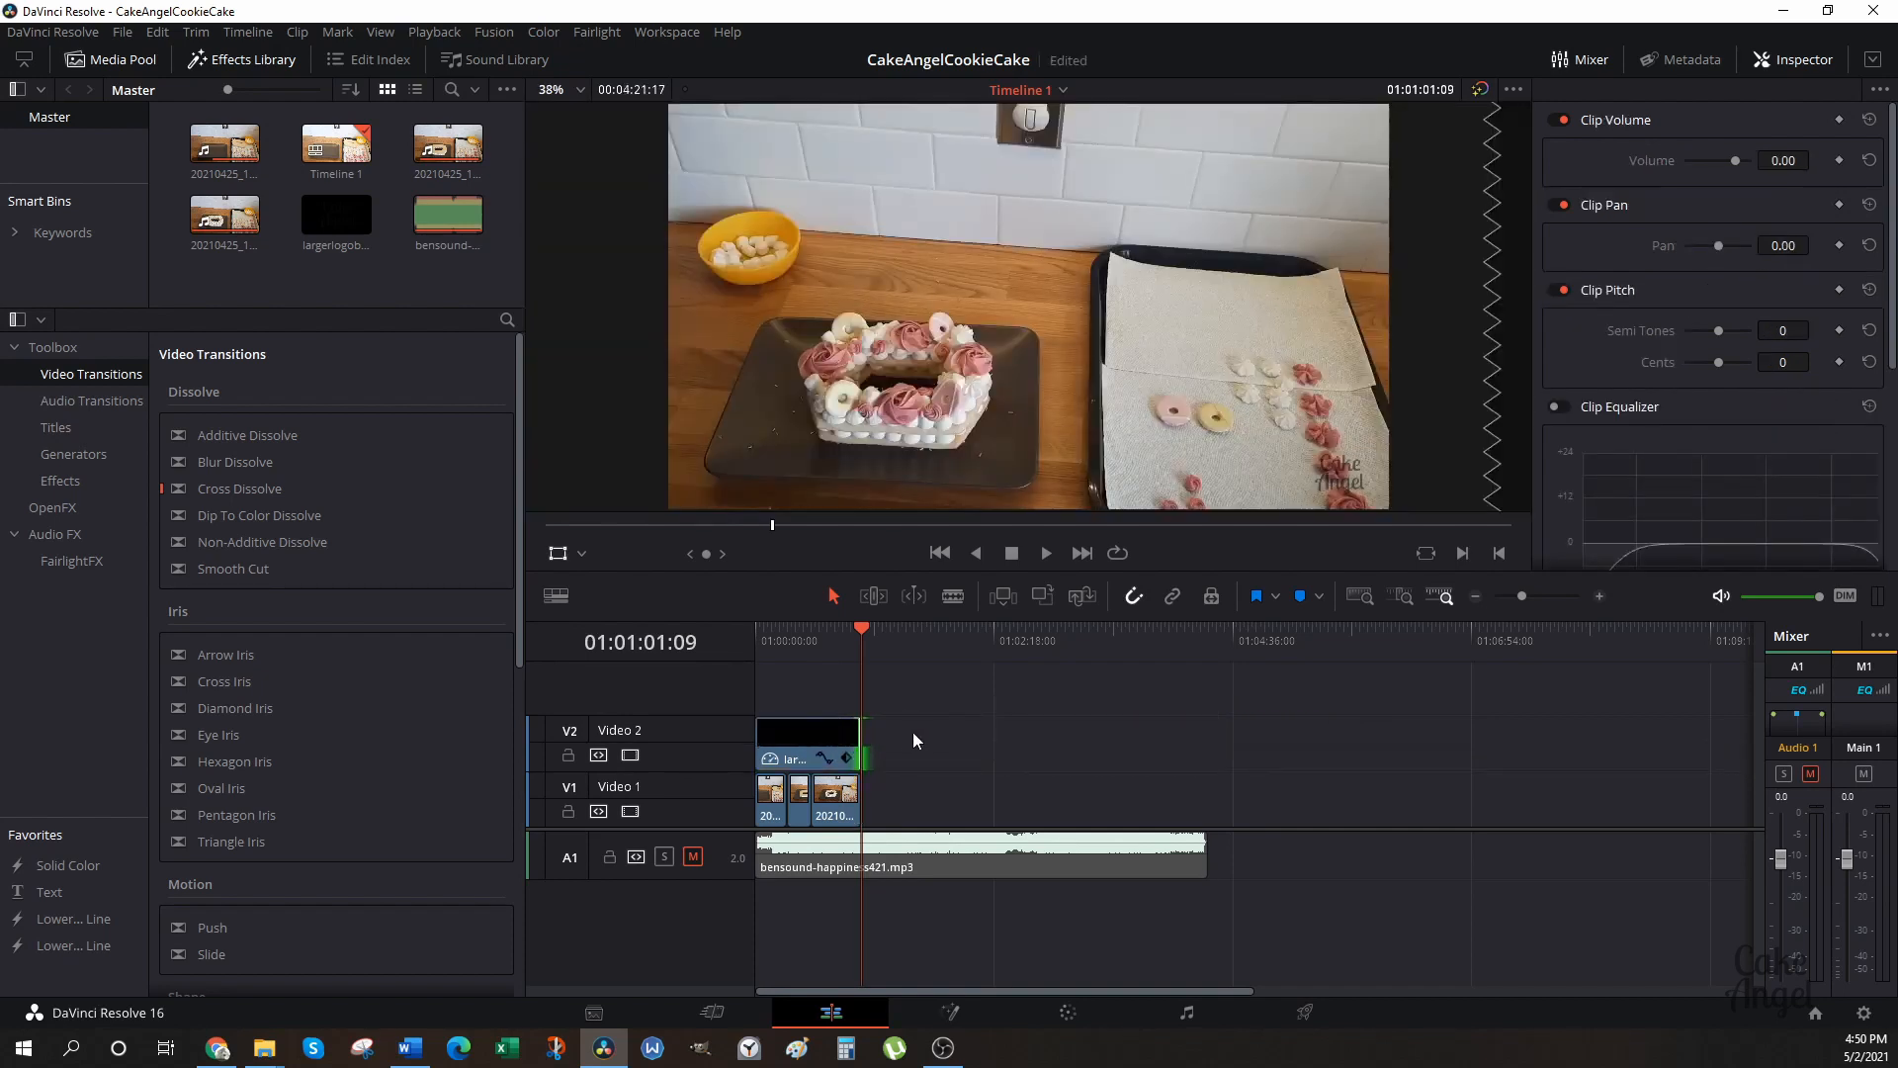
Shorten the bensound-happiness421.mp3 music clip on Audio 1 to end with the video at 01:01:01:09.
{"action": "left_click", "coordinate": [1194, 857]}
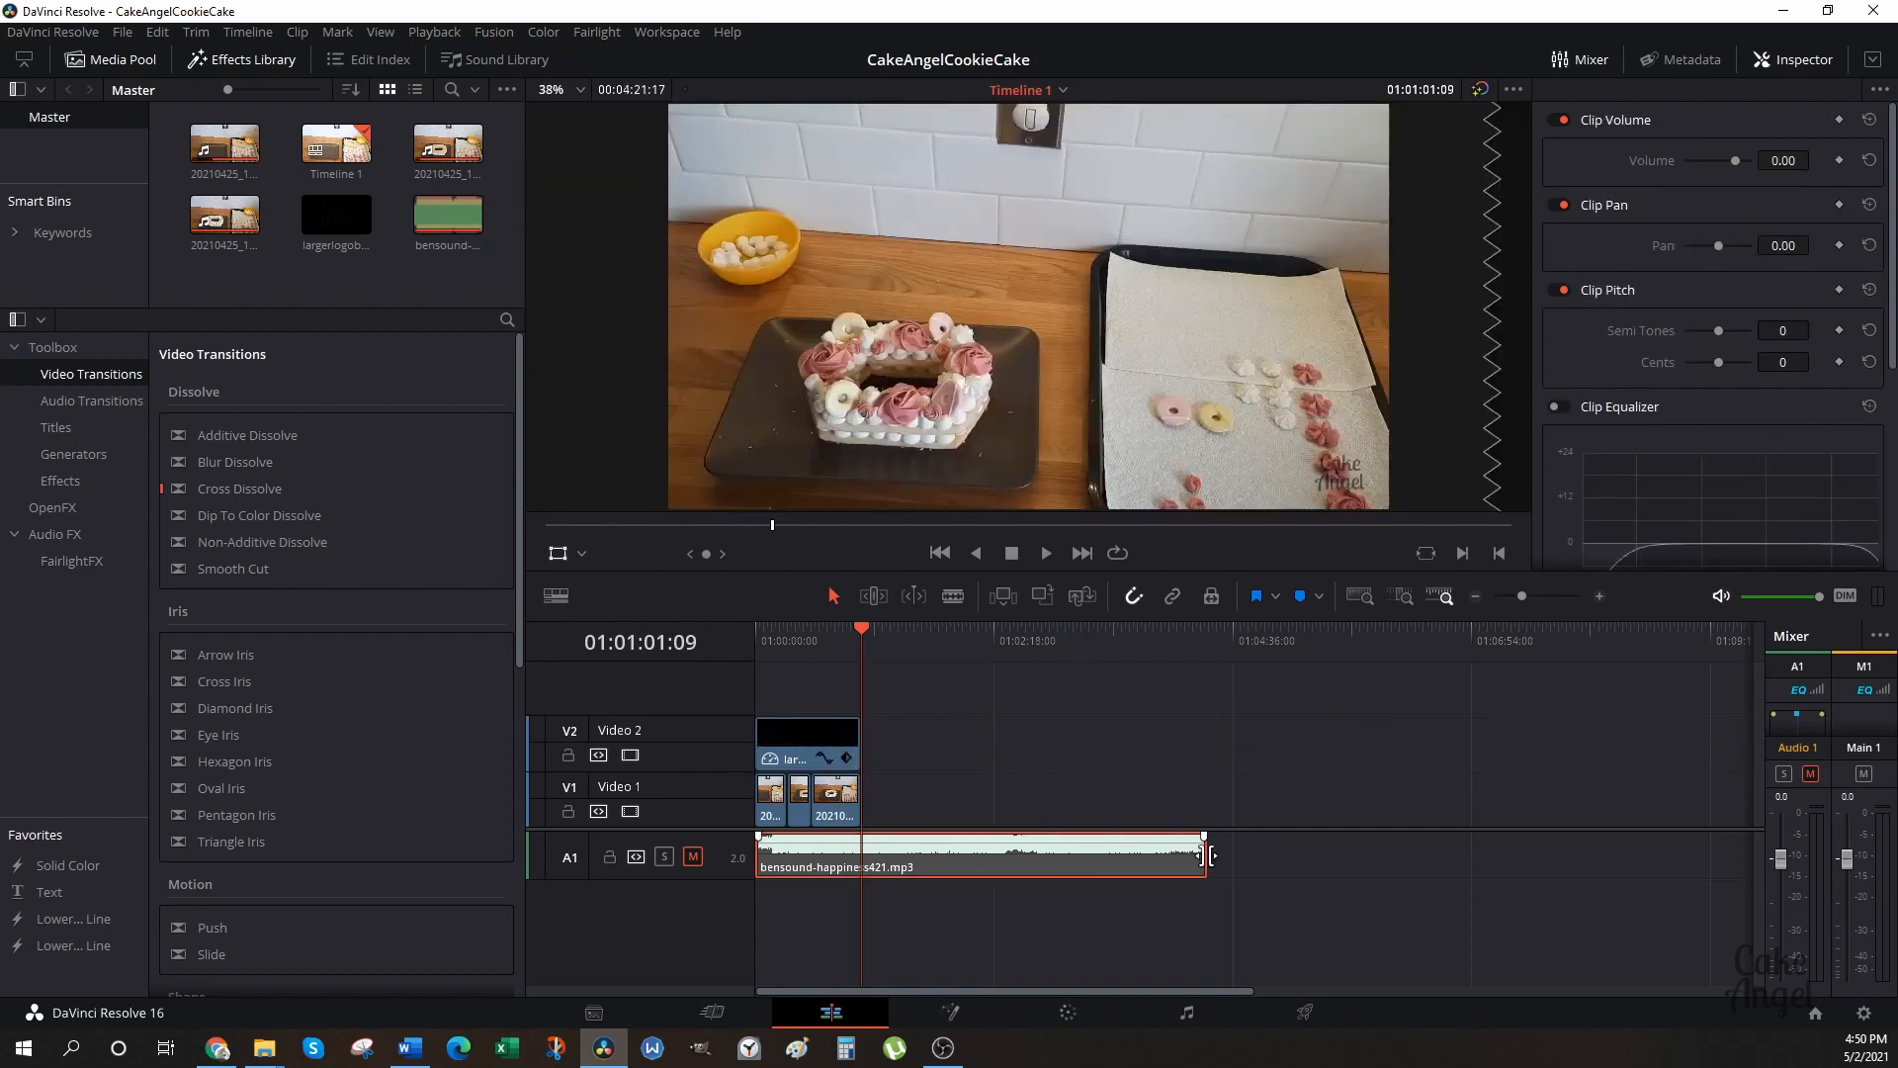
{"action": "left_click", "coordinate": [1209, 856]}
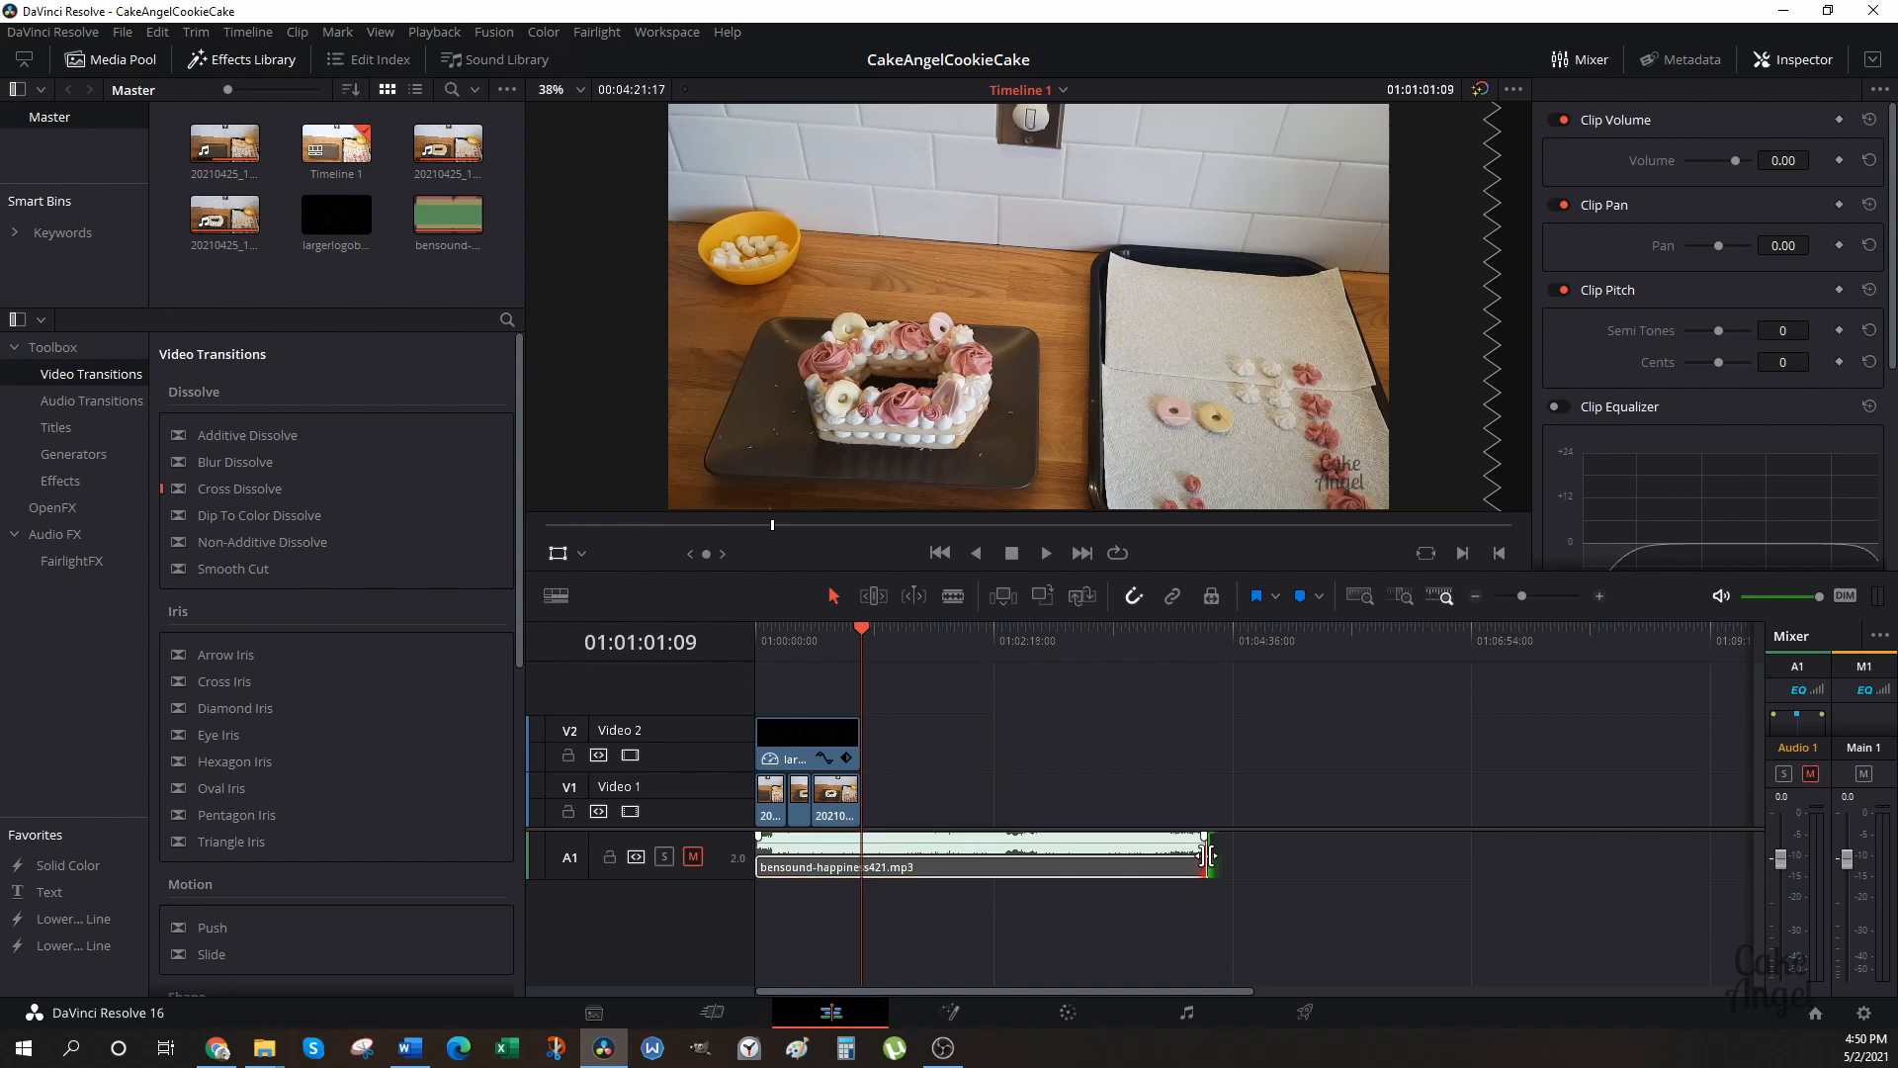
{"action": "left_click_drag", "start_coordinate": [1208, 856], "coordinate": [862, 868]}
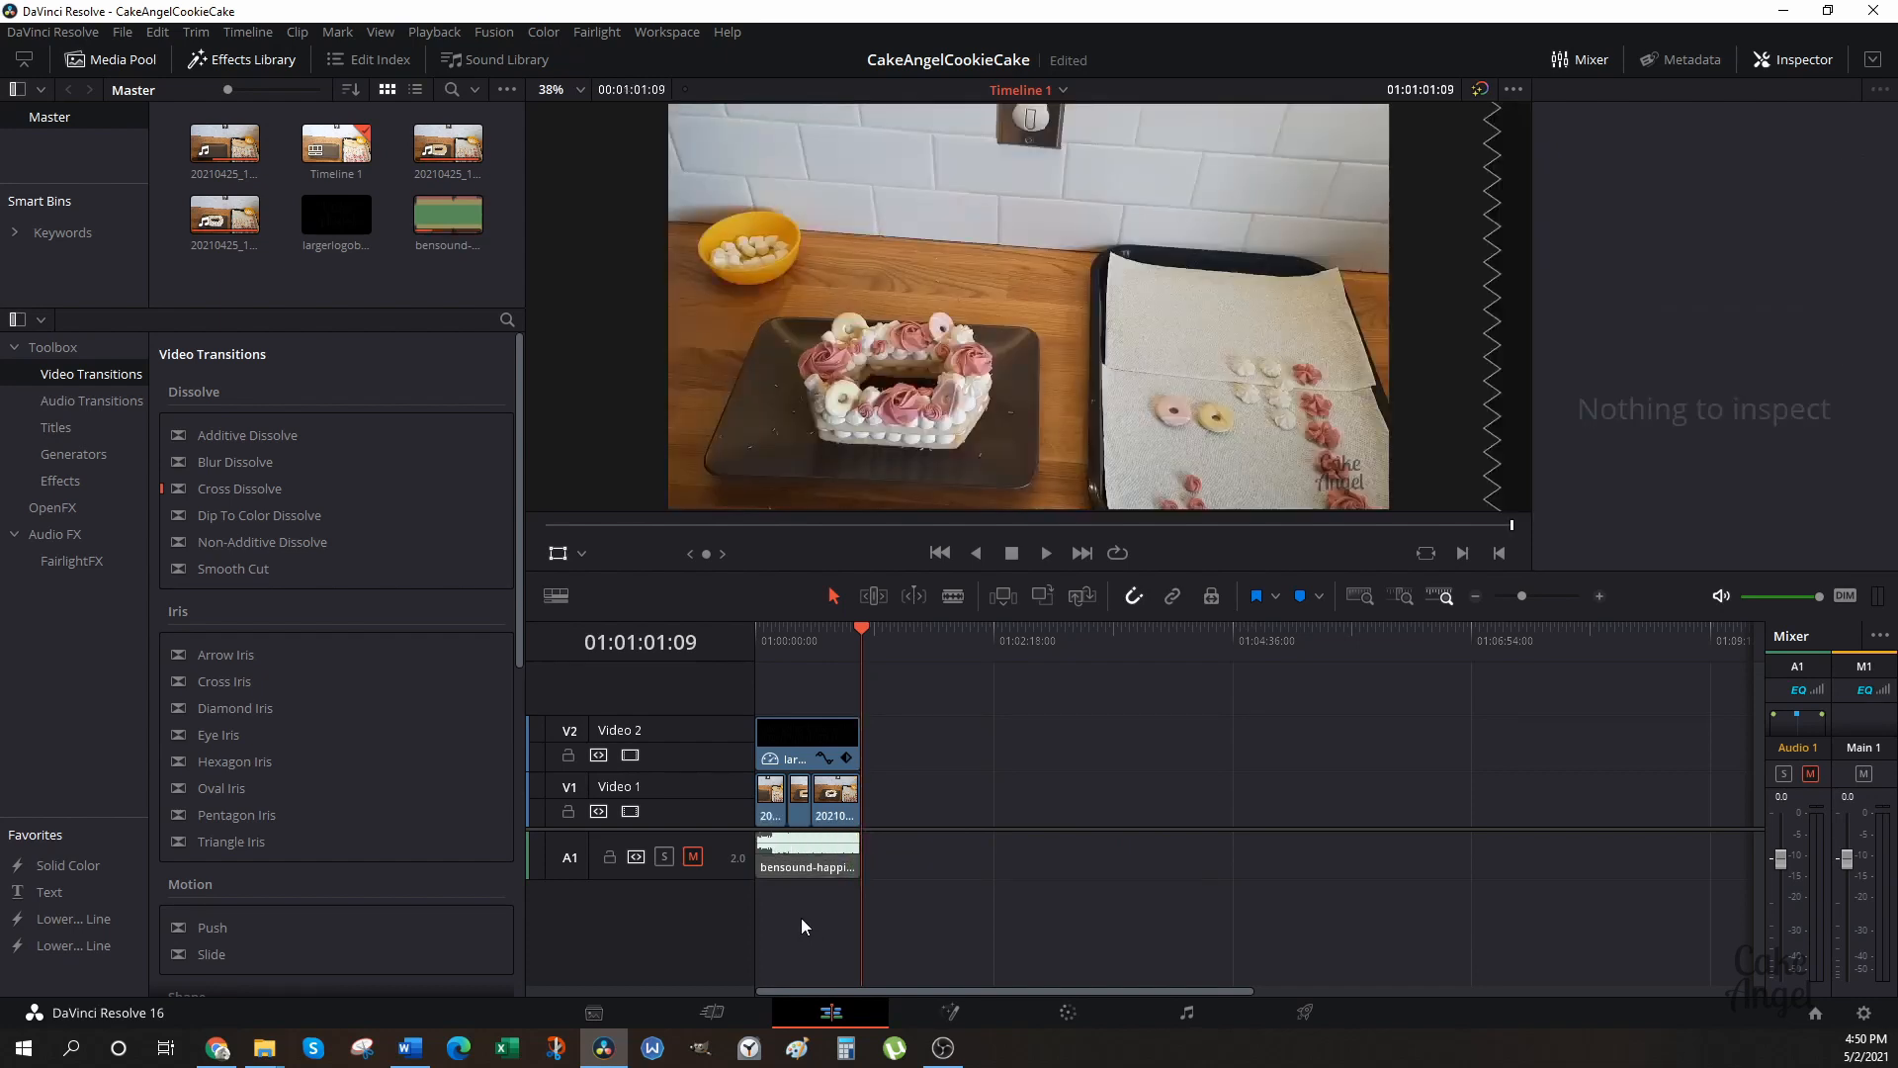
Return the playhead to the start of the timeline and unmute the Audio 1 track.
{"action": "left_click_drag", "start_coordinate": [858, 629], "coordinate": [720, 636]}
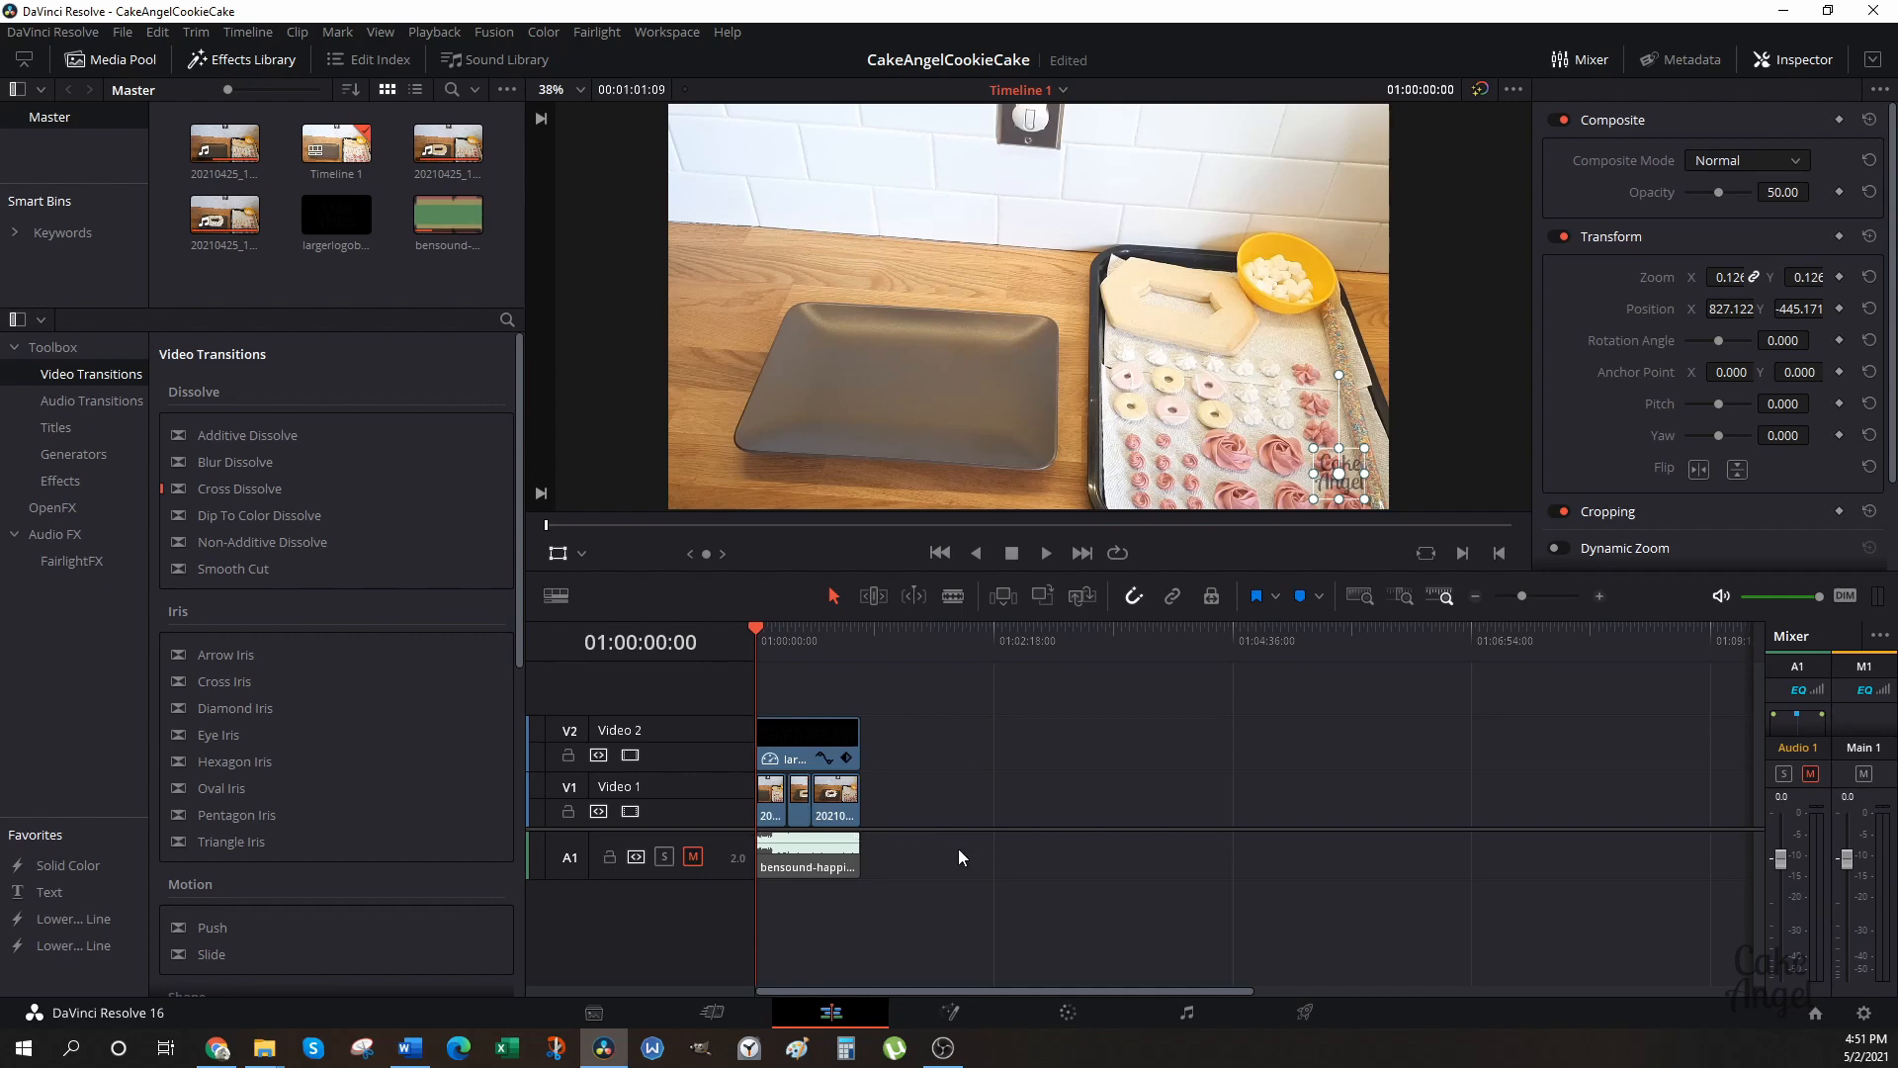
{"action": "left_click", "coordinate": [694, 857]}
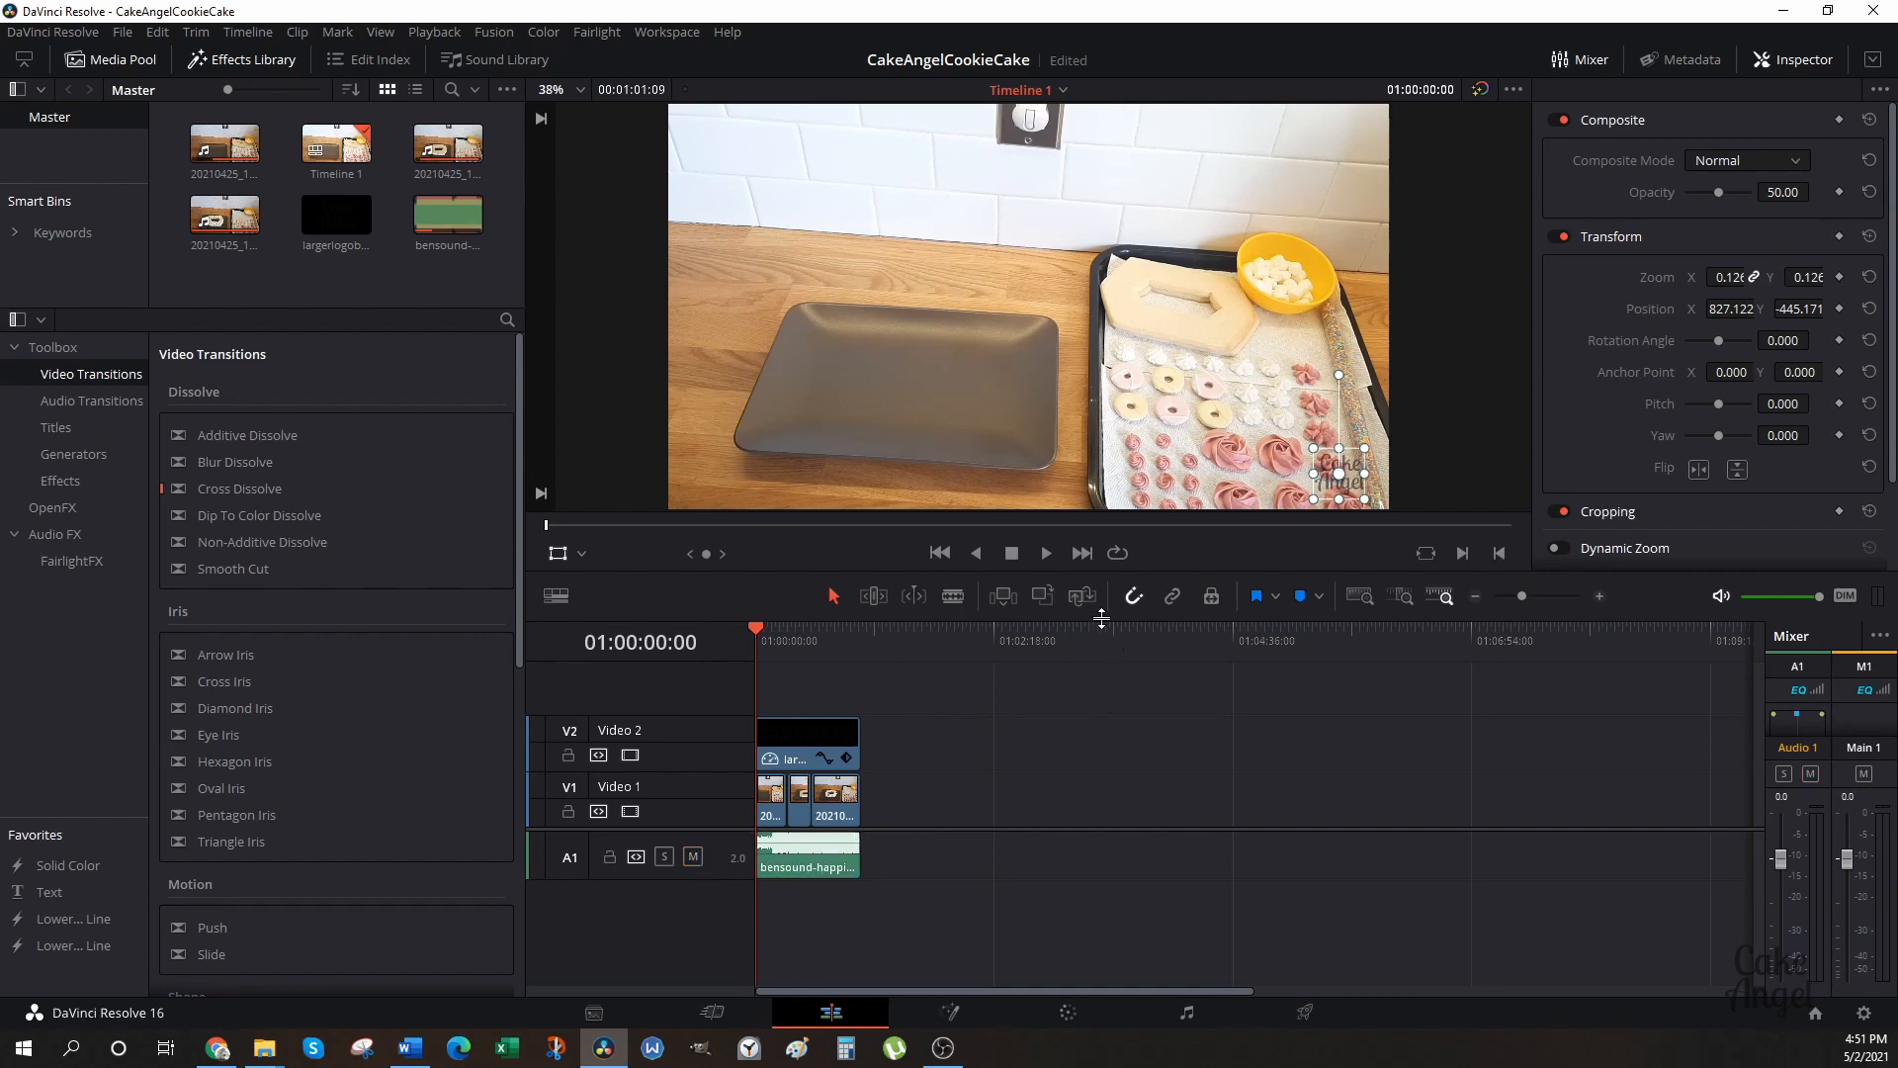
Preview the timeline from its start and move the second and third Video 1 clips against the end of the first clip.
{"action": "left_click", "coordinate": [1046, 554]}
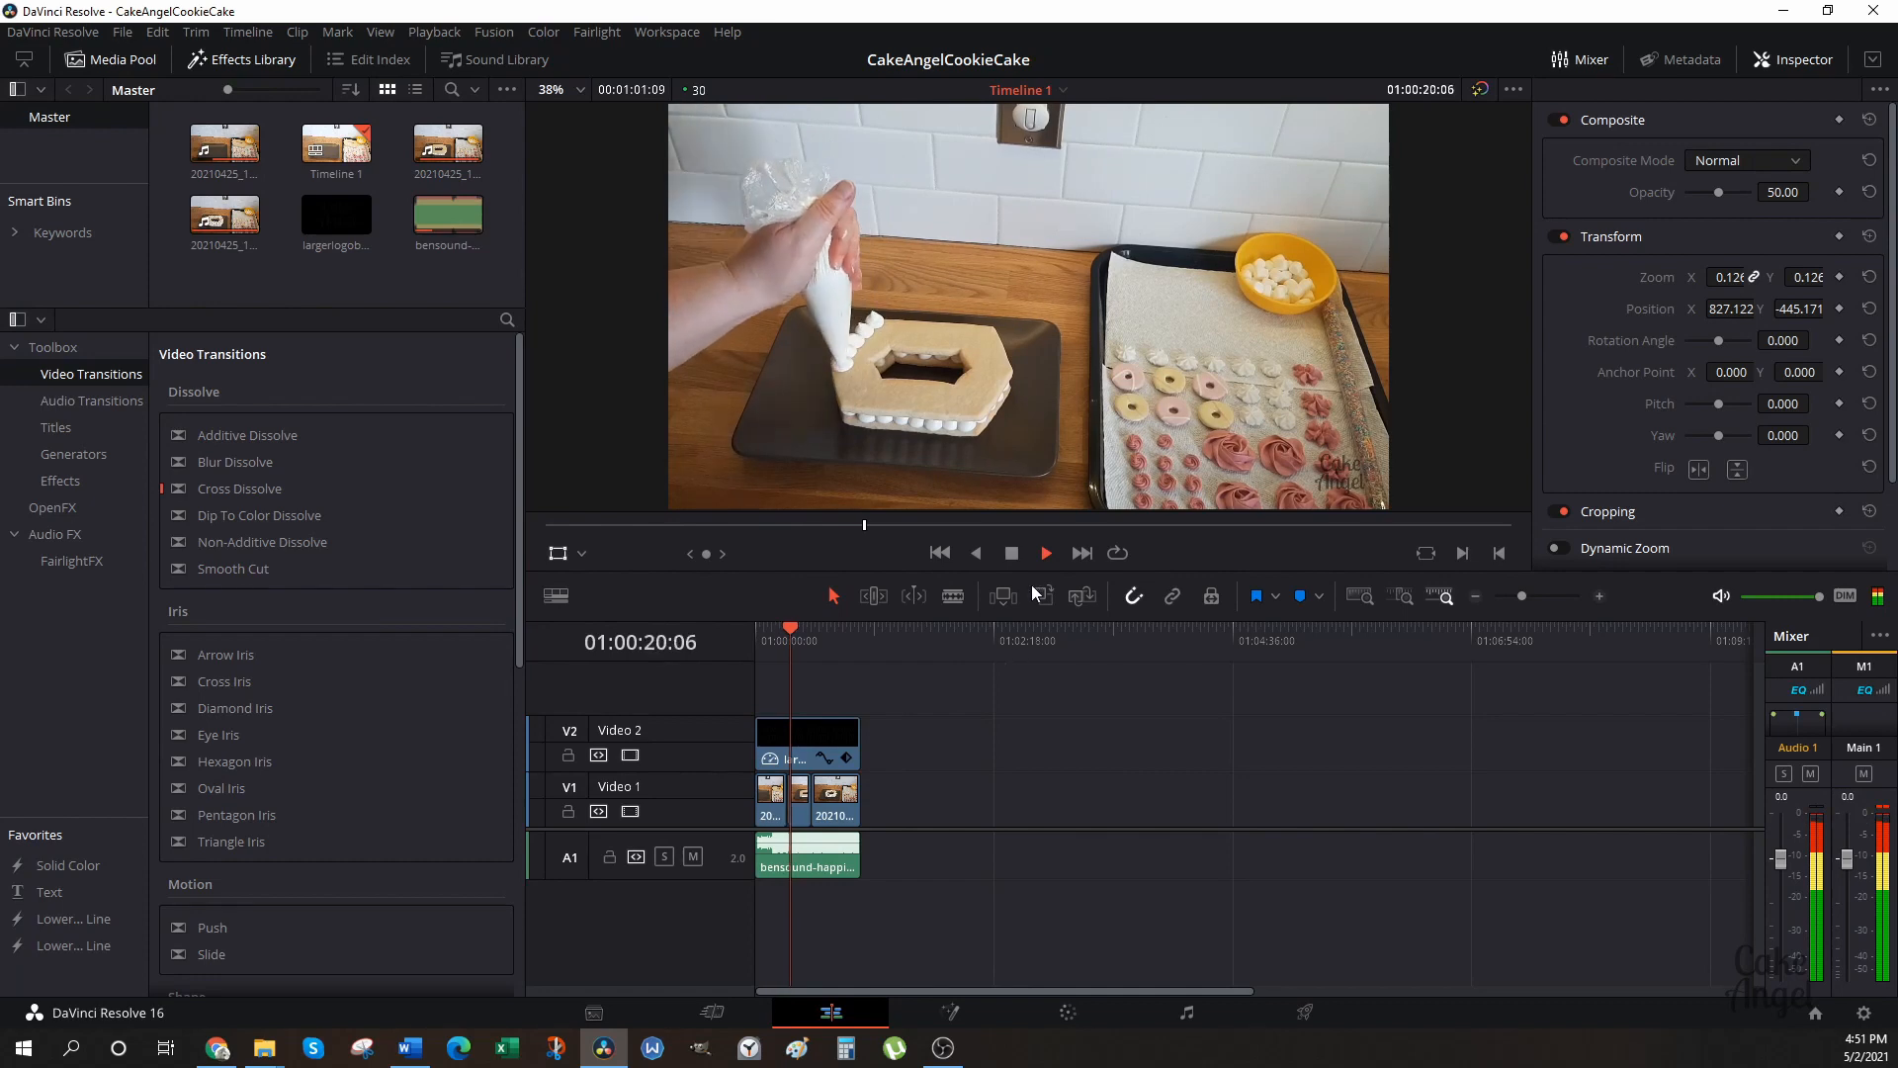
{"action": "left_click", "coordinate": [1013, 553]}
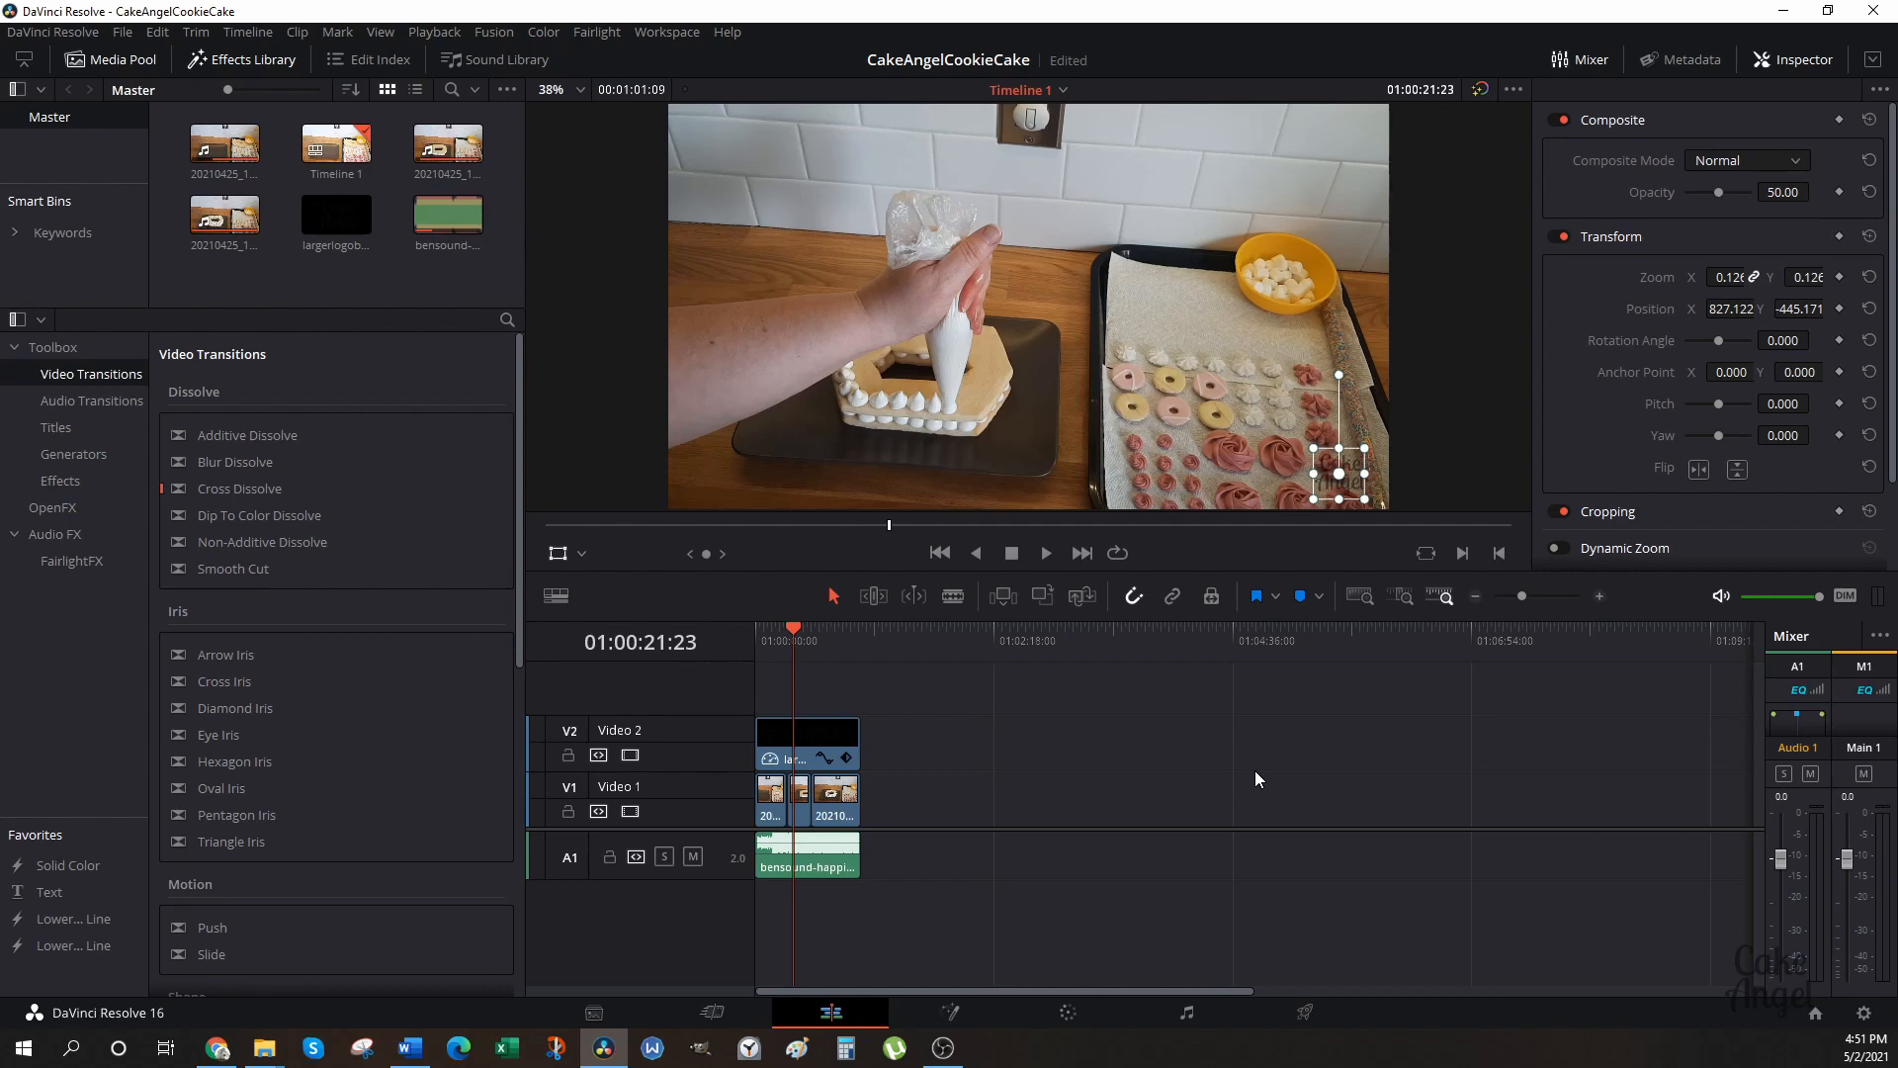
{"action": "left_click", "coordinate": [1599, 596]}
{"action": "left_click", "coordinate": [1598, 596]}
{"action": "left_click", "coordinate": [1598, 596]}
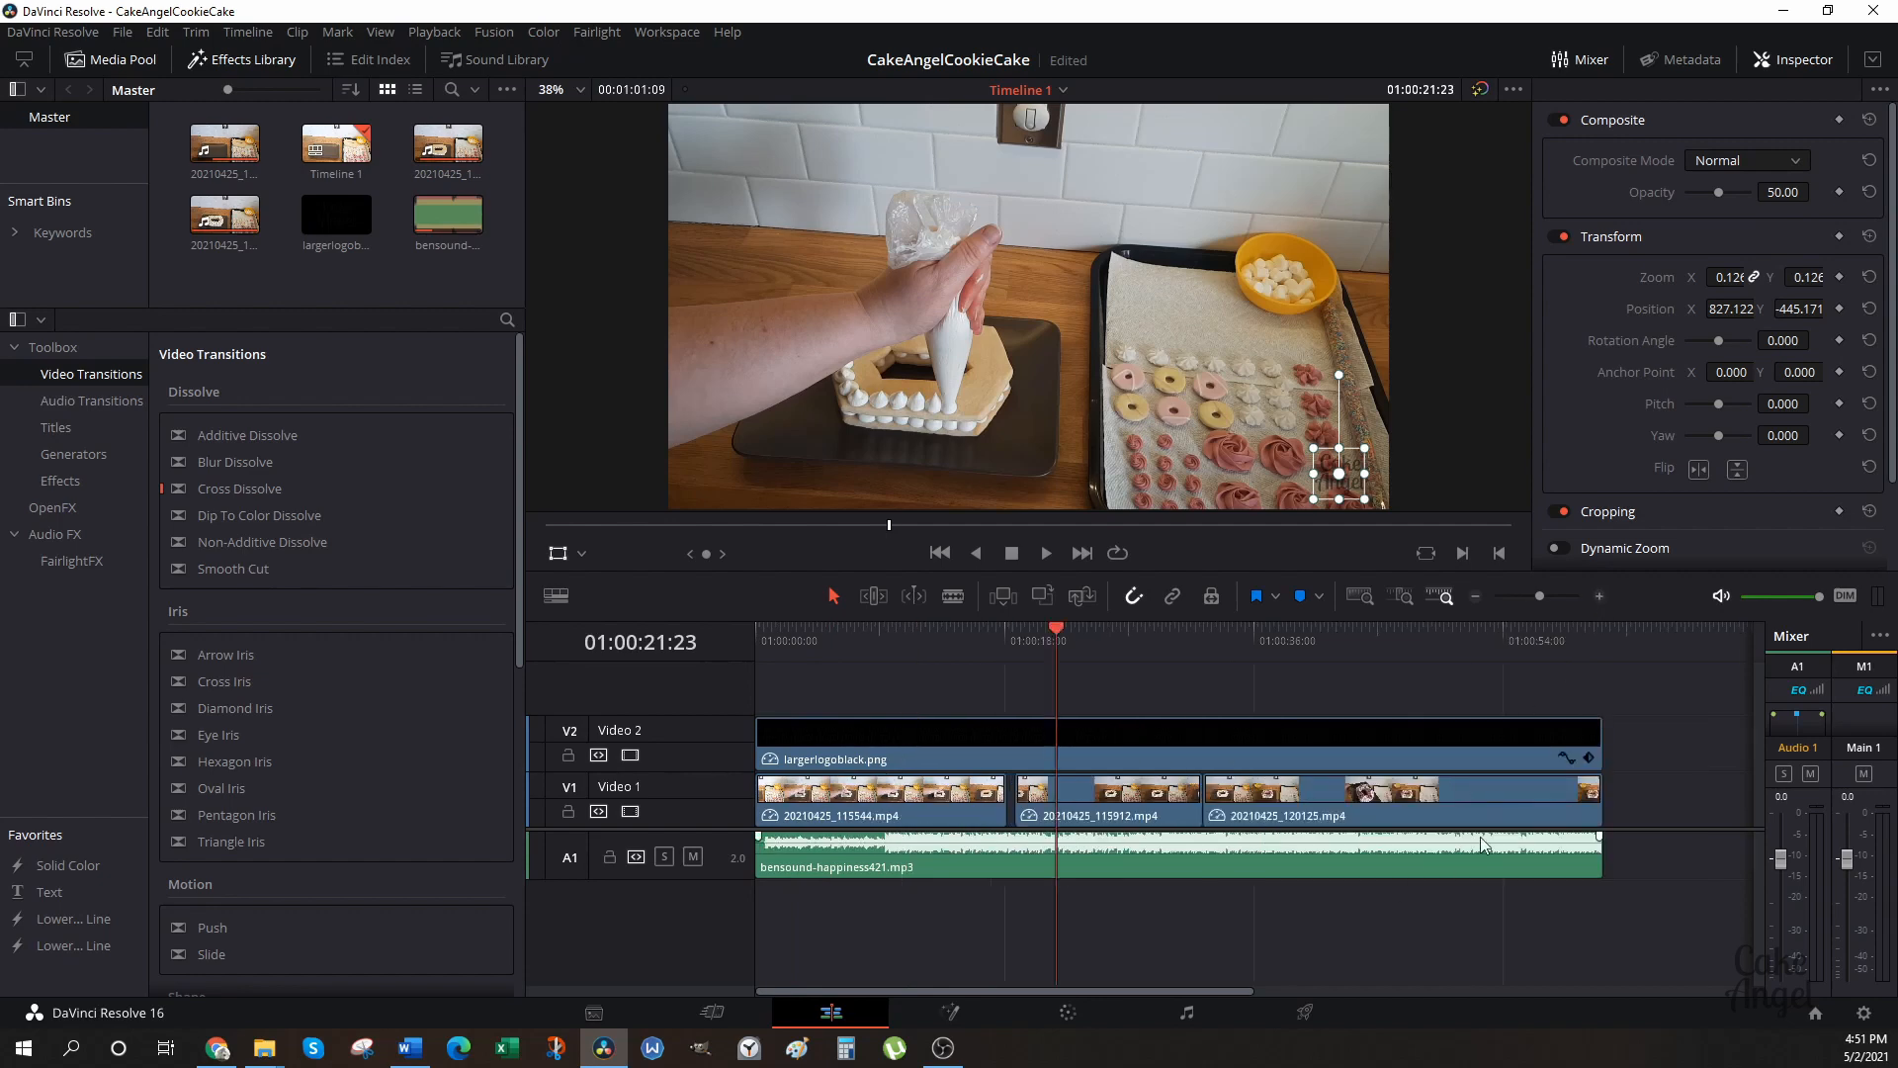
{"action": "left_click_drag", "start_coordinate": [1639, 770], "coordinate": [1050, 821]}
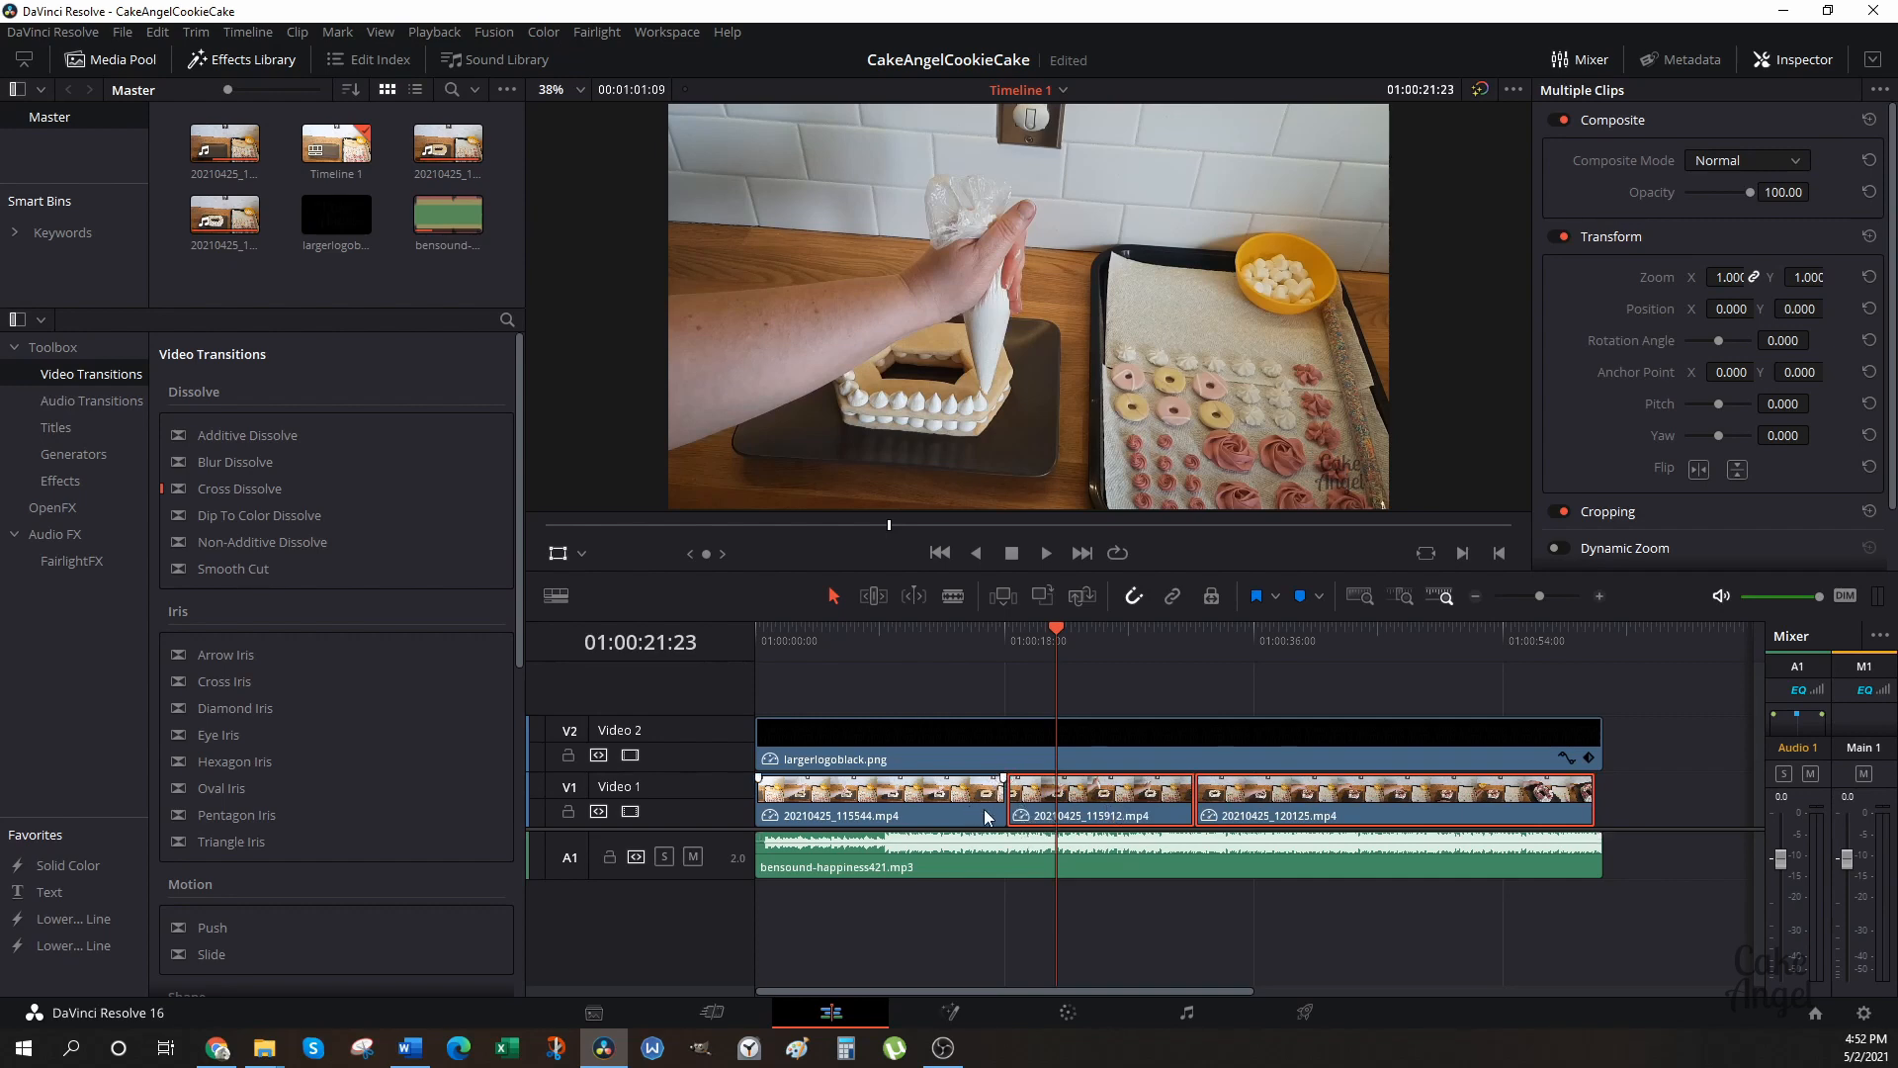
{"action": "left_click", "coordinate": [1487, 685]}
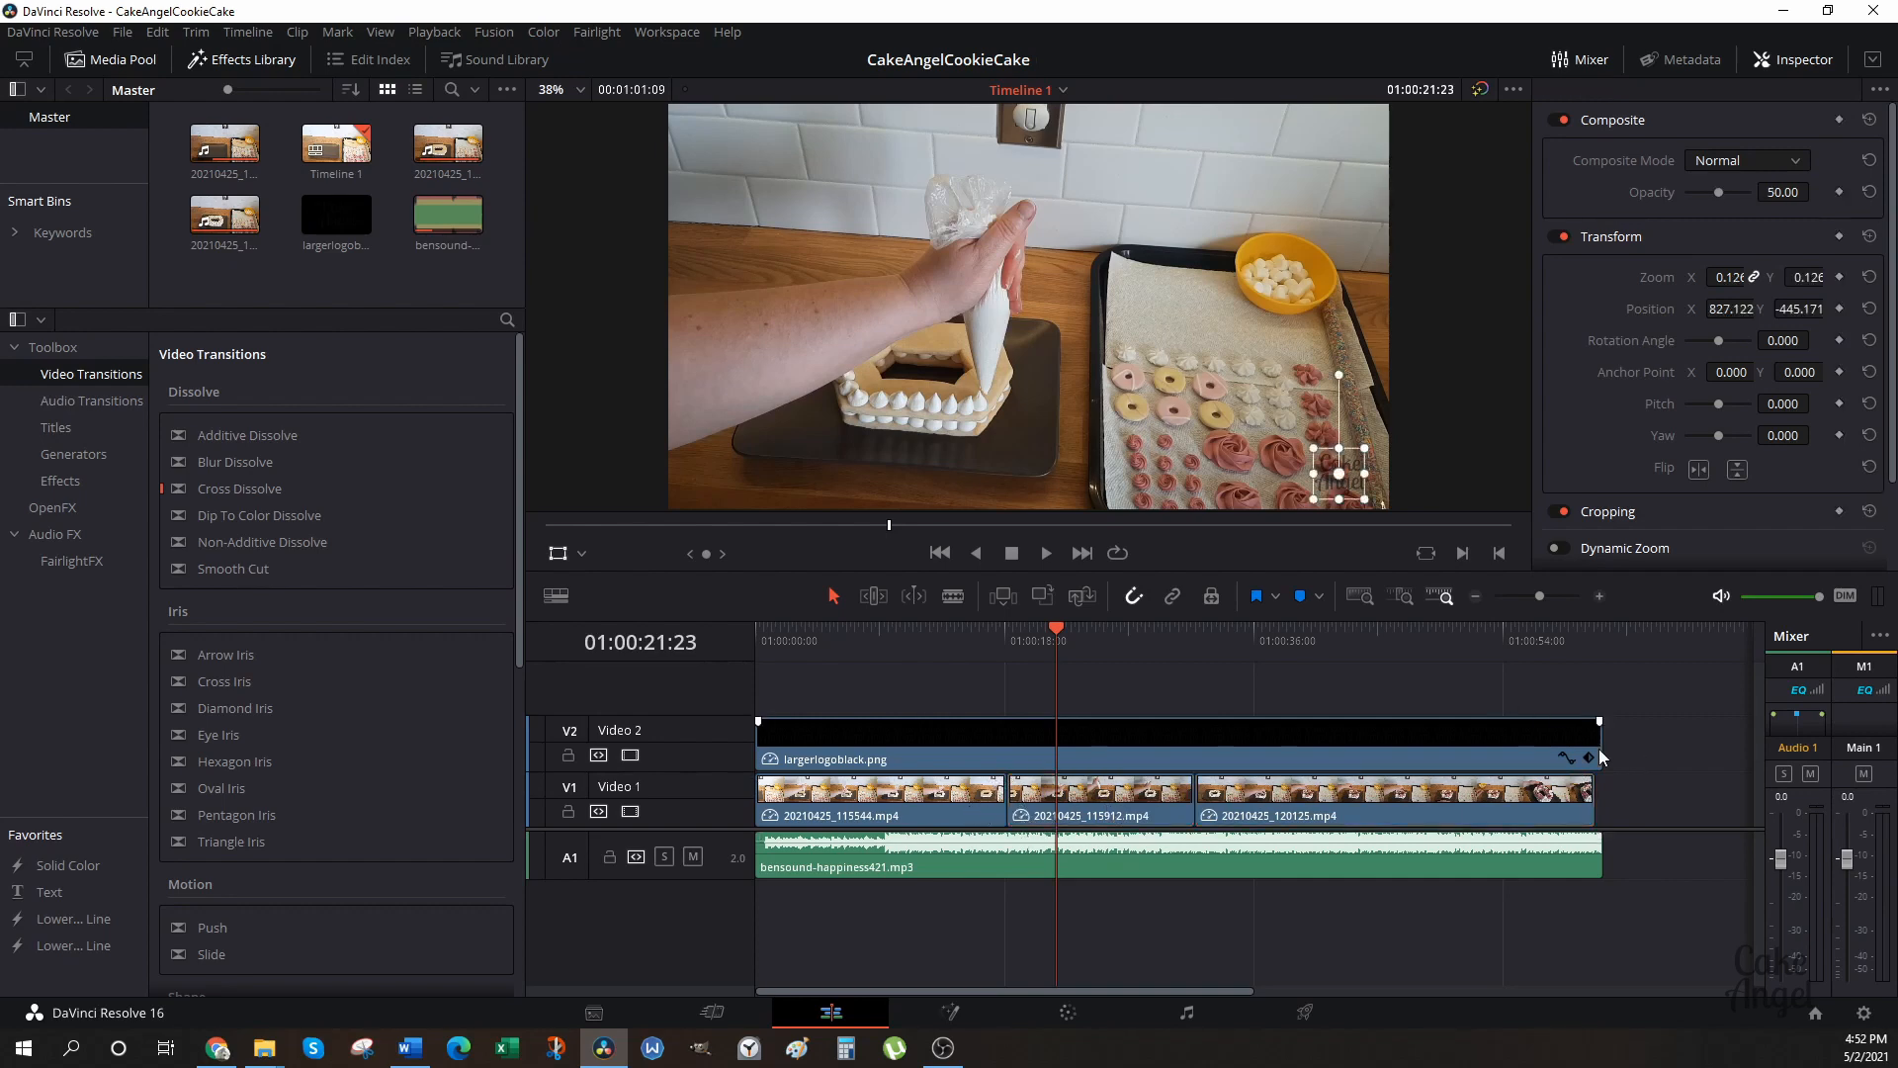
Shorten the logo and music clips to end with the third video clip at 01:01:00:23 and save the project.
{"action": "left_click_drag", "start_coordinate": [1599, 757], "coordinate": [1594, 758]}
{"action": "left_click_drag", "start_coordinate": [1601, 860], "coordinate": [1594, 860]}
{"action": "key", "text": "ctrl+s"}
Play the rest of the timeline through to its end with the monitoring volume lowered.
{"action": "left_click", "coordinate": [1046, 553]}
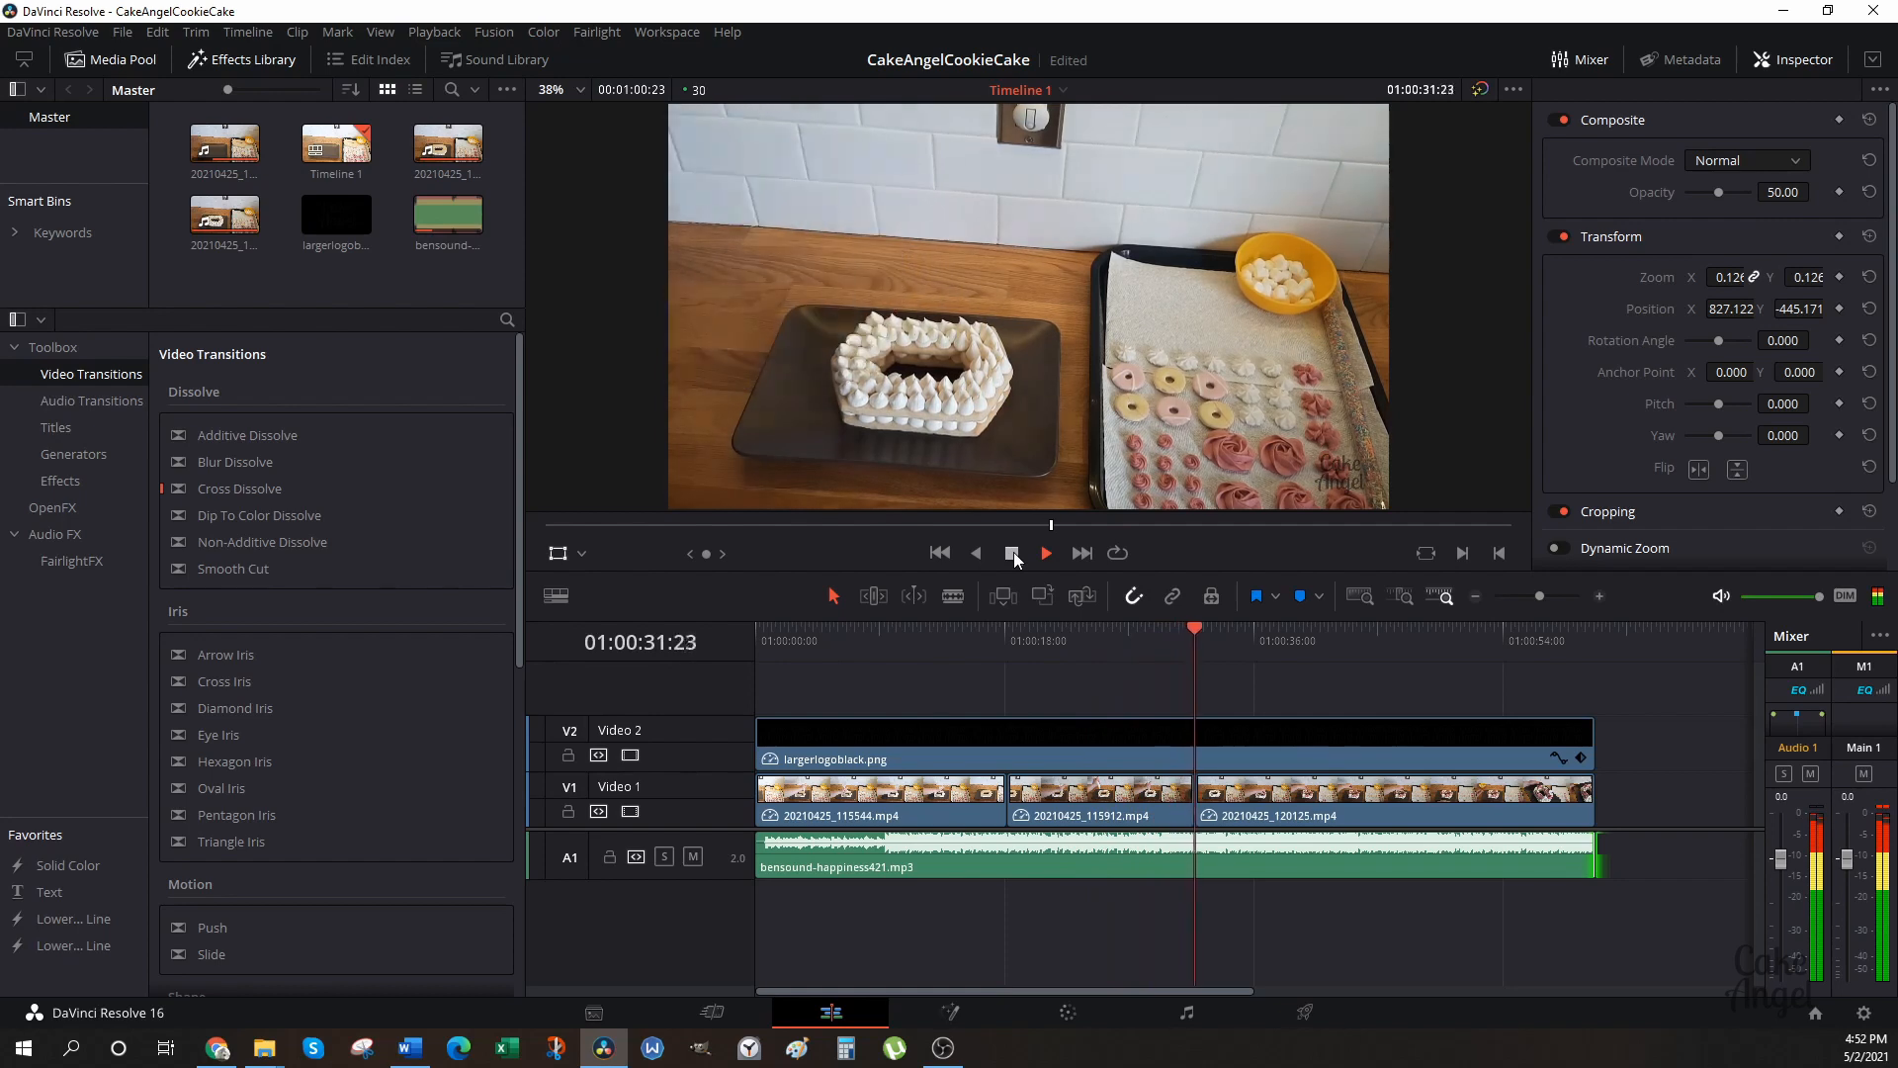
{"action": "left_click_drag", "start_coordinate": [1819, 595], "coordinate": [1752, 602]}
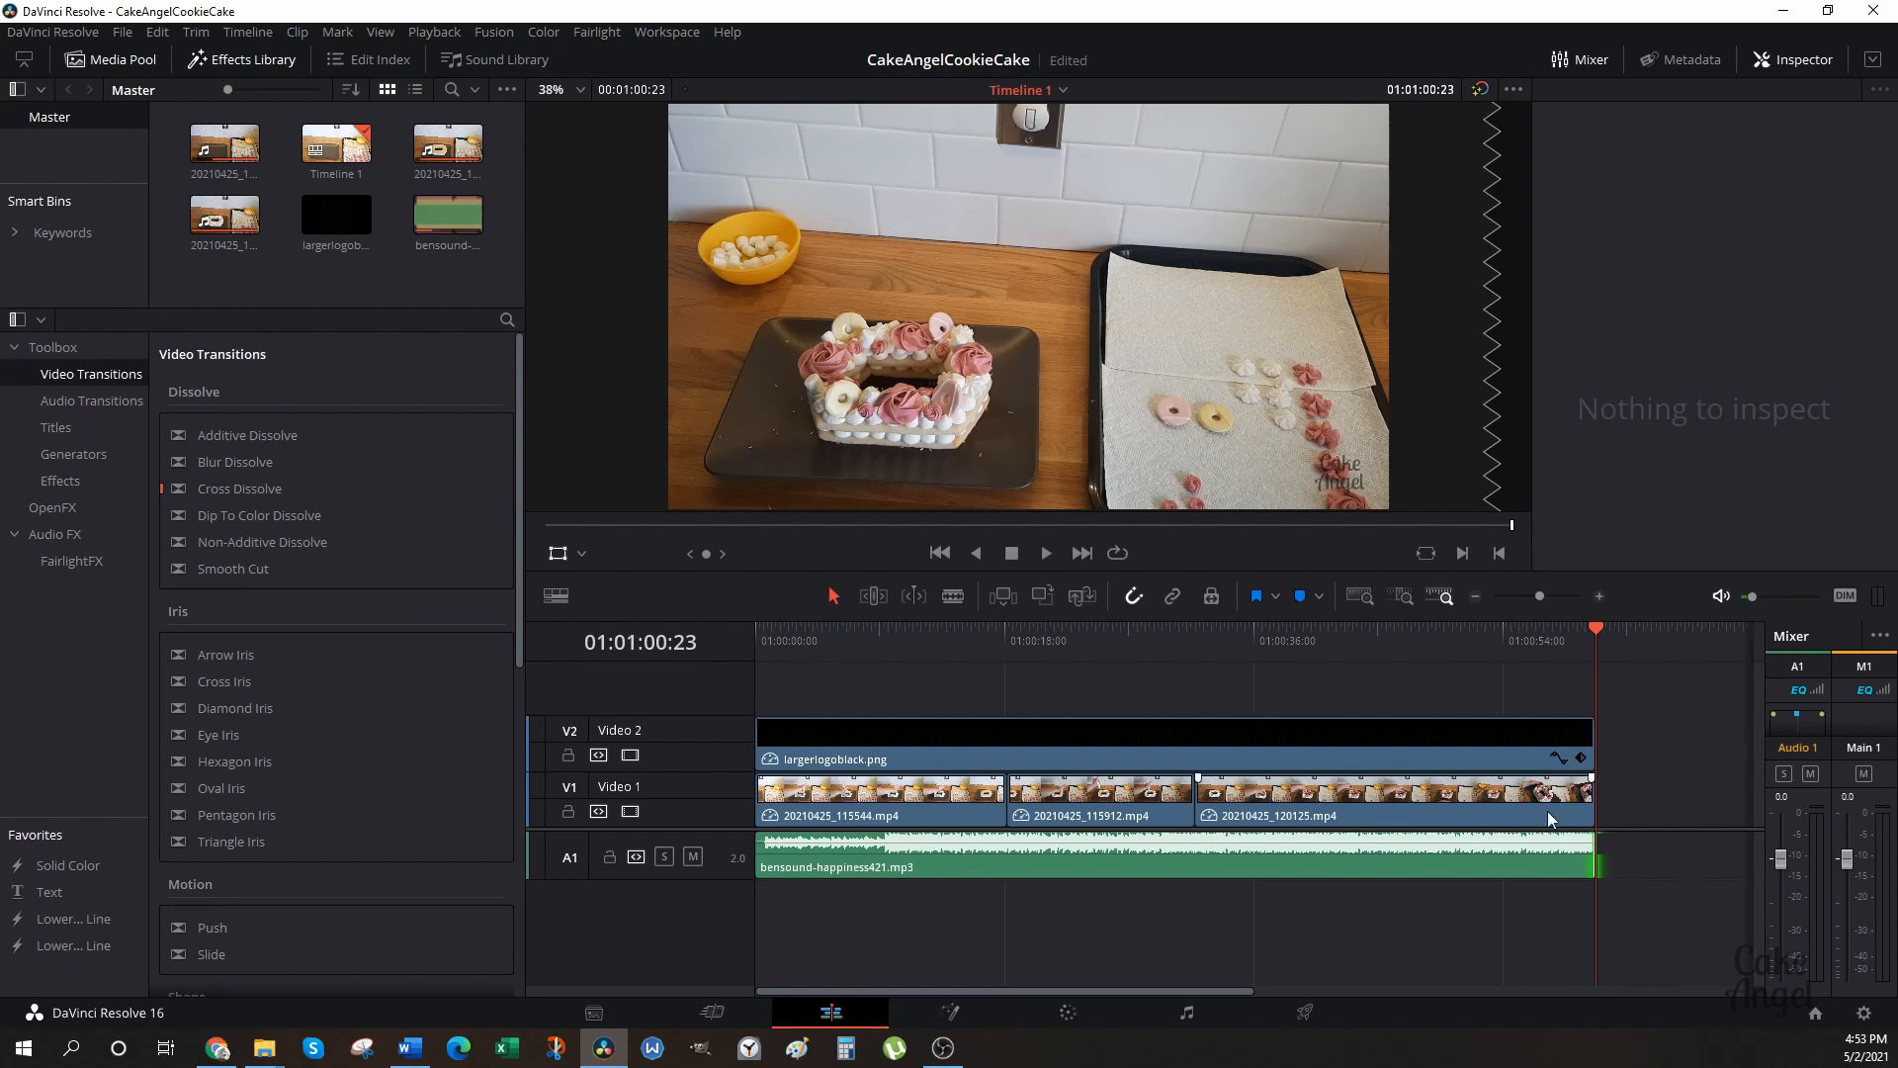
Switch to the Deliver workspace, check the audio export settings and set the custom render's video format to MP4.
{"action": "left_click", "coordinate": [1305, 1013]}
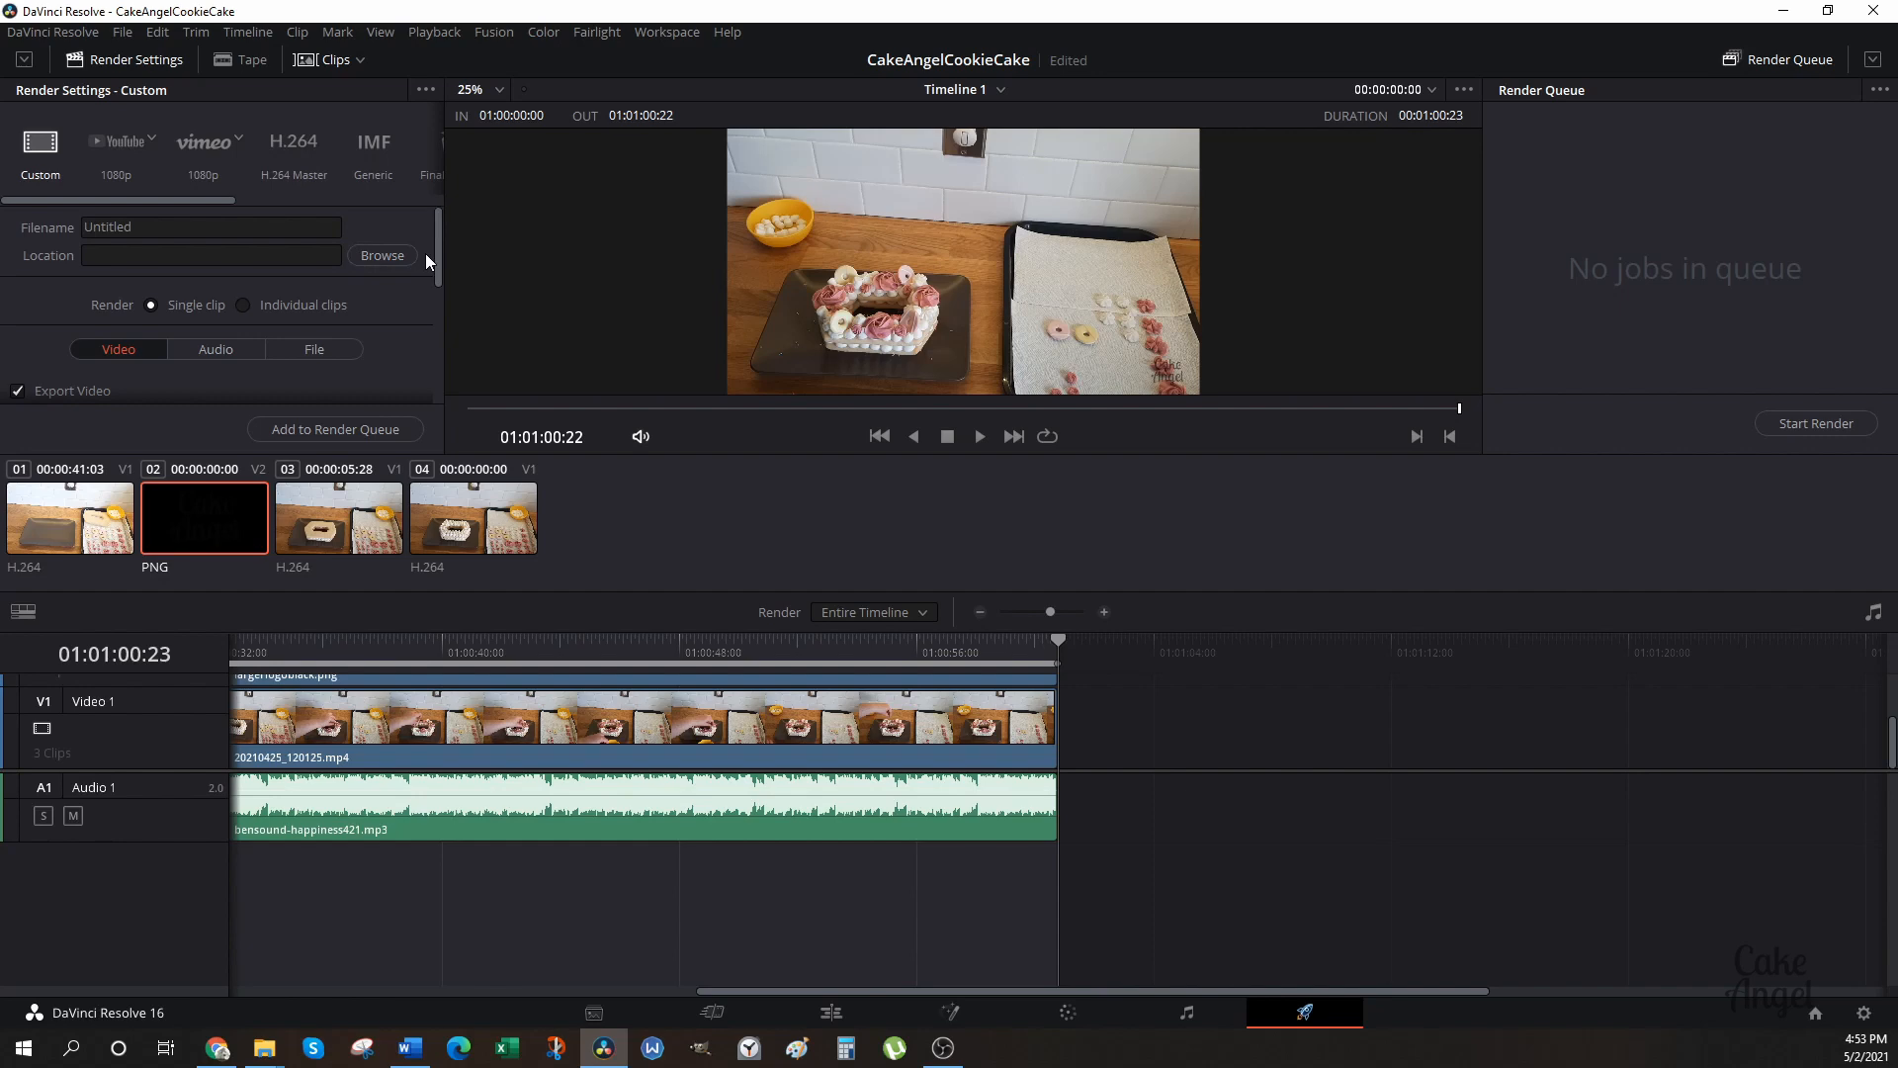
{"action": "left_click_drag", "start_coordinate": [435, 257], "coordinate": [441, 300]}
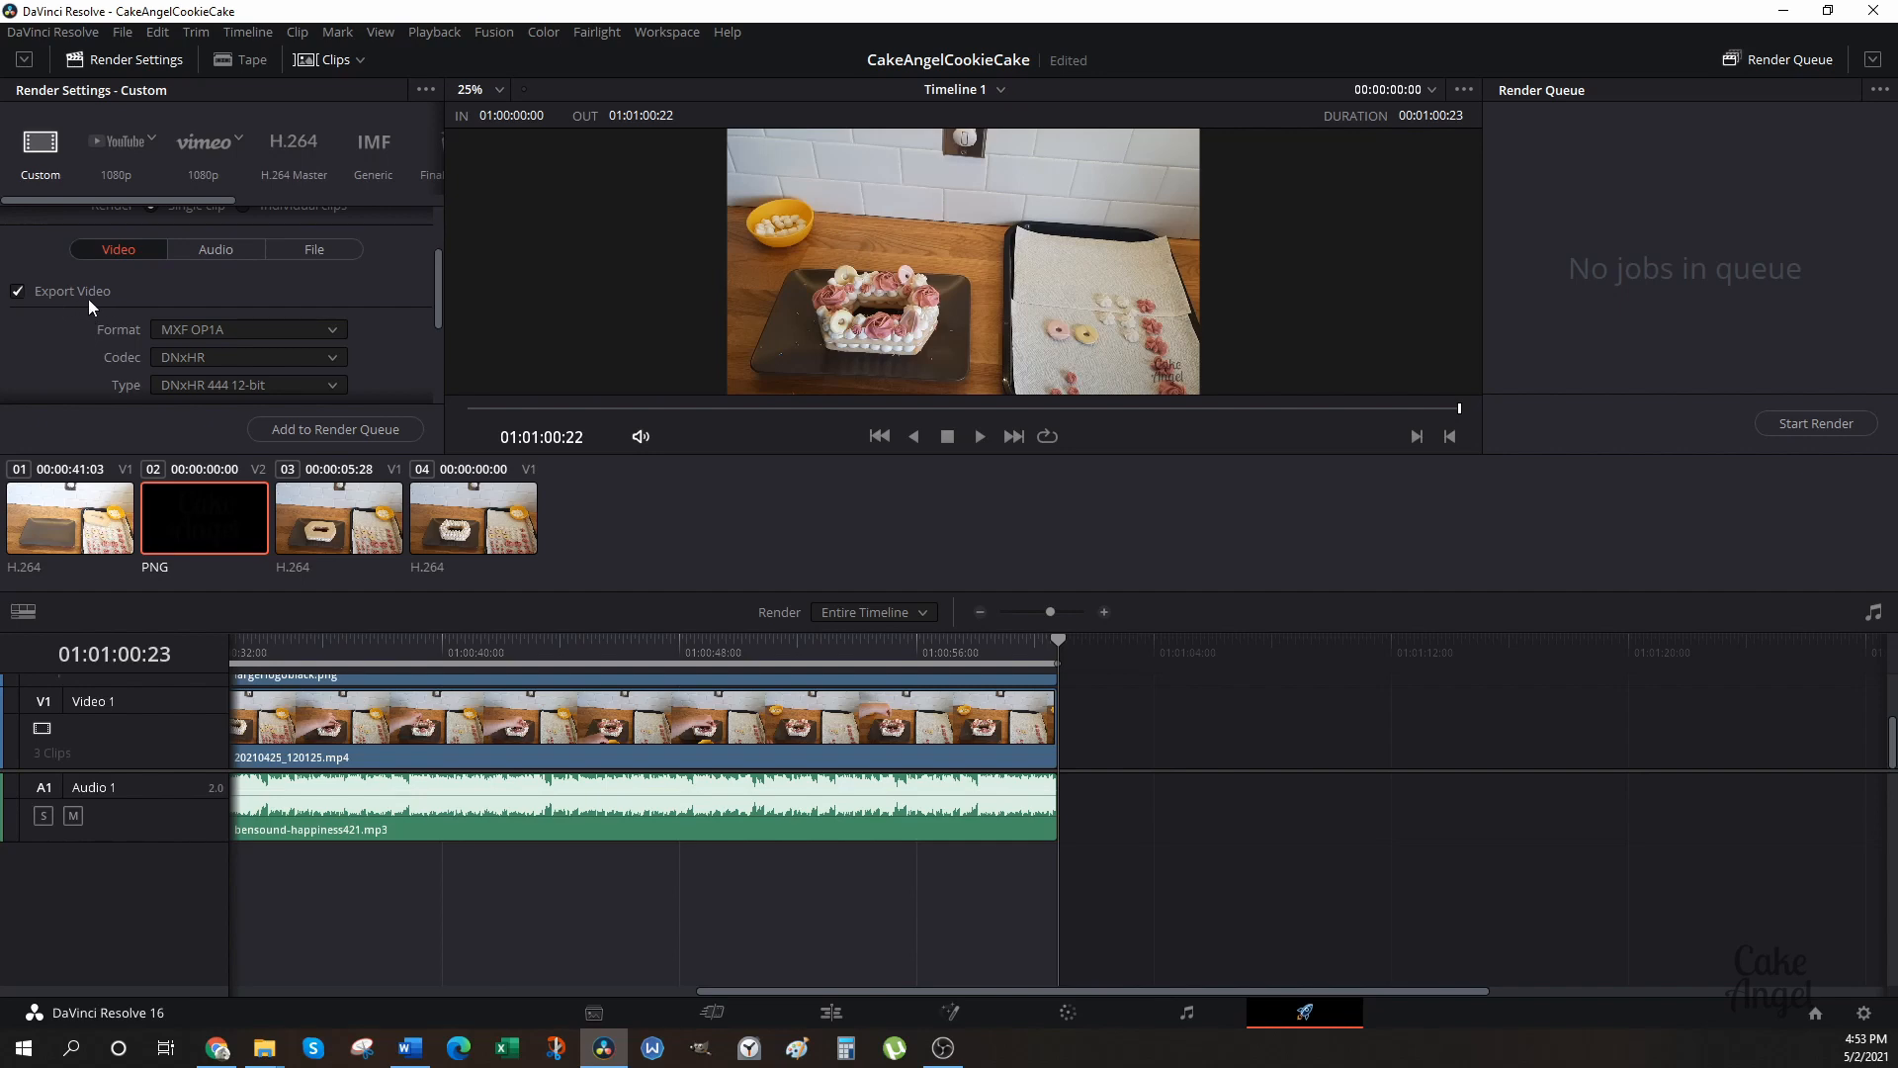
{"action": "left_click", "coordinate": [214, 251]}
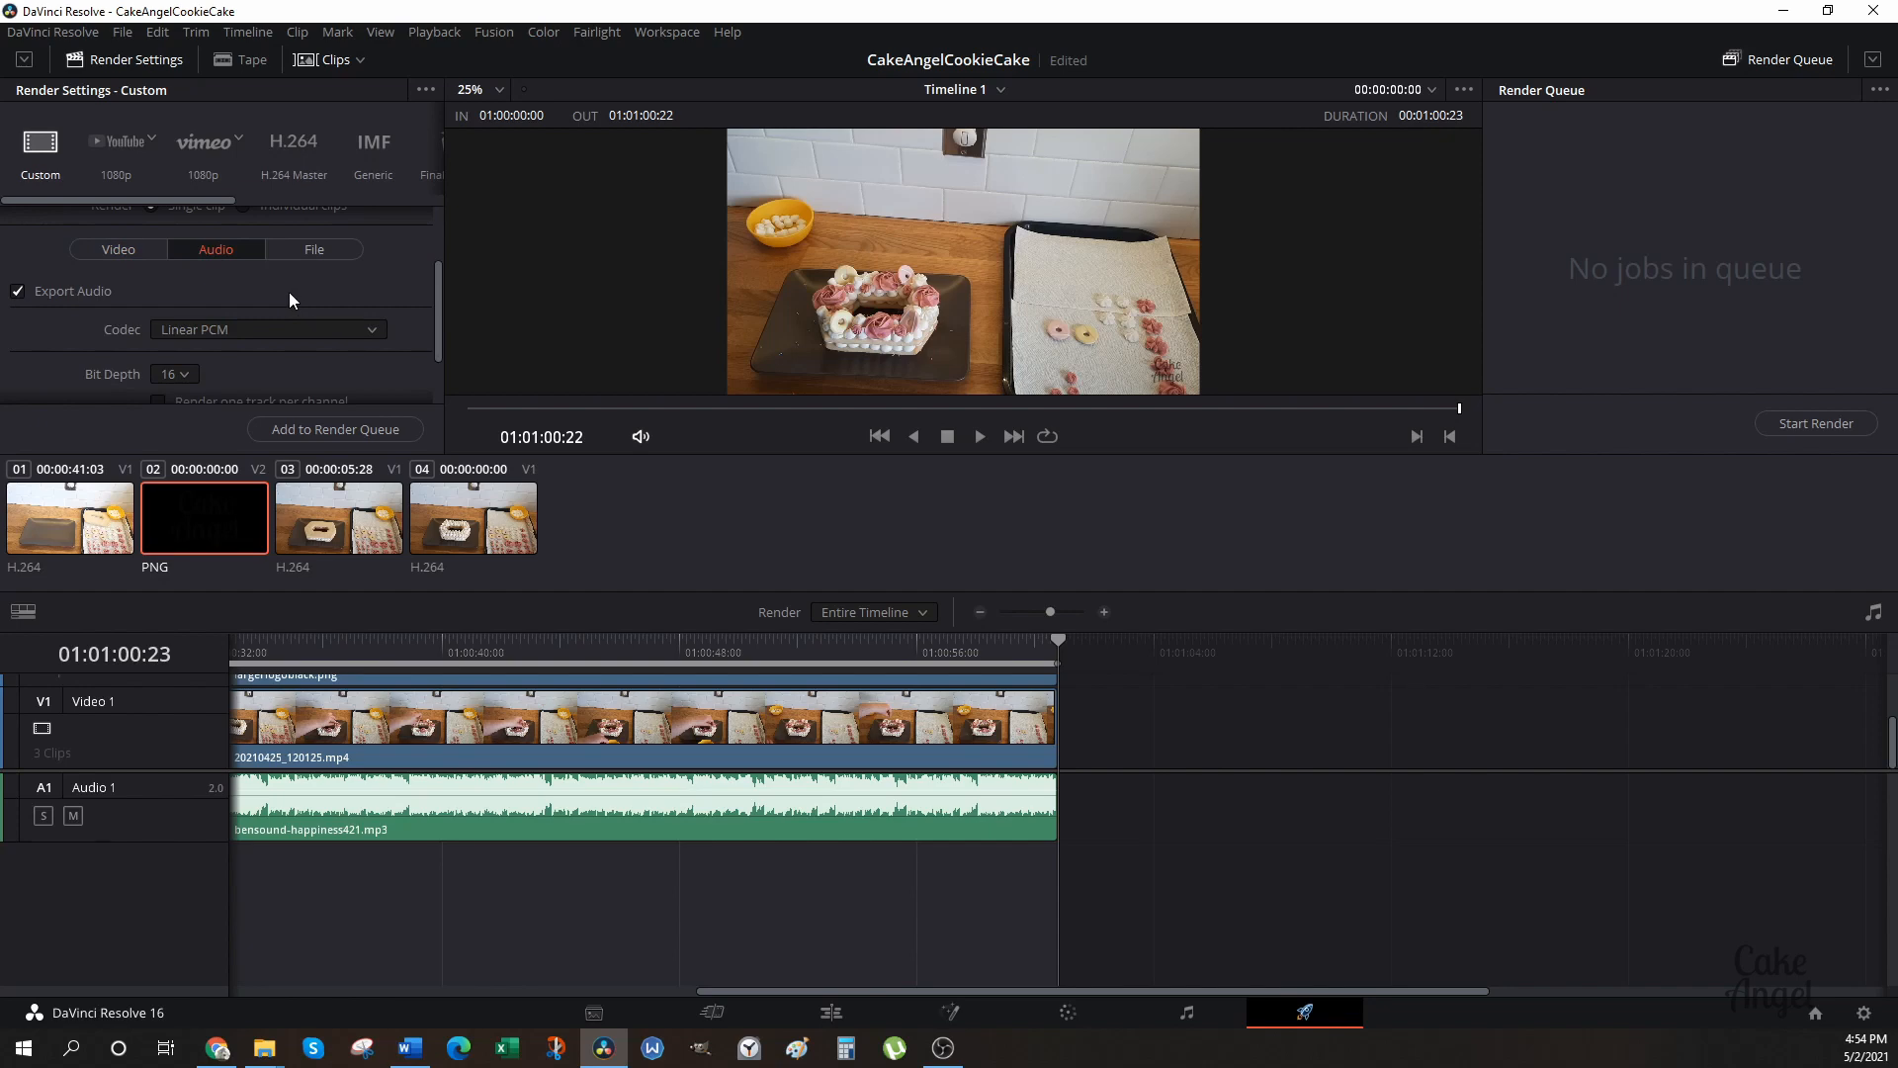
{"action": "left_click", "coordinate": [115, 252]}
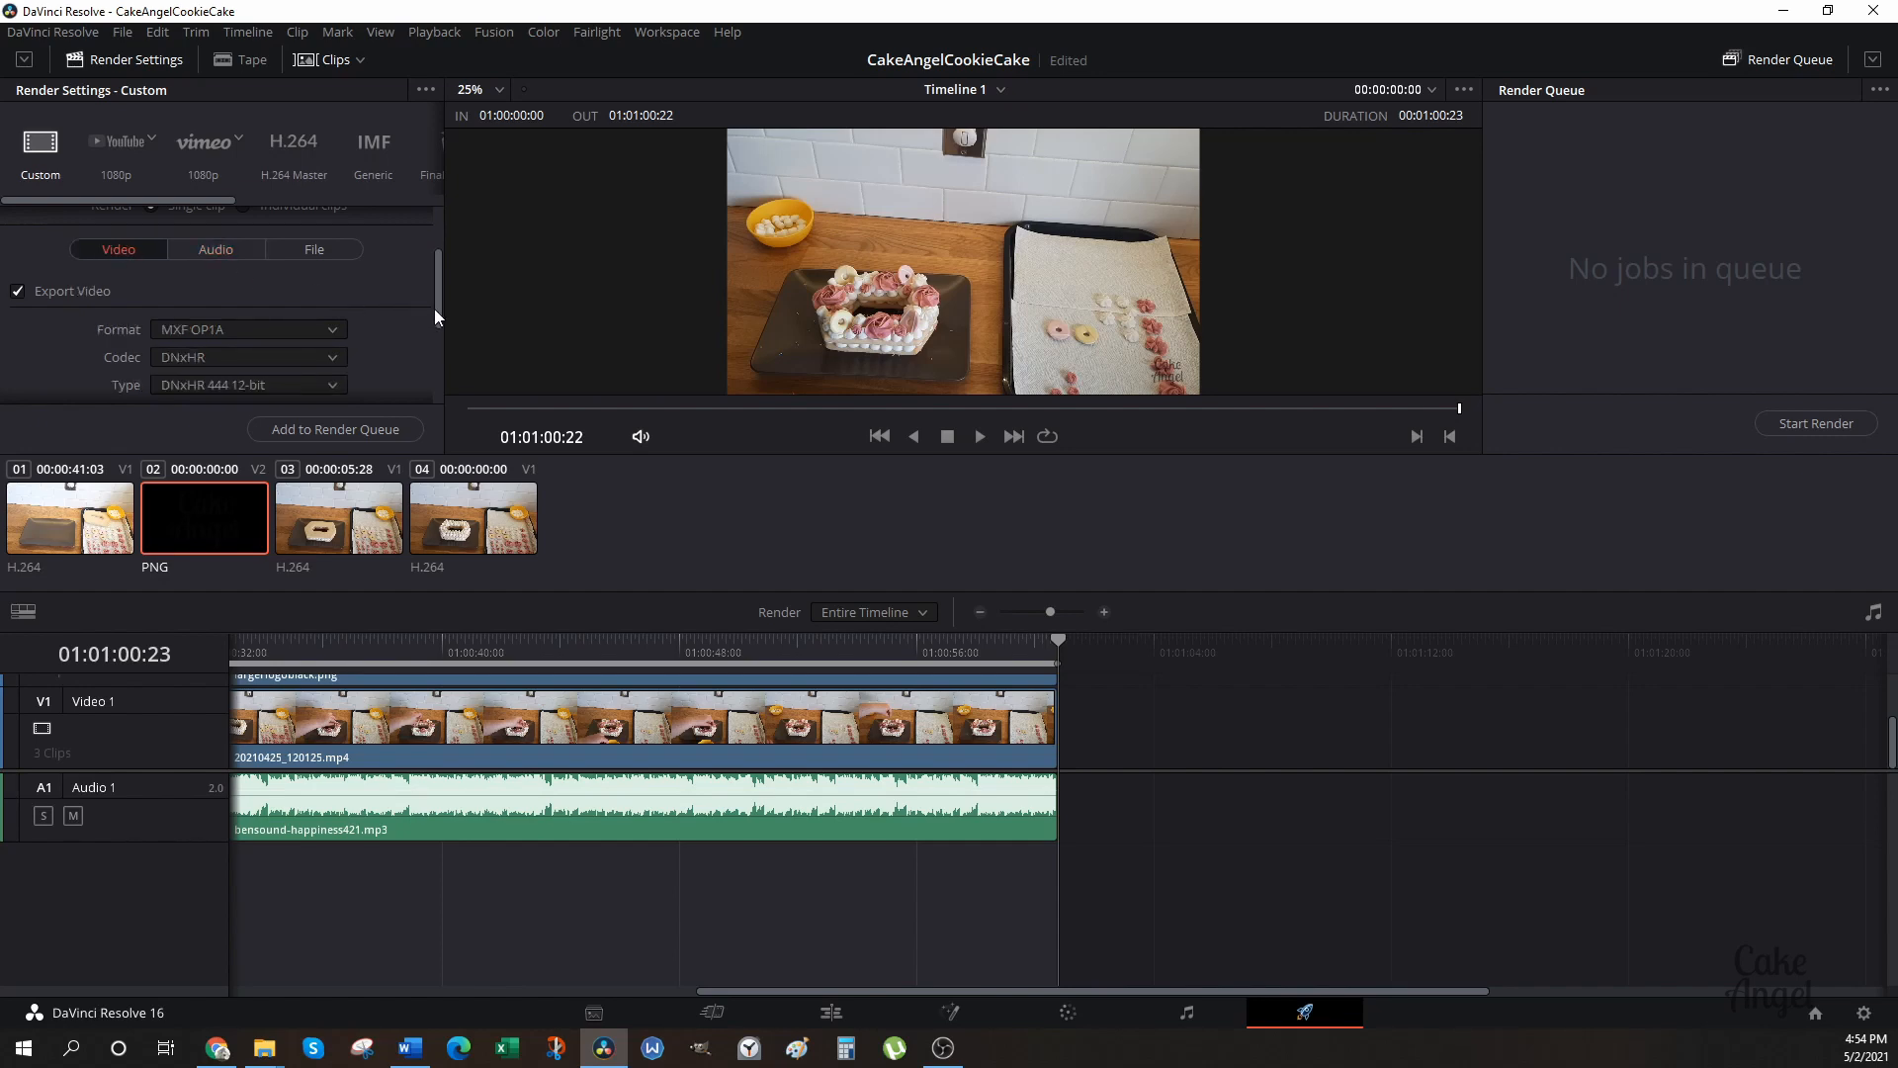
{"action": "scroll", "coordinate": [436, 311], "scroll_direction": "down", "scroll_amount": 1}
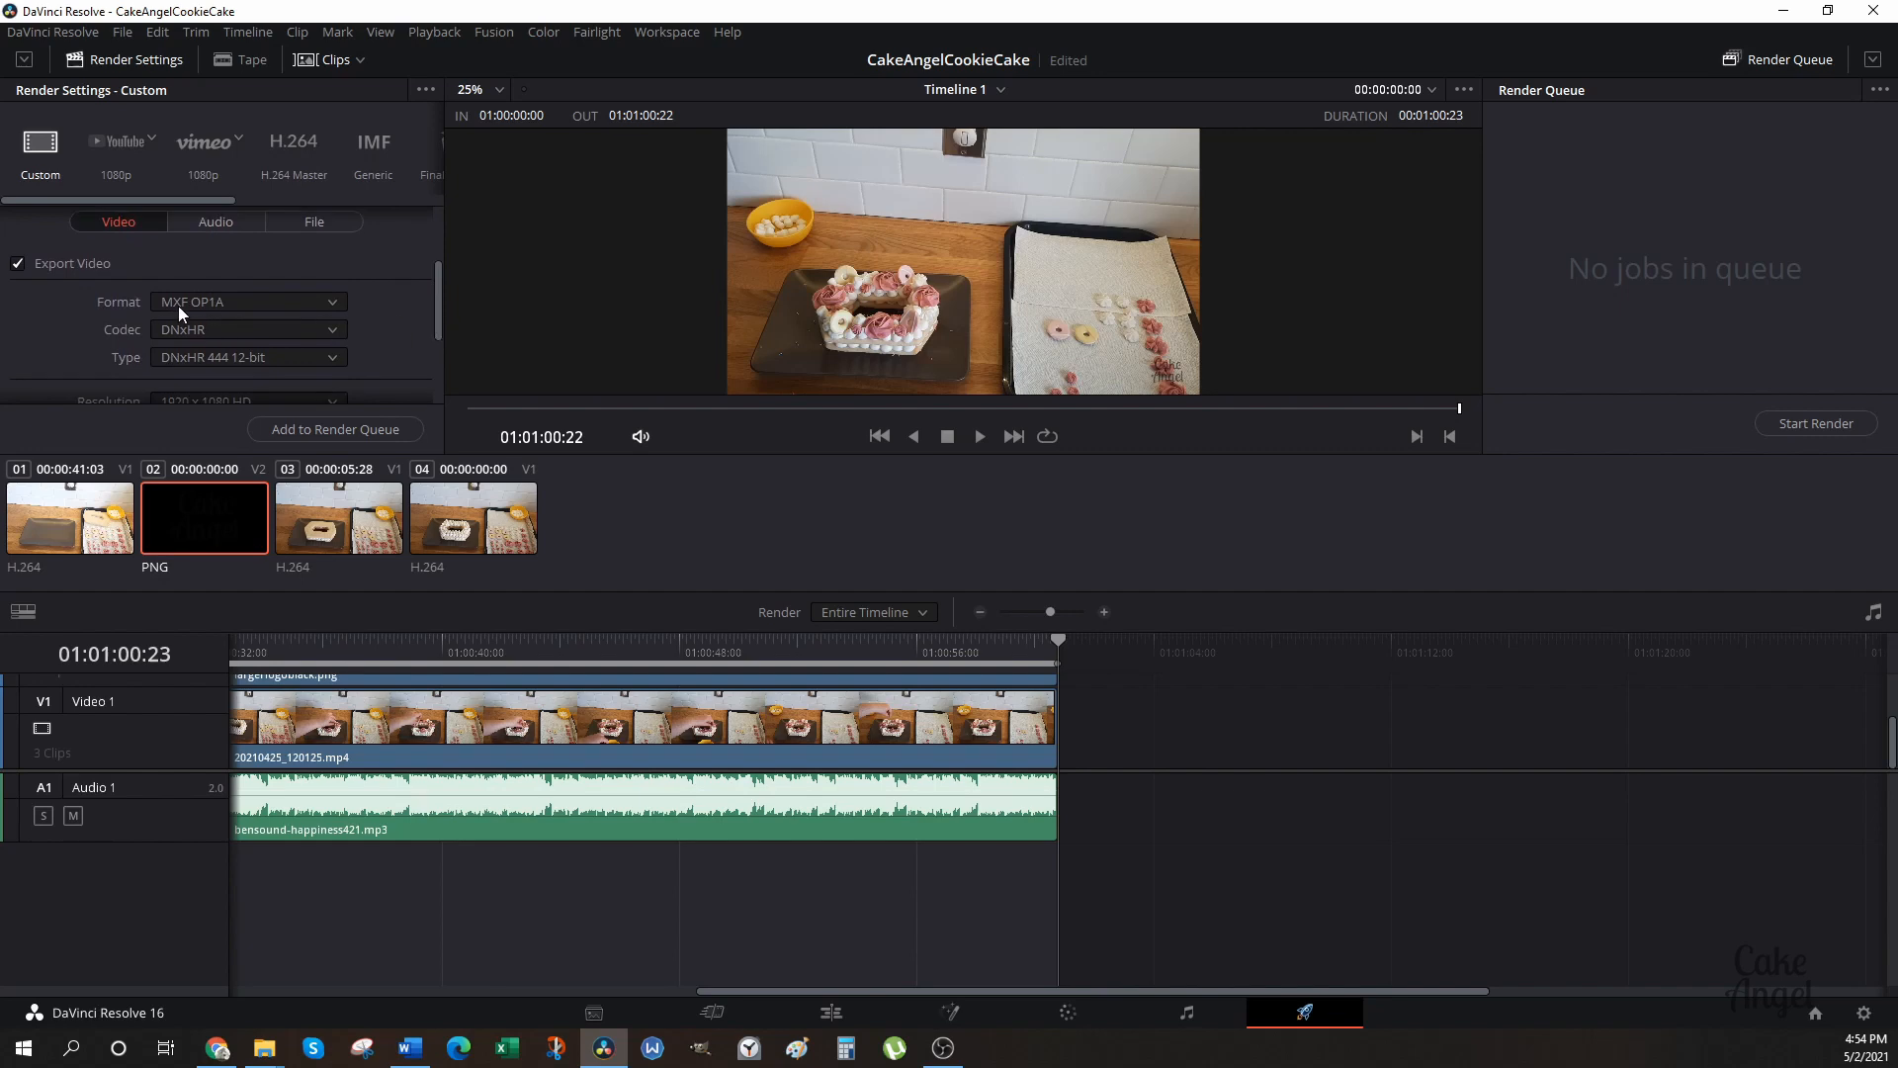
{"action": "left_click", "coordinate": [330, 305]}
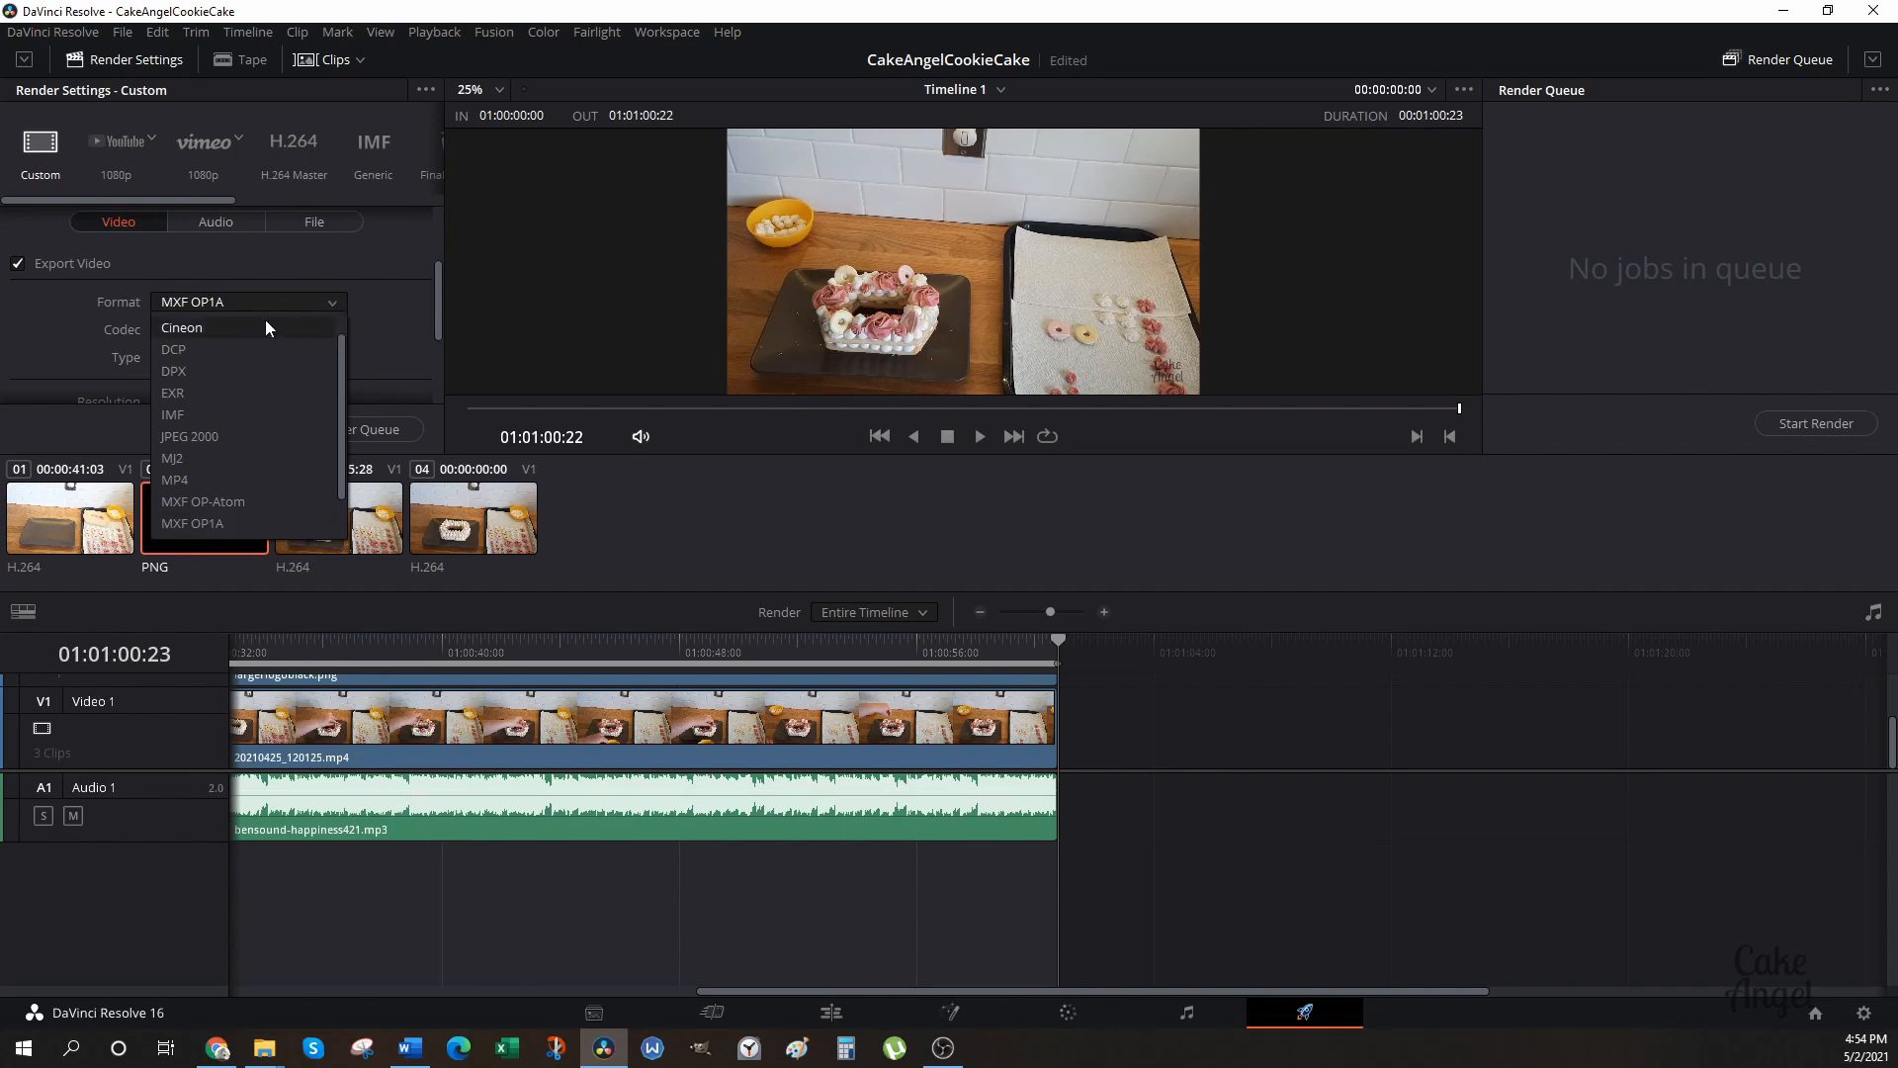
{"action": "left_click", "coordinate": [181, 479]}
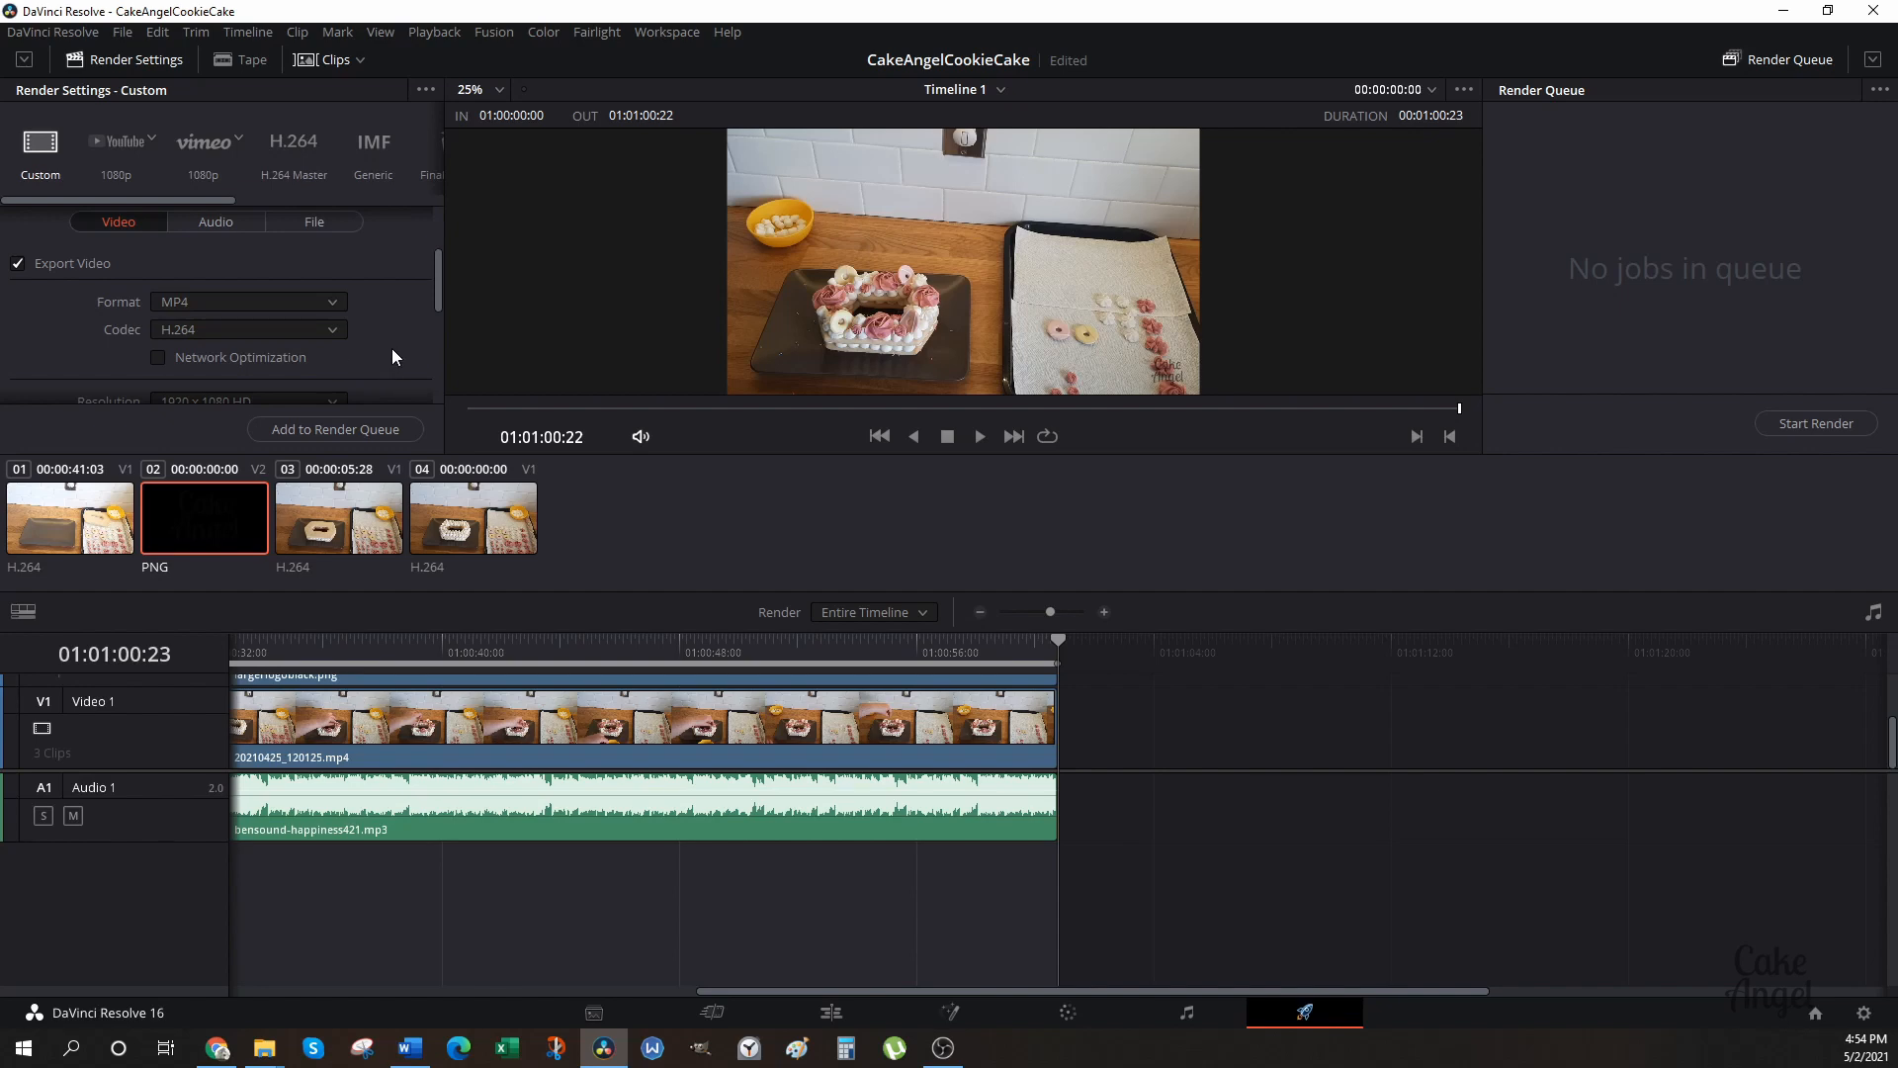
Check the render resolution and frame rate, and set the render filename to CakeAngelCookieCake.
{"action": "scroll", "coordinate": [392, 356], "scroll_direction": "down", "scroll_amount": 1}
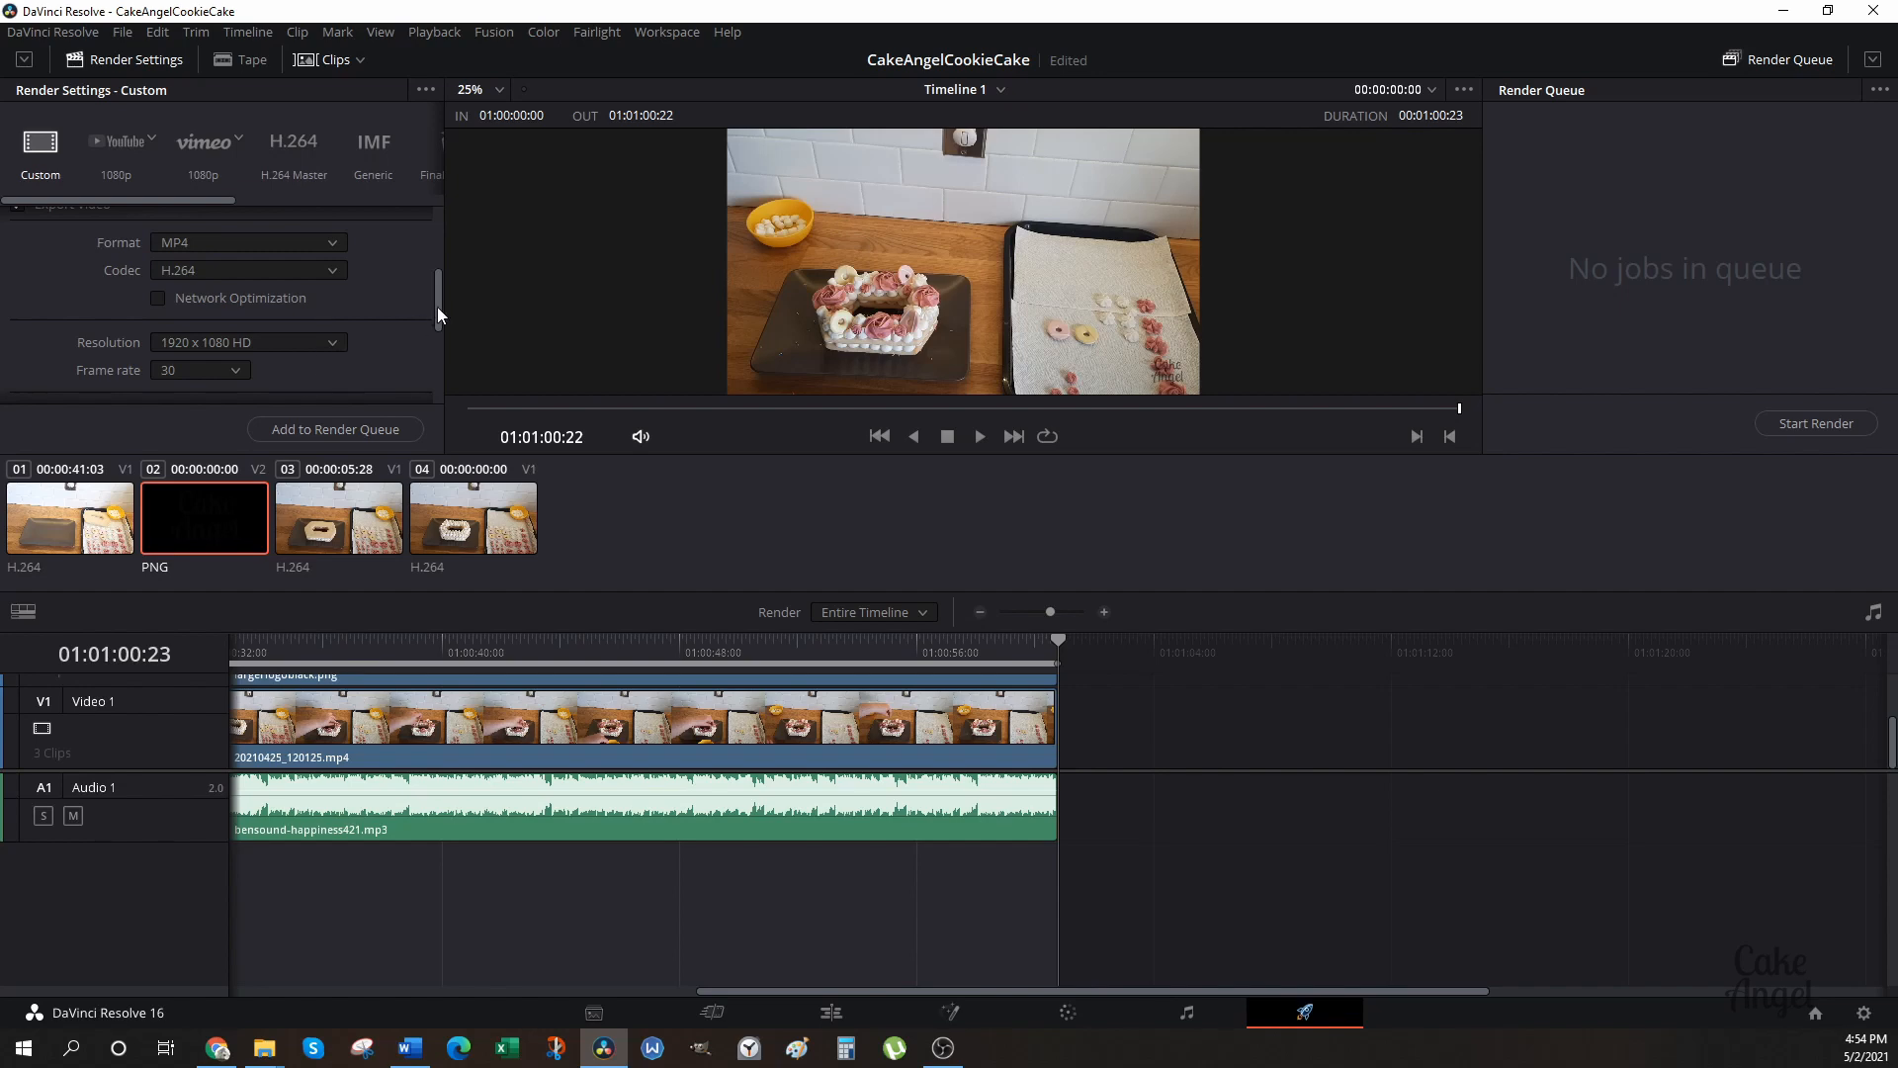
{"action": "left_click_drag", "start_coordinate": [437, 307], "coordinate": [447, 225]}
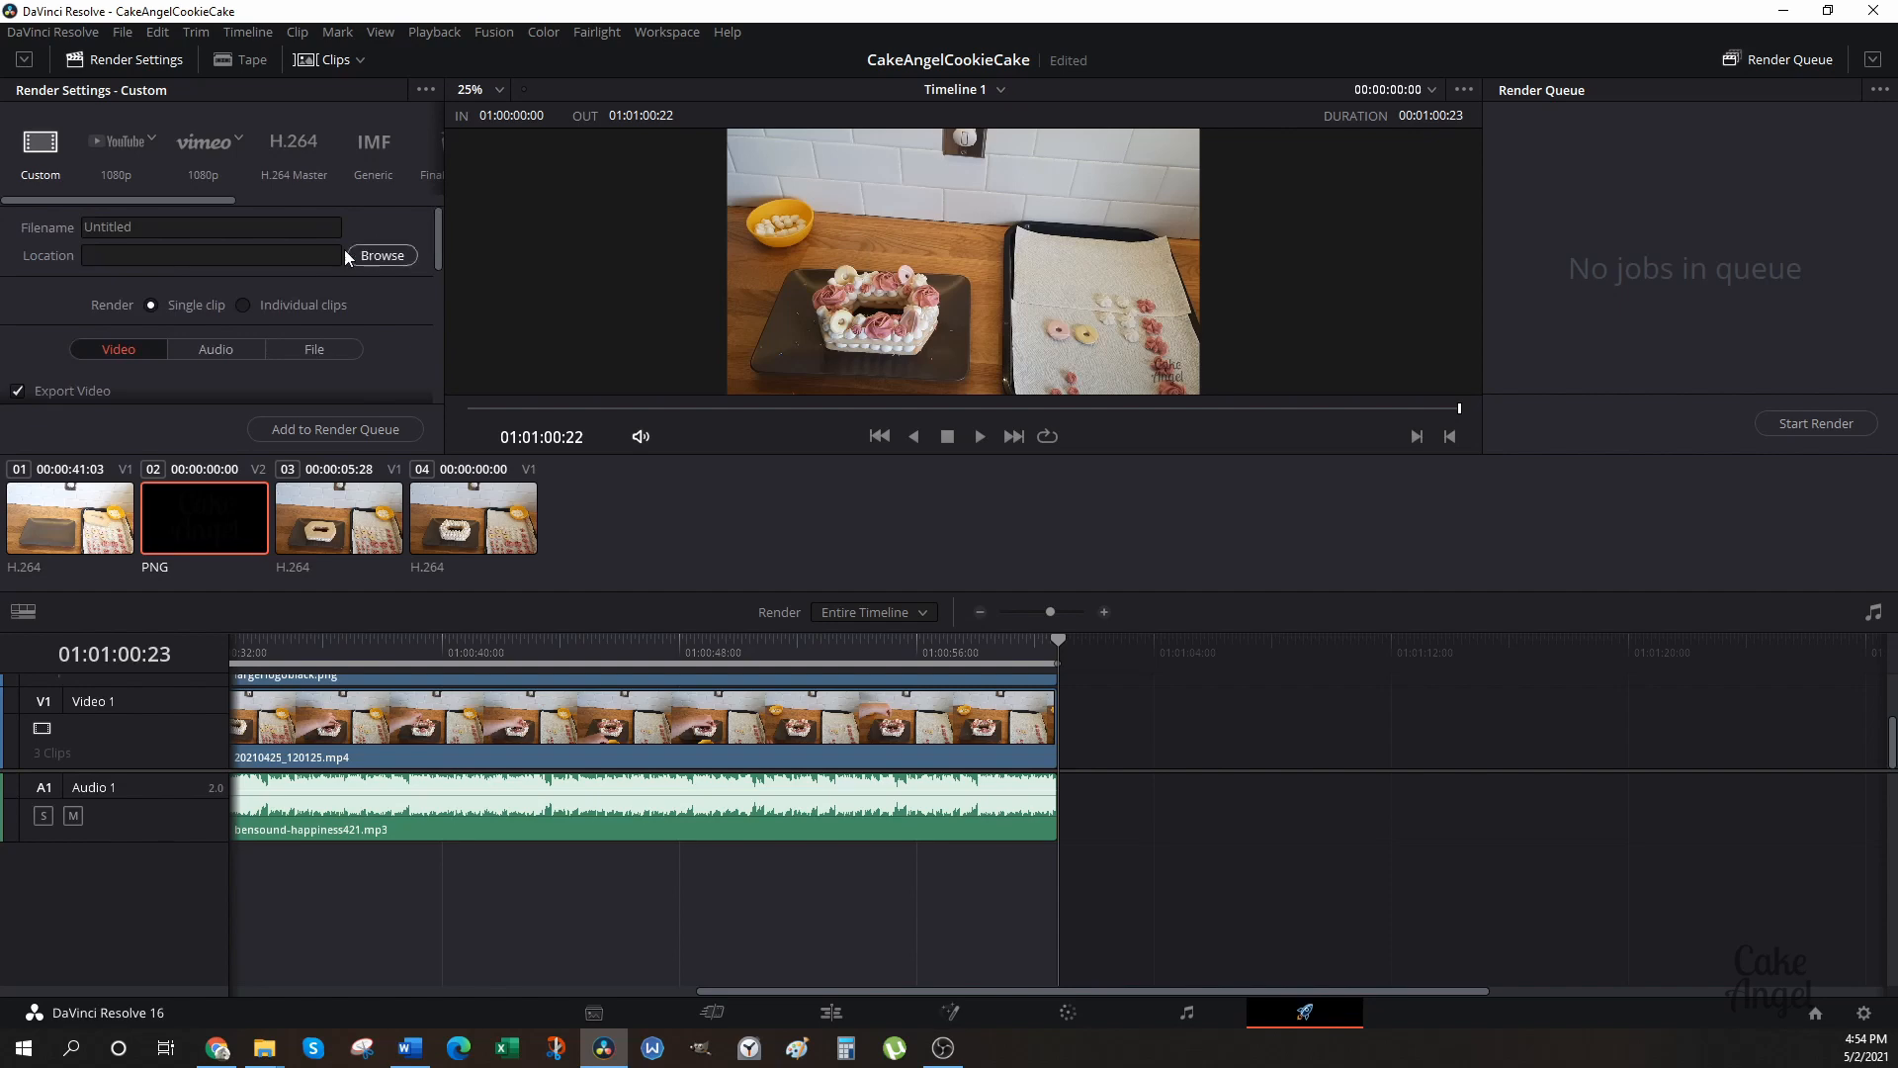
{"action": "left_click", "coordinate": [152, 224]}
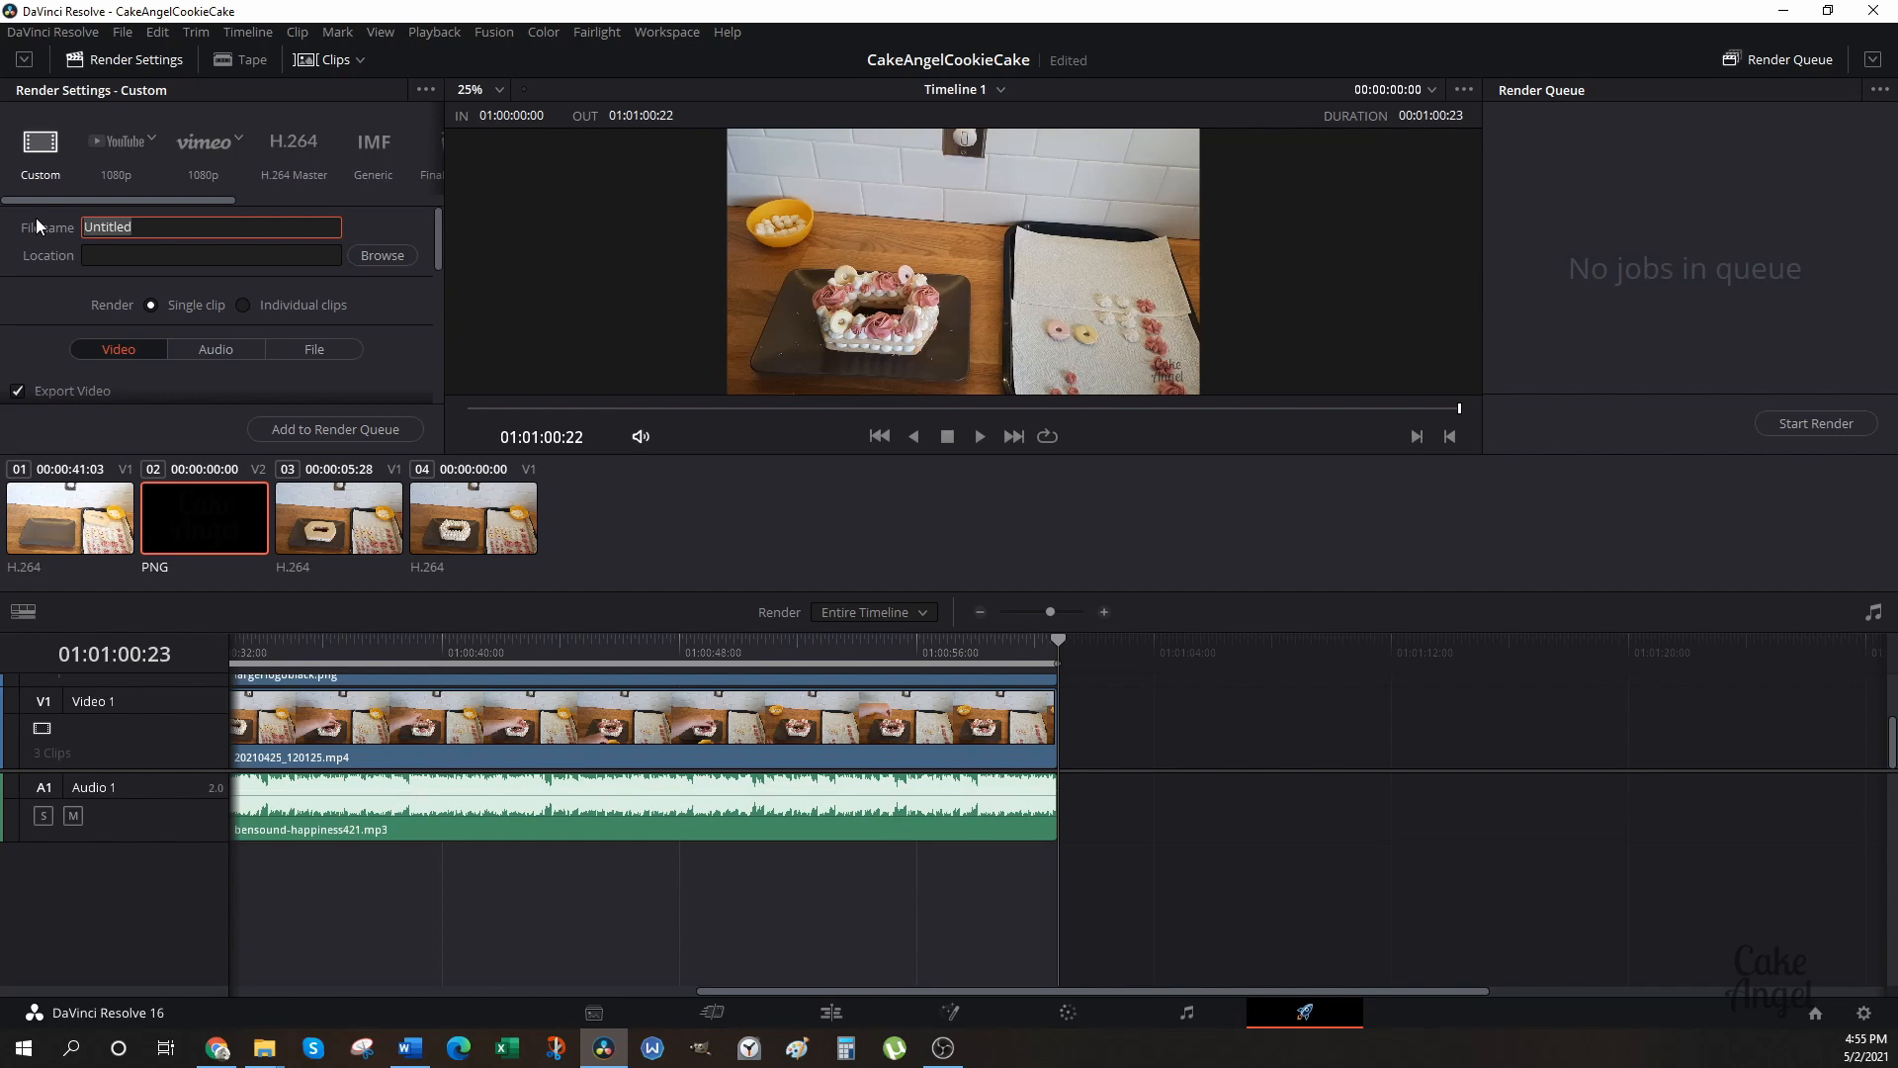
{"action": "type", "text": "CakeAngelCookieCake"}
{"action": "left_click", "coordinate": [382, 255]}
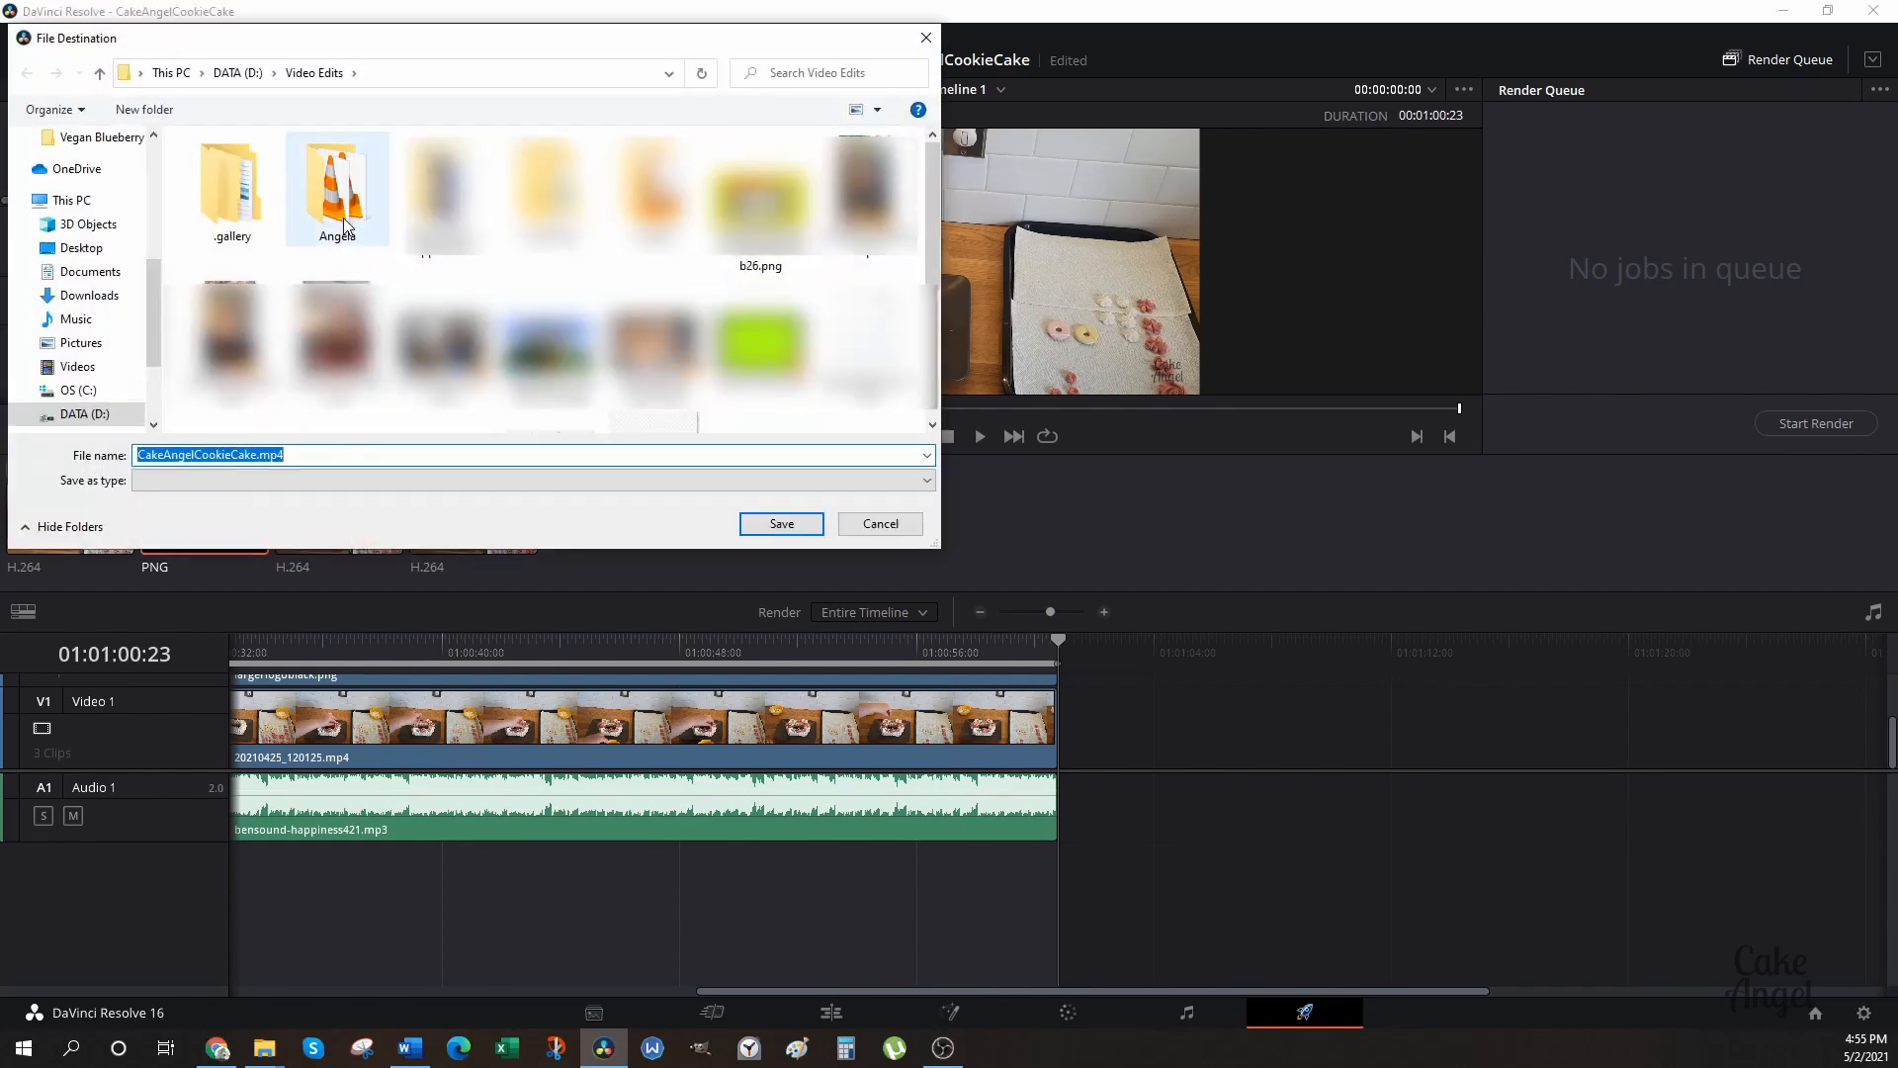
{"action": "double_click", "coordinate": [344, 219]}
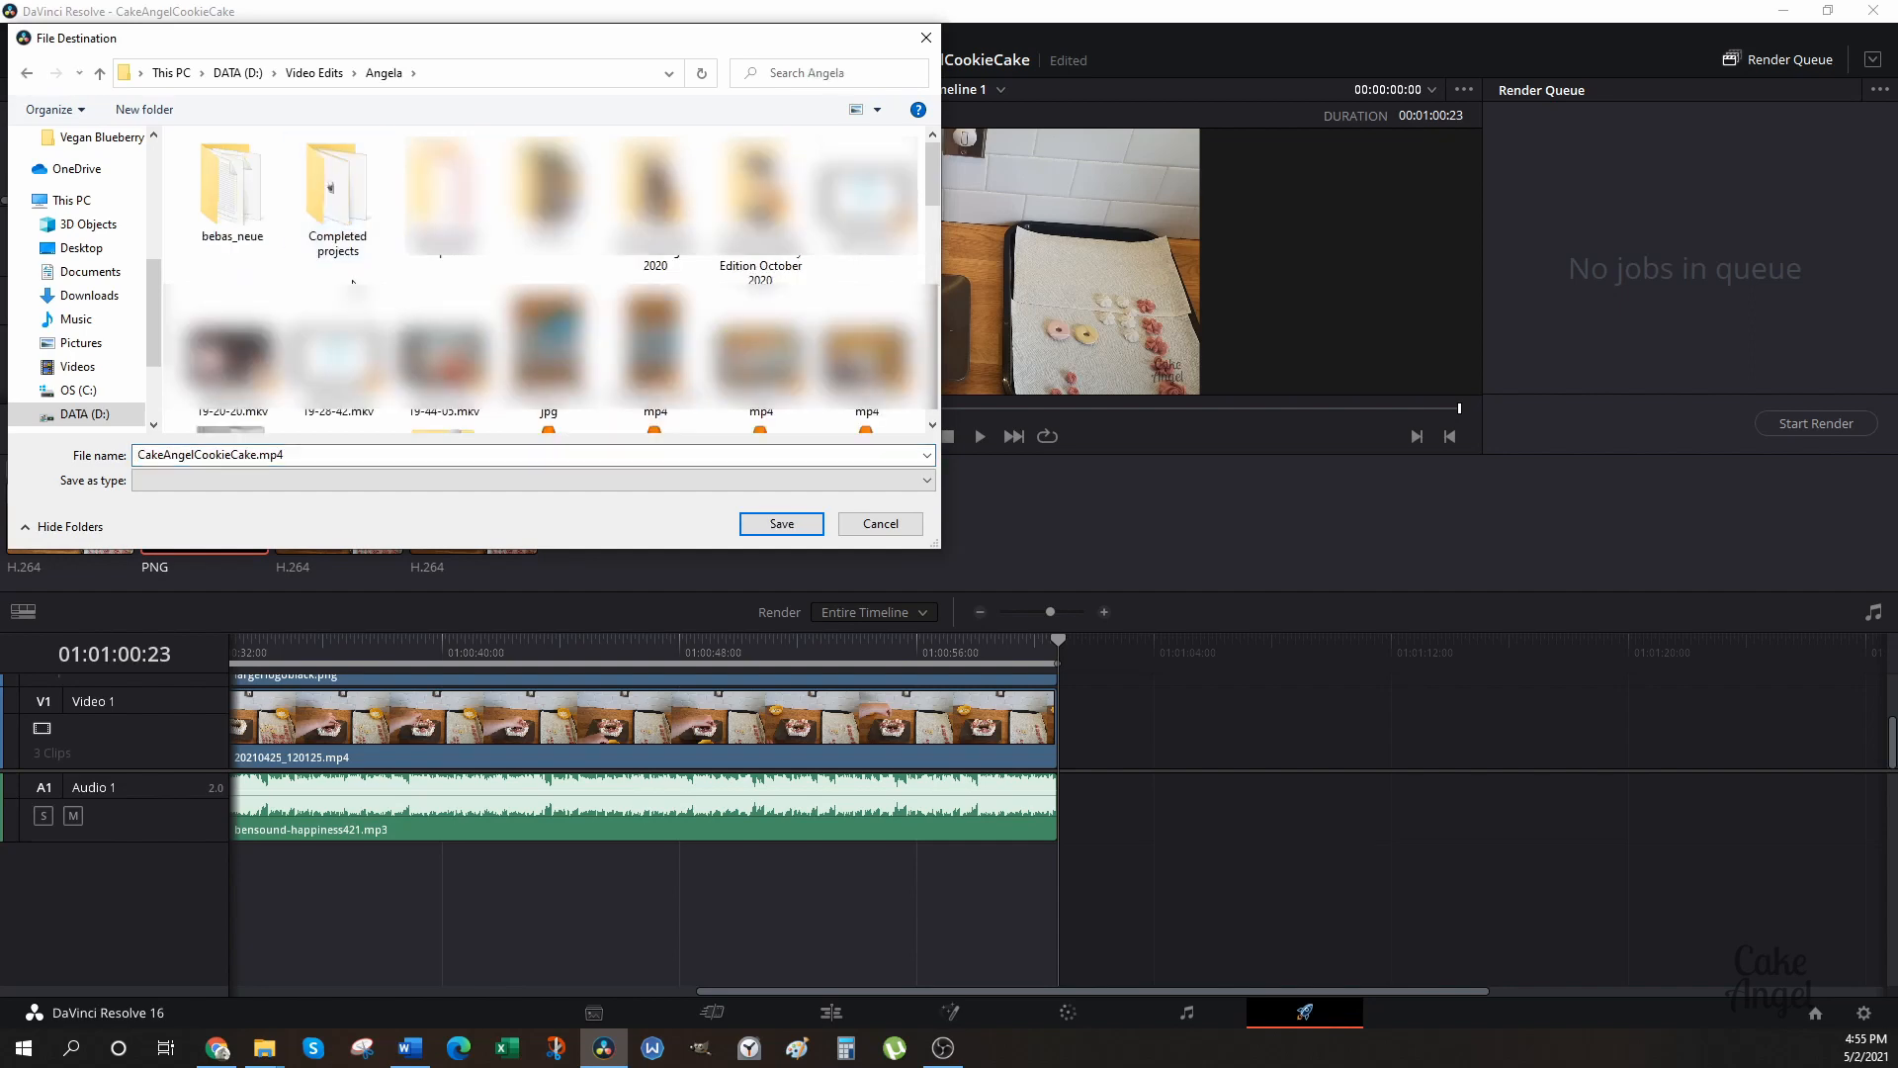
{"action": "double_click", "coordinate": [342, 207]}
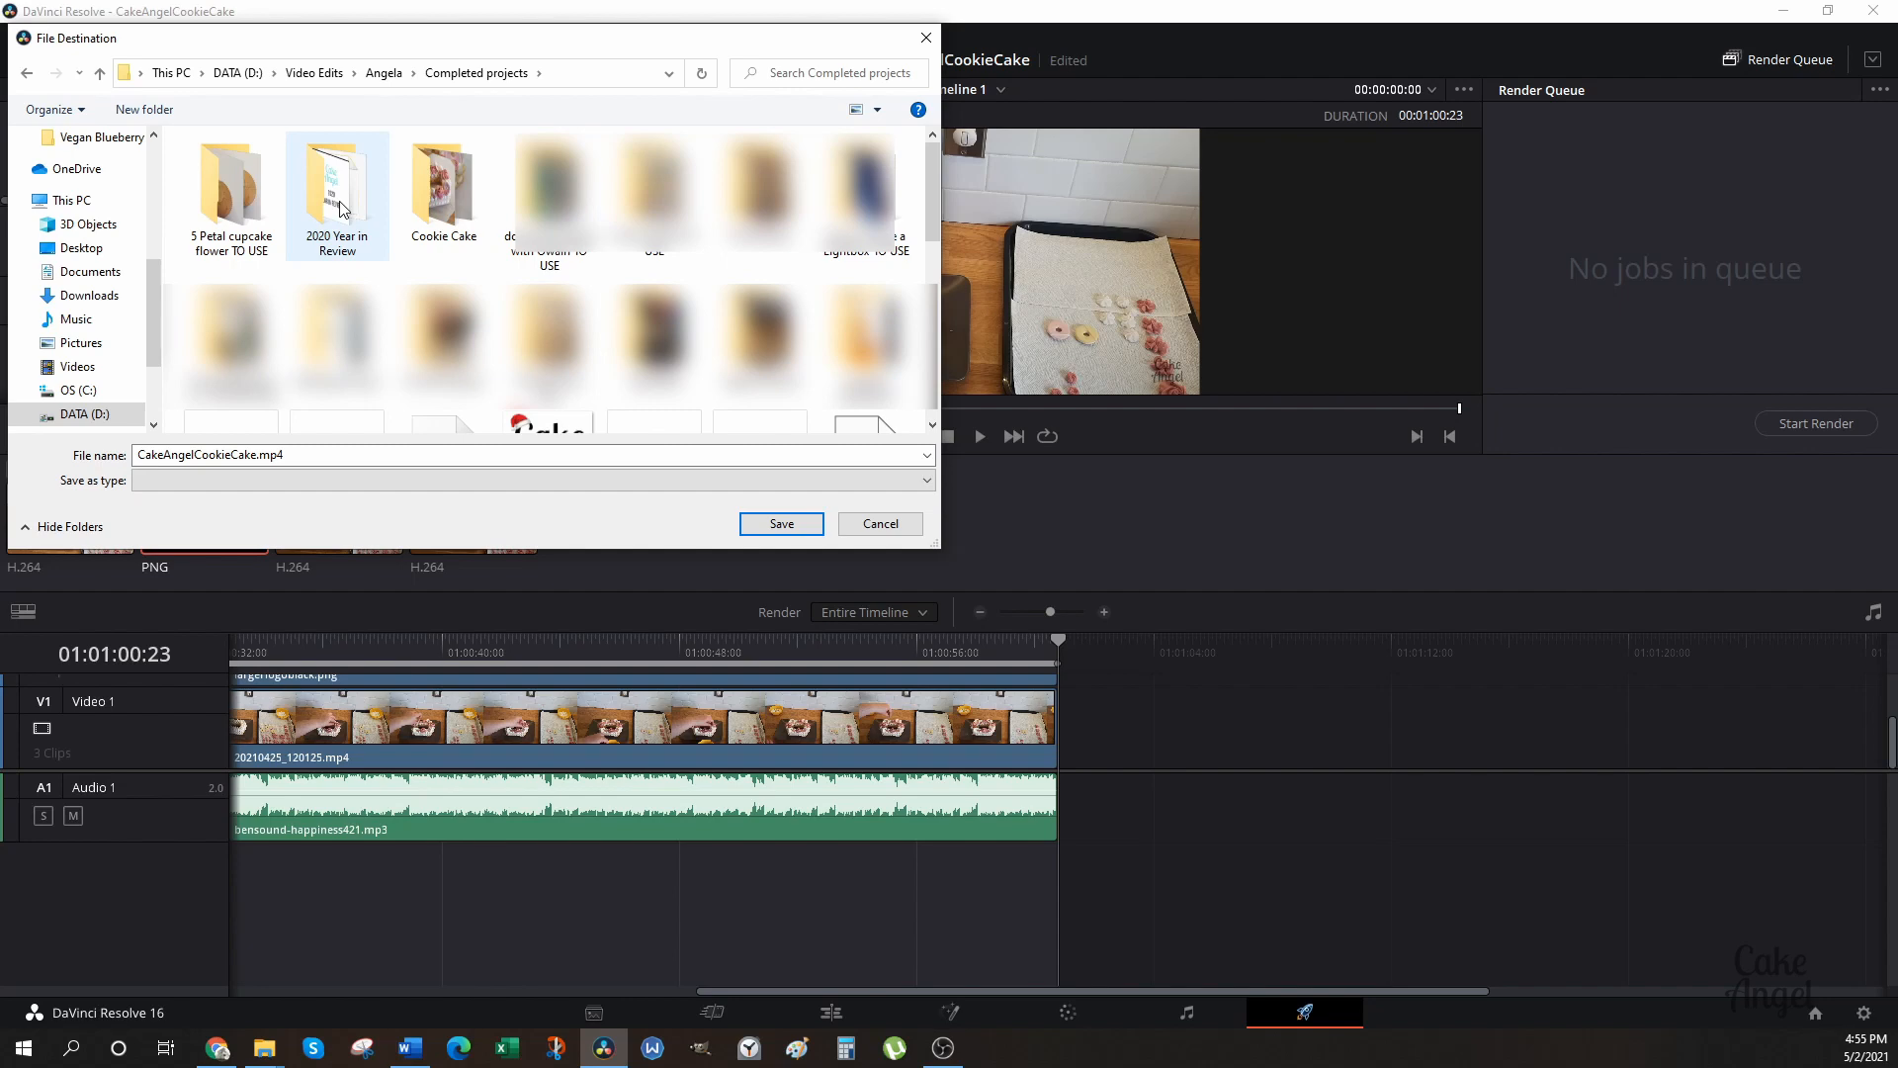
{"action": "double_click", "coordinate": [442, 220]}
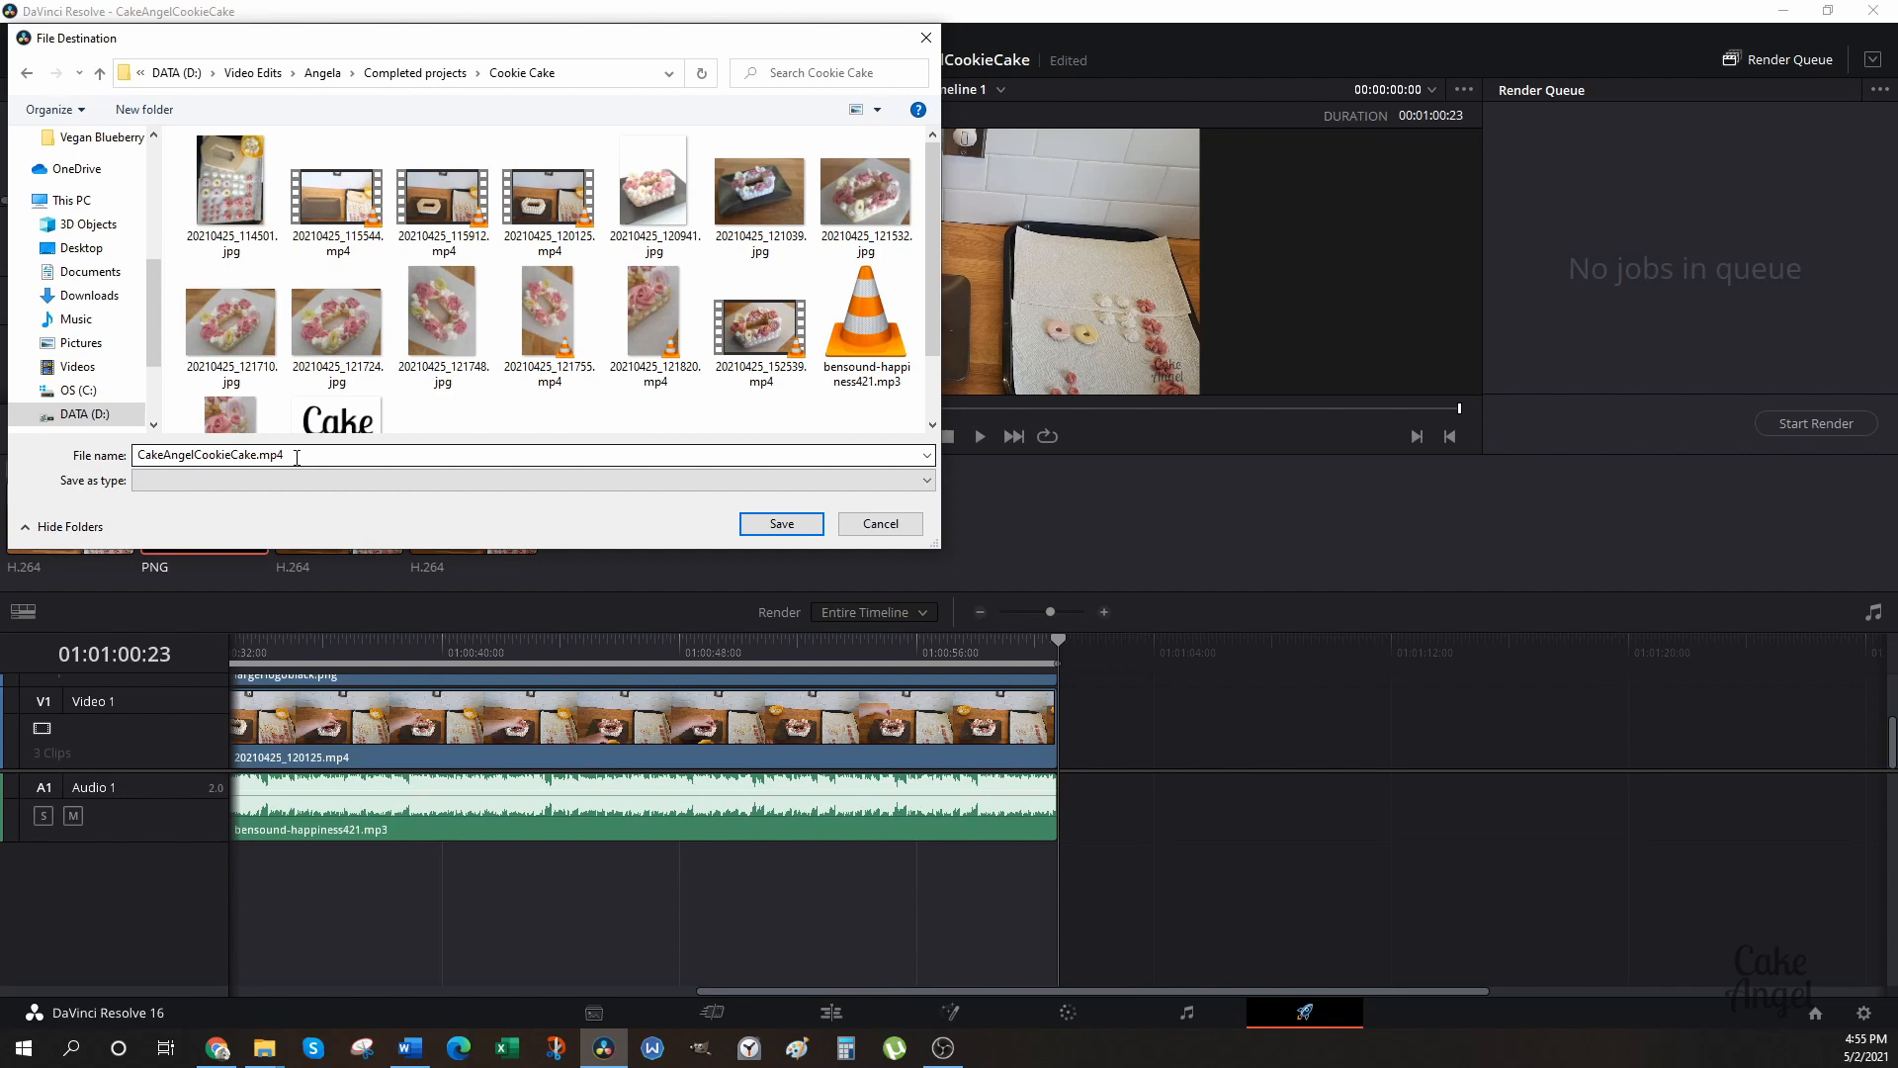
{"action": "left_click", "coordinate": [878, 525]}
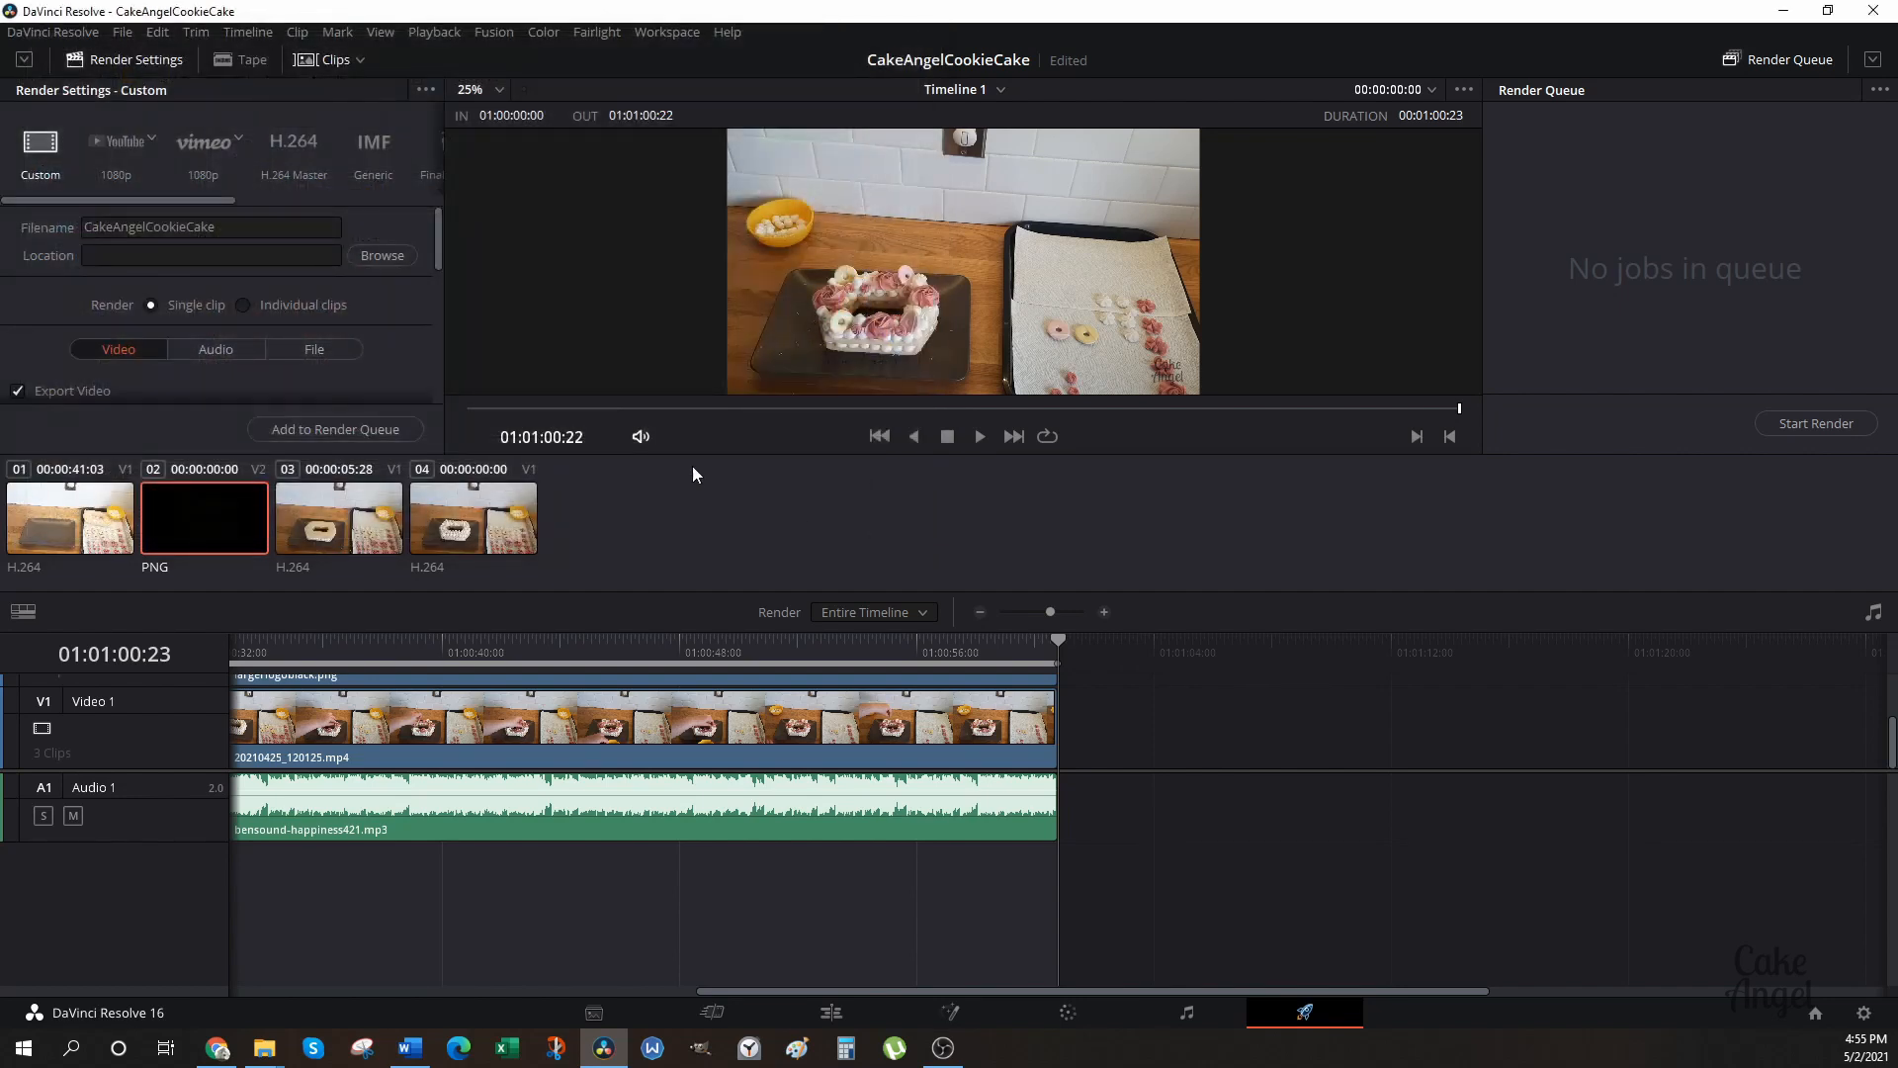
Set the render location to the Cookie Cake folder inside Completed projects, keeping CakeAngelCookieCake.mp4 as the file name.
{"action": "left_click_drag", "start_coordinate": [436, 263], "coordinate": [442, 316]}
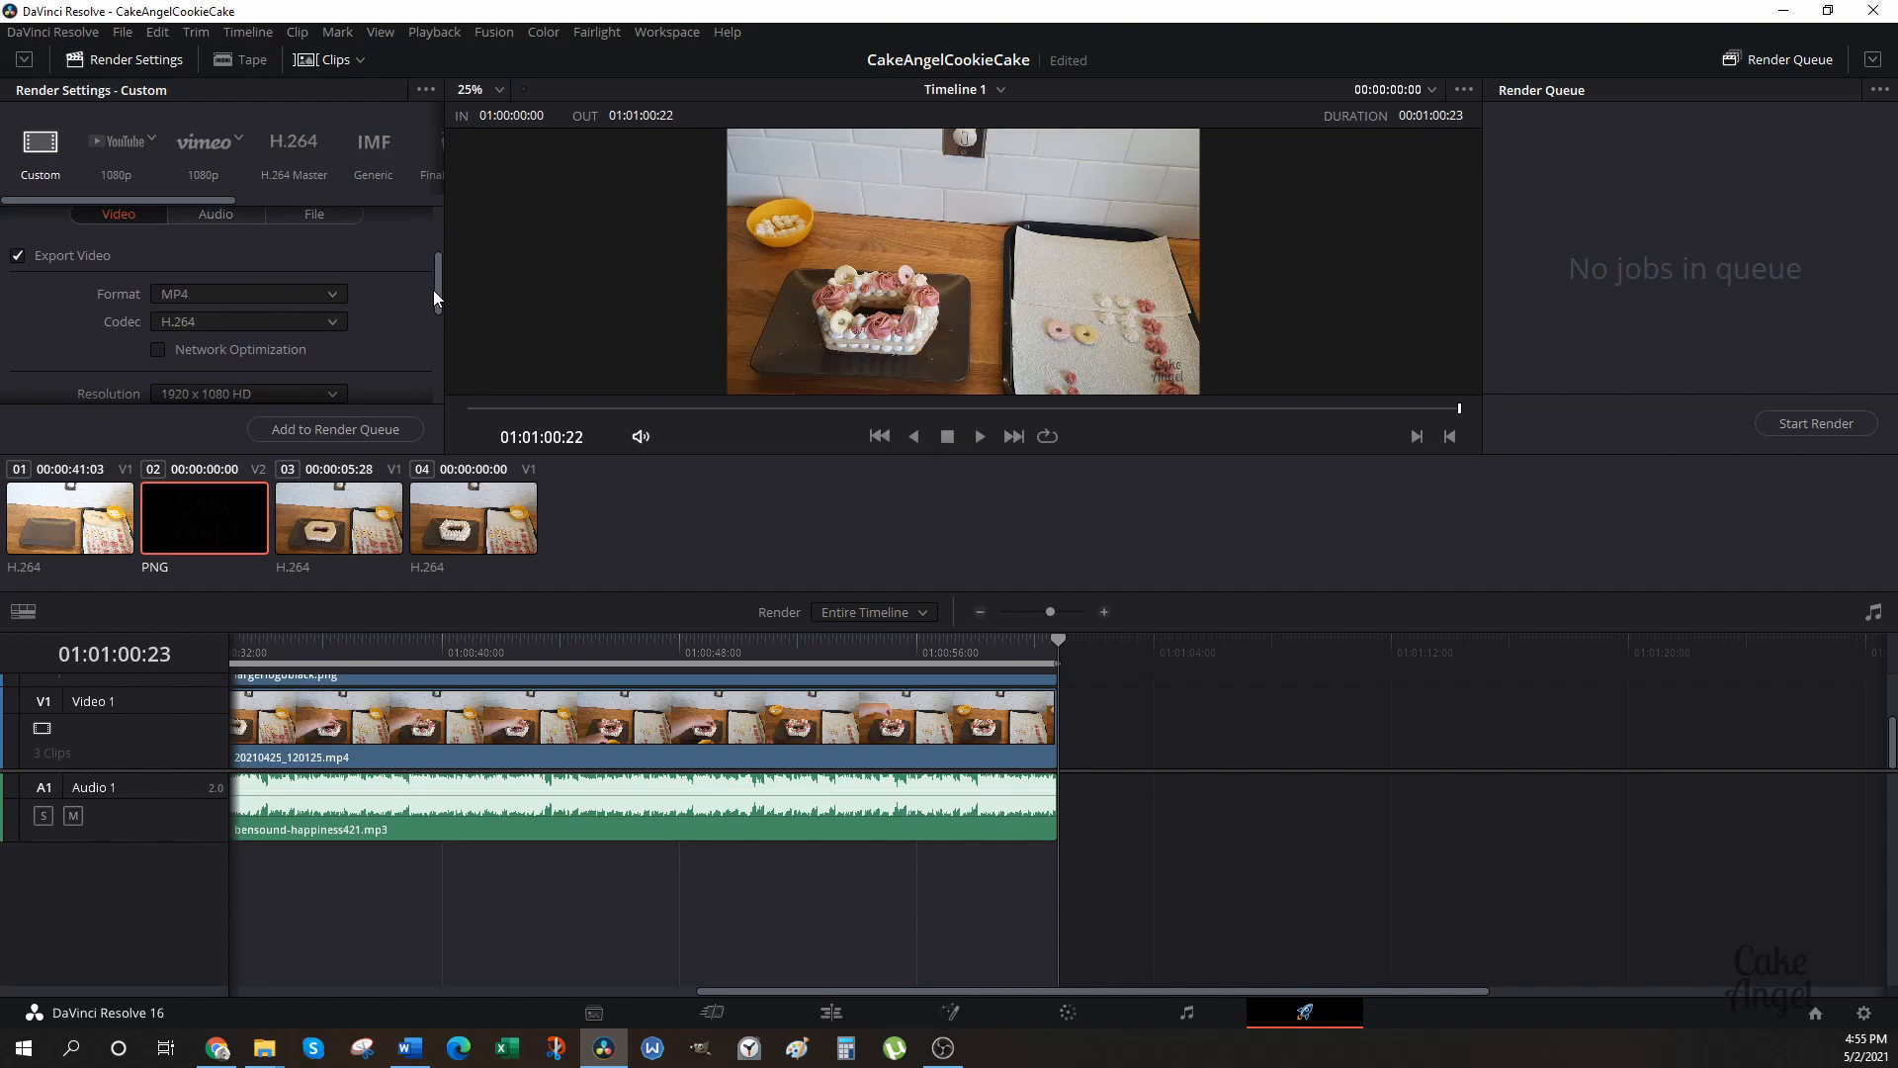
{"action": "left_click_drag", "start_coordinate": [439, 299], "coordinate": [435, 252]}
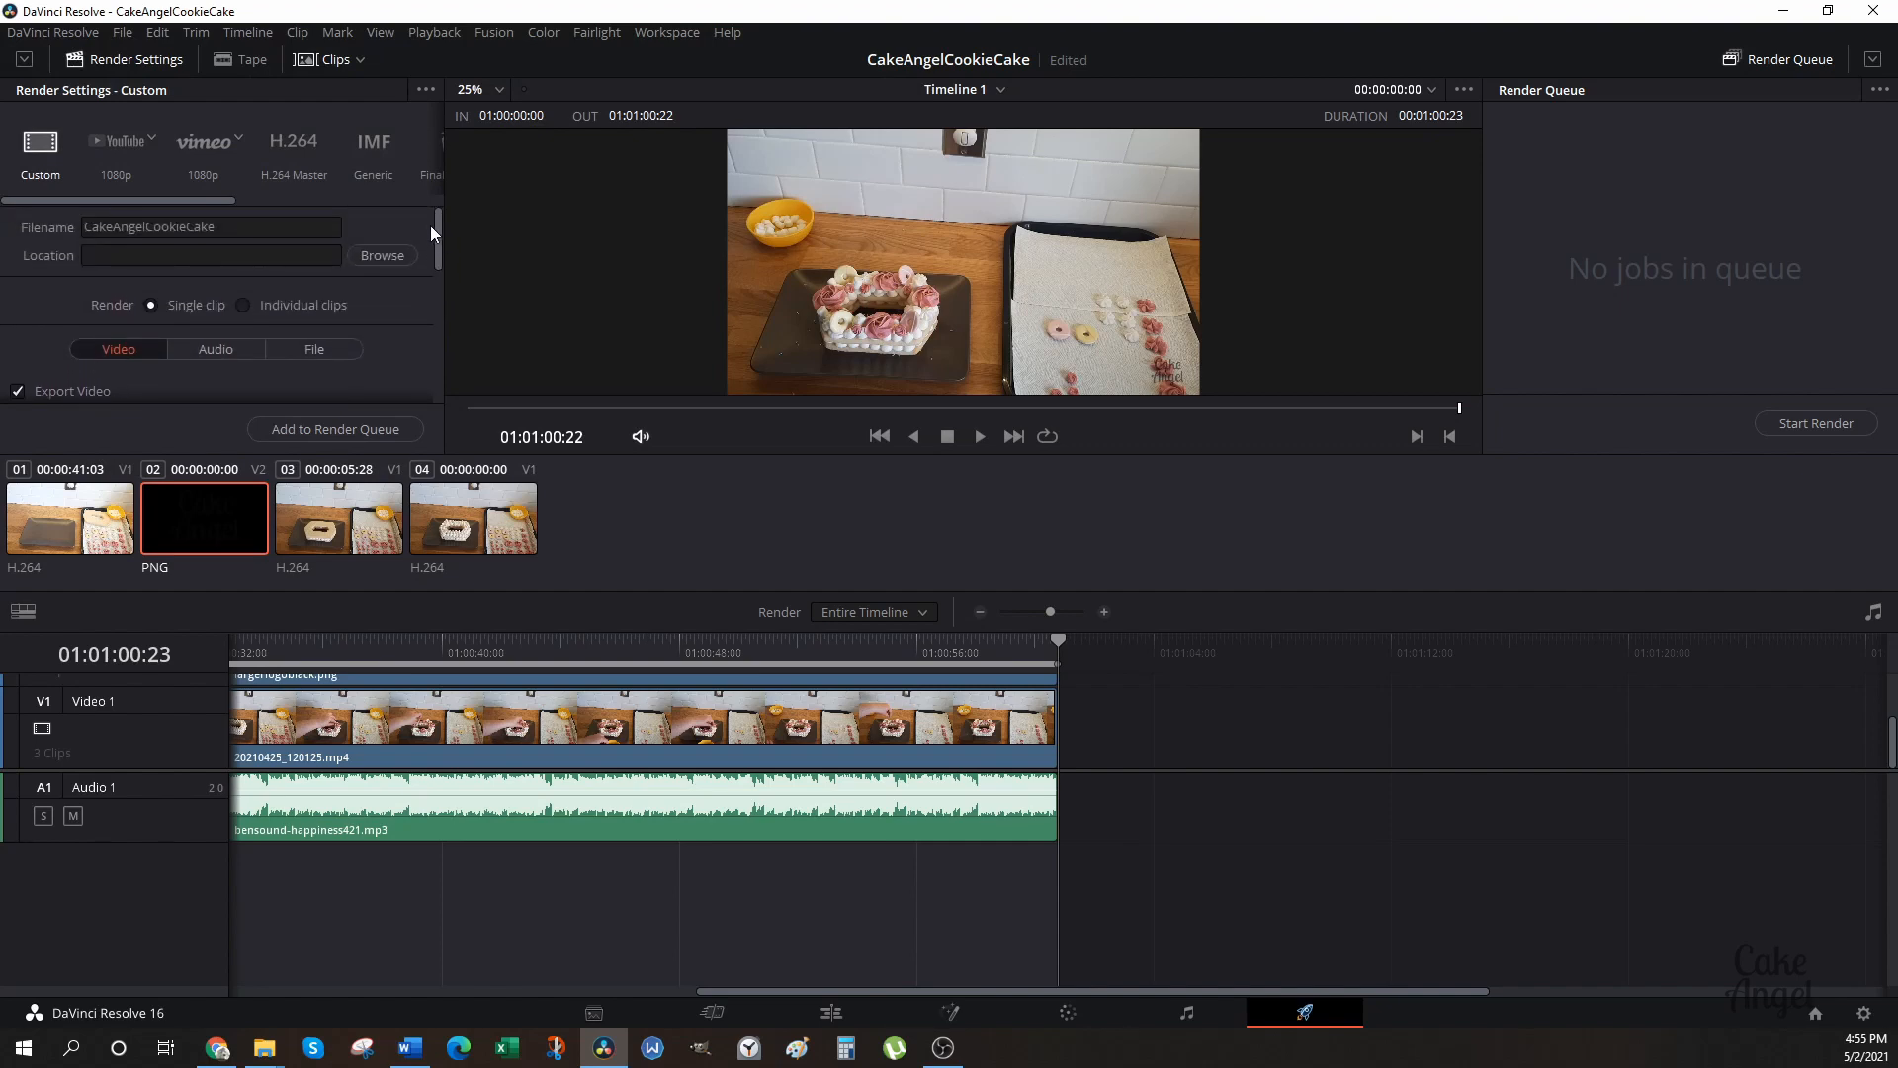
{"action": "left_click", "coordinate": [383, 256]}
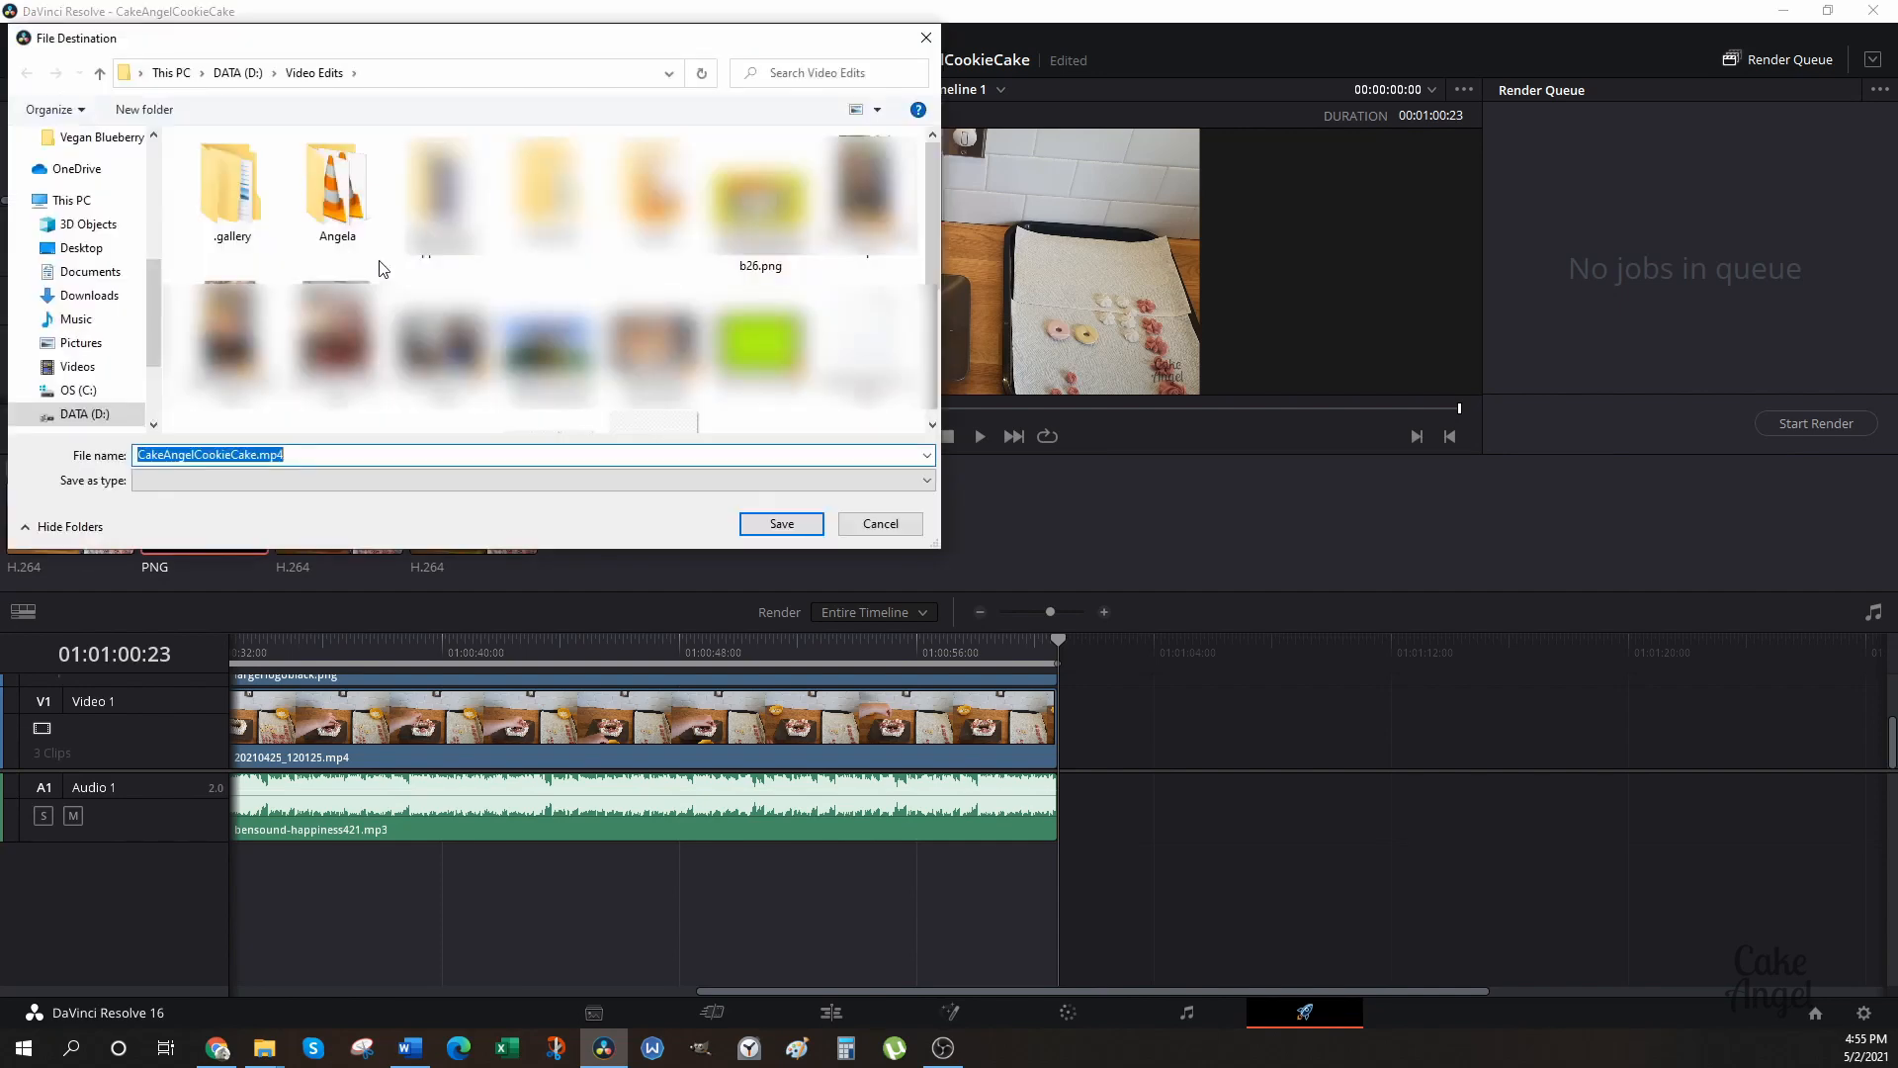
{"action": "left_click", "coordinate": [377, 242]}
{"action": "double_click", "coordinate": [348, 216]}
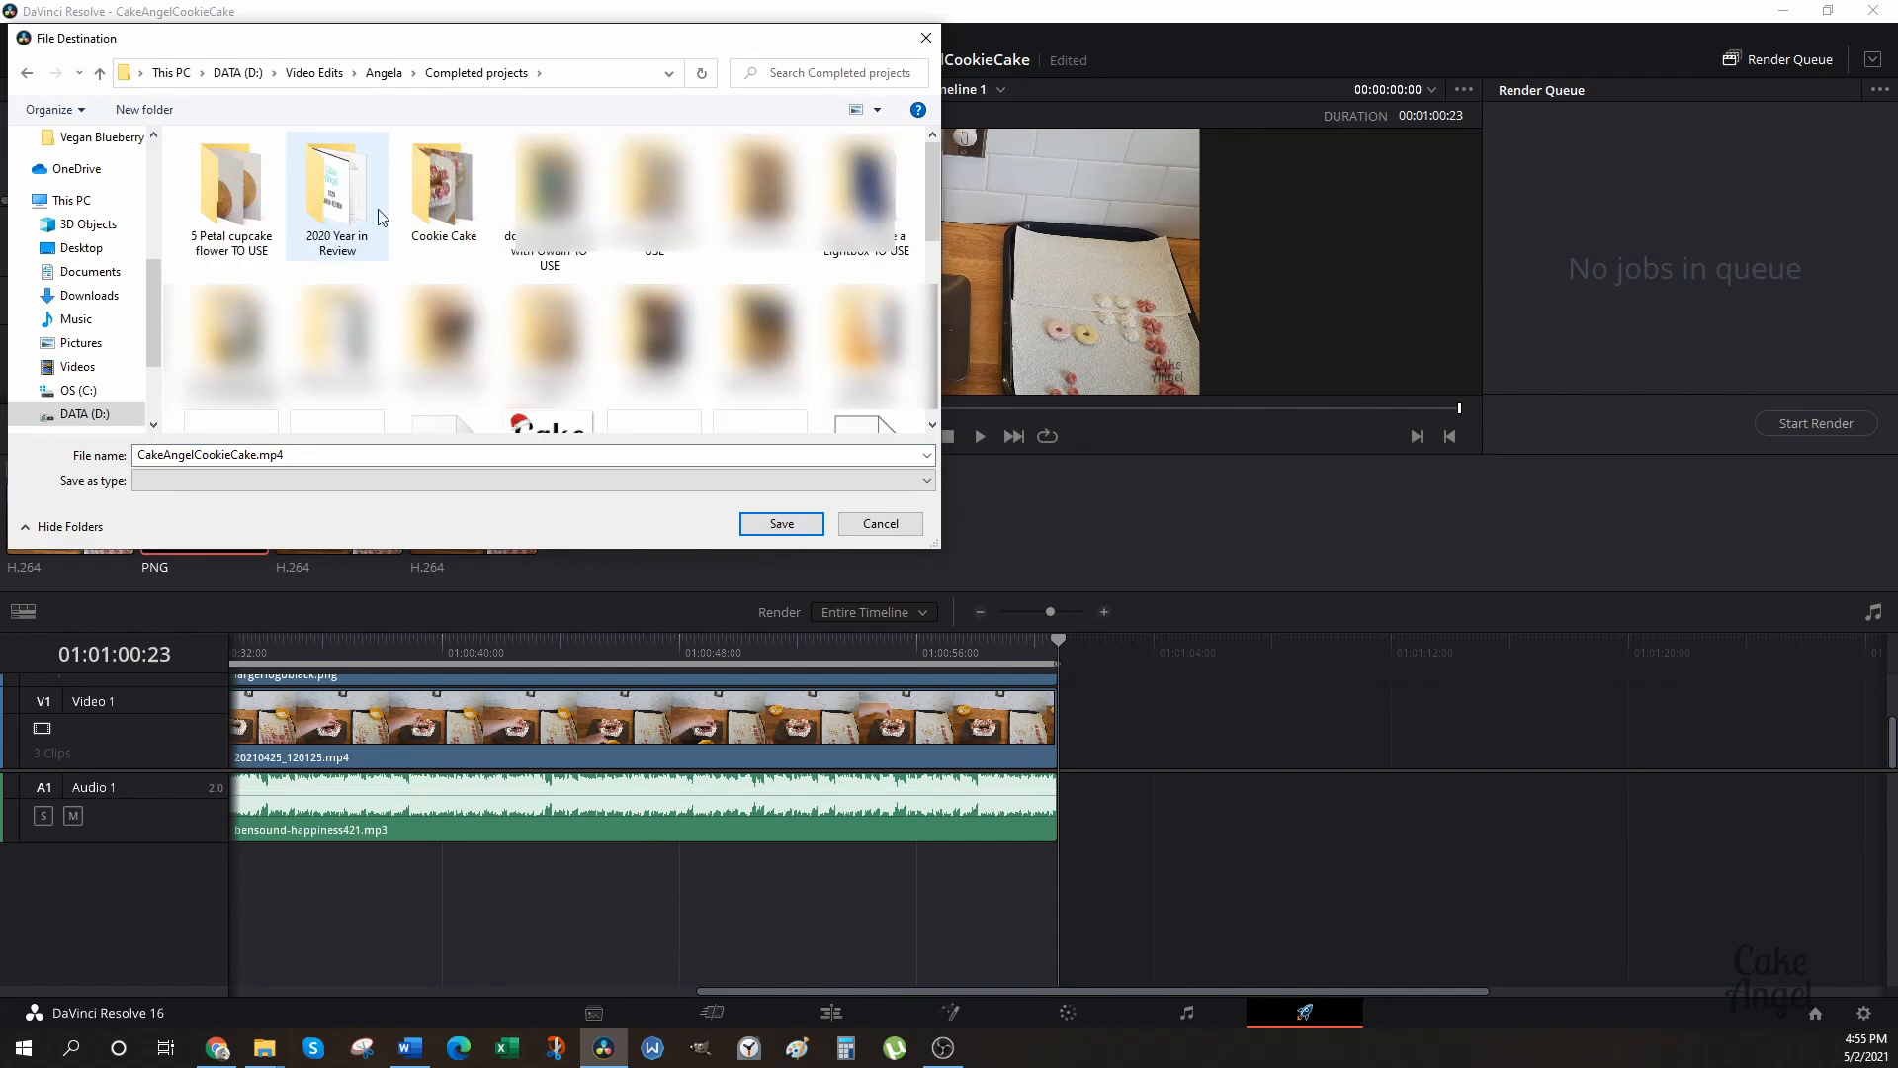
{"action": "left_click", "coordinate": [435, 219]}
{"action": "double_click", "coordinate": [435, 198]}
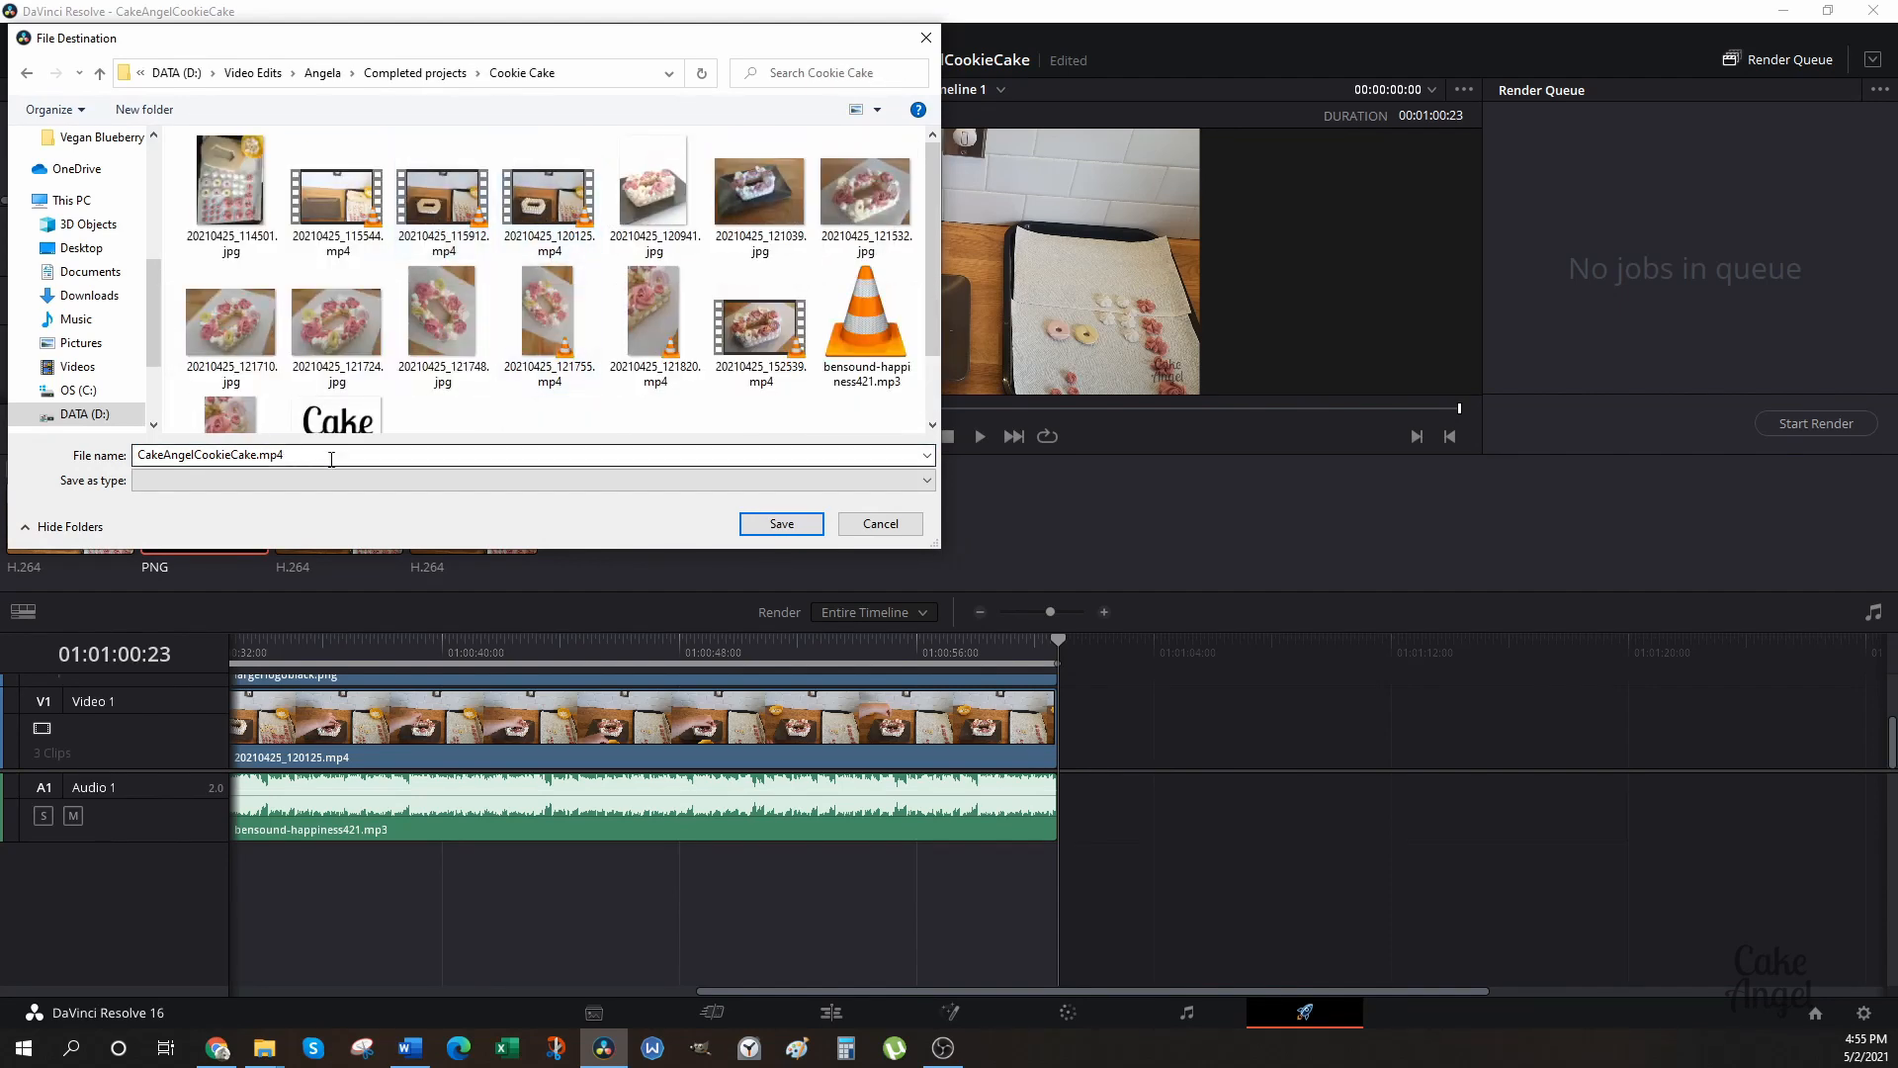
{"action": "left_click", "coordinate": [780, 524]}
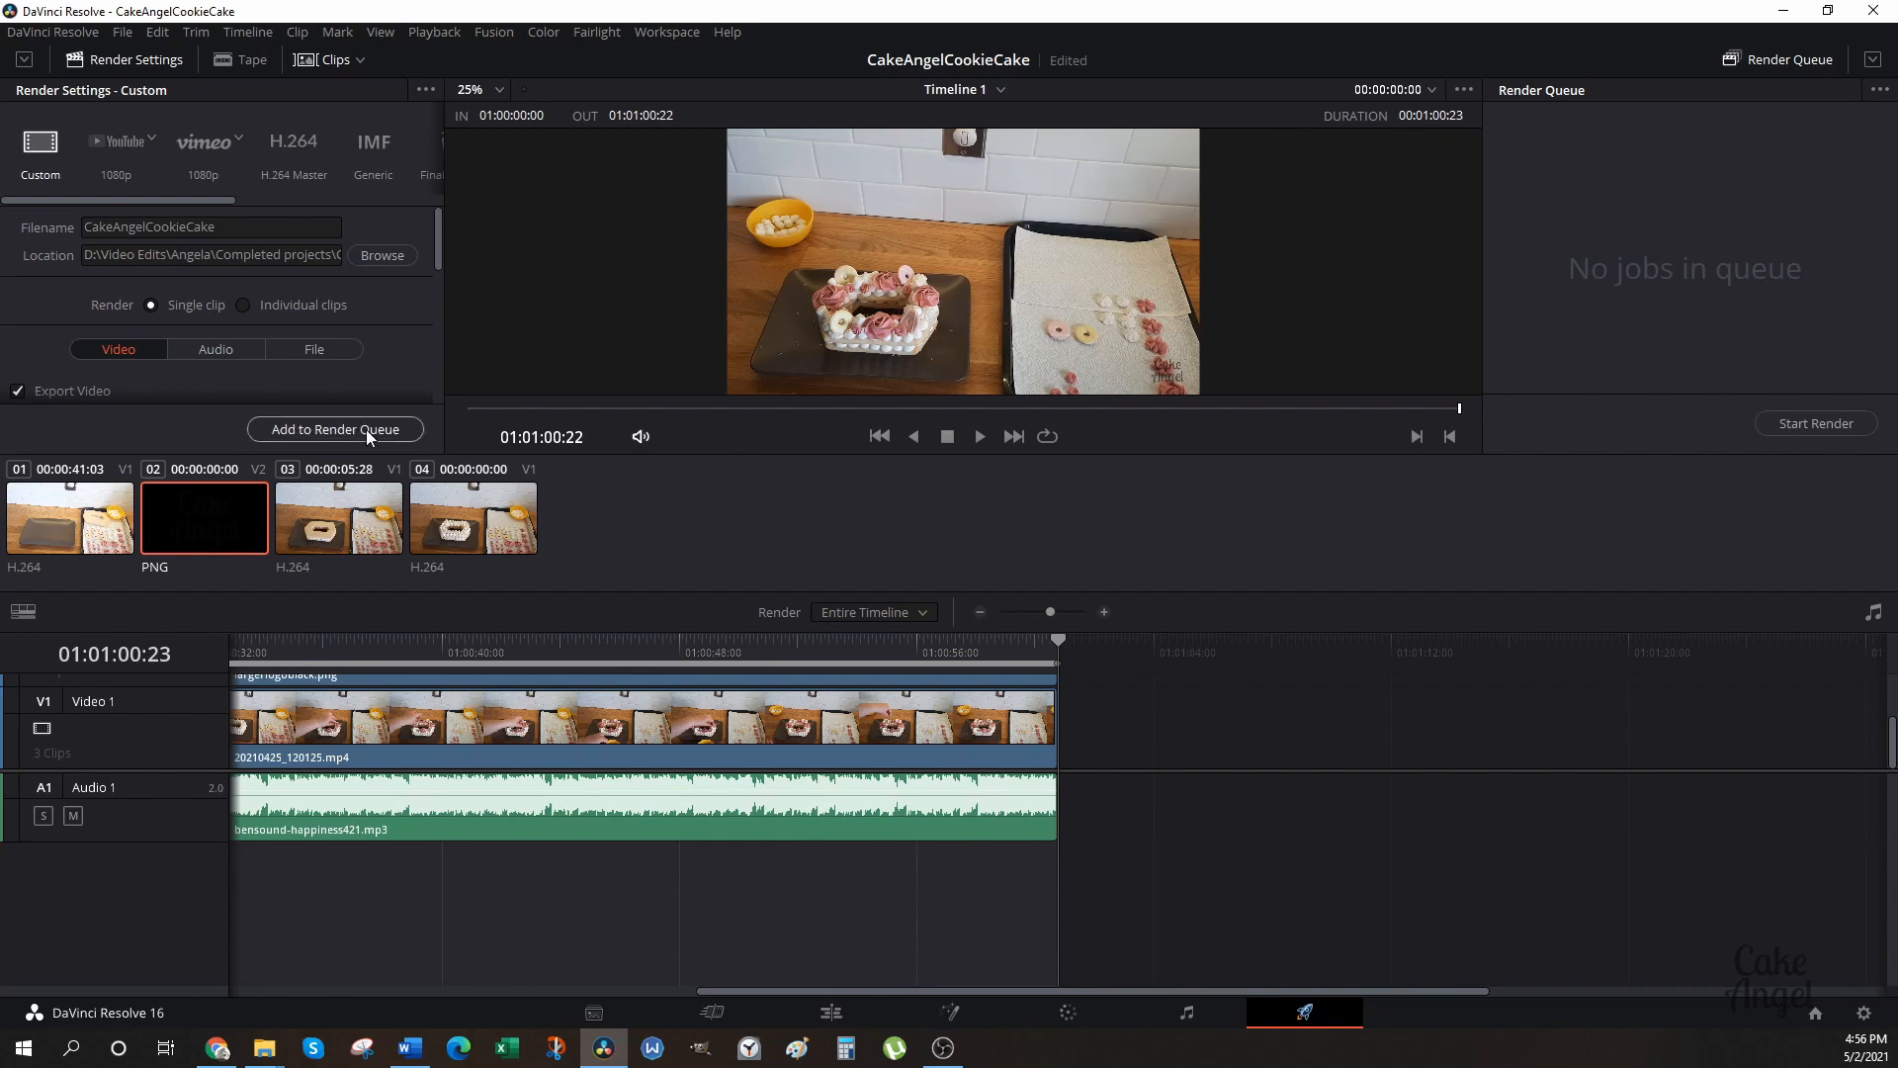
Add the entire timeline as a job to the render queue and start rendering it.
{"action": "left_click", "coordinate": [320, 431]}
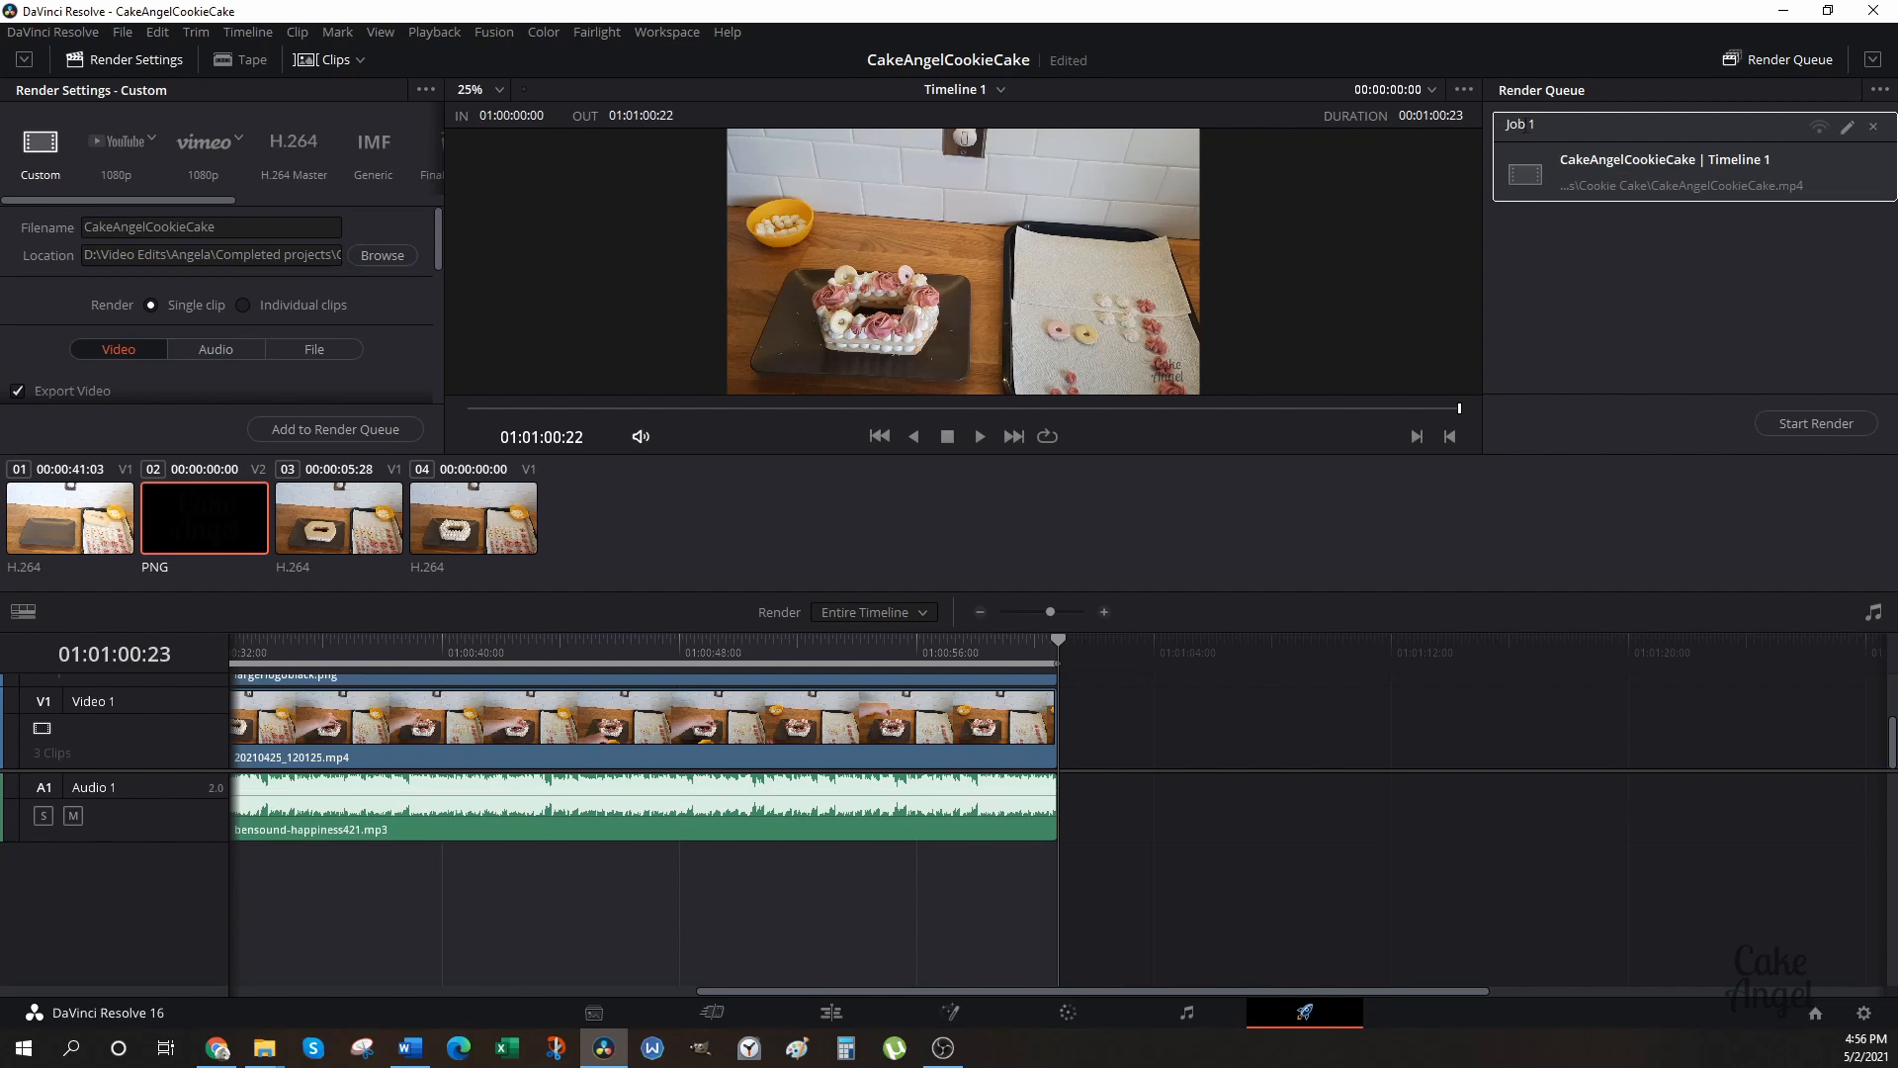
{"action": "left_click", "coordinate": [1813, 425]}
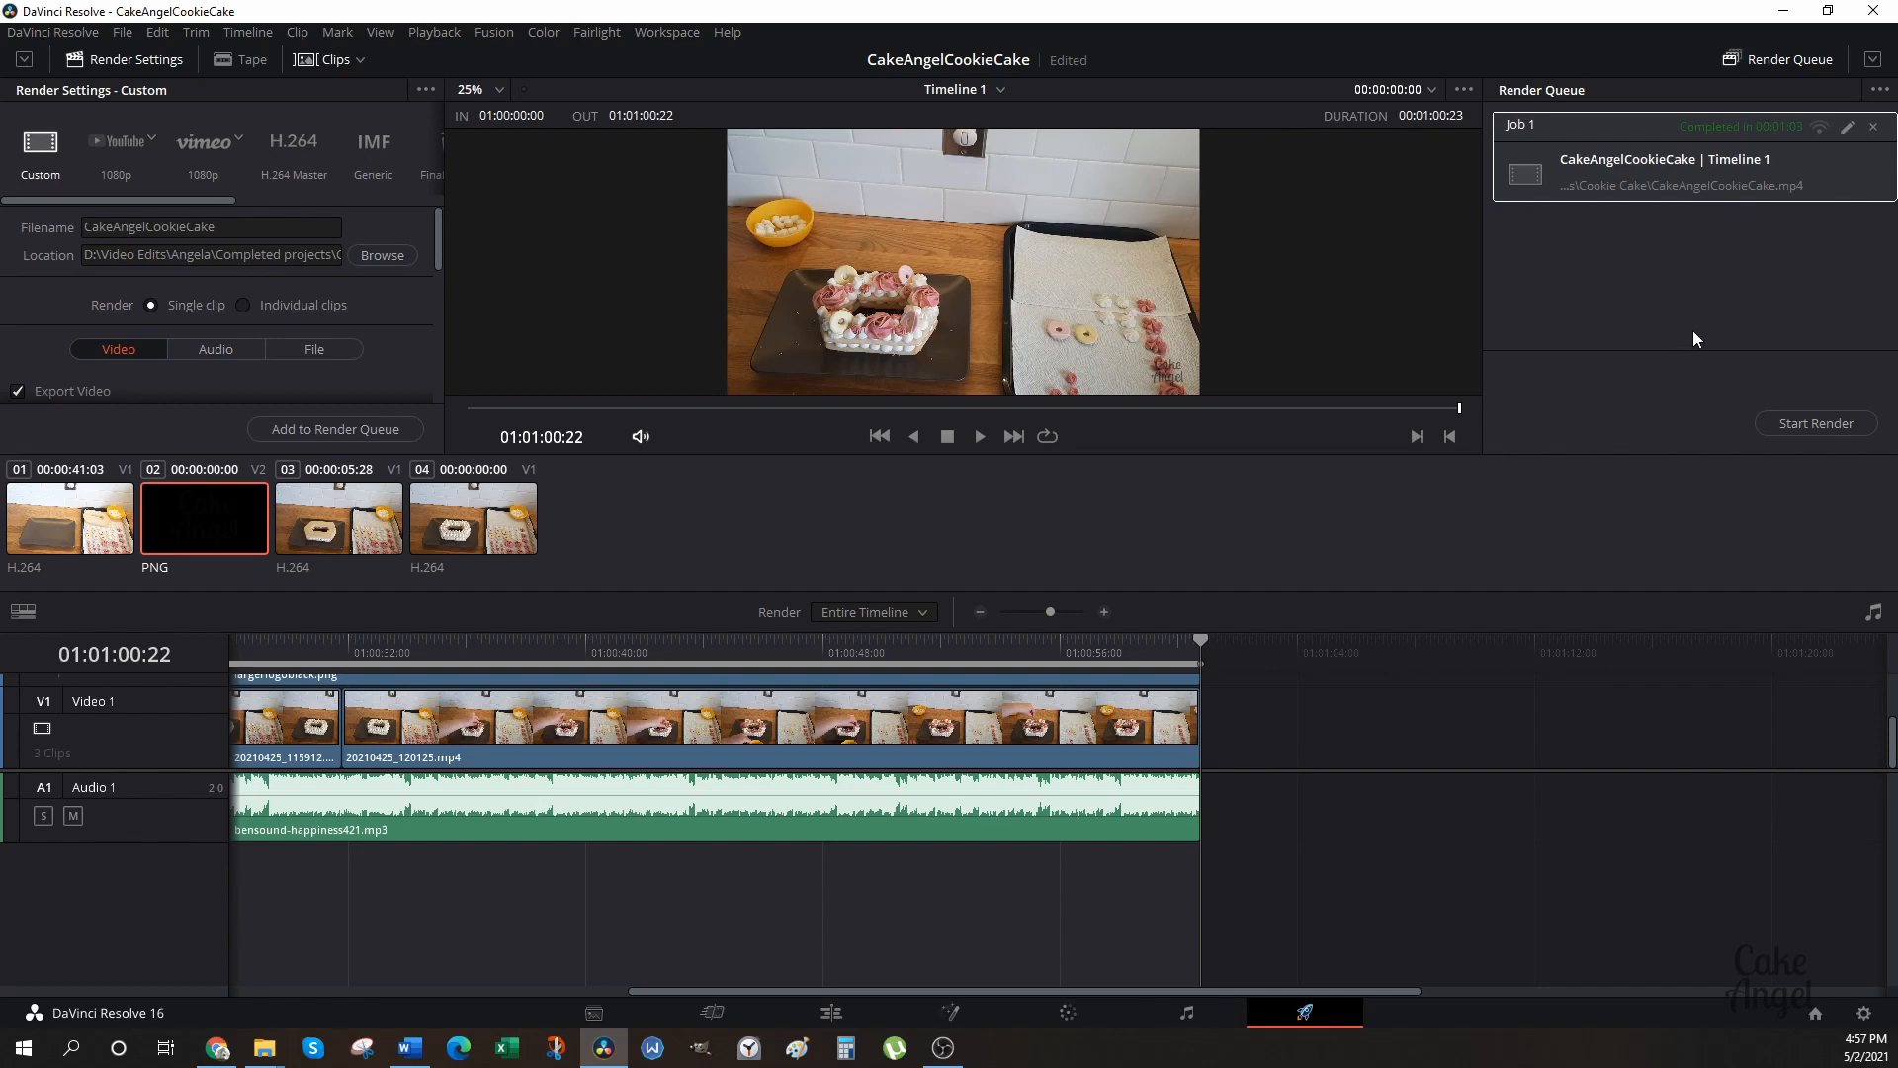
Switch to the Cookie Cake folder in File Explorer and play the exported CakeAngelCookieCake.mp4 in VLC media player.
{"action": "left_click", "coordinate": [1783, 14]}
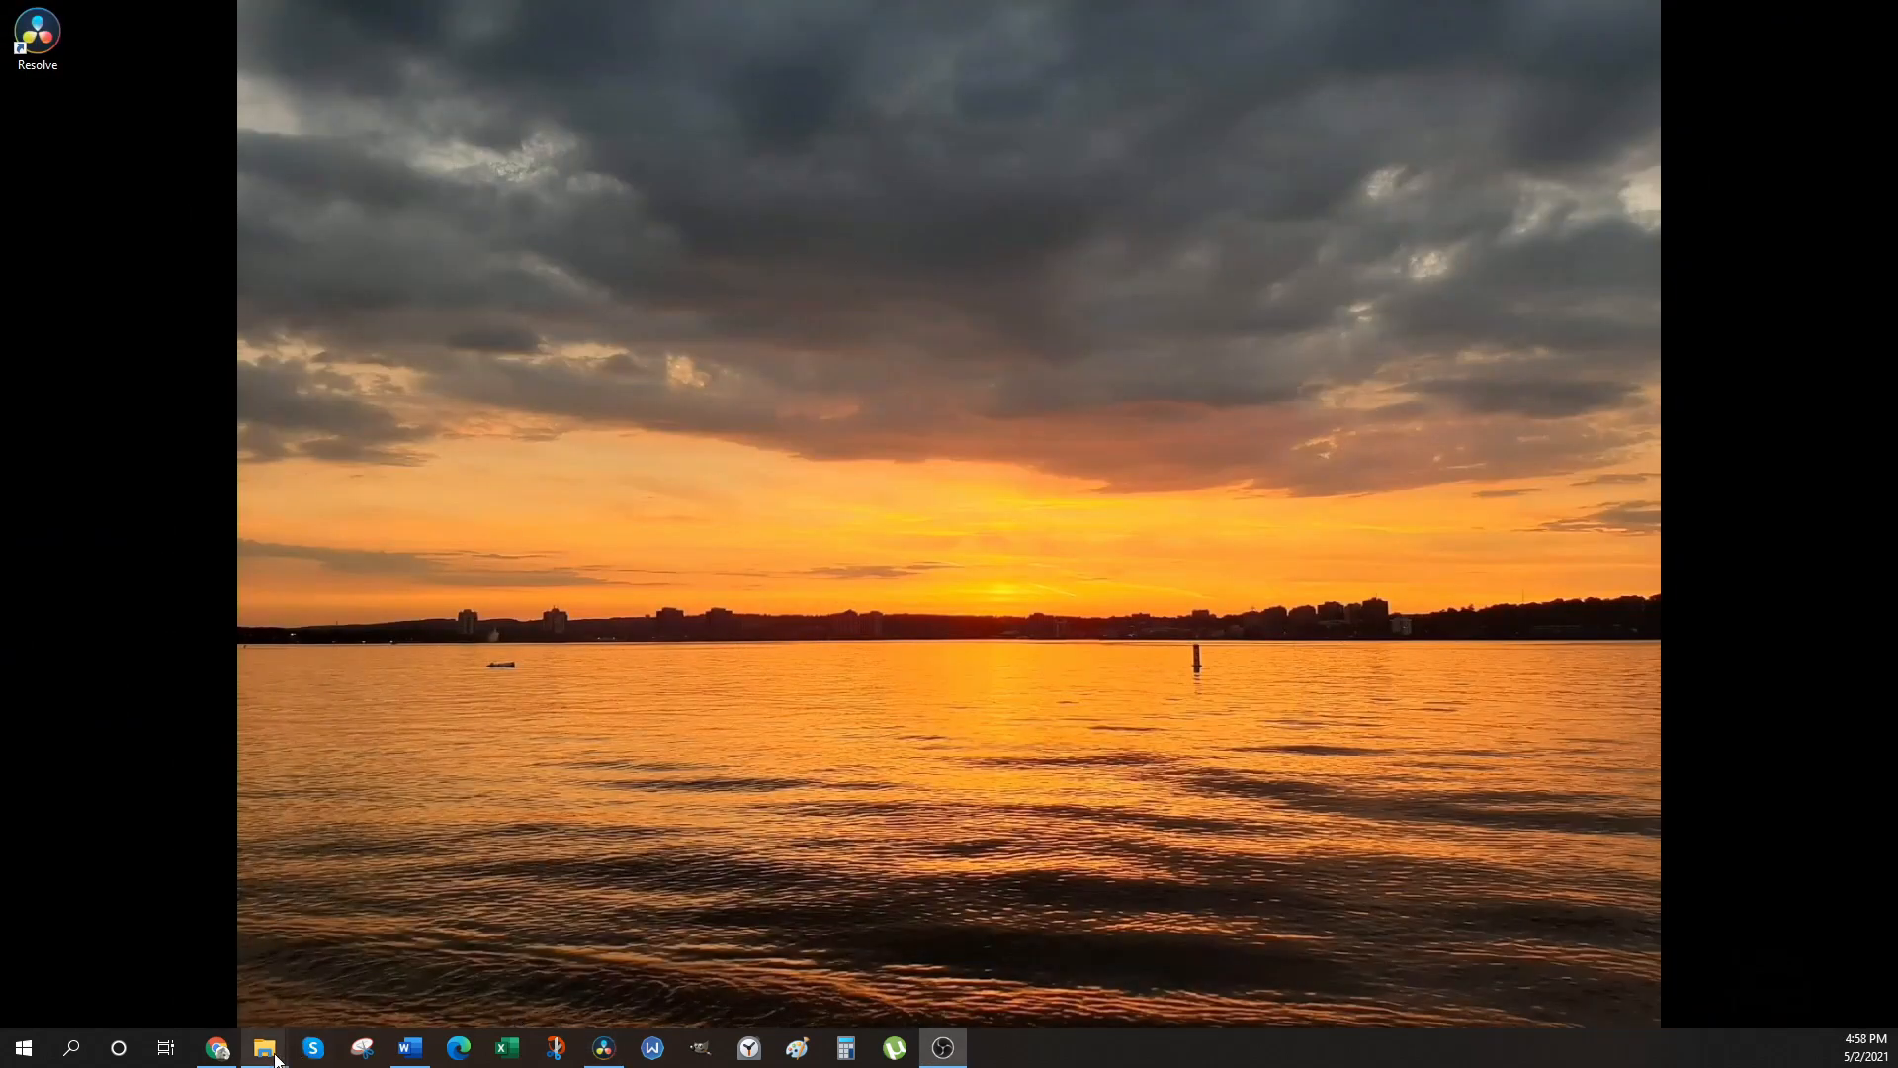
{"action": "mouse_move", "coordinate": [264, 1045]}
{"action": "left_click", "coordinate": [217, 964]}
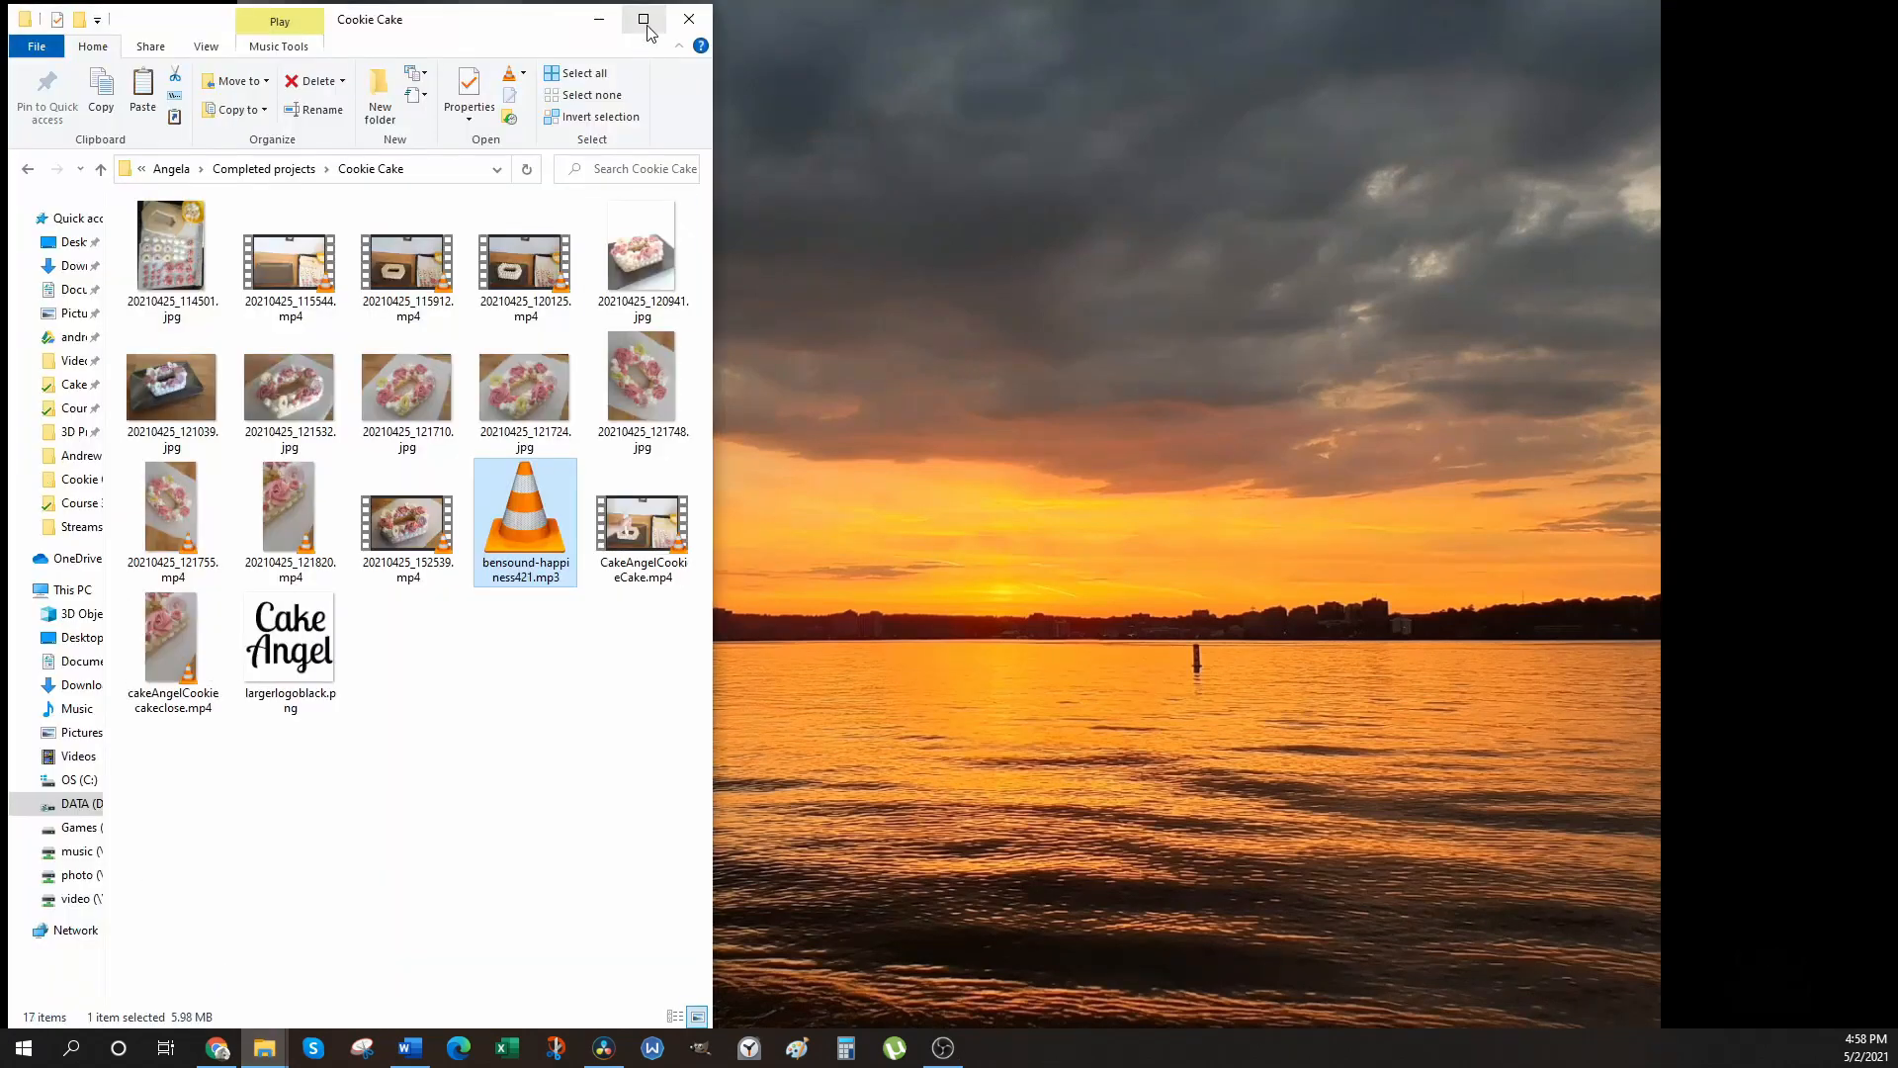
{"action": "left_click", "coordinate": [643, 18]}
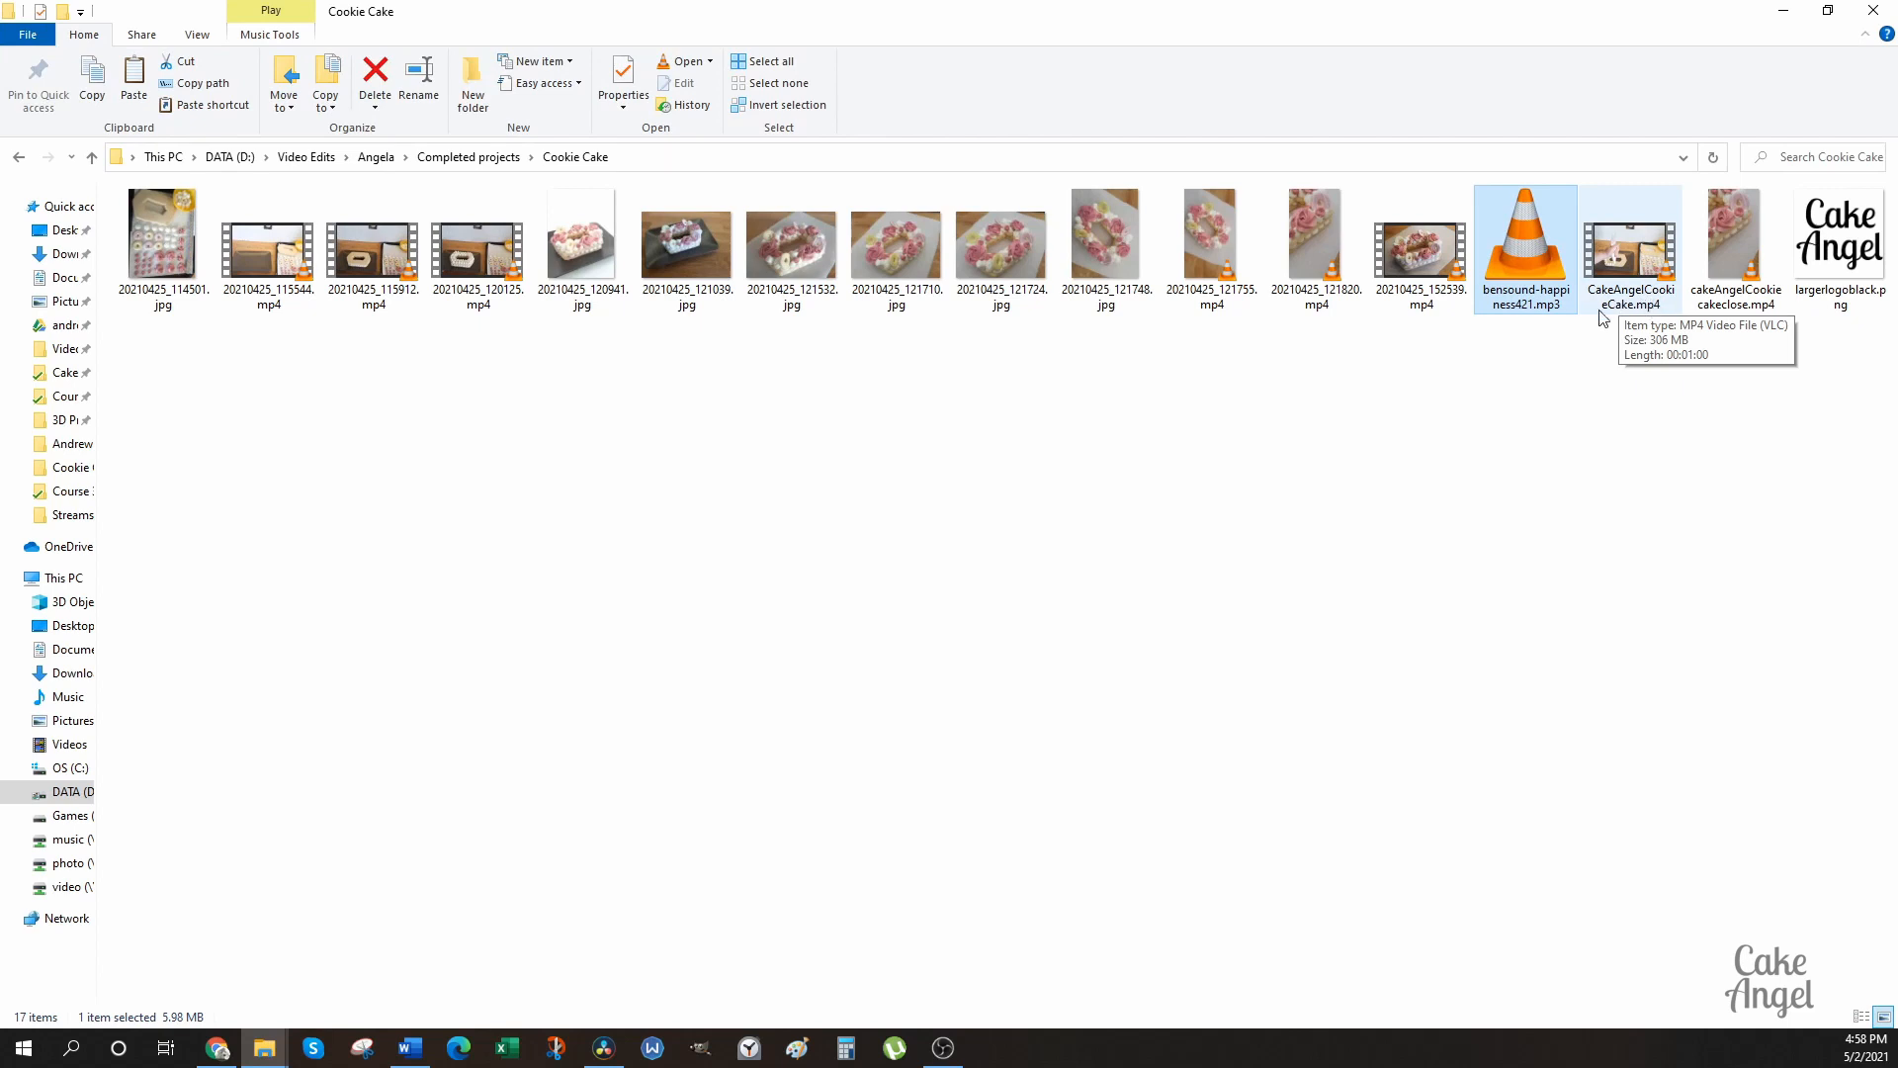
{"action": "double_click", "coordinate": [1631, 267]}
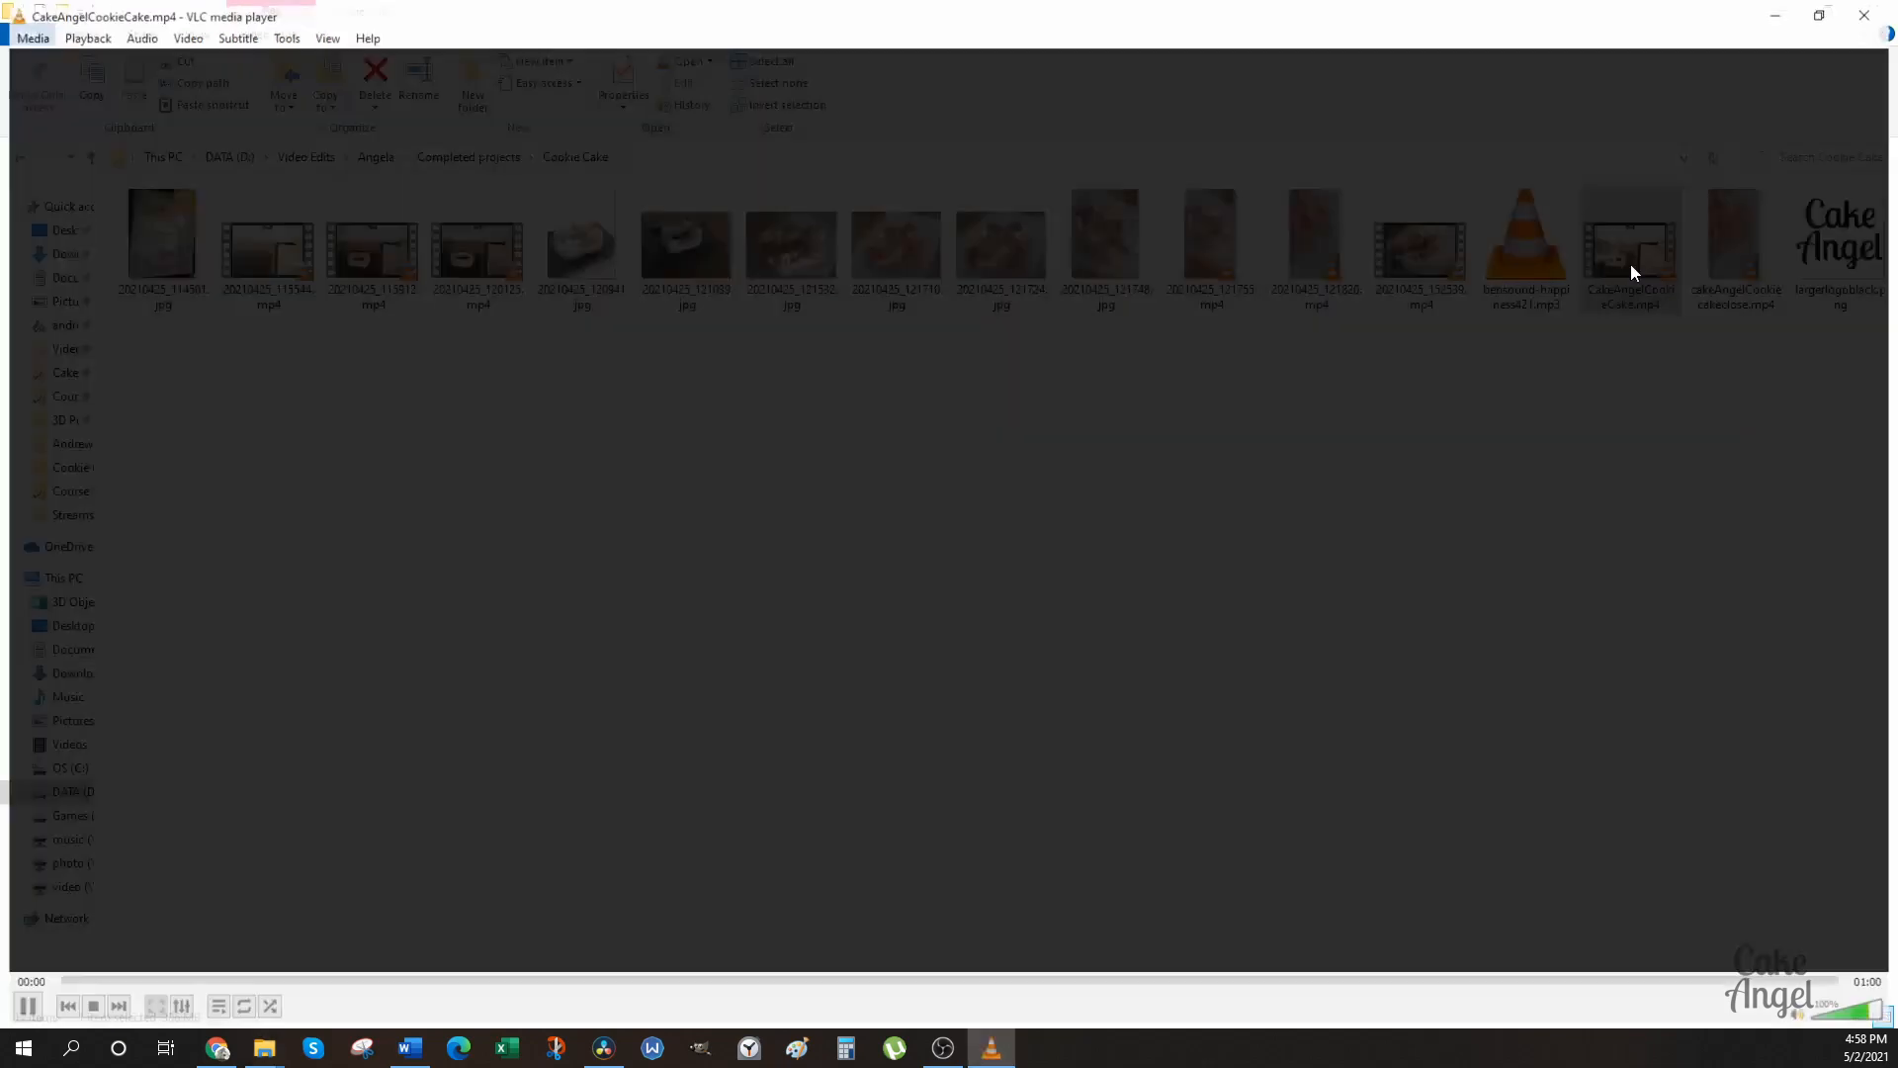